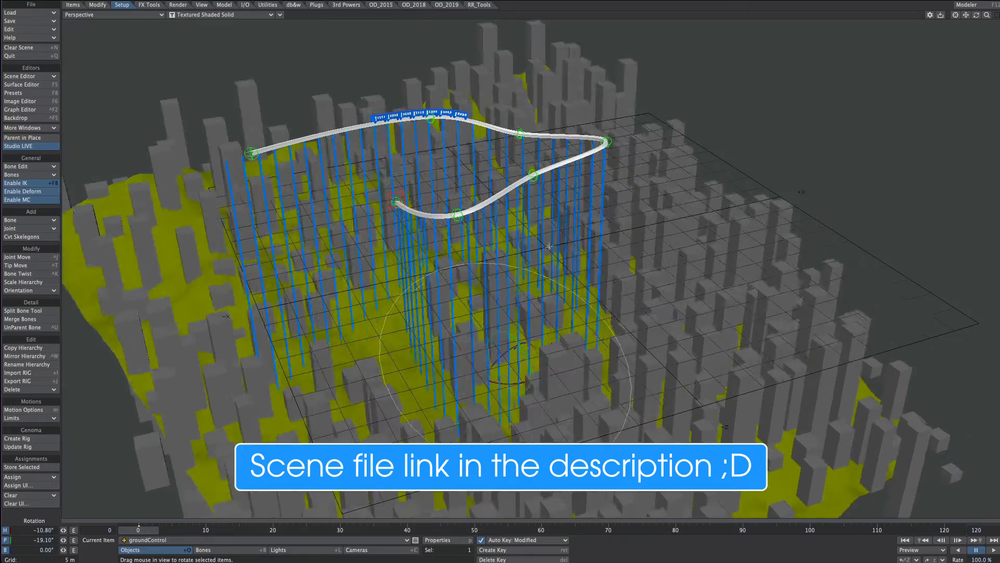
# Inspect the finished monorail scene and switch to Modeler to view the monorail object's rail layer
pyautogui.moveTo(521, 182); pyautogui.dragTo(353, 114)
pyautogui.scroll(4, 427, 80)
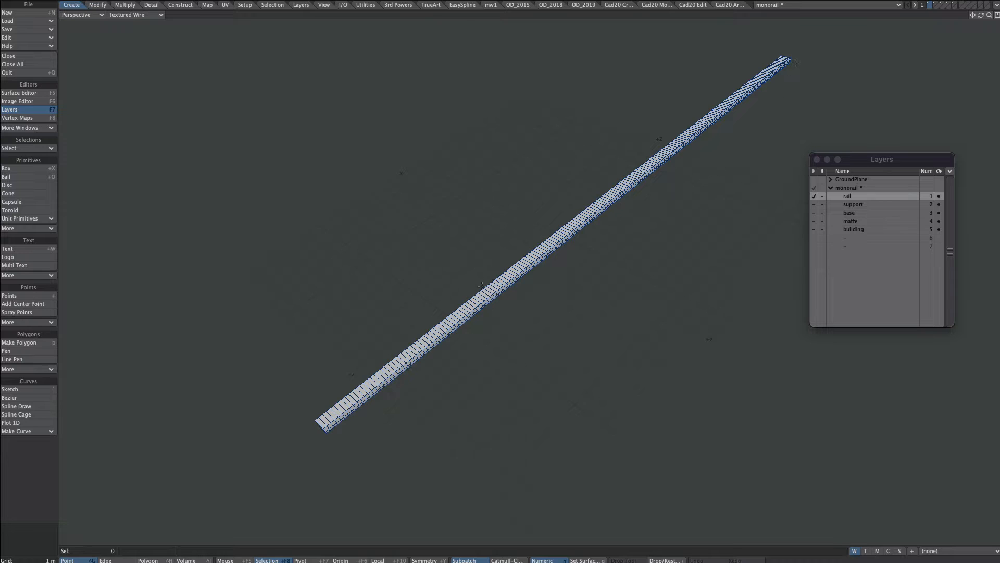
pyautogui.scroll(1, 489, 295)
pyautogui.scroll(-2, 489, 296)
pyautogui.keyDown('alt'); pyautogui.moveTo(534, 288); pyautogui.dragTo(530, 311); pyautogui.keyUp('alt')
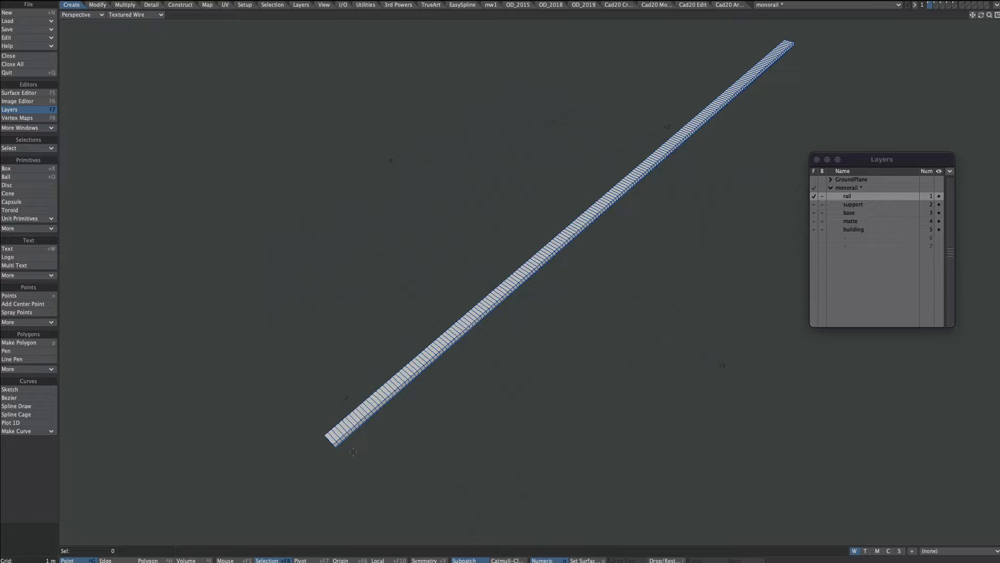
# Examine the support and base layers of the monorail object from several angles
pyautogui.press('2')
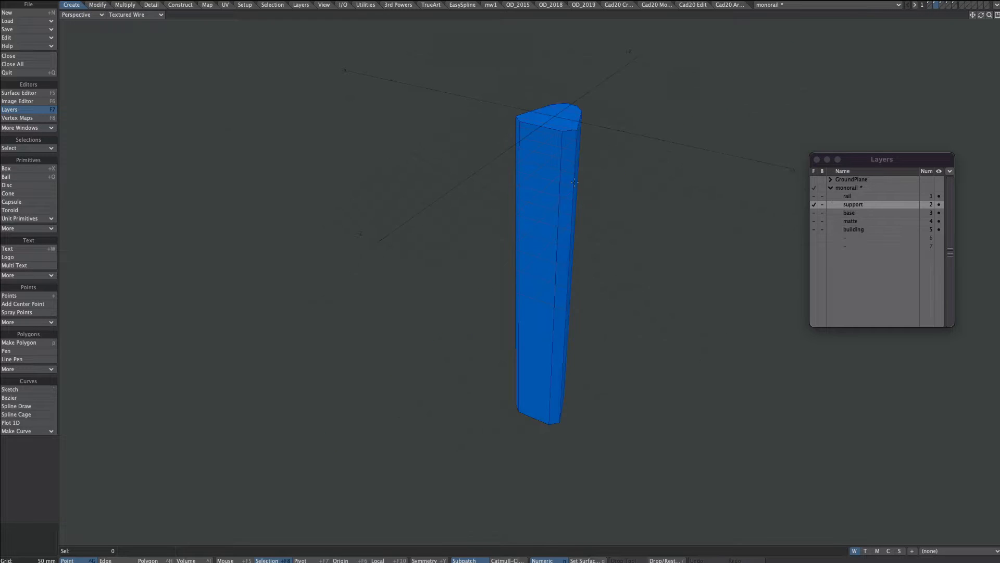
pyautogui.press('0')
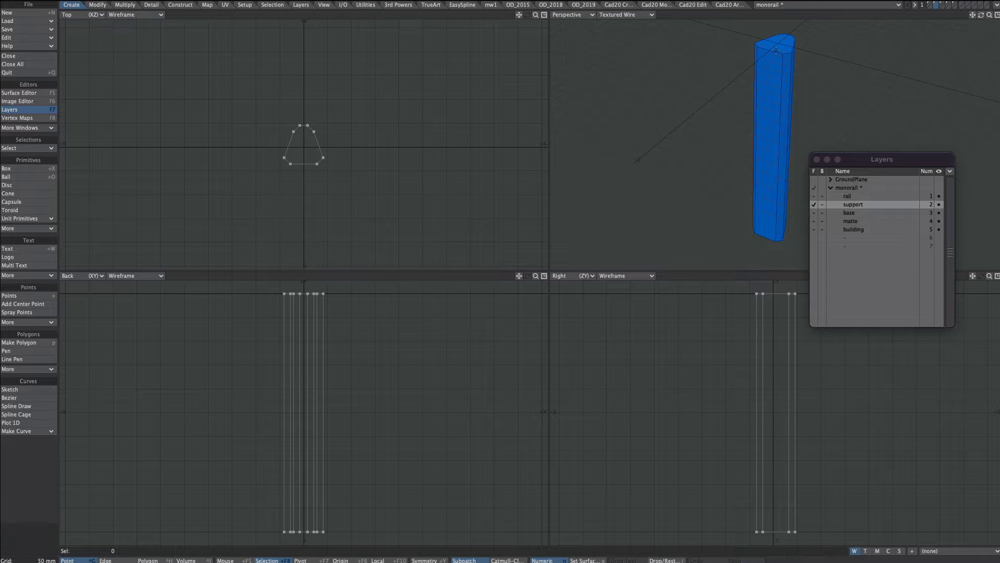
pyautogui.press('0')
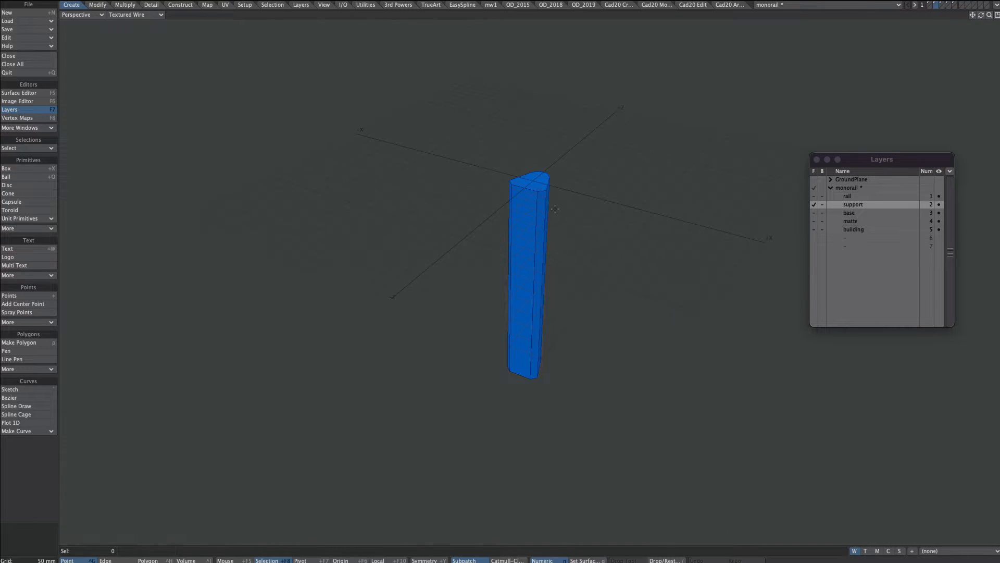
pyautogui.keyDown('alt'); pyautogui.moveTo(555, 208); pyautogui.dragTo(544, 227); pyautogui.keyUp('alt')
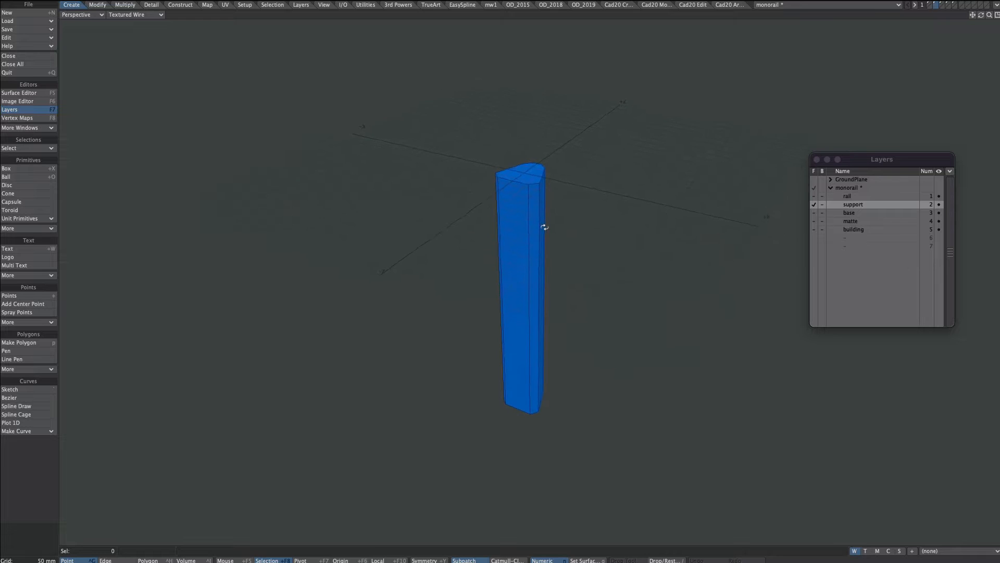
pyautogui.click(845, 214)
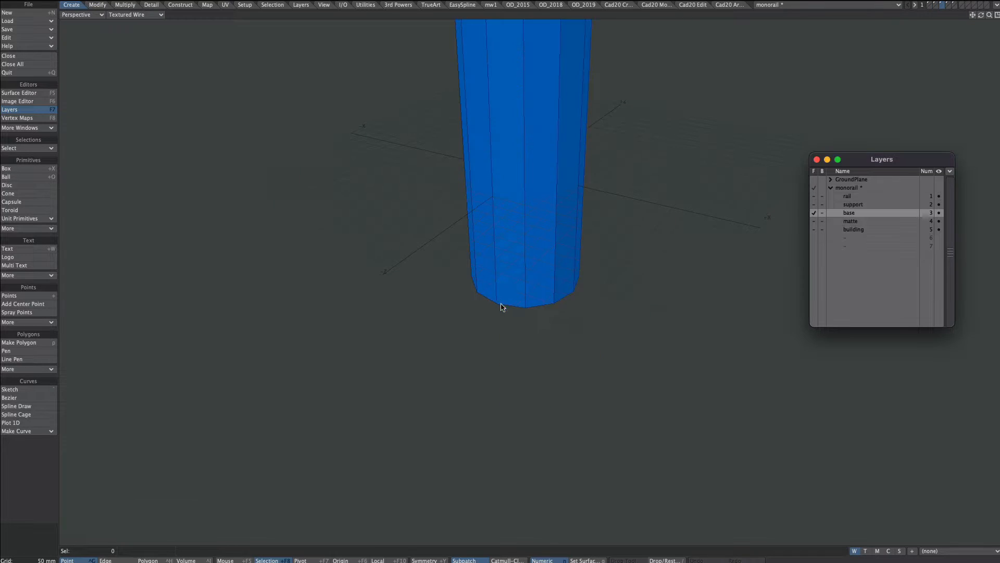
pyautogui.press('a')
pyautogui.keyDown('ctrl'); pyautogui.keyDown('alt'); pyautogui.moveTo(563, 277); pyautogui.dragTo(800, 239); pyautogui.keyUp('alt'); pyautogui.keyUp('ctrl')
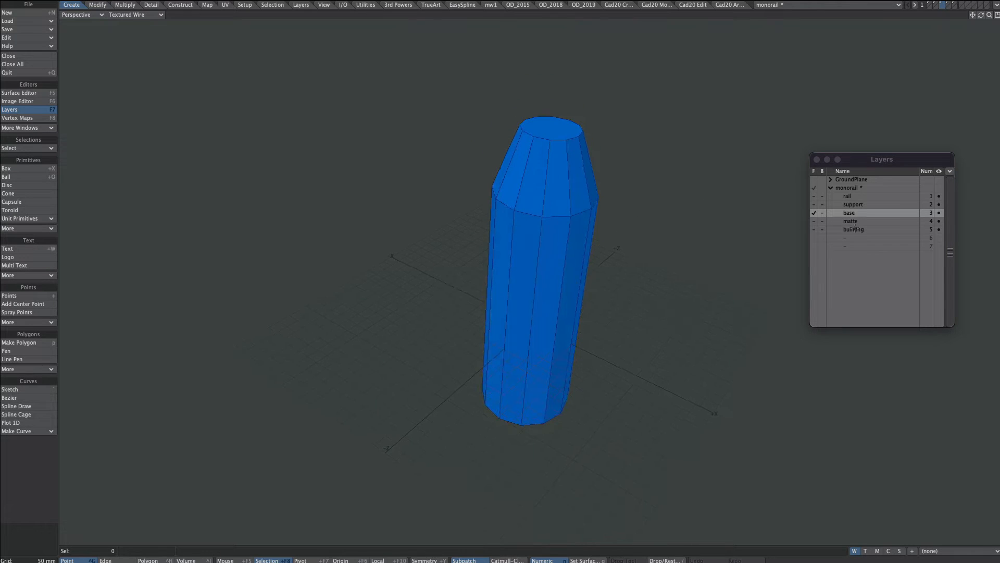
# Examine the matte layer, showing the rail layer in the background for comparison
pyautogui.click(814, 222)
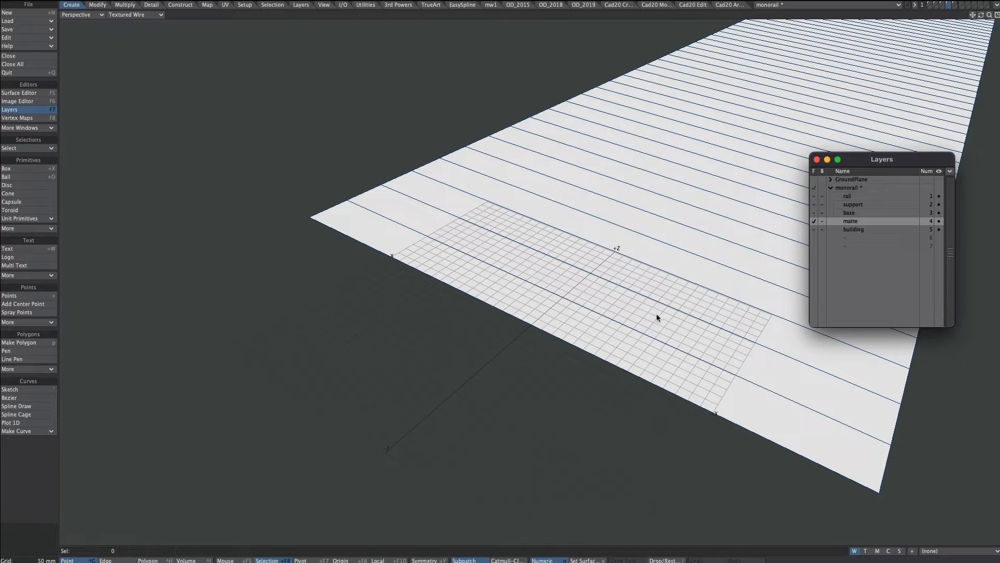
pyautogui.keyDown('alt'); pyautogui.moveTo(589, 317); pyautogui.dragTo(613, 245); pyautogui.keyUp('alt')
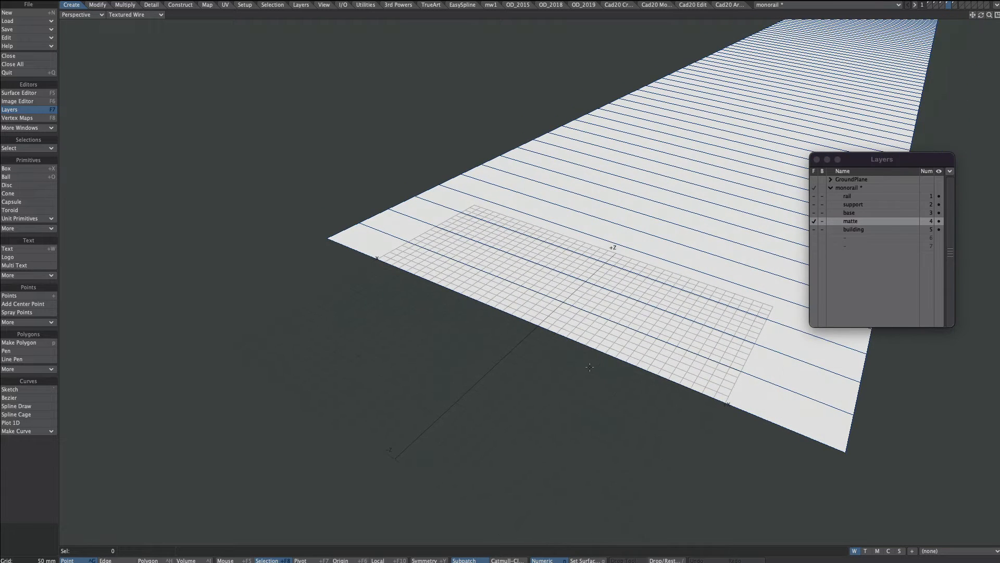
pyautogui.press('a')
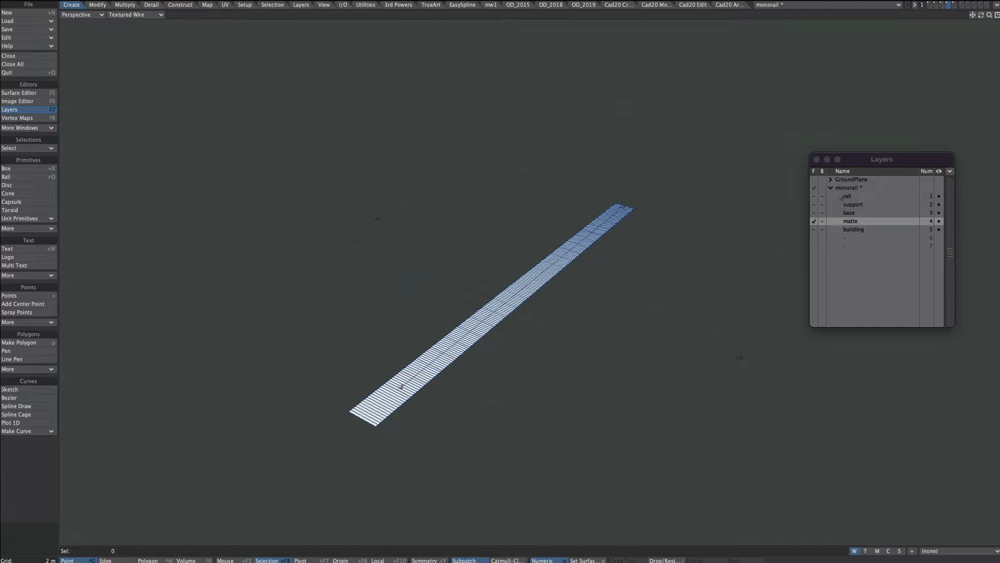
pyautogui.click(823, 196)
pyautogui.moveTo(443, 349)
pyautogui.keyDown('ctrl'); pyautogui.keyDown('alt'); pyautogui.mouseDown()
pyautogui.moveTo(492, 341)
pyautogui.moveTo(449, 385)
pyautogui.moveTo(473, 356)
pyautogui.moveTo(452, 371)
pyautogui.moveTo(446, 357)
pyautogui.mouseUp(); pyautogui.keyUp('alt'); pyautogui.keyUp('ctrl')
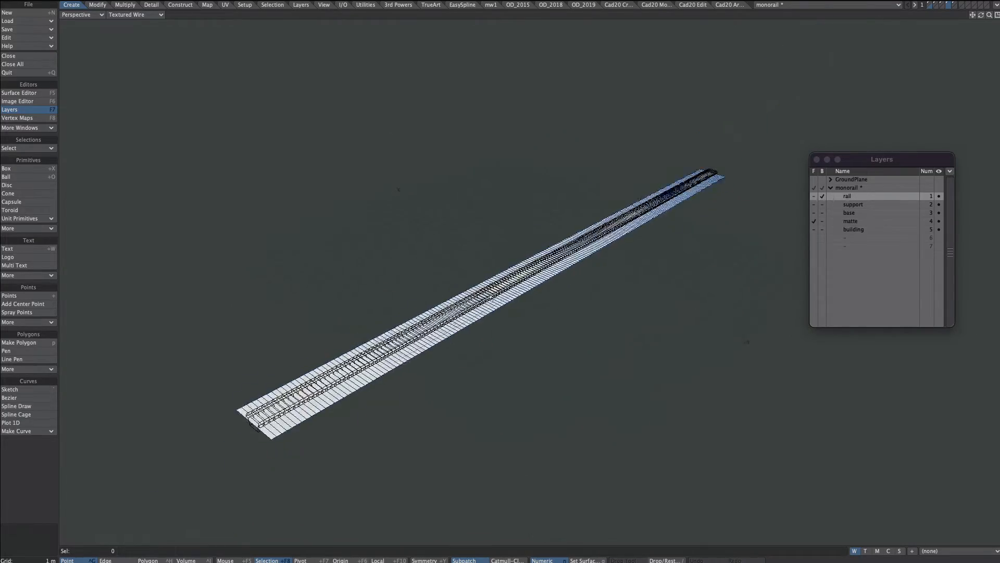
pyautogui.keyDown('alt'); pyautogui.moveTo(493, 298); pyautogui.dragTo(493, 296); pyautogui.keyUp('alt')
# Show the building layer on its own and examine the box from different angles
pyautogui.click(854, 229)
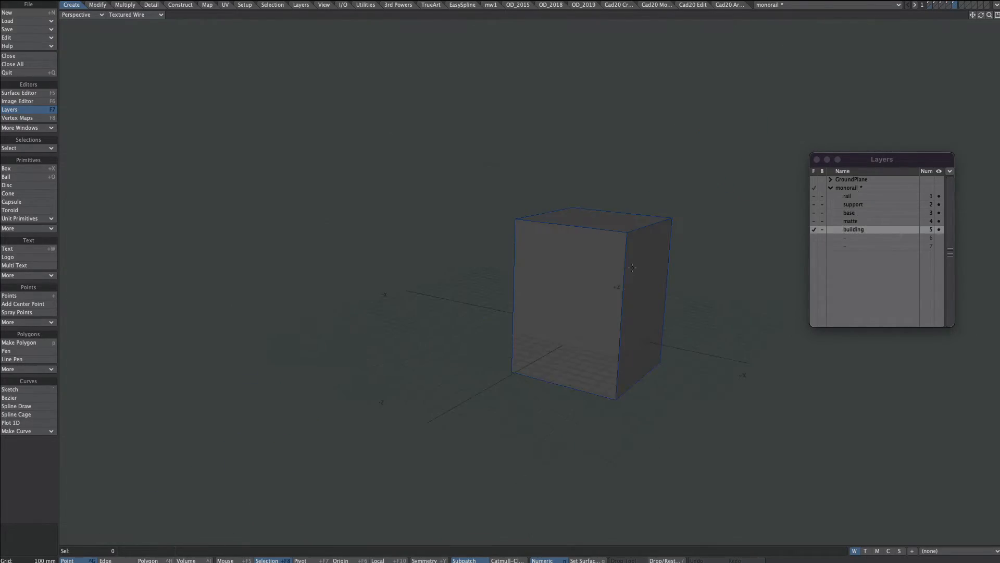
pyautogui.keyDown('alt'); pyautogui.moveTo(661, 271); pyautogui.dragTo(576, 341); pyautogui.keyUp('alt')
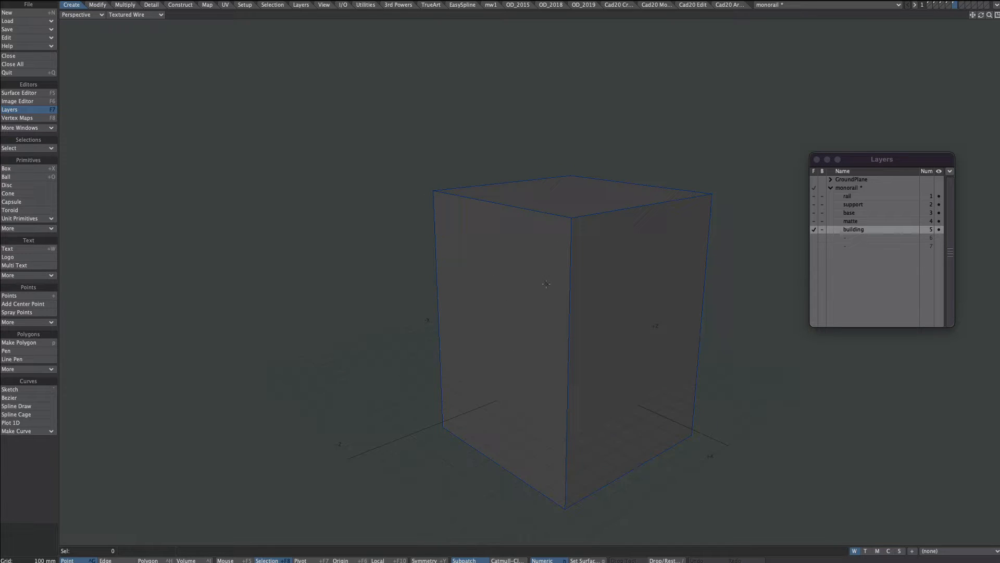
pyautogui.keyDown('ctrl'); pyautogui.keyDown('alt'); pyautogui.moveTo(601, 293); pyautogui.dragTo(568, 404); pyautogui.keyUp('alt'); pyautogui.keyUp('ctrl')
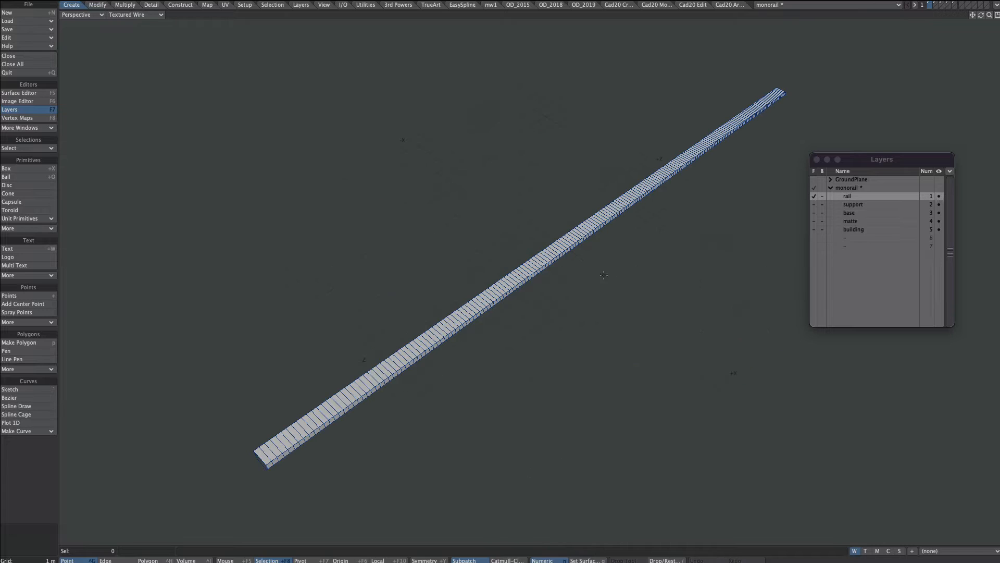
# Examine the segmented beam on the rail layer along its length and at its open end
pyautogui.scroll(2, 624, 244)
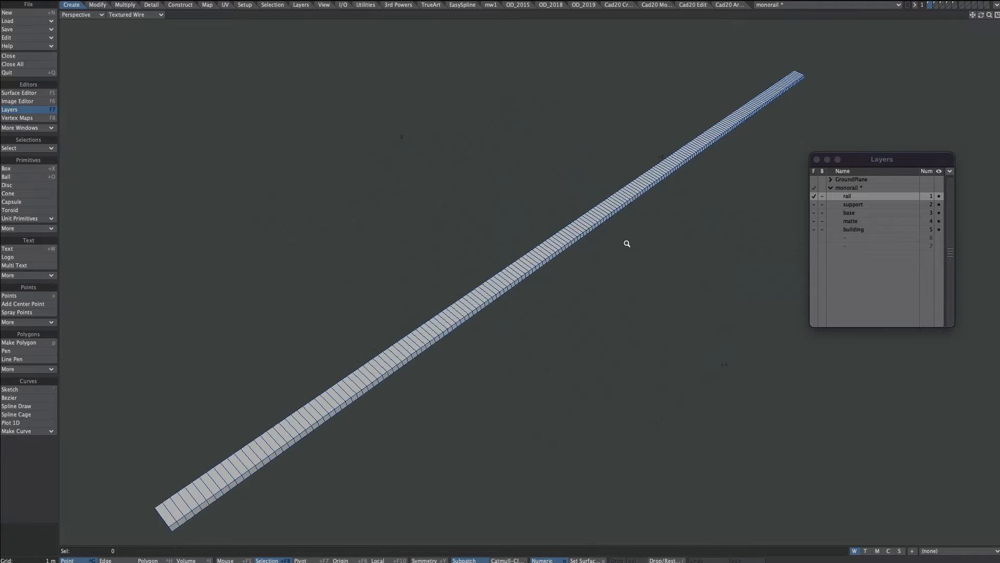
pyautogui.scroll(-1, 626, 244)
pyautogui.moveTo(616, 248)
pyautogui.keyDown('alt'); pyautogui.mouseDown()
pyautogui.moveTo(674, 181)
pyautogui.moveTo(605, 241)
pyautogui.mouseUp(); pyautogui.keyUp('alt')
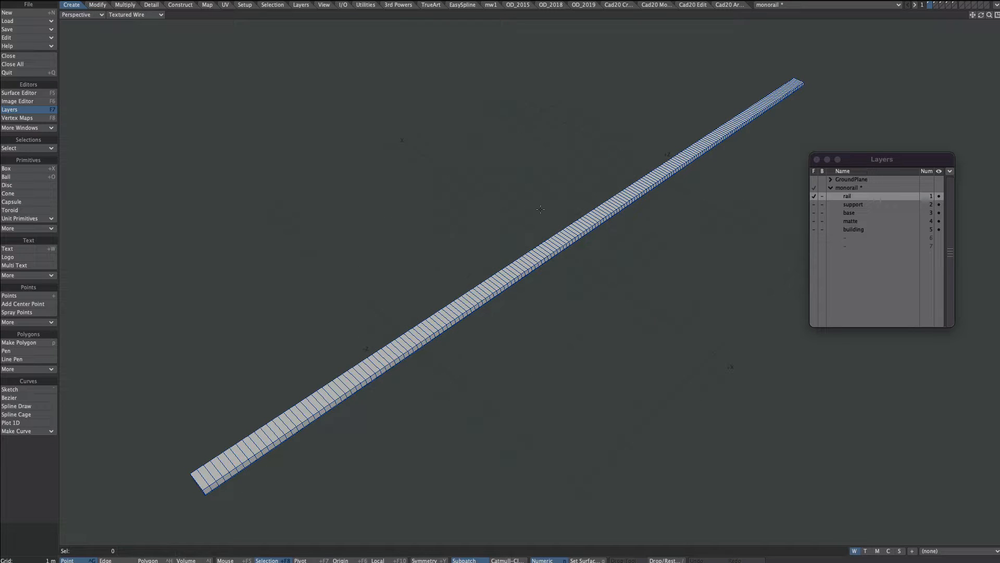
pyautogui.scroll(1, 259, 460)
pyautogui.keyDown('alt'); pyautogui.moveTo(372, 403); pyautogui.dragTo(395, 383); pyautogui.keyUp('alt')
pyautogui.scroll(1, 269, 432)
pyautogui.keyDown('alt'); pyautogui.moveTo(299, 416); pyautogui.dragTo(326, 397); pyautogui.keyUp('alt')
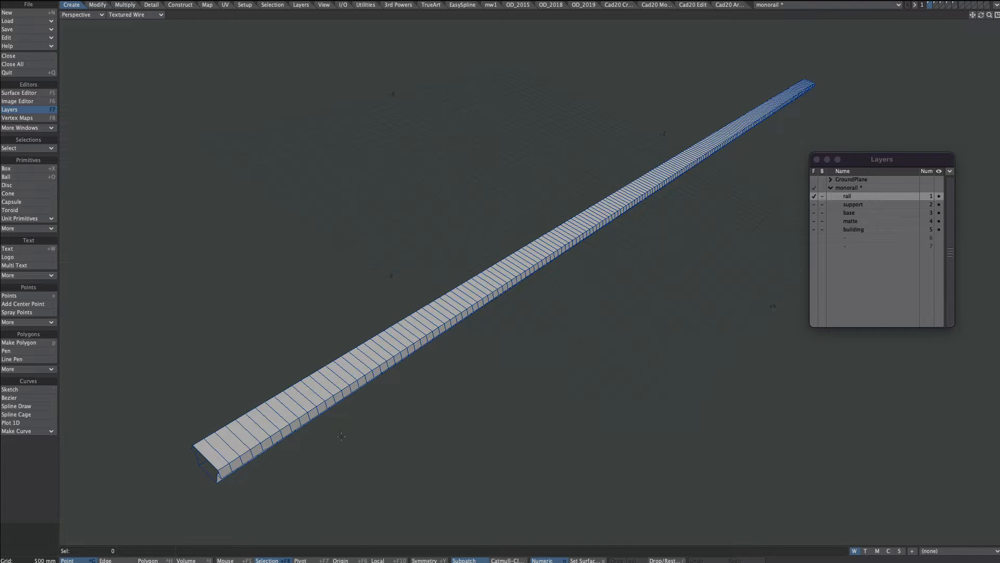
pyautogui.moveTo(468, 328)
pyautogui.keyDown('ctrl'); pyautogui.keyDown('alt'); pyautogui.mouseDown()
pyautogui.moveTo(472, 312)
pyautogui.moveTo(478, 341)
pyautogui.mouseUp(); pyautogui.keyUp('alt'); pyautogui.keyUp('ctrl')
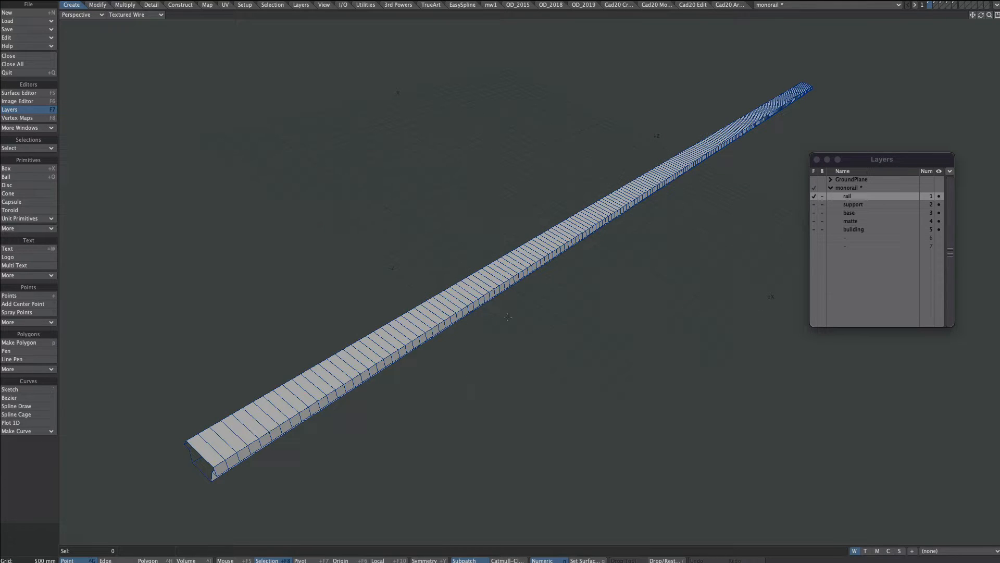
pyautogui.keyDown('alt'); pyautogui.moveTo(508, 316); pyautogui.dragTo(481, 292); pyautogui.keyUp('alt')
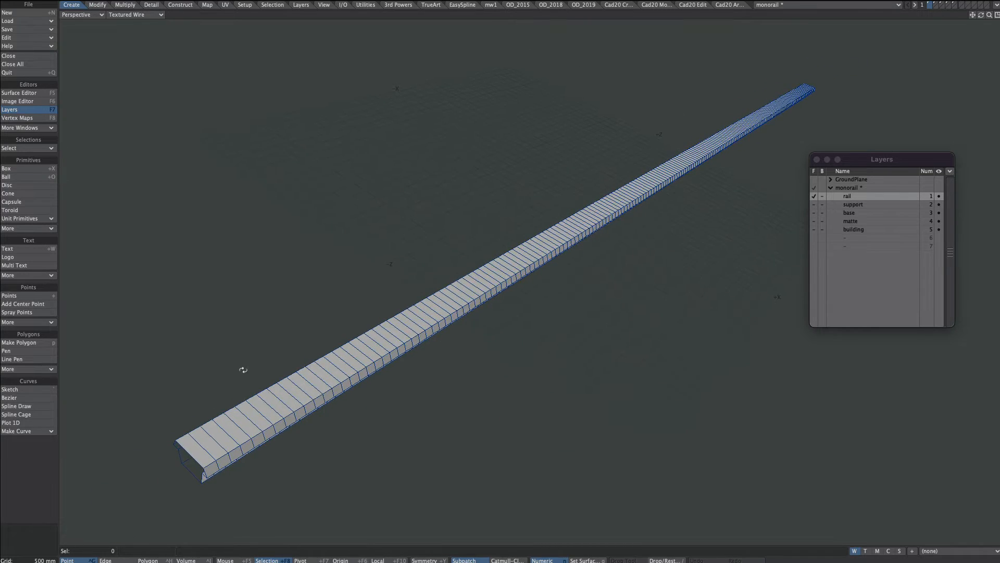
# Select the row of points along the rail's upper side edge and make an open curve from them
pyautogui.click(203, 466)
pyautogui.keyDown('alt'); pyautogui.moveTo(262, 423); pyautogui.dragTo(205, 432); pyautogui.keyUp('alt')
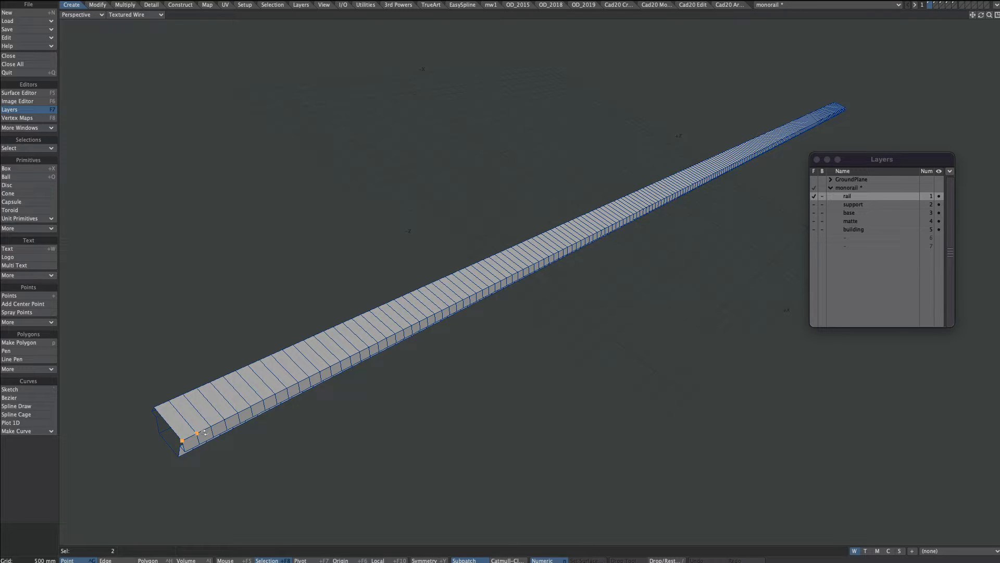
pyautogui.press('l')
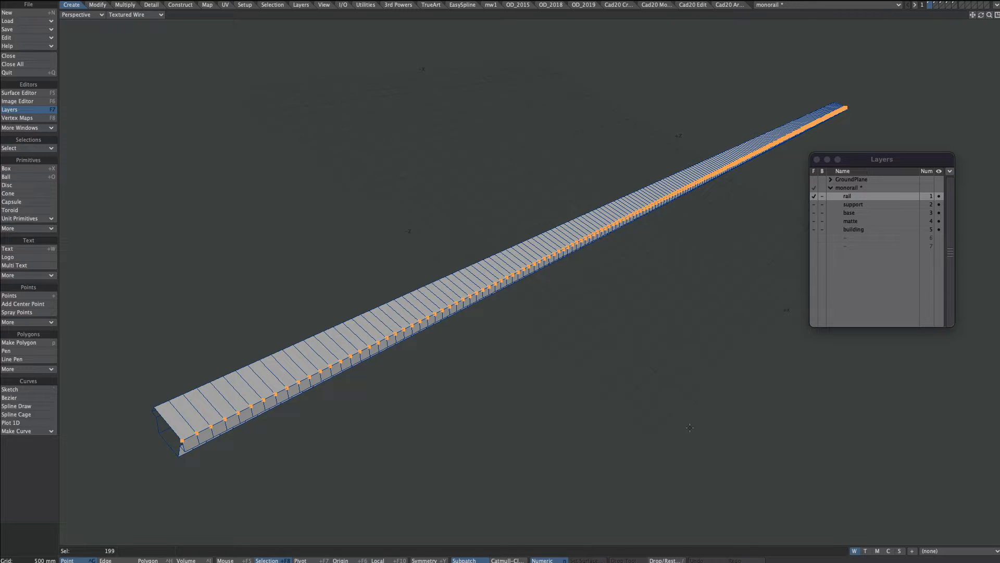
pyautogui.press('/')
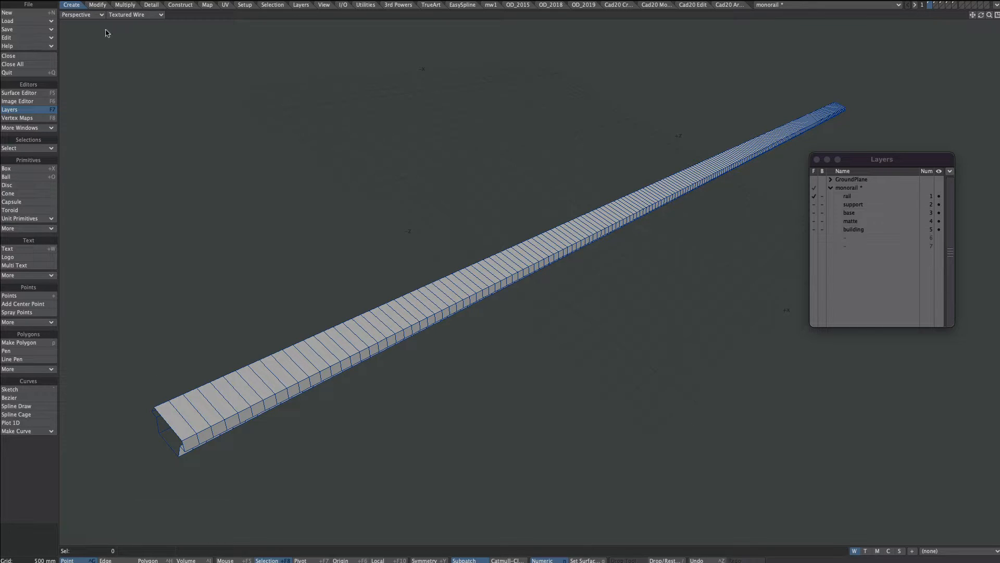
pyautogui.hotkey('ctrl', 'z')
pyautogui.click(47, 431)
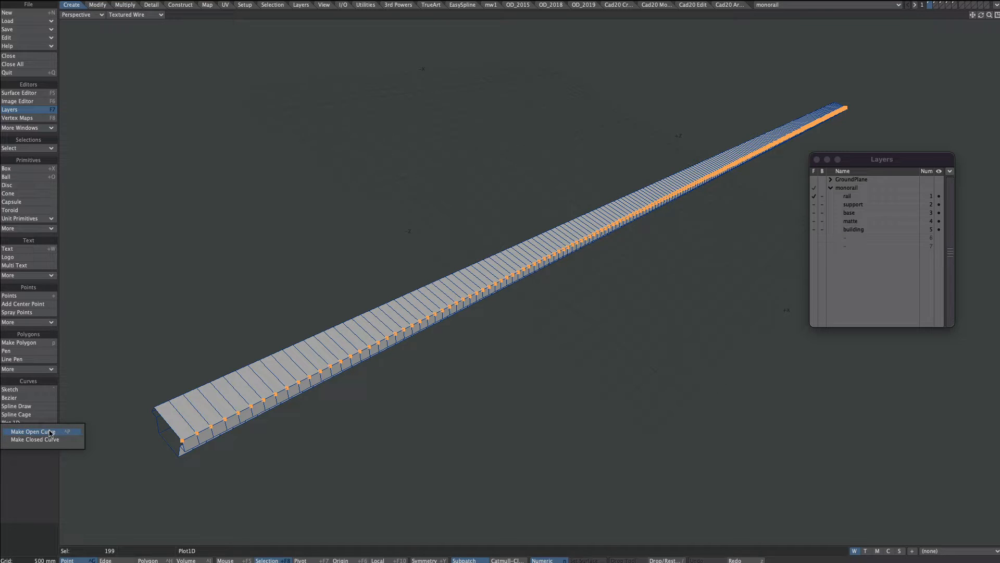
pyautogui.click(80, 432)
# Select only the curve polygon and rest it on ground along the Z axis, with X, Y and Z centering enabled
pyautogui.scroll(3, 248, 399)
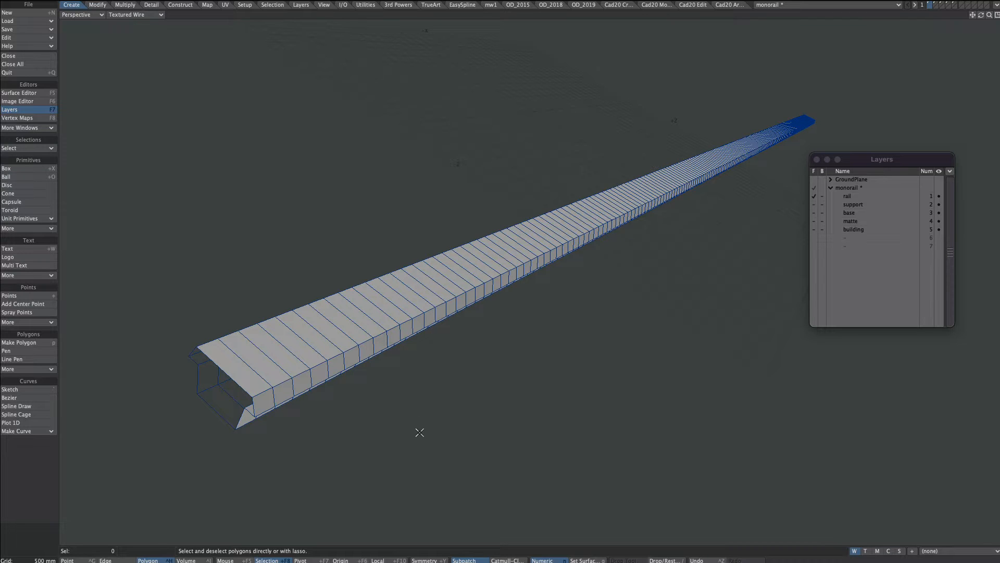
pyautogui.keyDown('ctrl'); pyautogui.keyDown('alt'); pyautogui.moveTo(336, 366); pyautogui.dragTo(368, 393); pyautogui.keyUp('alt'); pyautogui.keyUp('ctrl')
pyautogui.press('w')
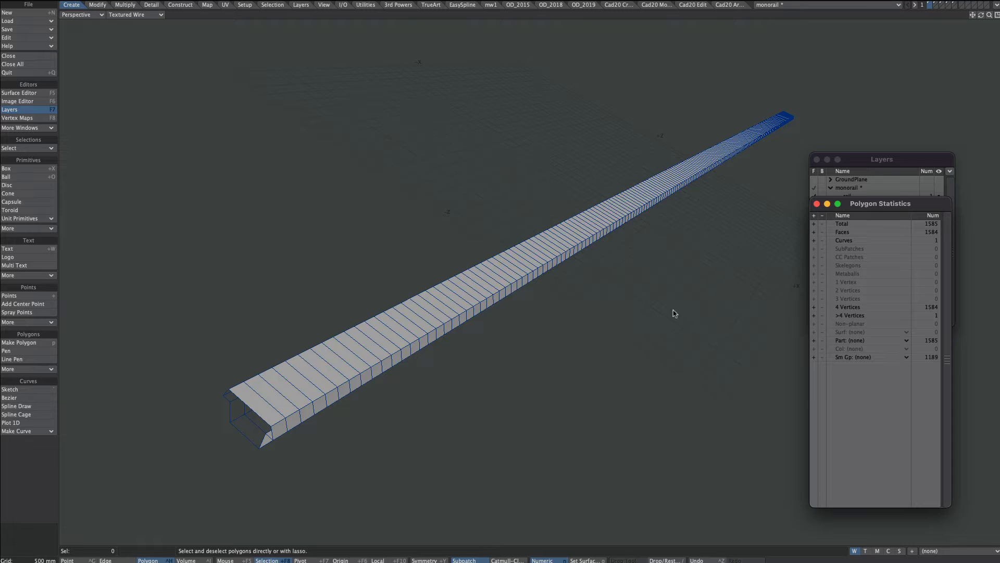
pyautogui.click(814, 243)
pyautogui.press('w')
pyautogui.press('F3')
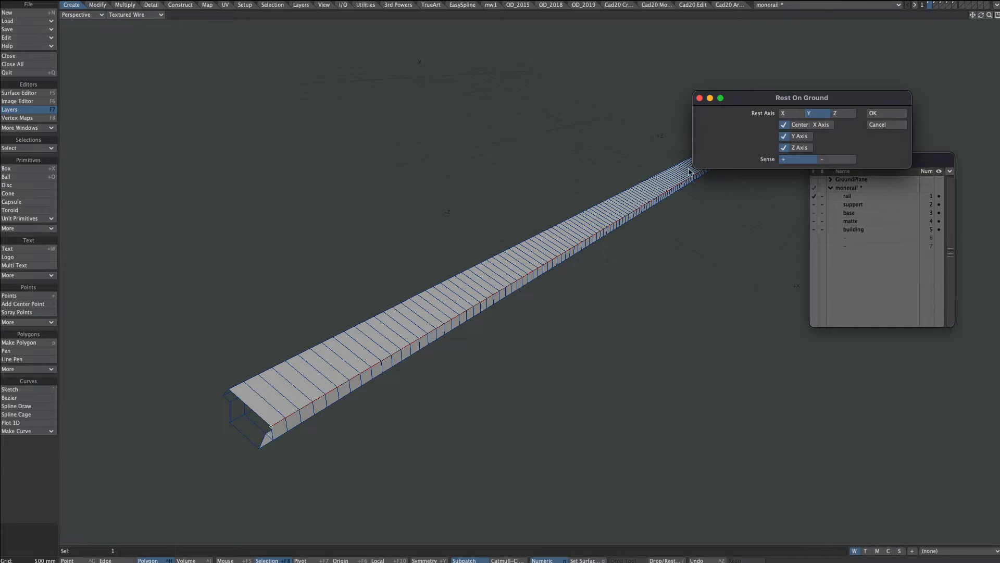
pyautogui.click(841, 113)
pyautogui.click(890, 113)
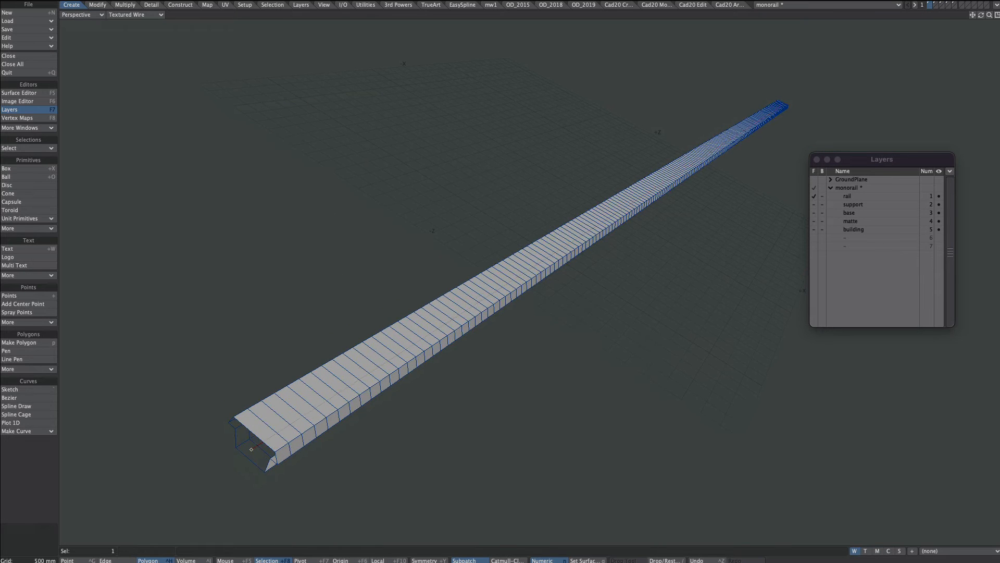
# Convert the centred curve inside the rail to skelegons and clear the selection
pyautogui.click(245, 5)
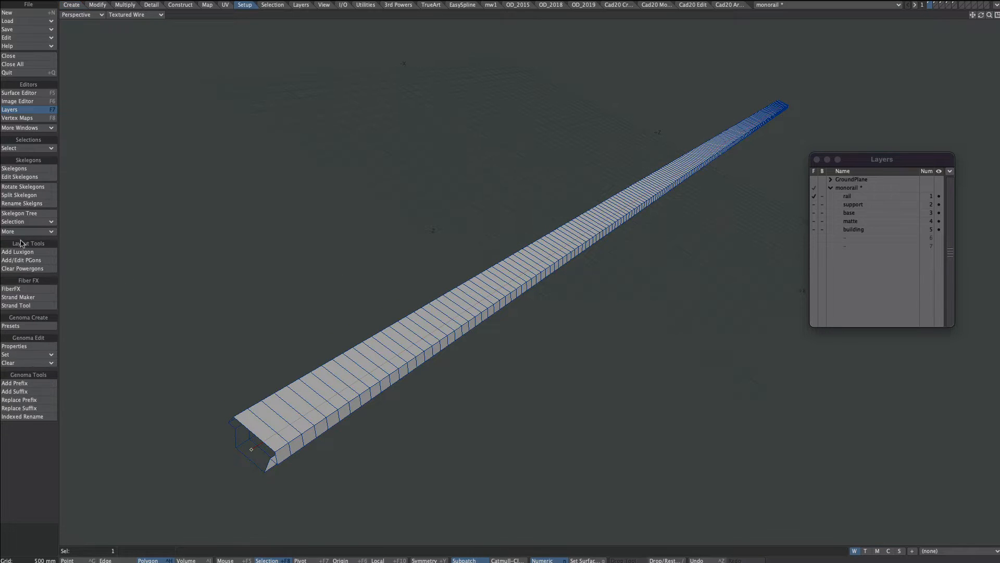
pyautogui.click(51, 230)
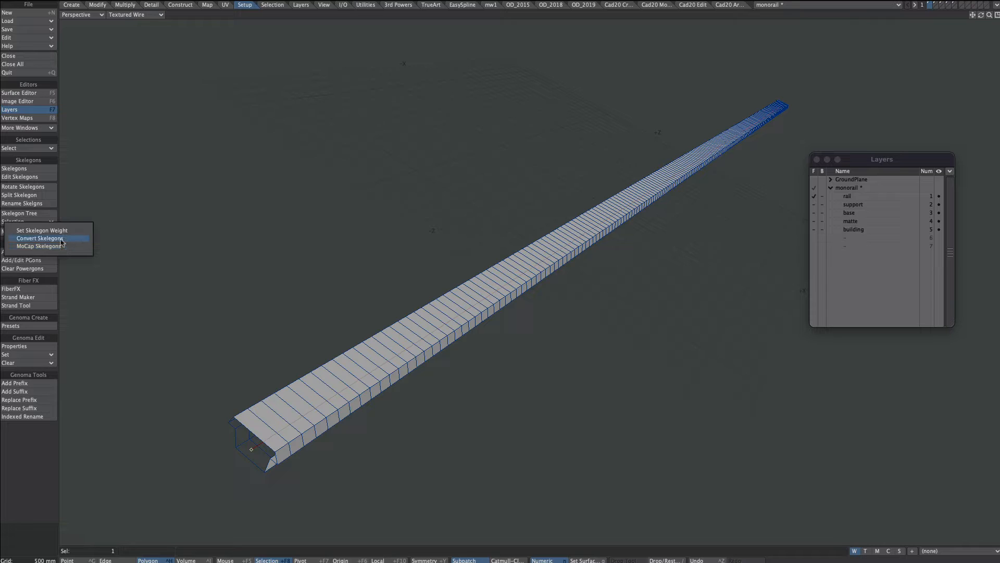
pyautogui.click(66, 238)
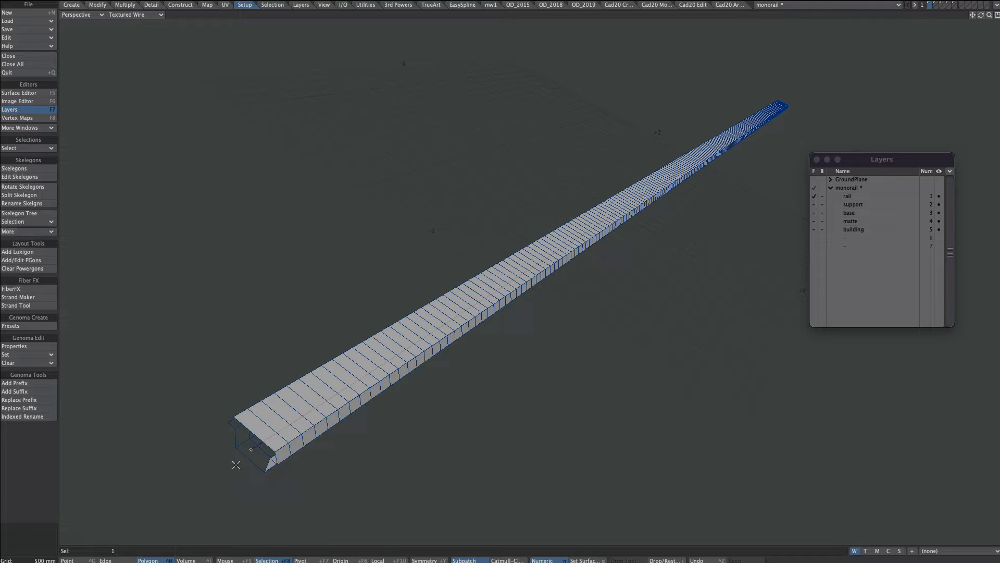
pyautogui.scroll(5, 307, 459)
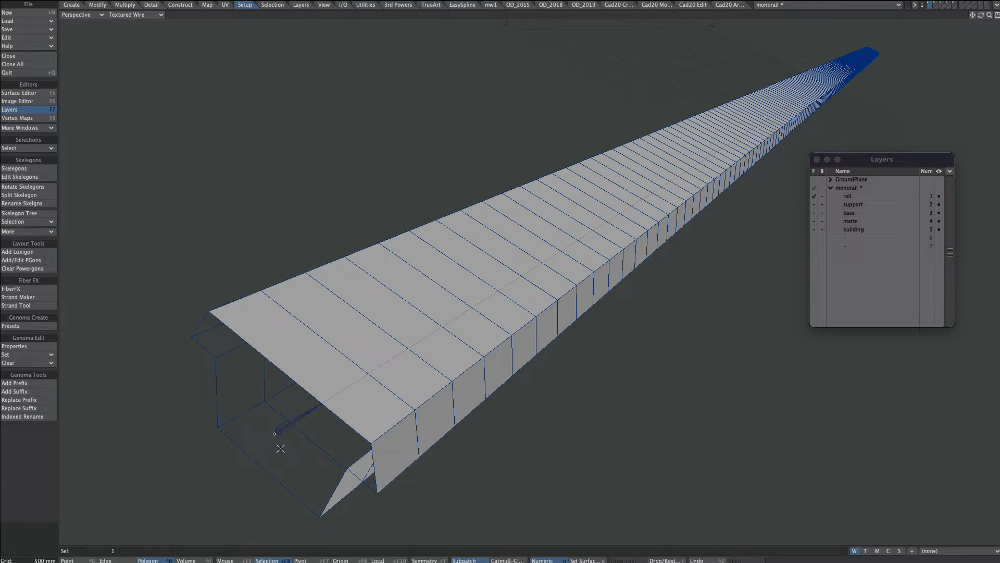
pyautogui.press('/')
# Change the sketch color of the rail layer to Gray
pyautogui.hotkey('ctrl', 'f')
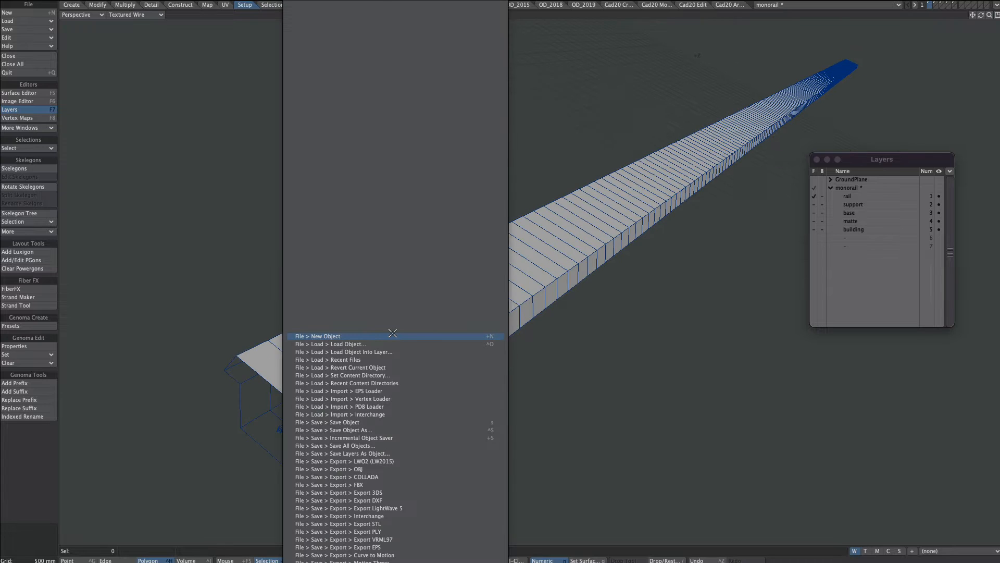
pyautogui.write('sketch')
pyautogui.press('Return')
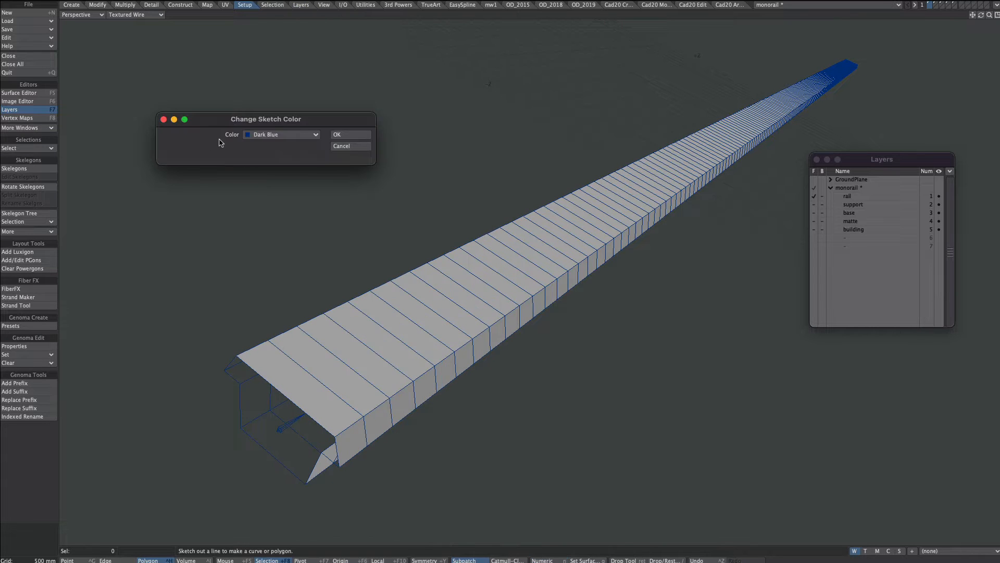
pyautogui.click(274, 137)
pyautogui.click(276, 177)
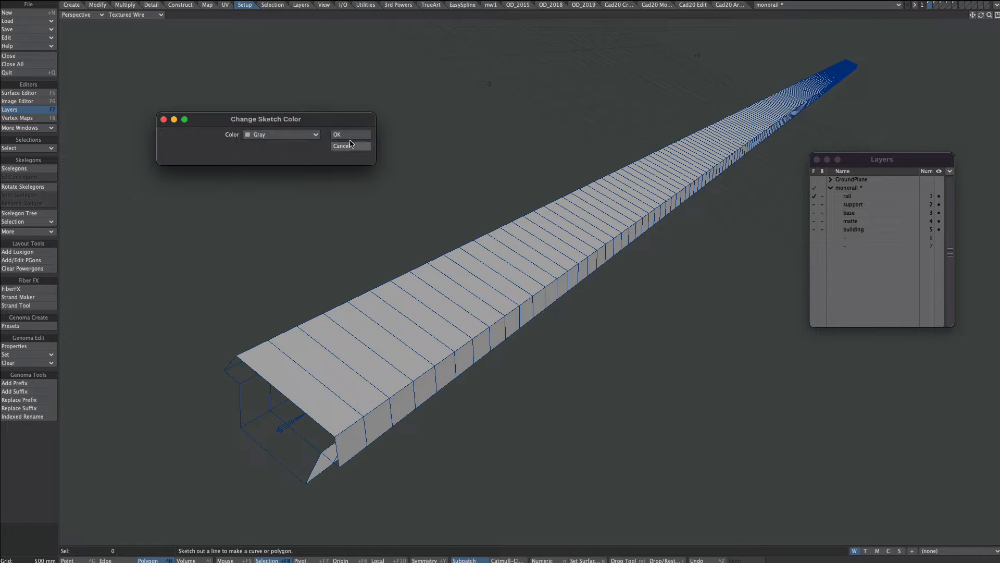
pyautogui.click(350, 137)
pyautogui.keyDown('alt'); pyautogui.moveTo(292, 424); pyautogui.dragTo(285, 417); pyautogui.keyUp('alt')
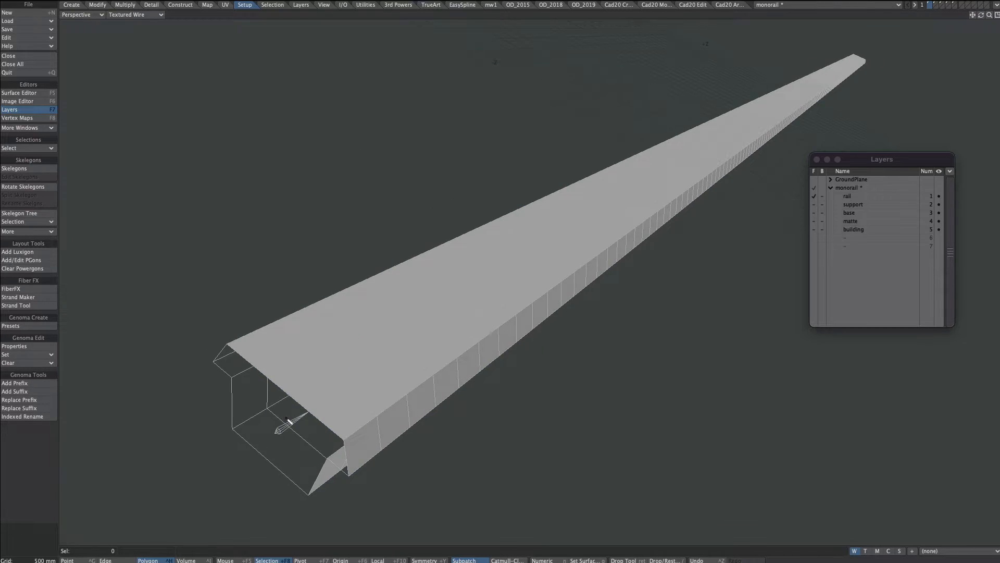
# Switch to Layout and sort the Scene Editor's items by sequence
pyautogui.press('KP_4')
pyautogui.keyDown('ctrl'); pyautogui.keyDown('alt'); pyautogui.moveTo(408, 336); pyautogui.dragTo(388, 335); pyautogui.keyUp('alt'); pyautogui.keyUp('ctrl')
pyautogui.press('KP_7')
pyautogui.keyDown('ctrl'); pyautogui.keyDown('alt'); pyautogui.moveTo(561, 401); pyautogui.dragTo(561, 366); pyautogui.keyUp('alt'); pyautogui.keyUp('ctrl')
pyautogui.keyDown('alt'); pyautogui.moveTo(697, 382); pyautogui.dragTo(526, 440); pyautogui.keyUp('alt')
pyautogui.press('KP_0')
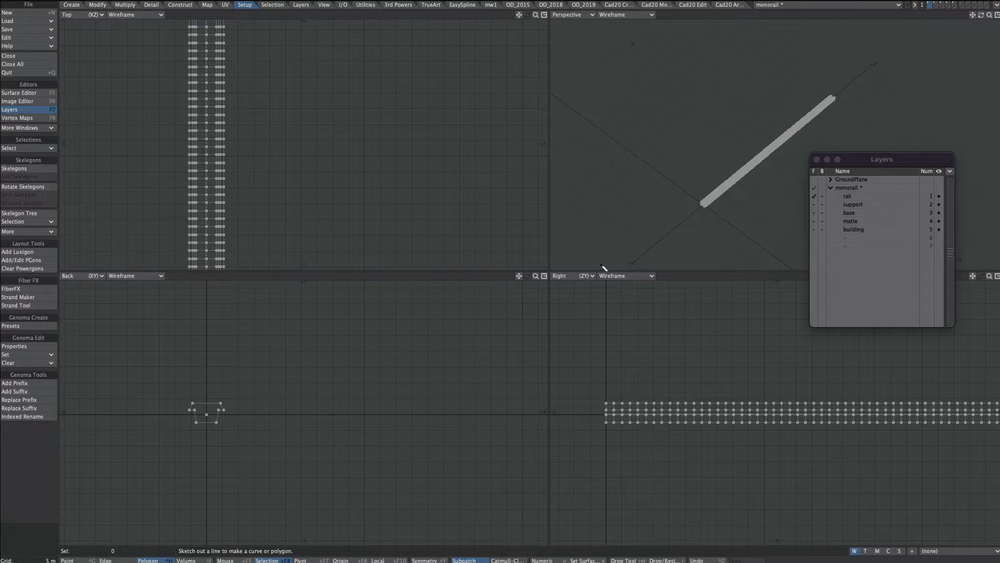
pyautogui.press('F12')
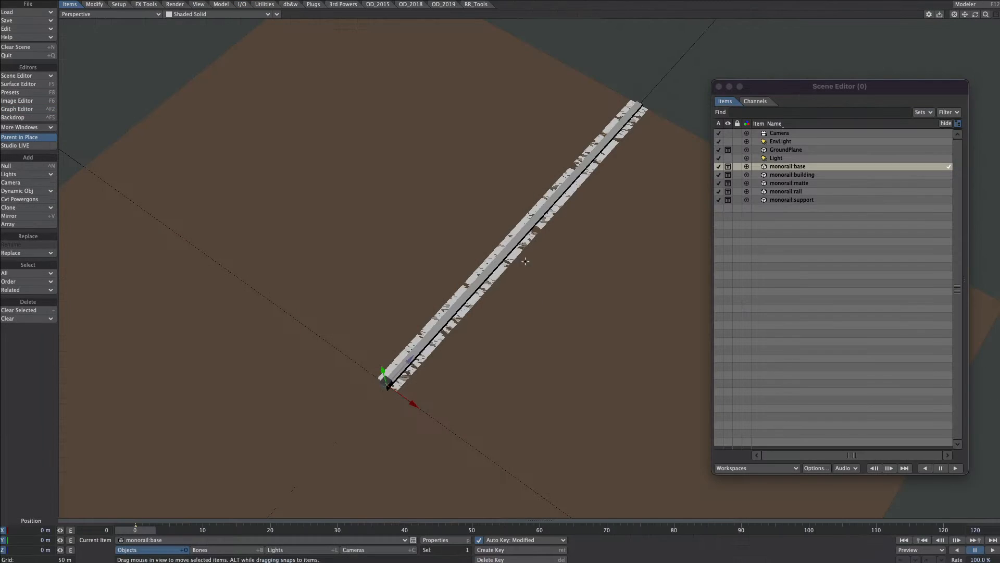
pyautogui.keyDown('alt'); pyautogui.moveTo(532, 267); pyautogui.dragTo(570, 237); pyautogui.keyUp('alt')
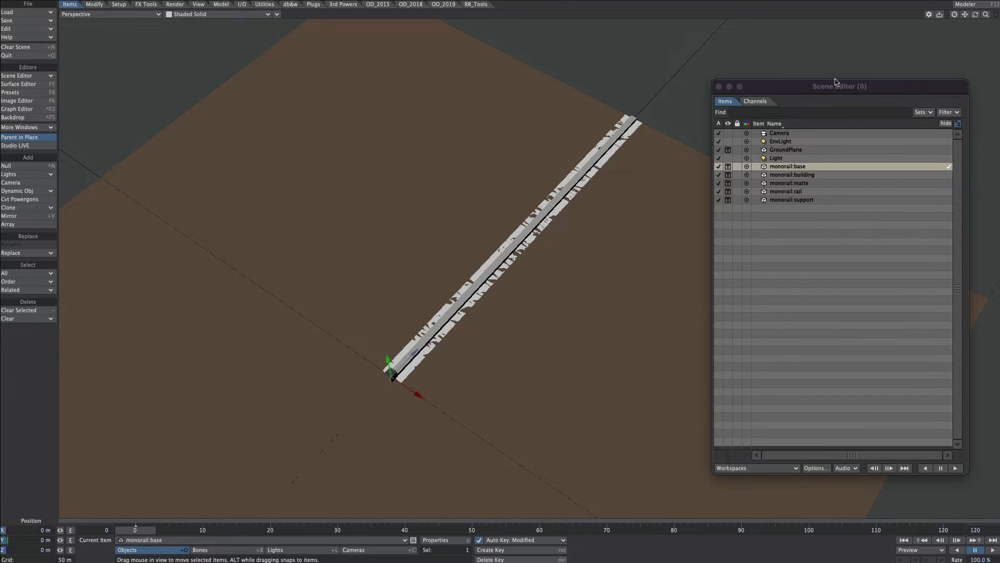
pyautogui.click(844, 86)
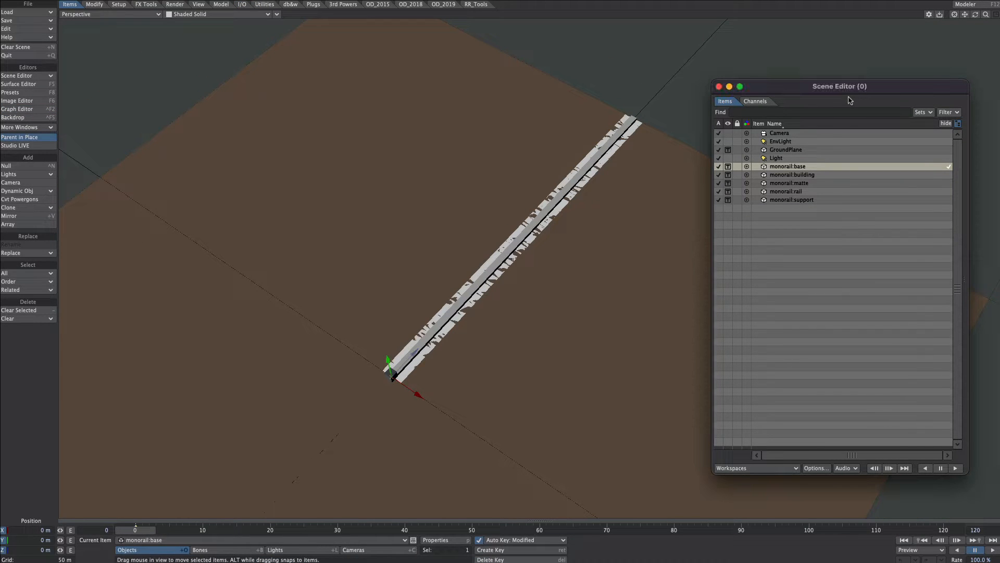
pyautogui.click(777, 125)
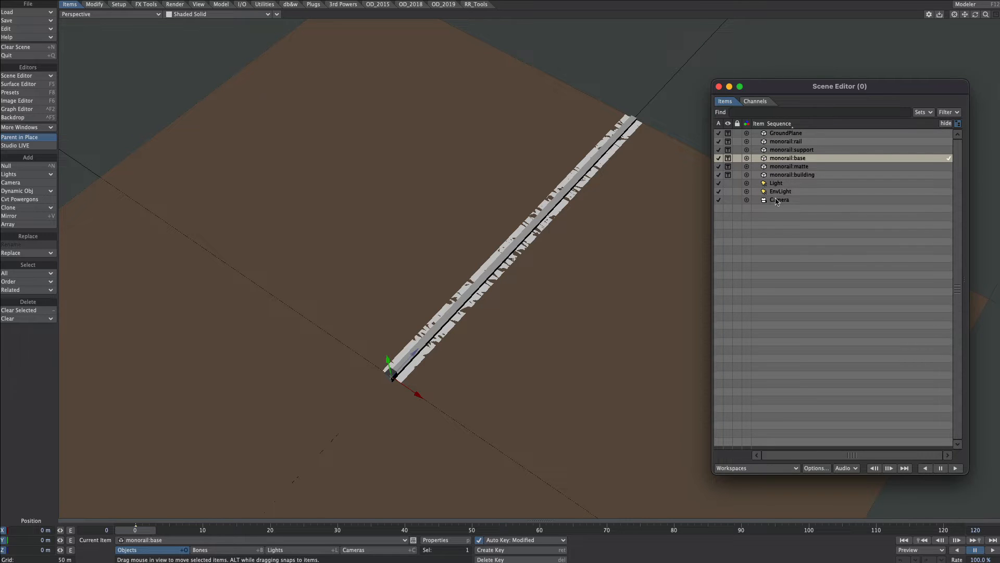
pyautogui.click(509, 307)
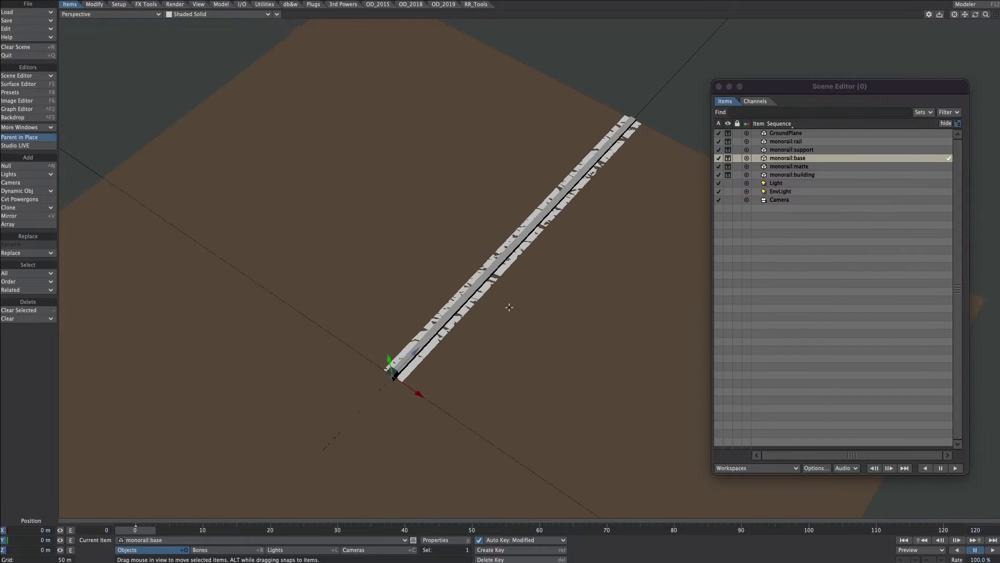
# Select all objects from GroundPlane to monorail:building and set their visibility to Hidden
pyautogui.click(792, 175)
pyautogui.keyDown('shift'); pyautogui.click(790, 134); pyautogui.keyUp('shift')
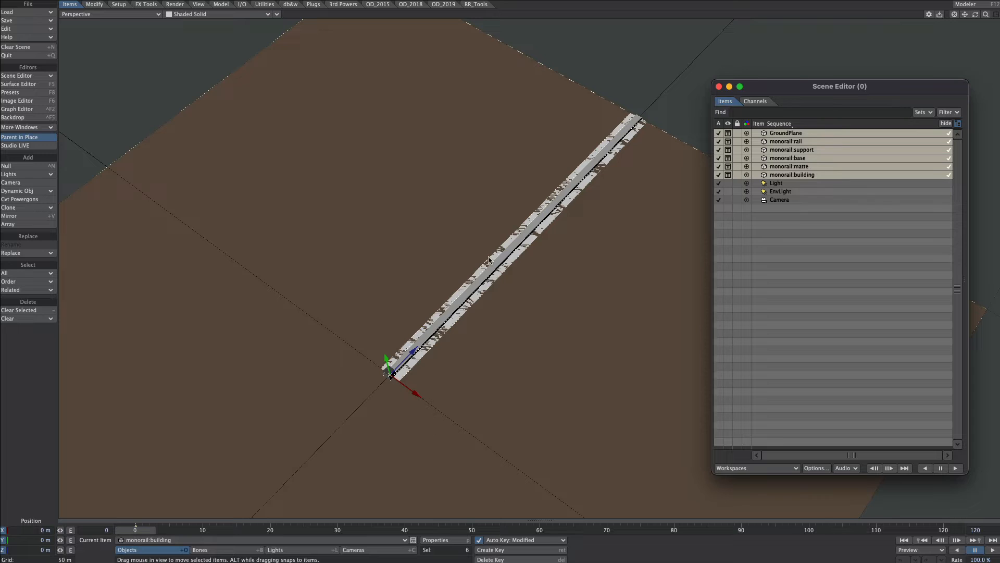
pyautogui.keyDown('ctrl'); pyautogui.keyDown('alt'); pyautogui.moveTo(497, 282); pyautogui.dragTo(507, 282); pyautogui.keyUp('alt'); pyautogui.keyUp('ctrl')
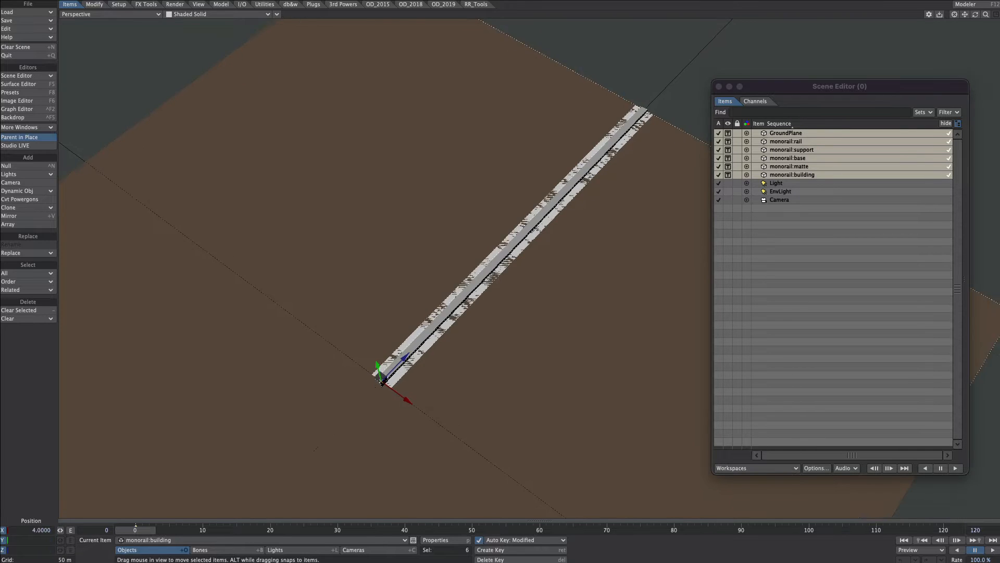
pyautogui.moveTo(975, 14); pyautogui.dragTo(975, 9)
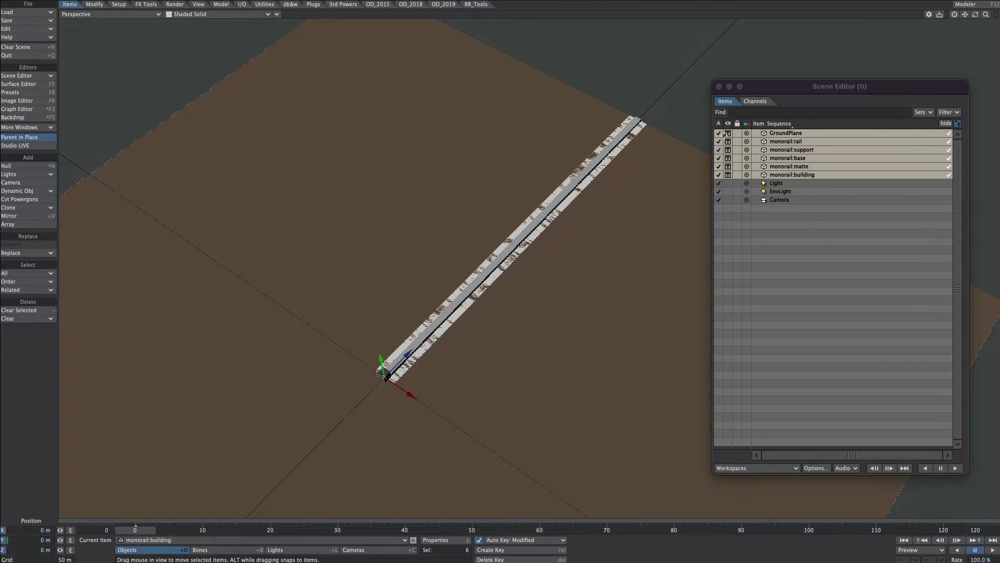
pyautogui.click(727, 133)
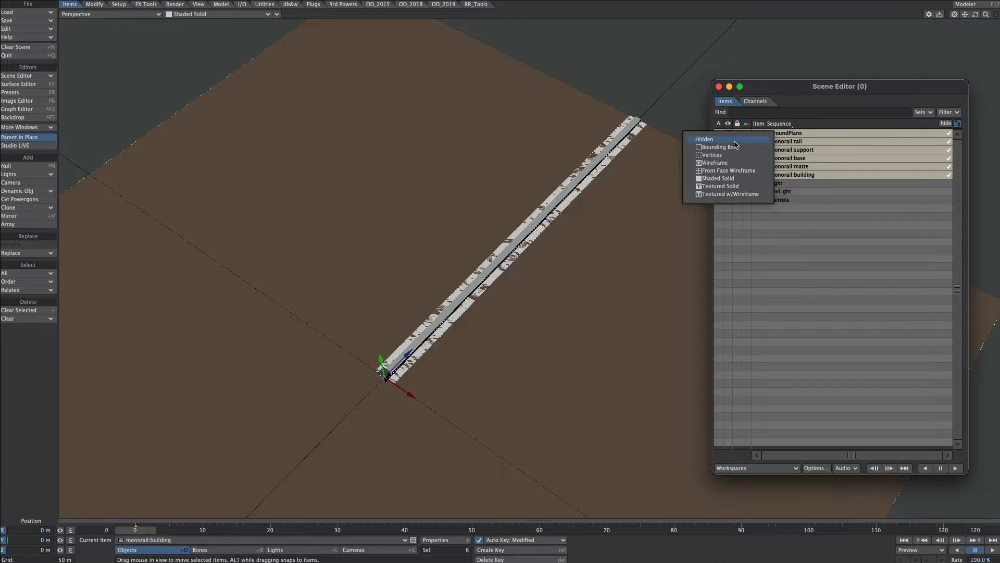
pyautogui.click(730, 142)
# Add a null object named node
pyautogui.keyDown('alt'); pyautogui.moveTo(556, 282); pyautogui.dragTo(766, 228); pyautogui.keyUp('alt')
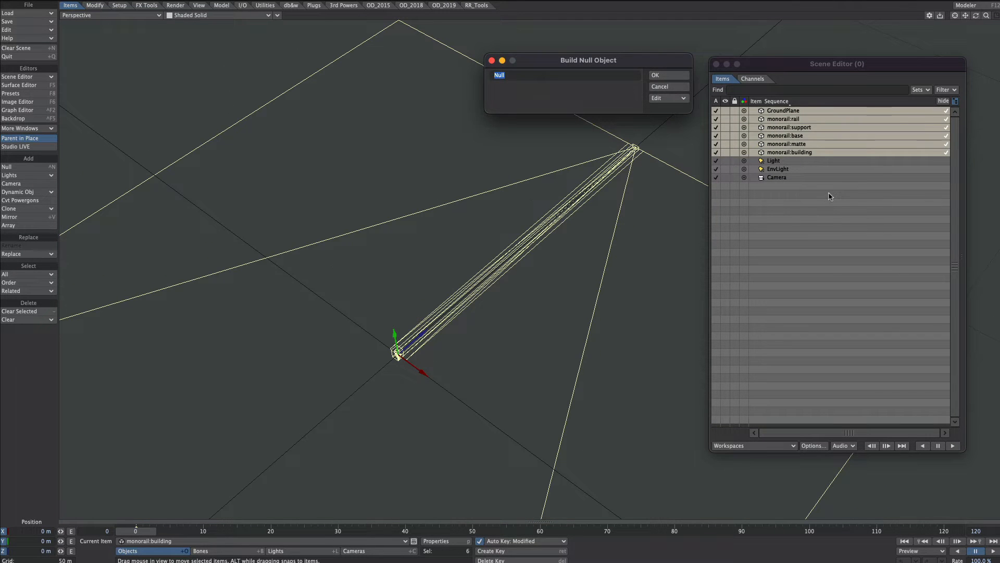
pyautogui.write('node')
pyautogui.press('Return')
# Give the node null an Item Shape custom object, a ball with a scale of 2 m
pyautogui.write('p')
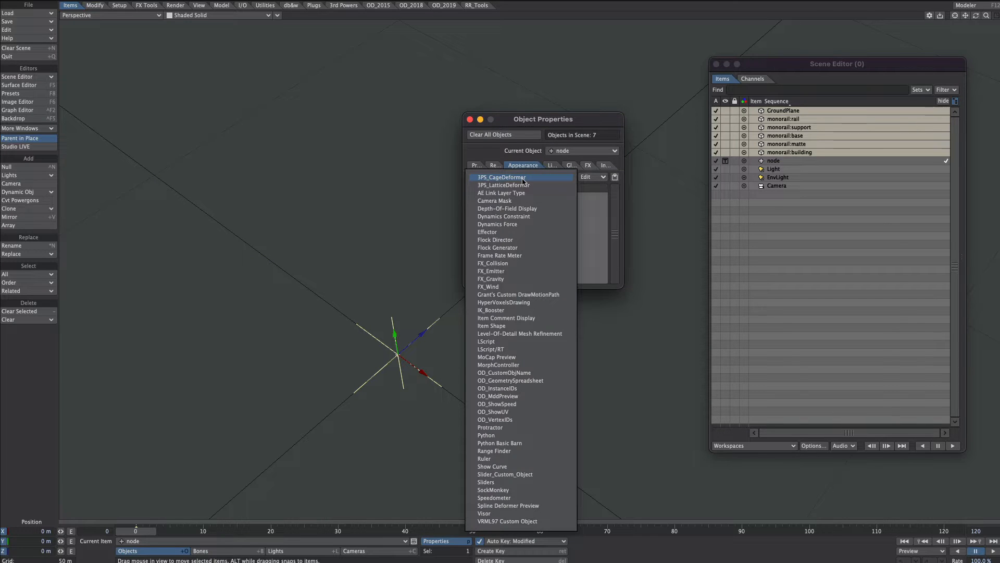
pyautogui.write('item')
pyautogui.click(492, 193)
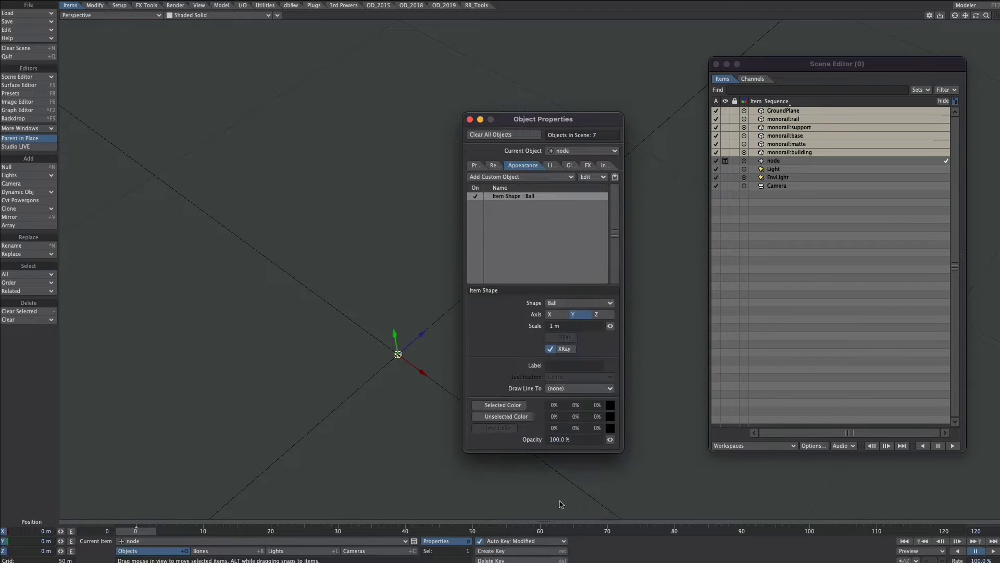
pyautogui.moveTo(561, 327); pyautogui.dragTo(535, 330)
pyautogui.write('2')
pyautogui.press('Return')
pyautogui.click(470, 120)
# Array the node null rectangularly with a Z count of 4 and 20 m between copies, grouping the clones on a null
pyautogui.keyDown('alt'); pyautogui.moveTo(84, 53); pyautogui.dragTo(77, 11); pyautogui.keyUp('alt')
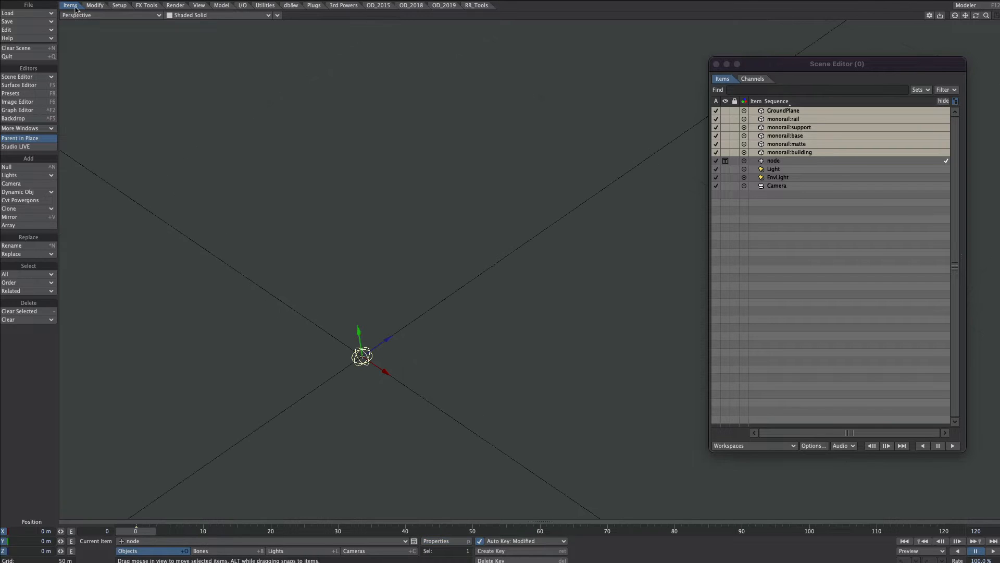
pyautogui.click(29, 227)
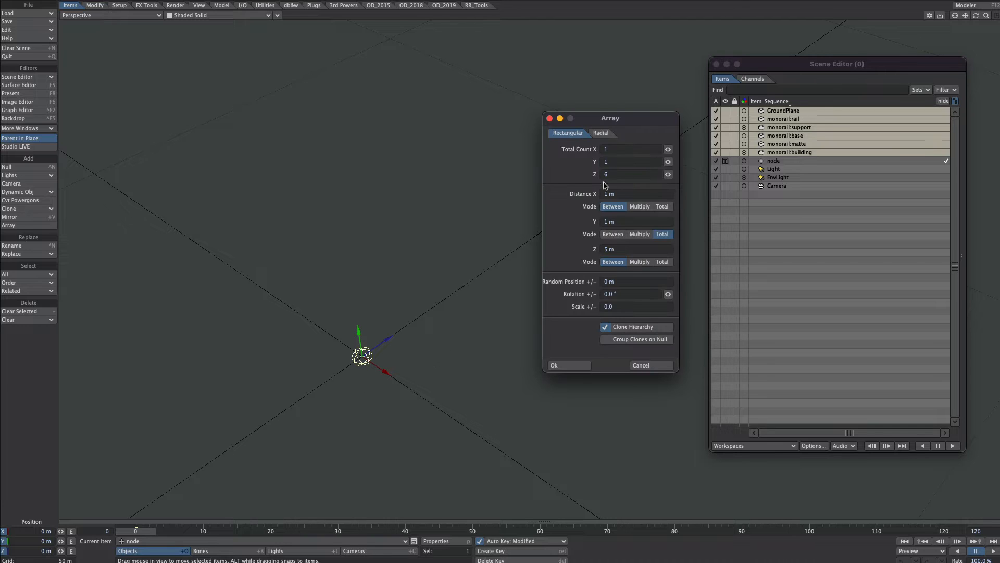
pyautogui.click(621, 249)
pyautogui.write('20')
pyautogui.click(607, 175)
pyautogui.write('4')
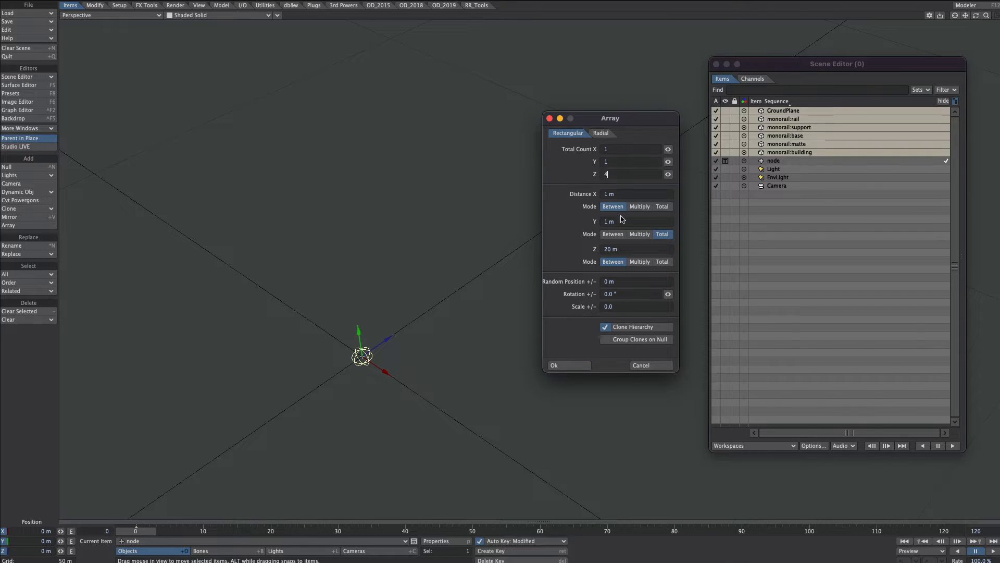
pyautogui.click(634, 342)
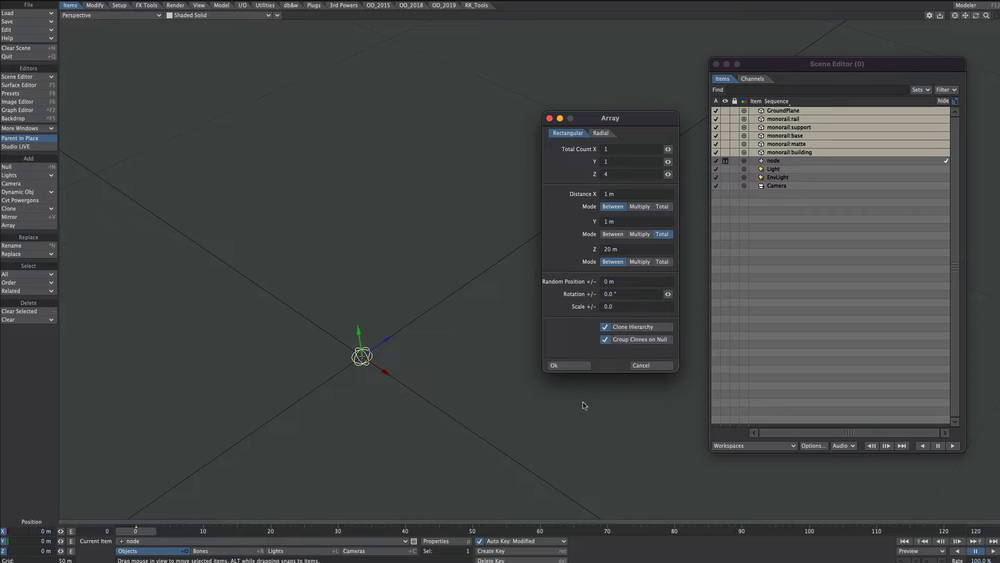
pyautogui.click(565, 365)
# Rename the array's group null as spline
pyautogui.click(813, 161)
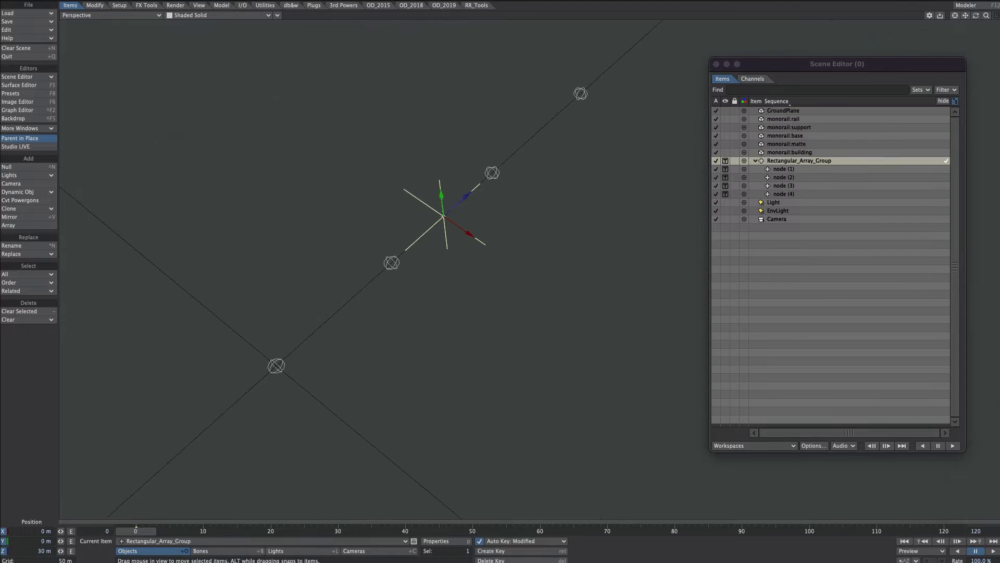
pyautogui.keyDown('alt'); pyautogui.moveTo(499, 235); pyautogui.dragTo(489, 336); pyautogui.keyUp('alt')
pyautogui.click(810, 161)
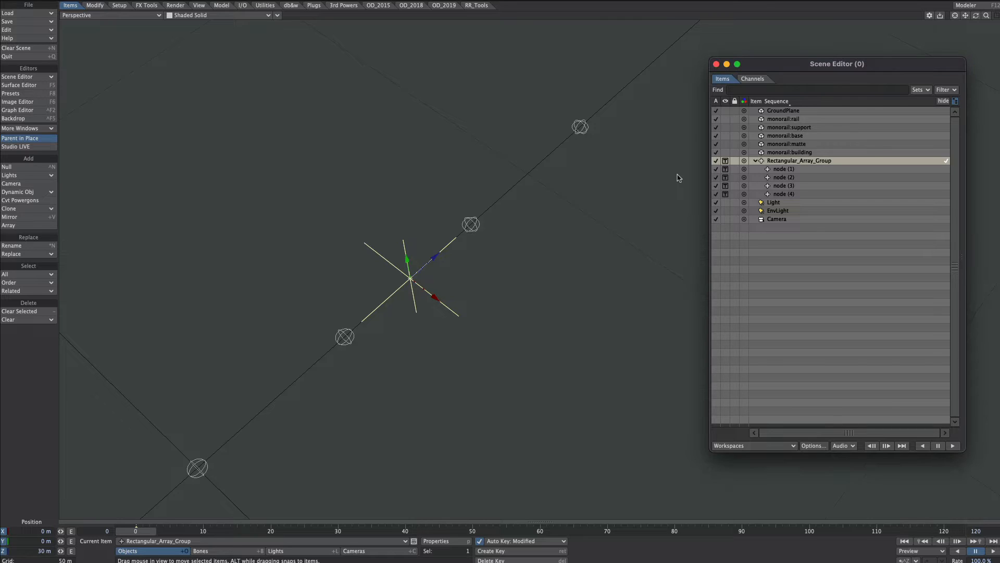
pyautogui.hotkey('shift', 'n')
pyautogui.write('spline')
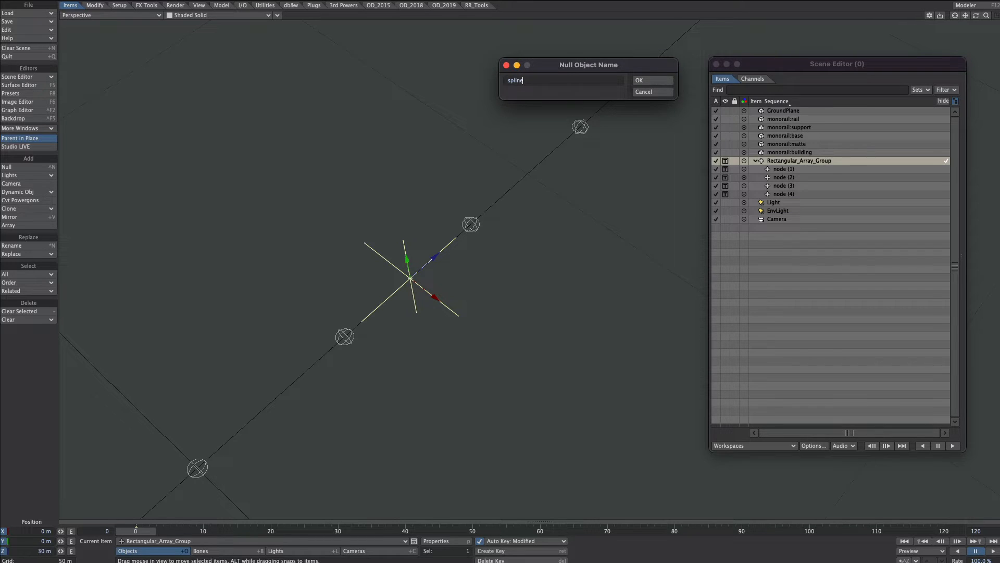
pyautogui.press('Return')
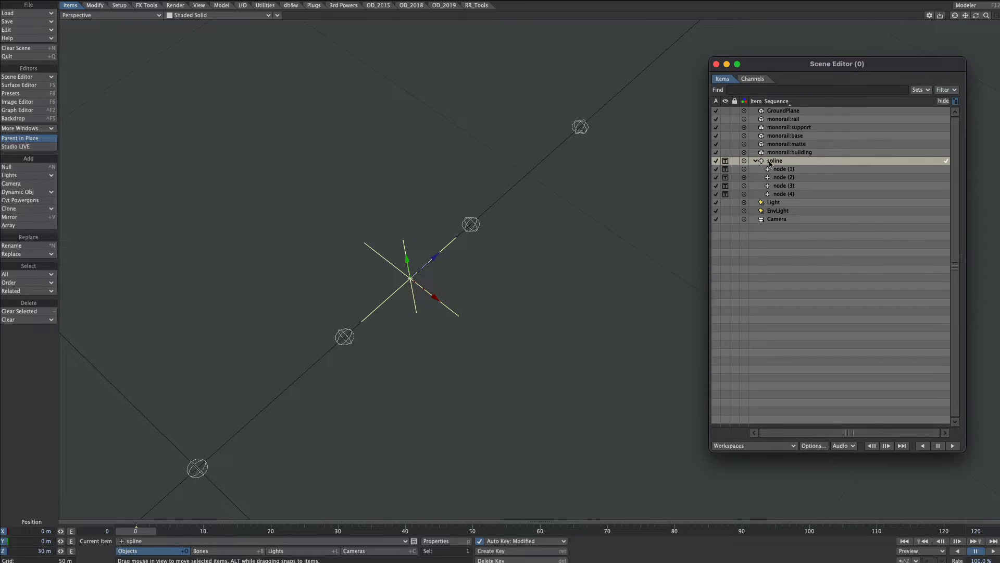
# Set the spline null's Z position to 0 m and lock the null
pyautogui.keyDown('alt'); pyautogui.moveTo(509, 283); pyautogui.dragTo(351, 350); pyautogui.keyUp('alt')
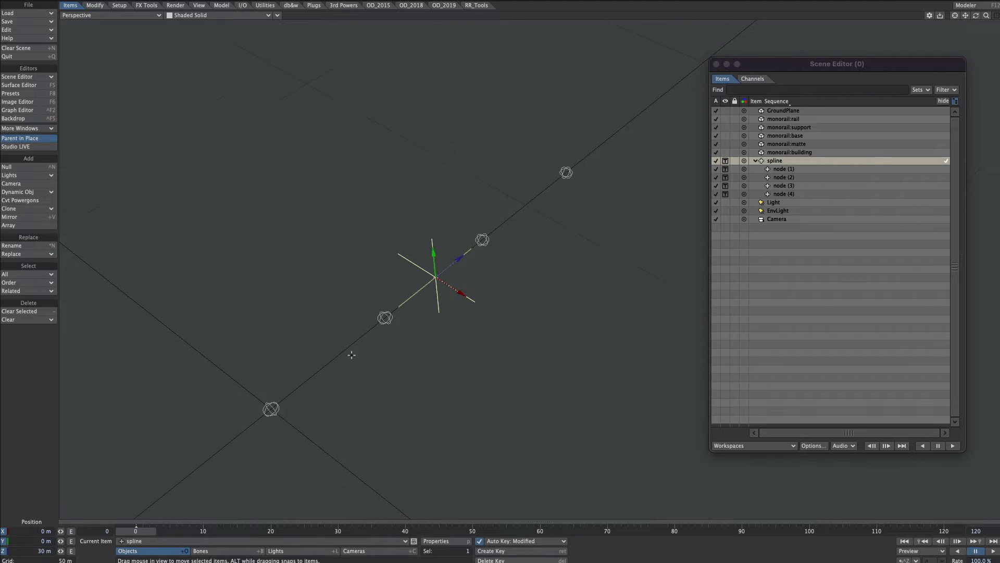
pyautogui.click(44, 551)
pyautogui.write('0')
pyautogui.press('Return')
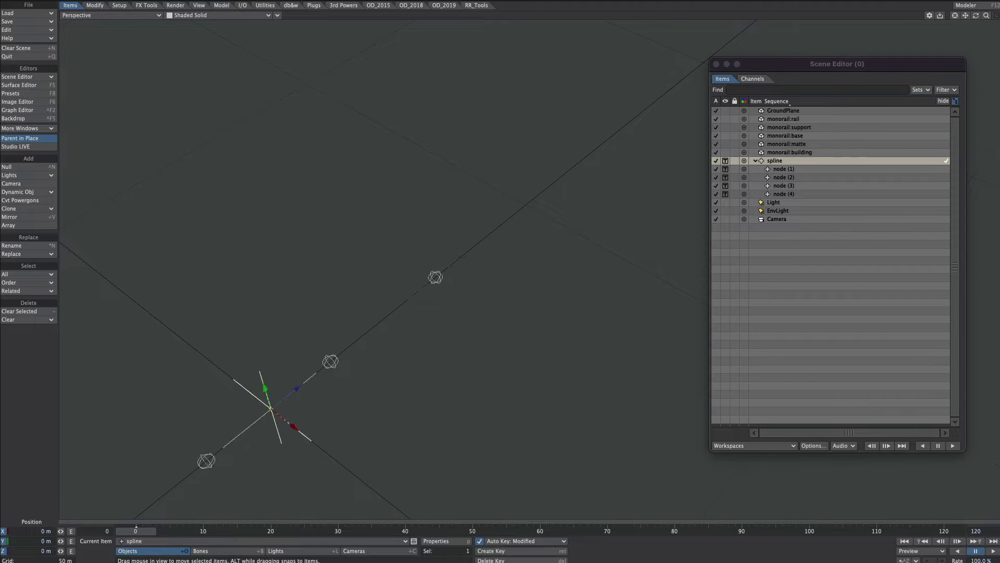
pyautogui.keyDown('alt'); pyautogui.keyDown('shift'); pyautogui.moveTo(301, 394); pyautogui.dragTo(493, 227); pyautogui.keyUp('shift'); pyautogui.keyUp('alt')
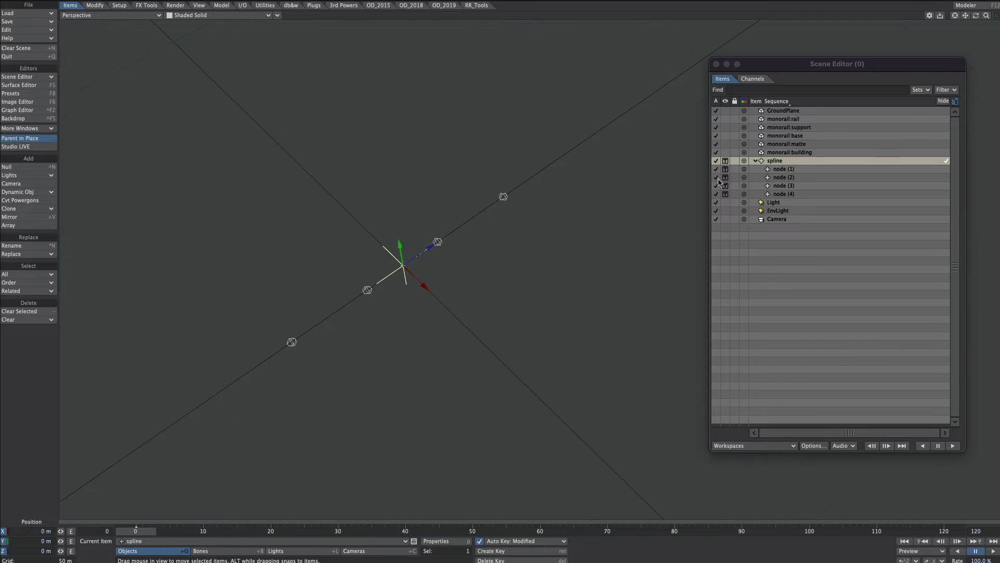
pyautogui.click(735, 161)
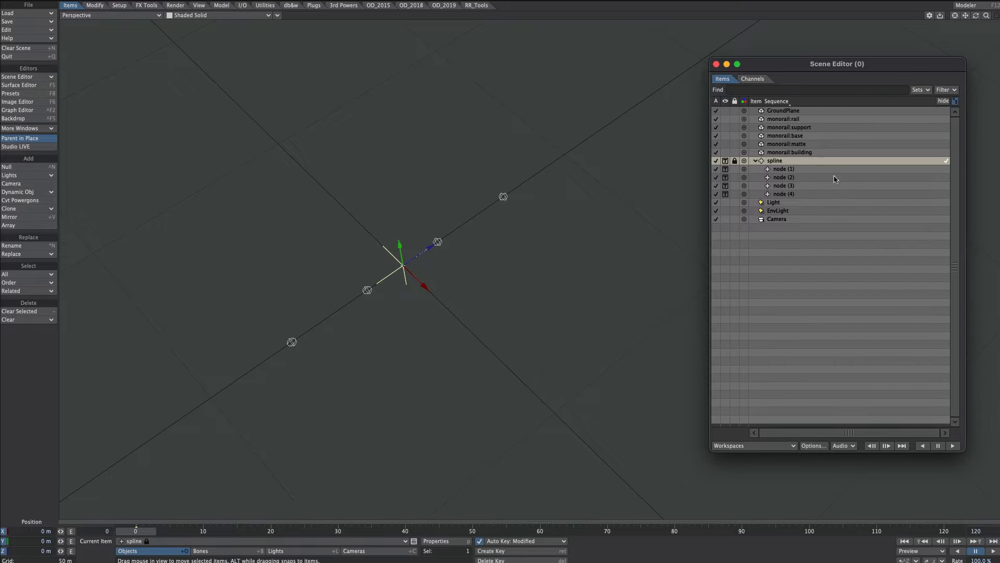
# Select node (1) through node (4) and set their item color to Green
pyautogui.click(784, 170)
pyautogui.keyDown('shift'); pyautogui.click(793, 194); pyautogui.keyUp('shift')
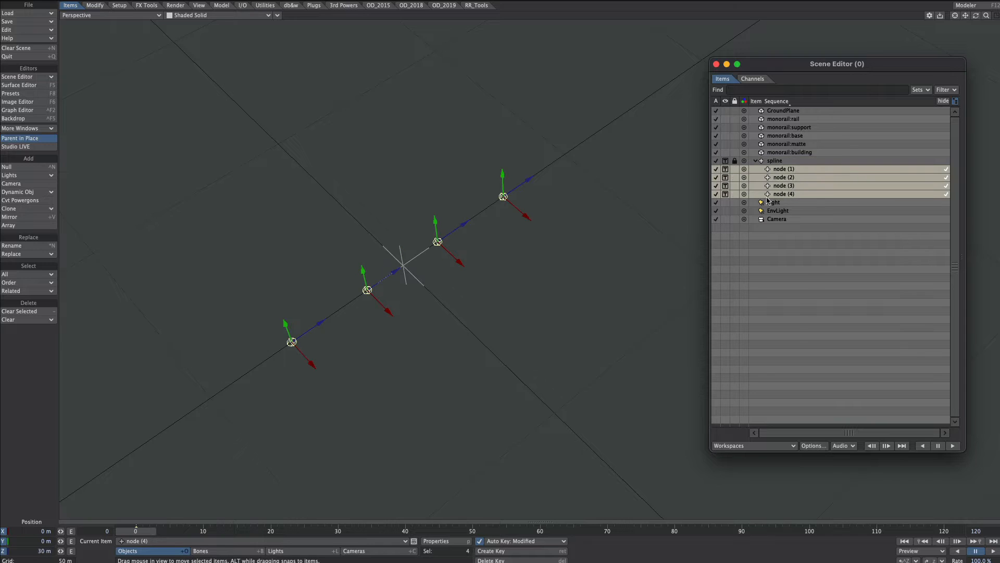
pyautogui.rightClick(768, 197)
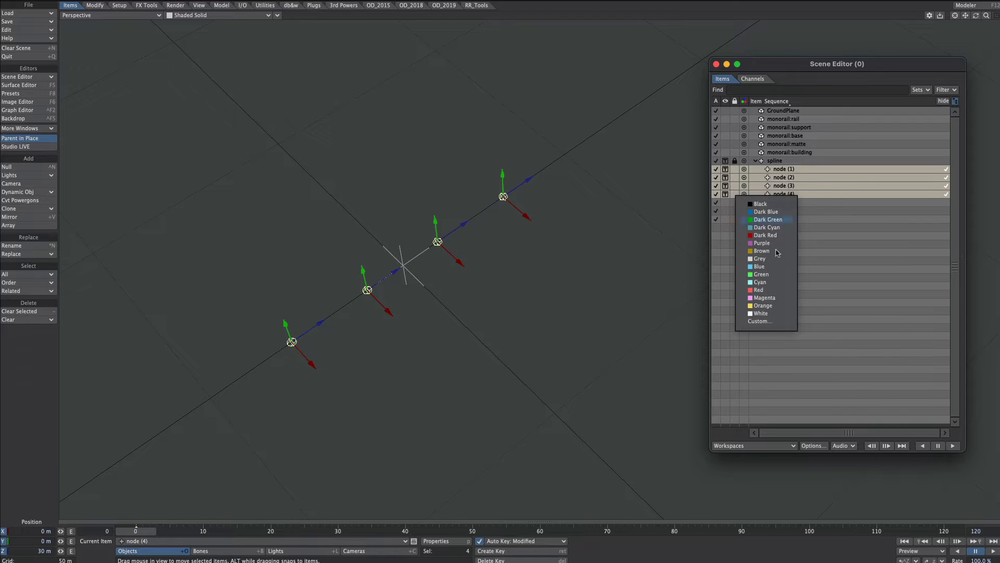
pyautogui.click(774, 275)
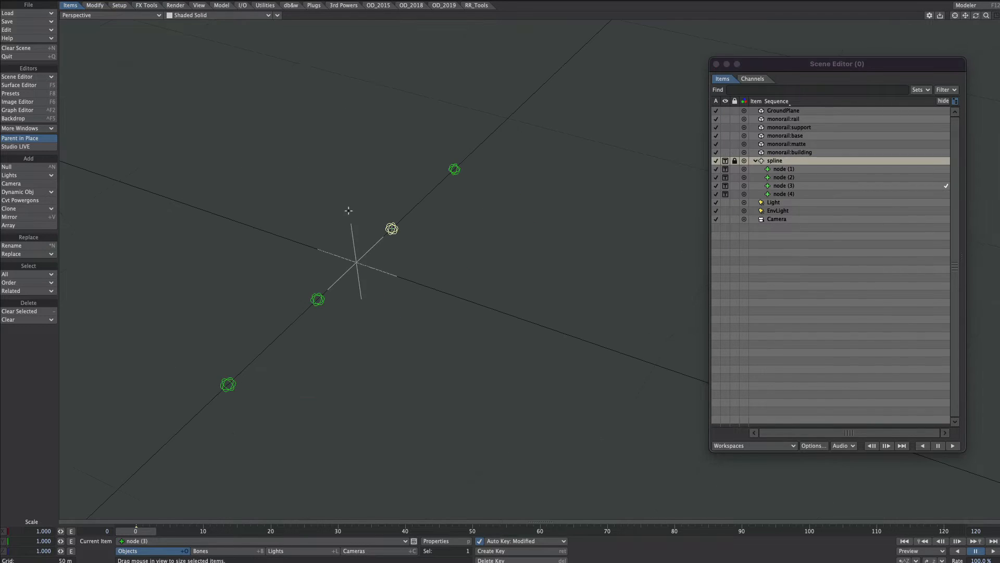
# Select node (1) through node (4) one after another, checking which null each entry controls along the path
pyautogui.click(793, 171)
pyautogui.click(793, 178)
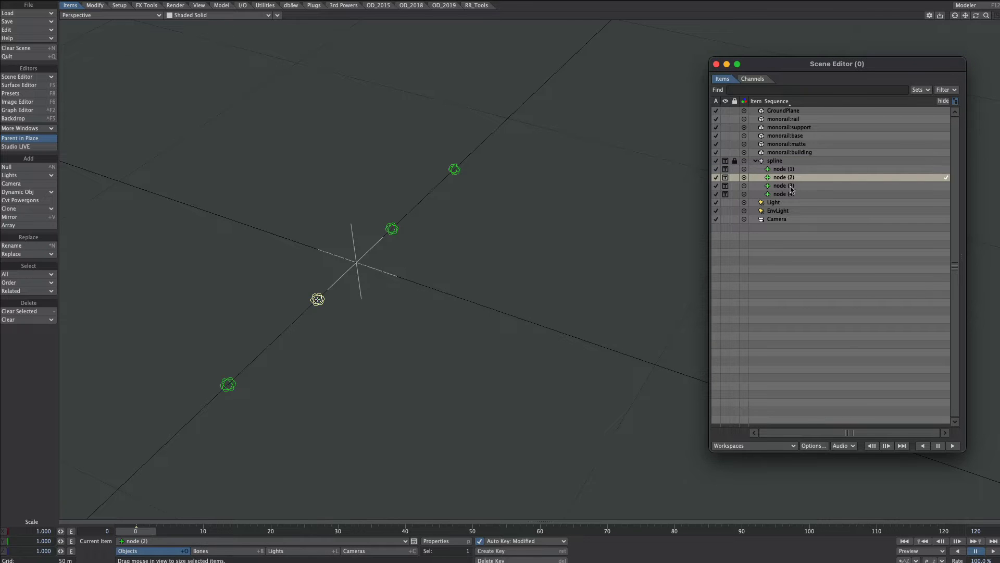
pyautogui.click(793, 186)
pyautogui.click(791, 195)
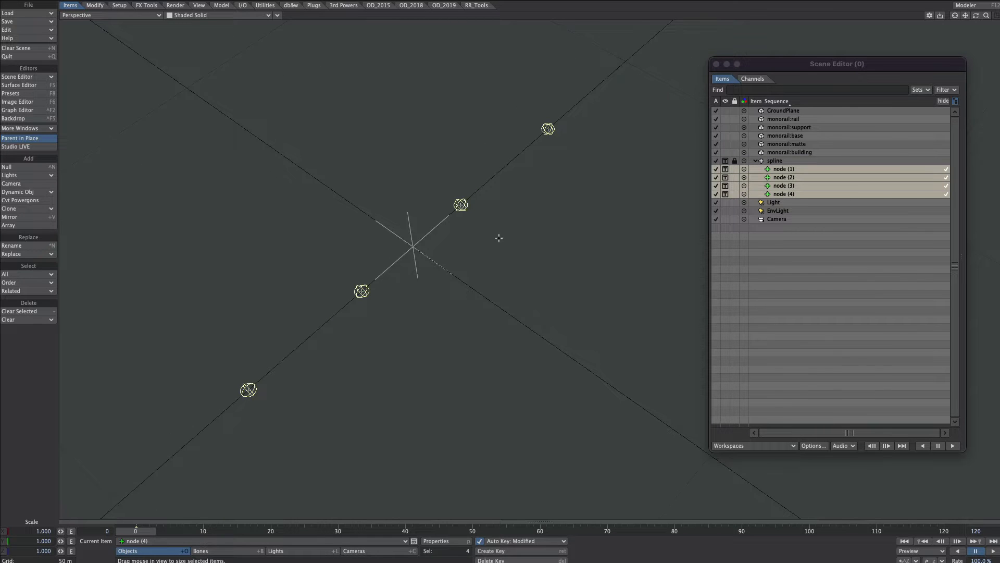
pyautogui.keyDown('alt'); pyautogui.moveTo(499, 238); pyautogui.dragTo(545, 252); pyautogui.keyUp('alt')
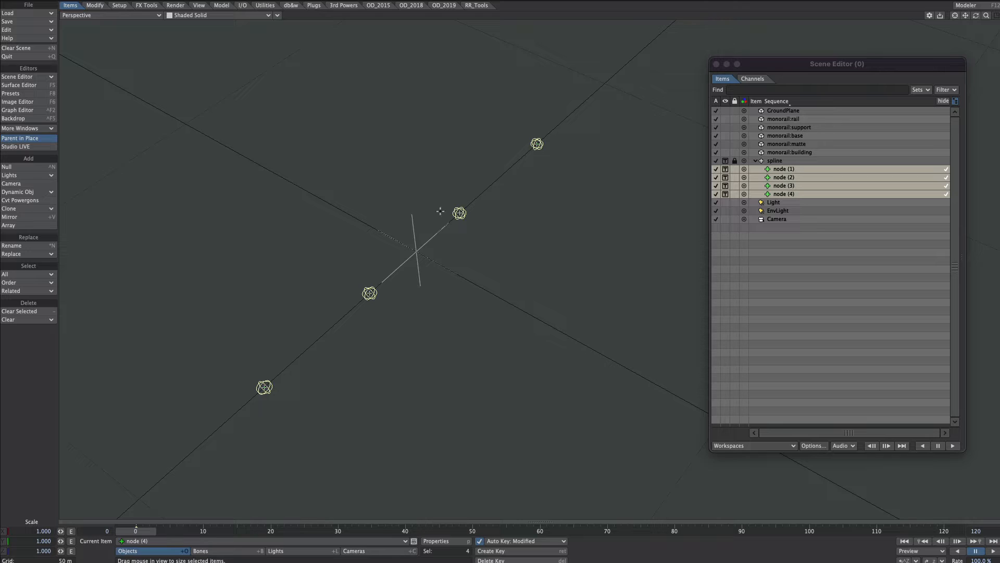
# Display the monorail:rail object as Textured w/Wireframe and set the perspective view's shading to Textured Shaded Solid Wireframe
pyautogui.click(791, 119)
pyautogui.click(727, 123)
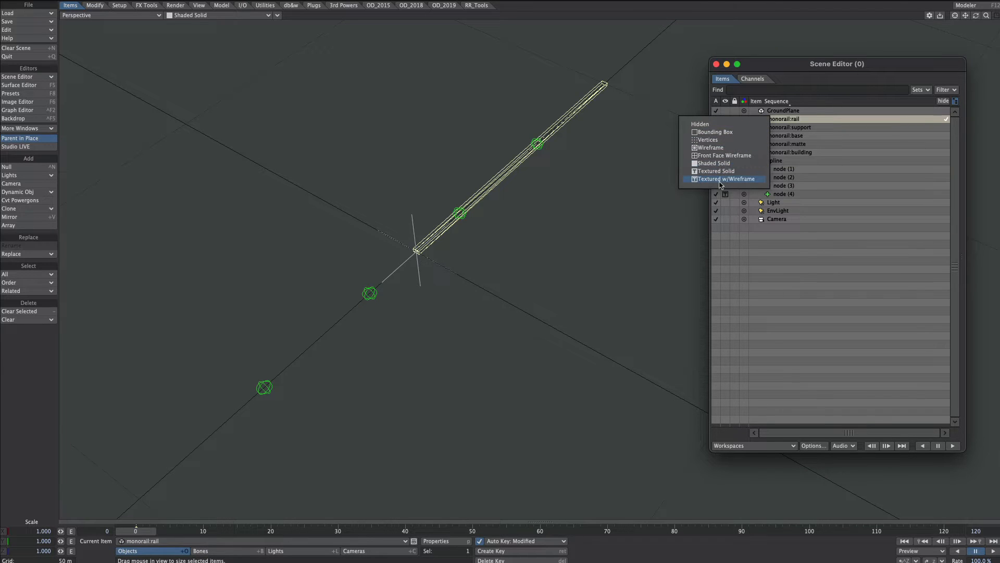
pyautogui.click(721, 180)
pyautogui.click(218, 15)
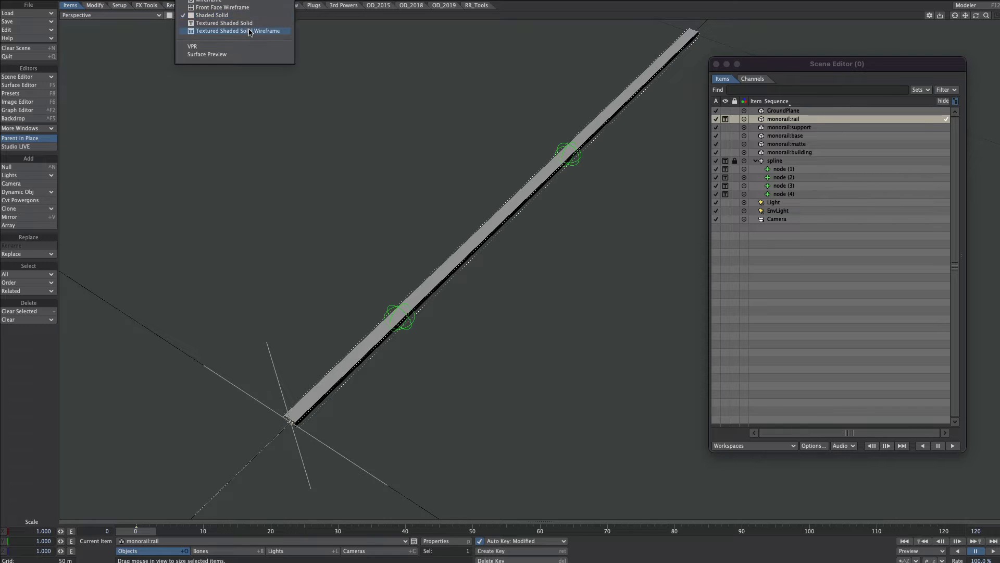
pyautogui.click(250, 34)
pyautogui.scroll(2, 556, 205)
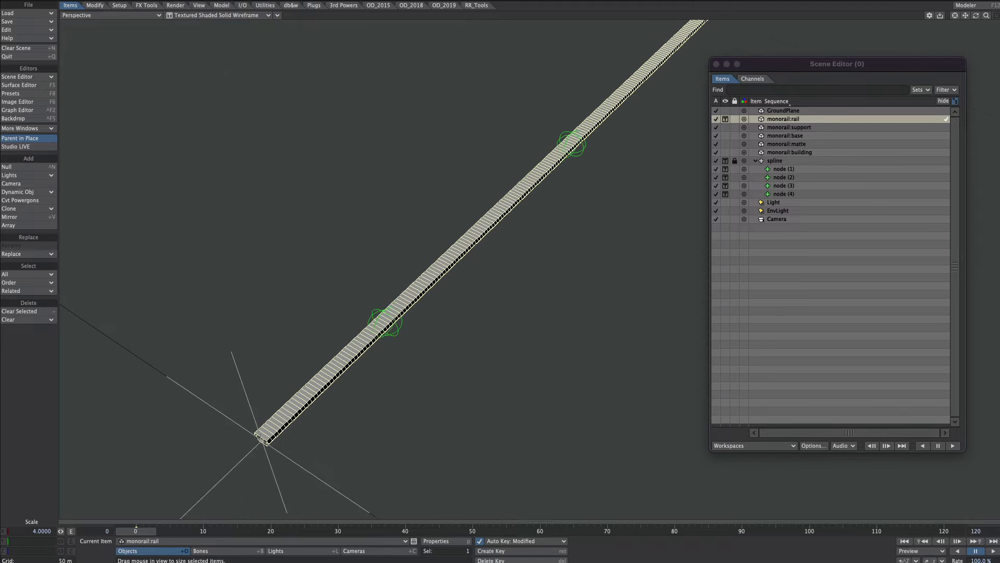
# Convert the skelegons of the monorail:rail object into bones
pyautogui.click(120, 6)
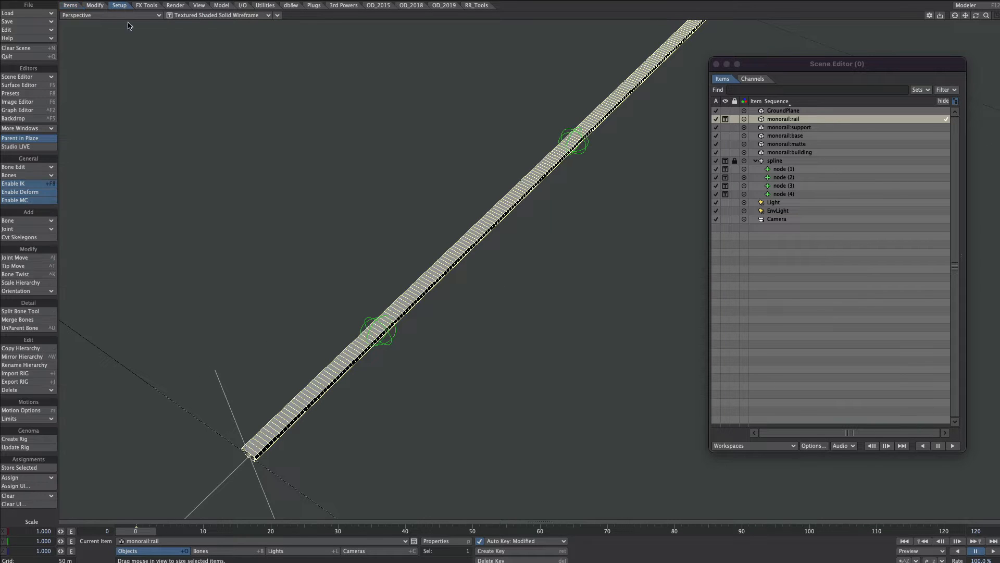
pyautogui.click(48, 238)
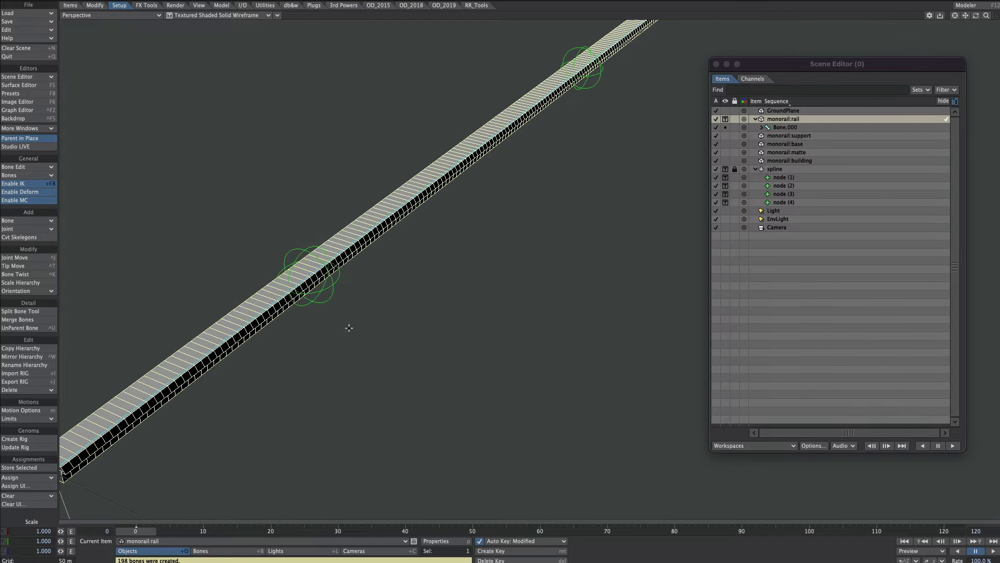
pyautogui.keyDown('alt'); pyautogui.moveTo(625, 204); pyautogui.dragTo(670, 205); pyautogui.keyUp('alt')
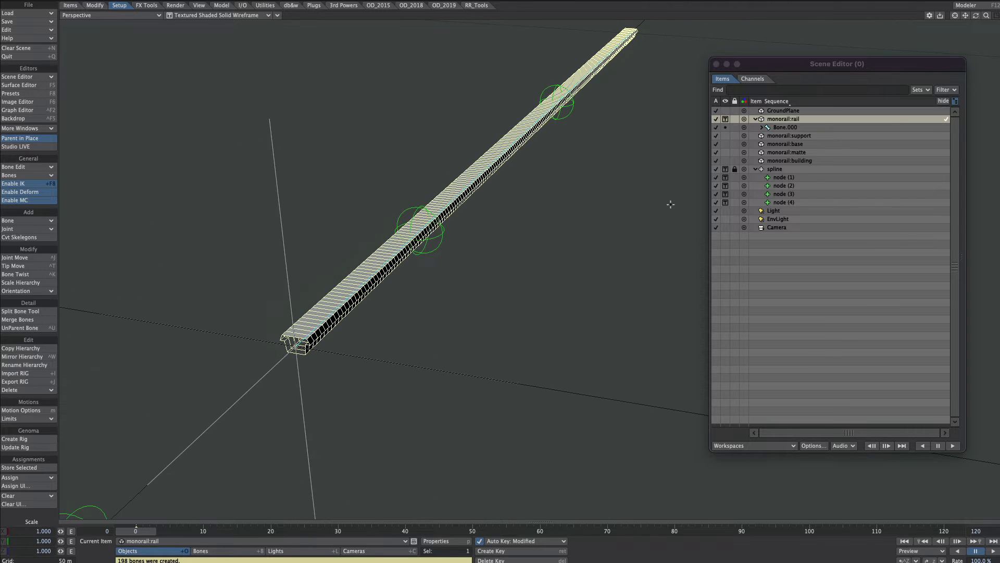
pyautogui.click(780, 127)
pyautogui.keyDown('ctrl'); pyautogui.keyDown('alt'); pyautogui.moveTo(270, 359); pyautogui.dragTo(542, 268); pyautogui.keyUp('alt'); pyautogui.keyUp('ctrl')
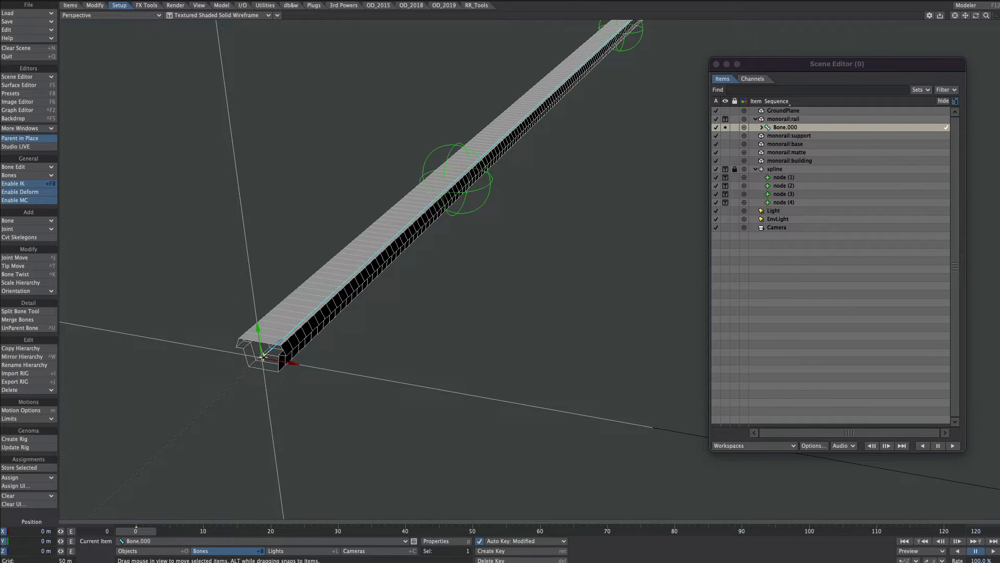
pyautogui.hotkey('ctrl', 'a')
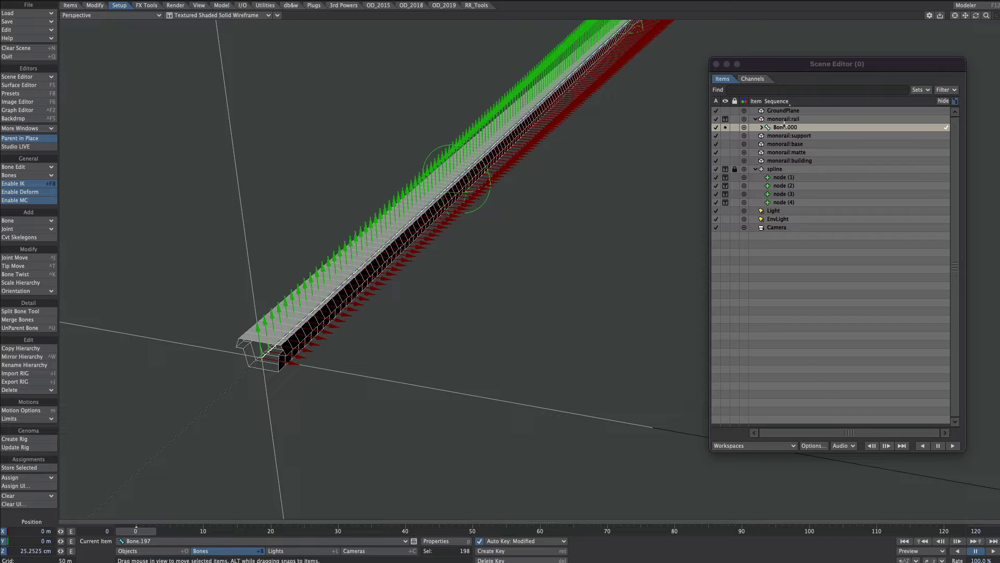
pyautogui.click(784, 119)
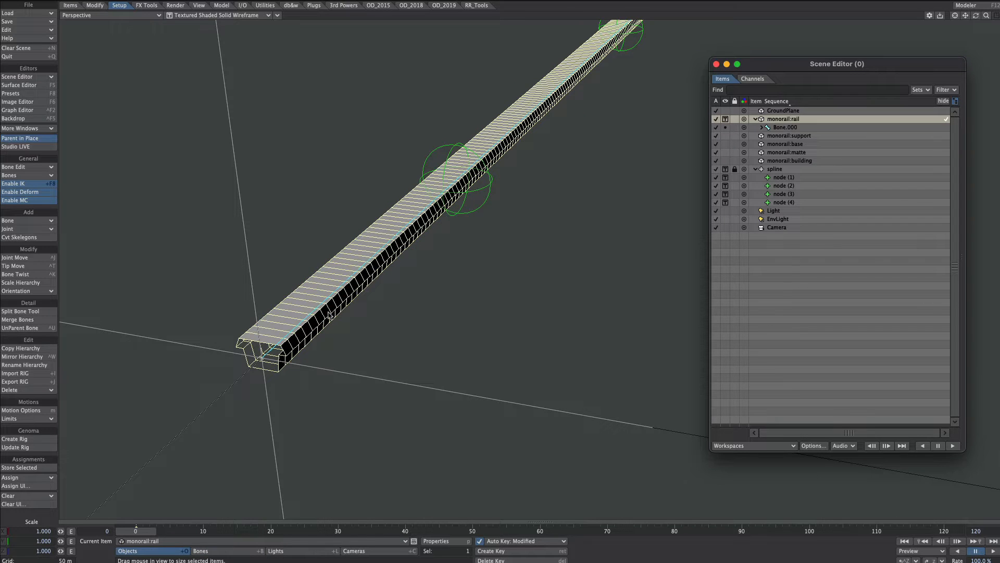
# Select all bones of the monorail:rail object and open their motion options
pyautogui.click(79, 6)
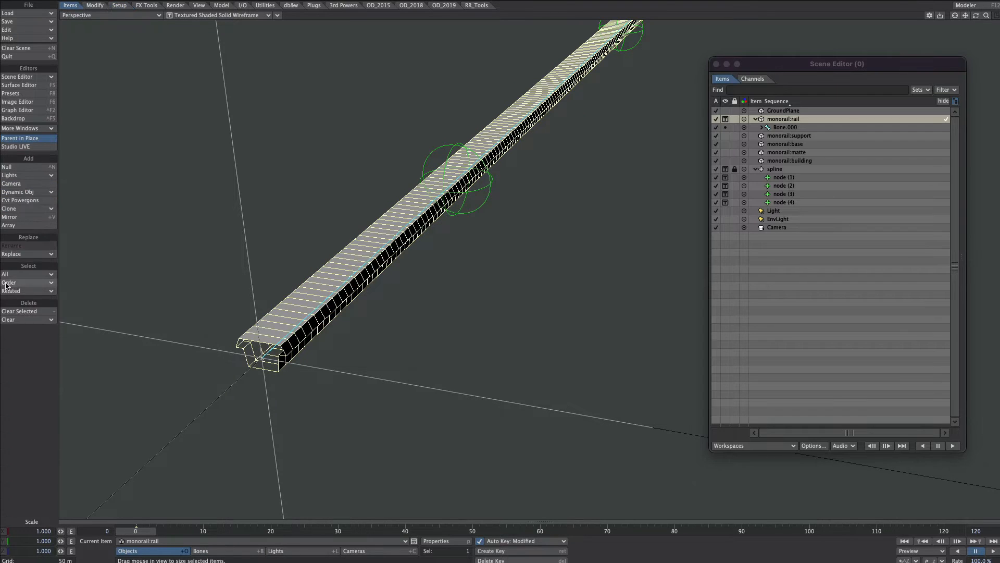
pyautogui.click(38, 275)
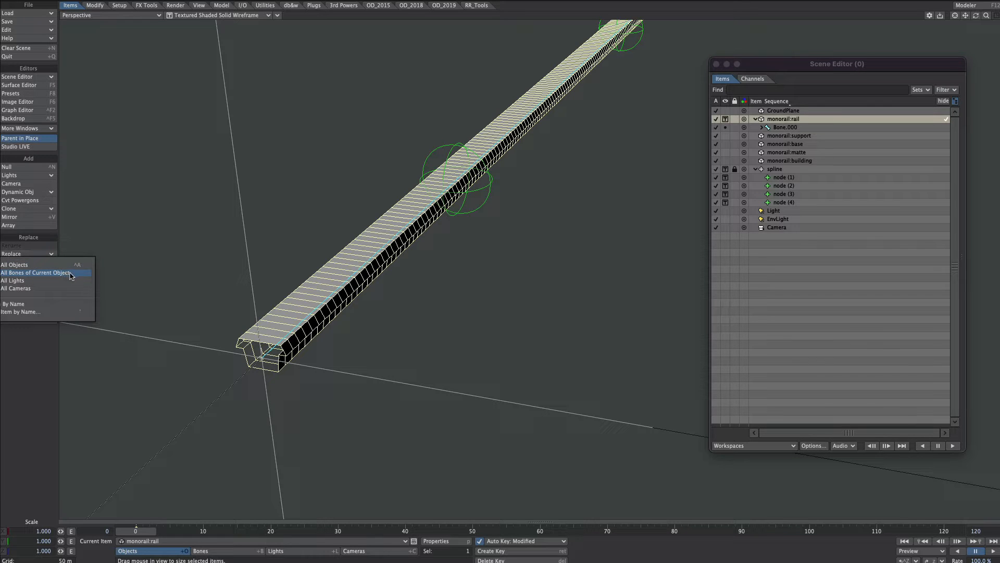
pyautogui.click(73, 273)
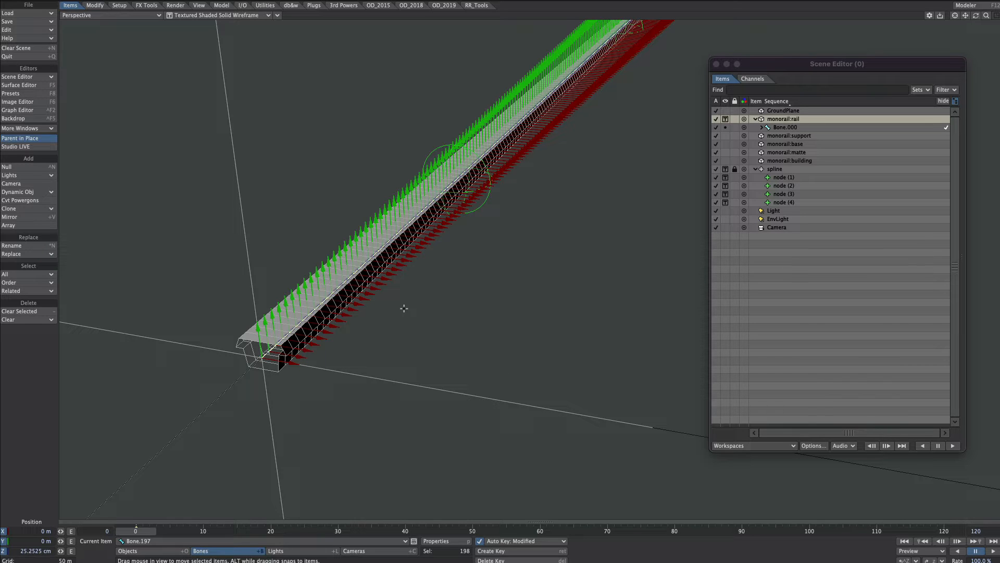
pyautogui.press('m')
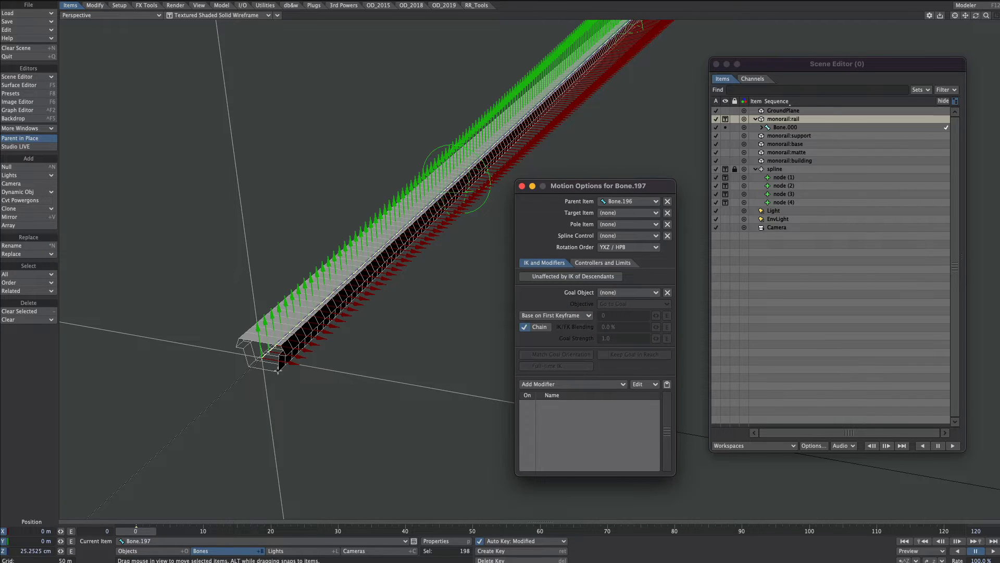
pyautogui.click(609, 238)
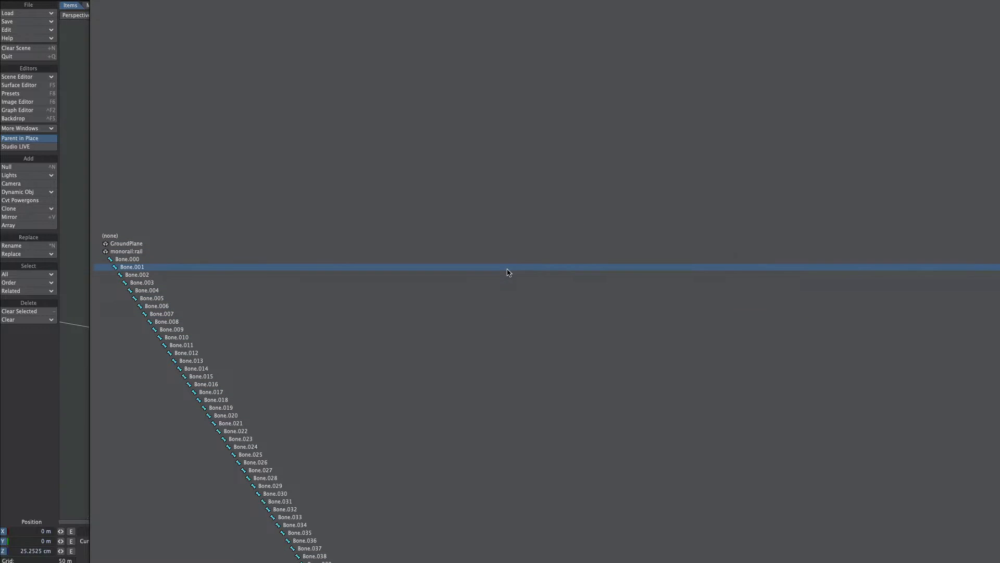
pyautogui.click(508, 272)
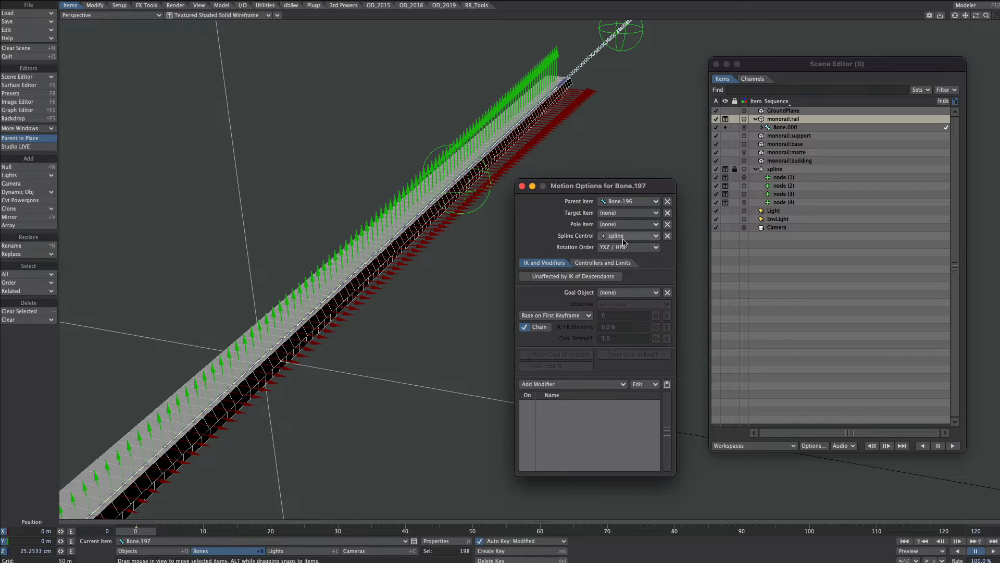
pyautogui.click(668, 236)
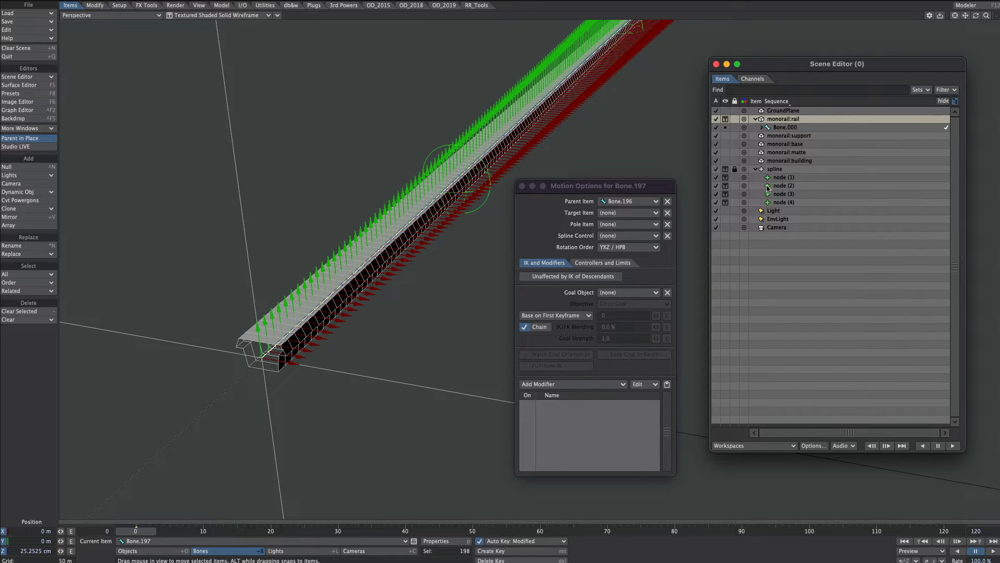
# Move the spline null with its nodes above GroundPlane in the scene order and reselect all bones of the rail
pyautogui.click(777, 170)
pyautogui.moveTo(778, 170); pyautogui.dragTo(757, 110)
pyautogui.click(783, 161)
pyautogui.click(26, 274)
pyautogui.click(27, 282)
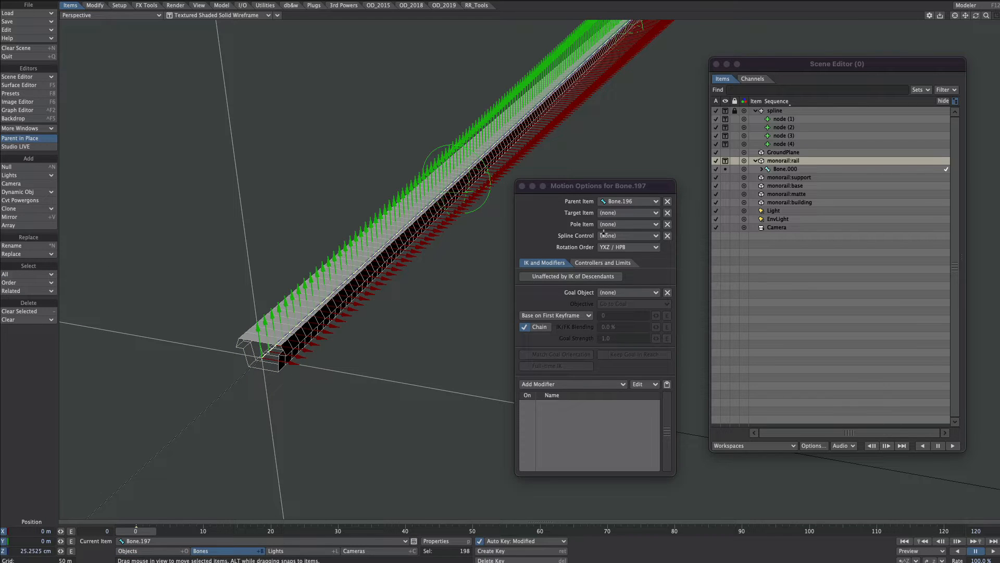
# Assign the spline null as the Spline Control of all selected rail bones
pyautogui.click(609, 235)
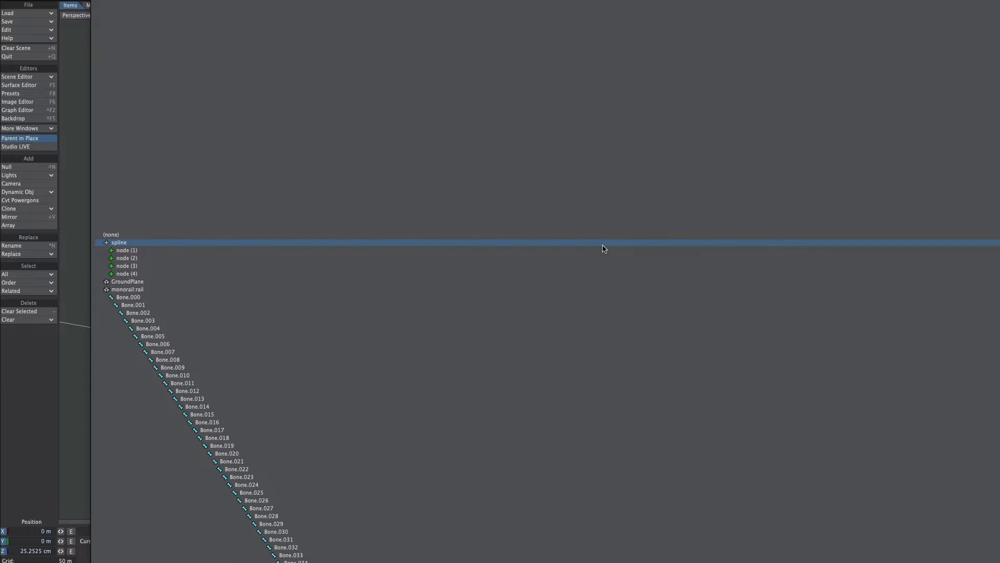
pyautogui.click(604, 243)
pyautogui.keyDown('ctrl'); pyautogui.keyDown('alt'); pyautogui.moveTo(409, 252); pyautogui.dragTo(411, 279); pyautogui.keyUp('alt'); pyautogui.keyUp('ctrl')
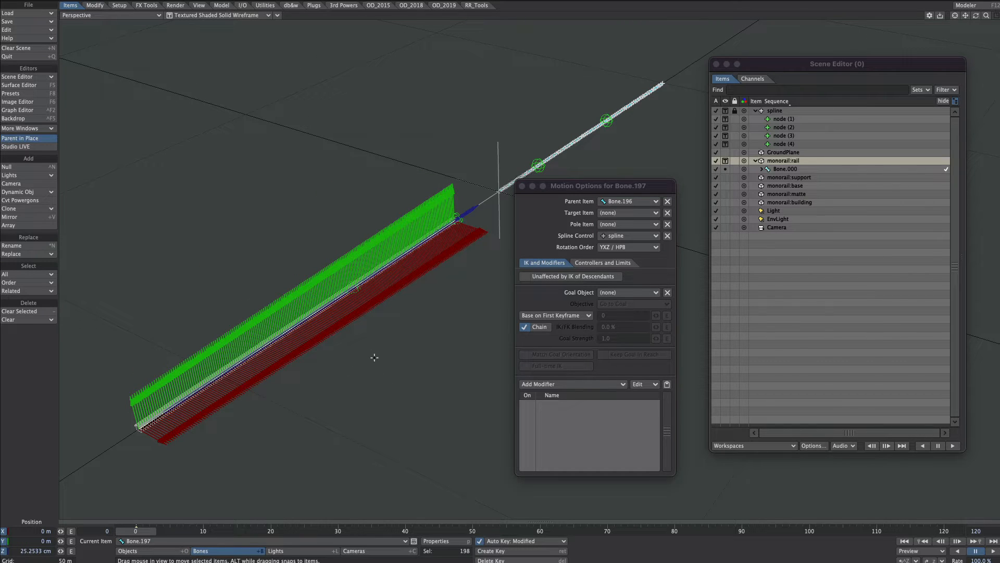
pyautogui.keyDown('ctrl'); pyautogui.keyDown('alt'); pyautogui.moveTo(376, 341); pyautogui.dragTo(370, 359); pyautogui.keyUp('alt'); pyautogui.keyUp('ctrl')
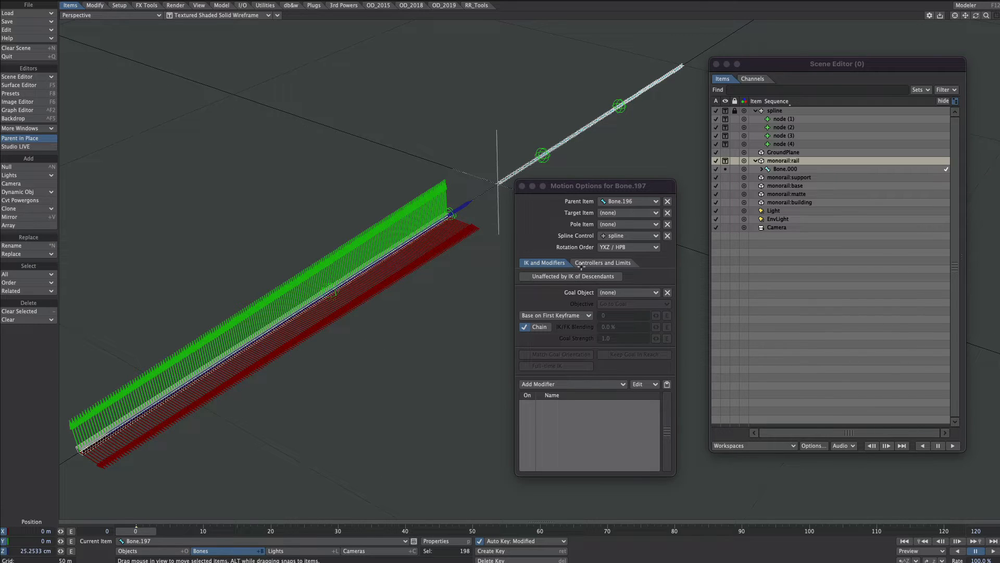
# Set the rail bones' Spline Fit to Fit To Spline
pyautogui.click(609, 263)
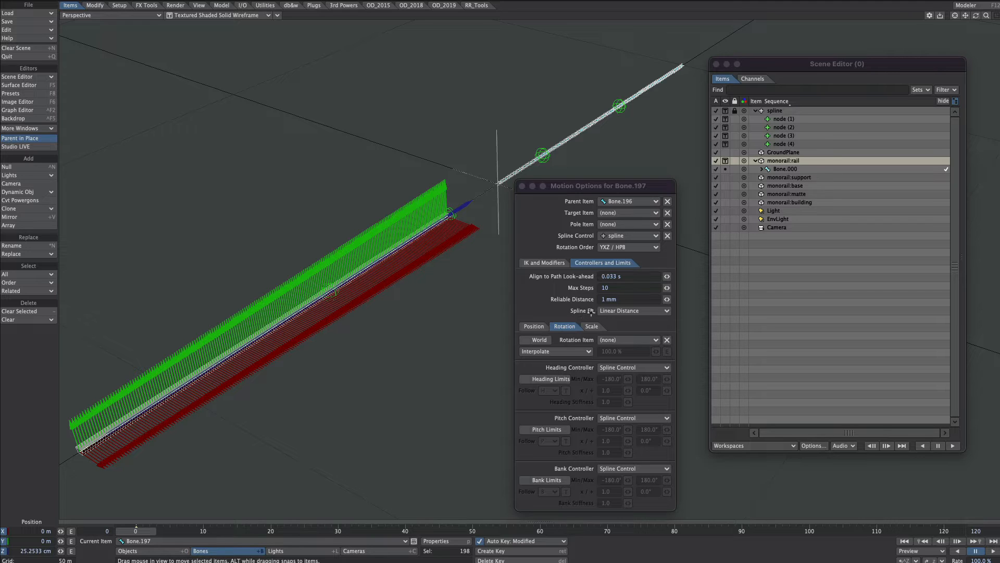
pyautogui.click(592, 311)
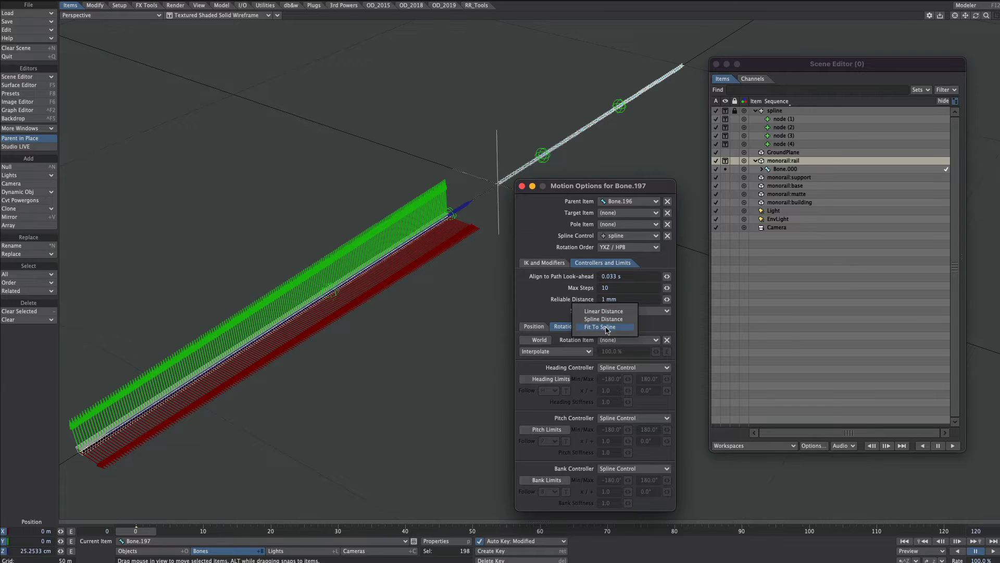
pyautogui.click(607, 327)
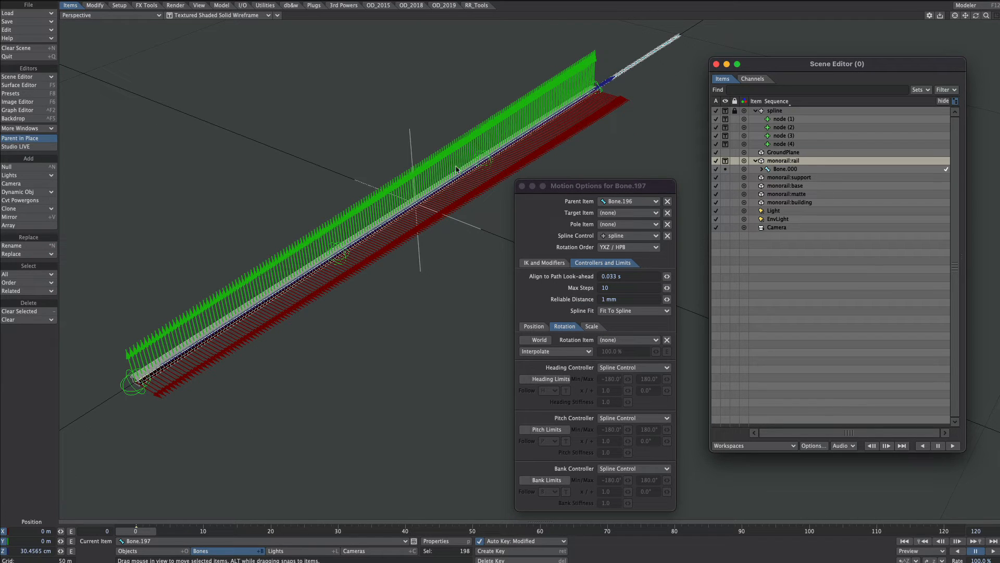
# Highlight the viewport-selected rail bones in the scene's item list, and hide and lock all of them
pyautogui.rightClick(785, 166)
pyautogui.moveTo(789, 178)
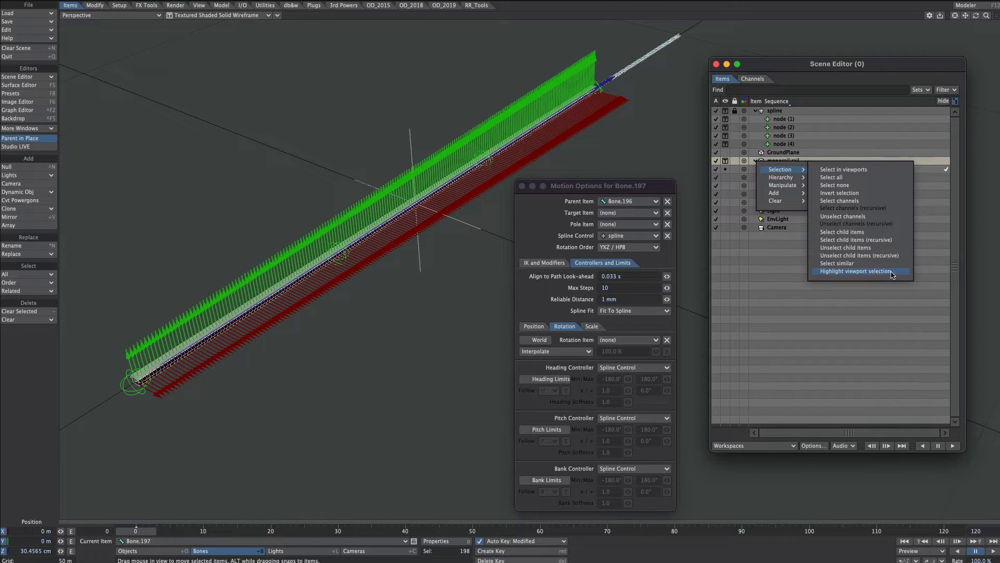
pyautogui.click(875, 271)
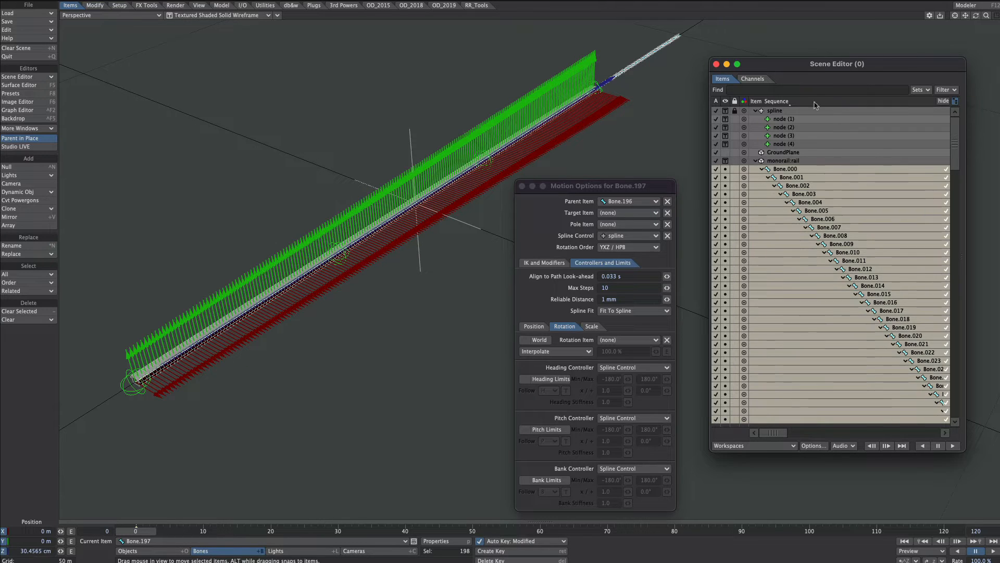
pyautogui.click(726, 172)
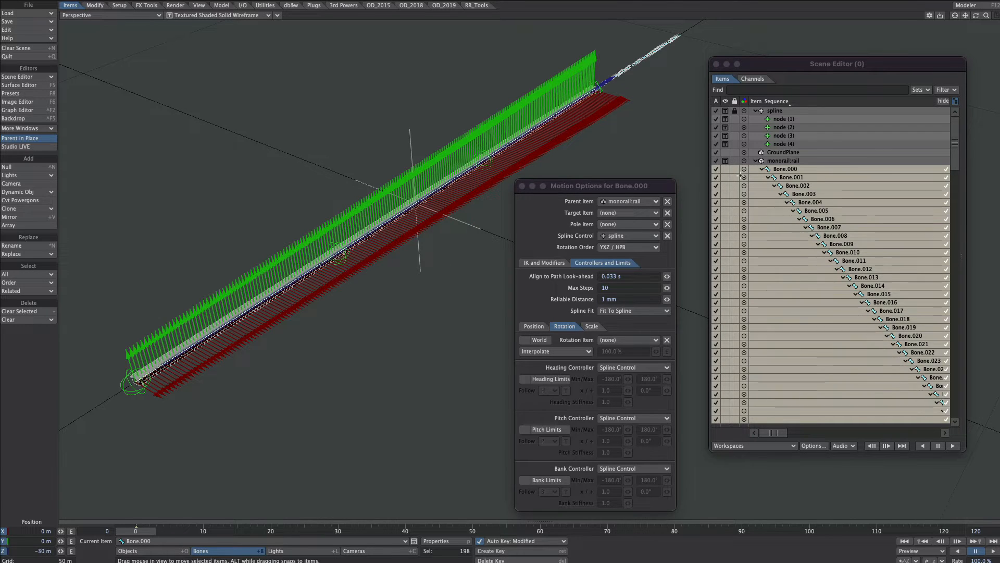
pyautogui.click(735, 168)
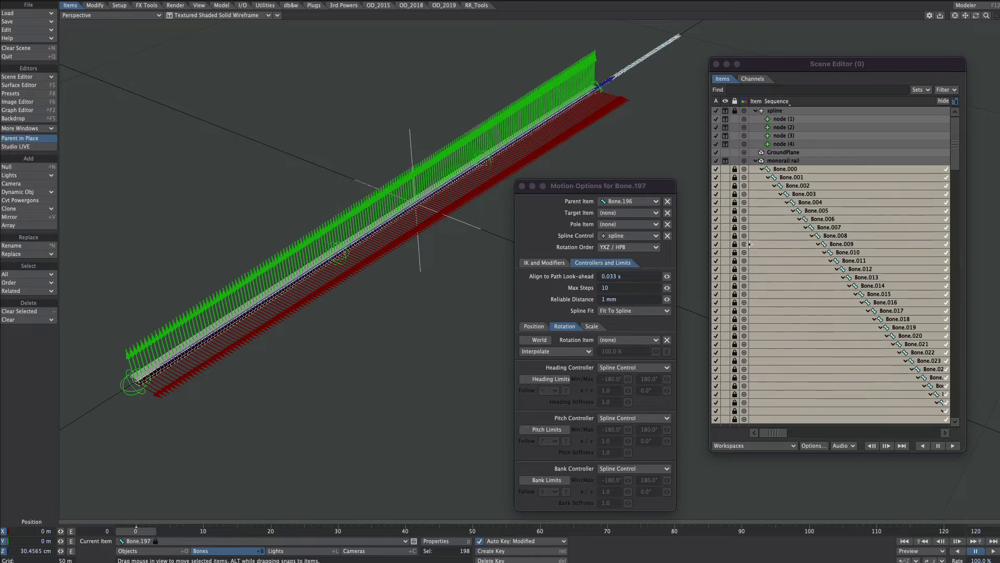
# Collapse the rail's bone hierarchy in the item list and lock the monorail:rail object
pyautogui.click(755, 161)
pyautogui.click(788, 161)
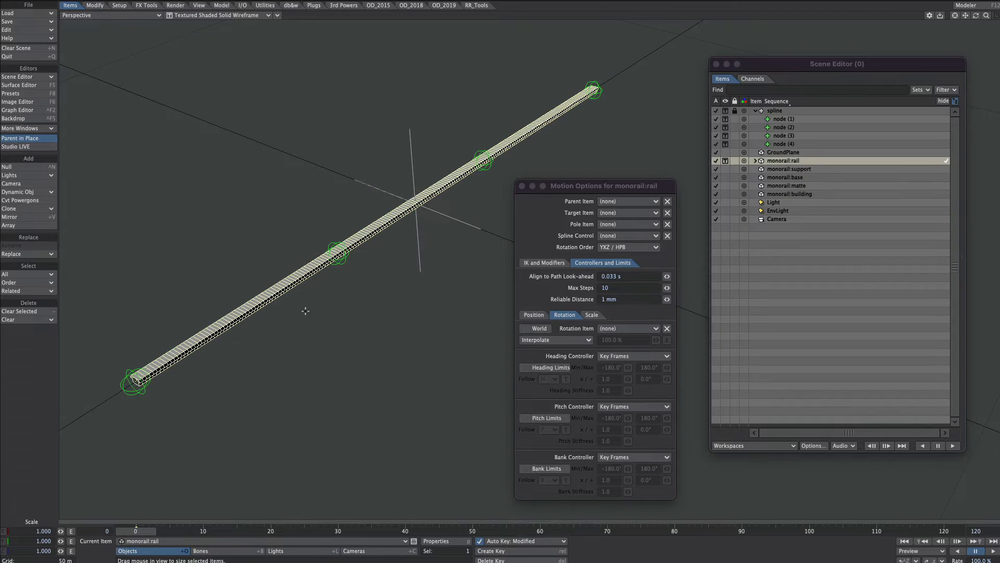
pyautogui.keyDown('ctrl'); pyautogui.keyDown('alt'); pyautogui.moveTo(330, 309); pyautogui.dragTo(350, 309); pyautogui.keyUp('alt'); pyautogui.keyUp('ctrl')
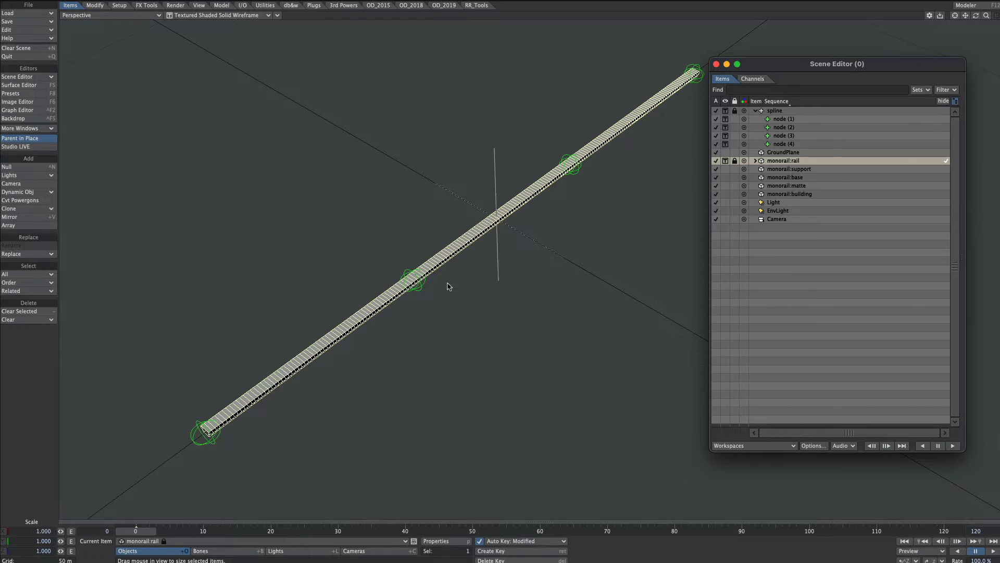
pyautogui.keyDown('ctrl'); pyautogui.keyDown('alt'); pyautogui.moveTo(485, 292); pyautogui.dragTo(462, 356); pyautogui.keyUp('alt'); pyautogui.keyUp('ctrl')
# Move the node (4) null sideways to about X -11.4 m and Z 23.4 m, bending the end of the rail
pyautogui.click(446, 288)
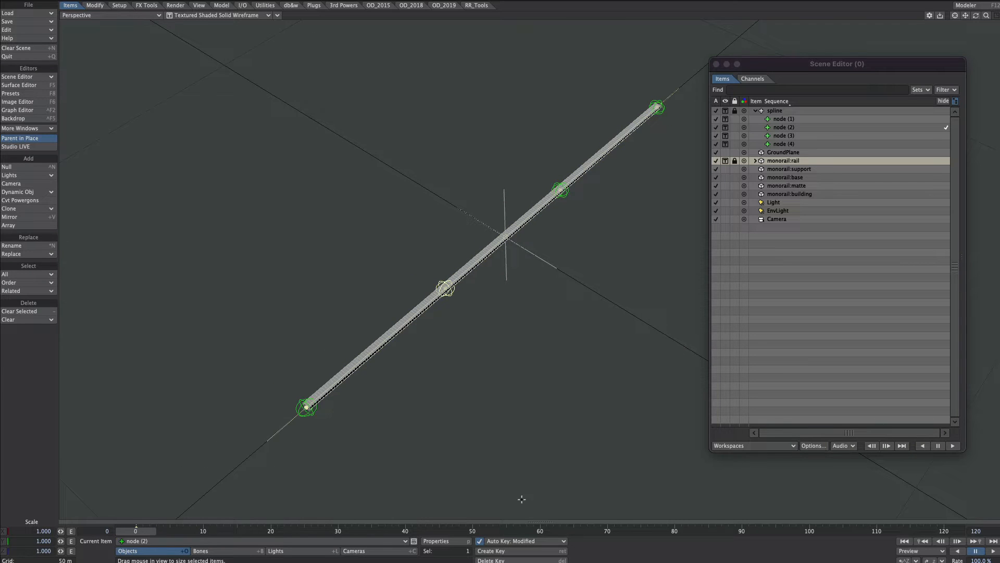
pyautogui.click(657, 107)
pyautogui.press('t')
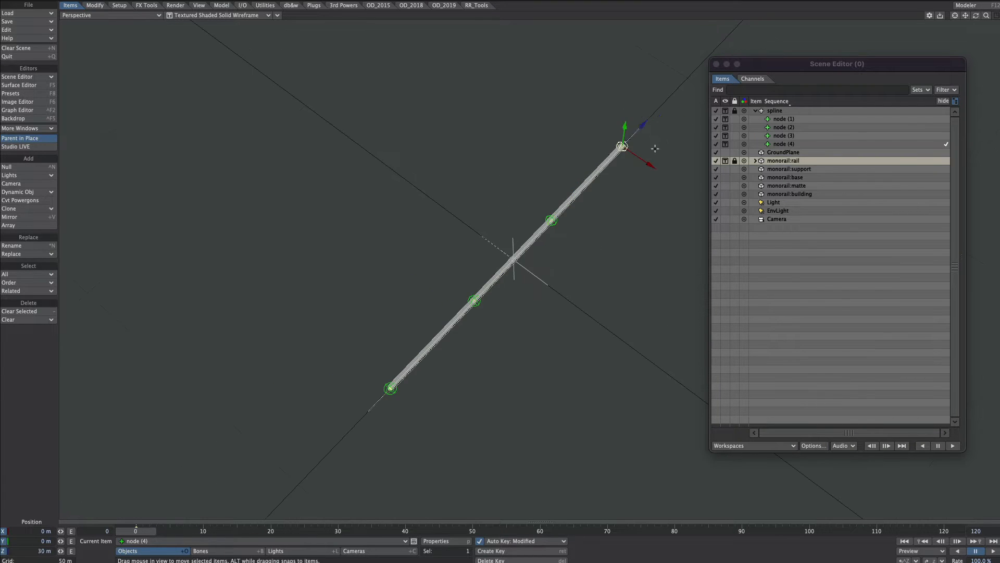
pyautogui.moveTo(621, 147); pyautogui.dragTo(553, 135)
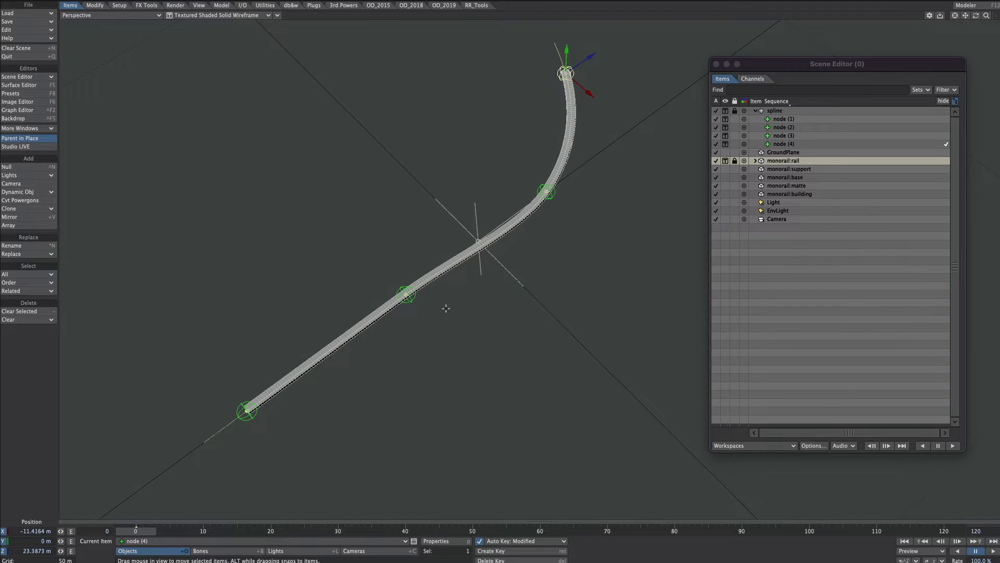
# Move node (2) to about X -12.6 m, Z -10.3 m and node (3) to about X 2.8 m, Z 10 m
pyautogui.click(406, 294)
pyautogui.moveTo(406, 295); pyautogui.dragTo(326, 215)
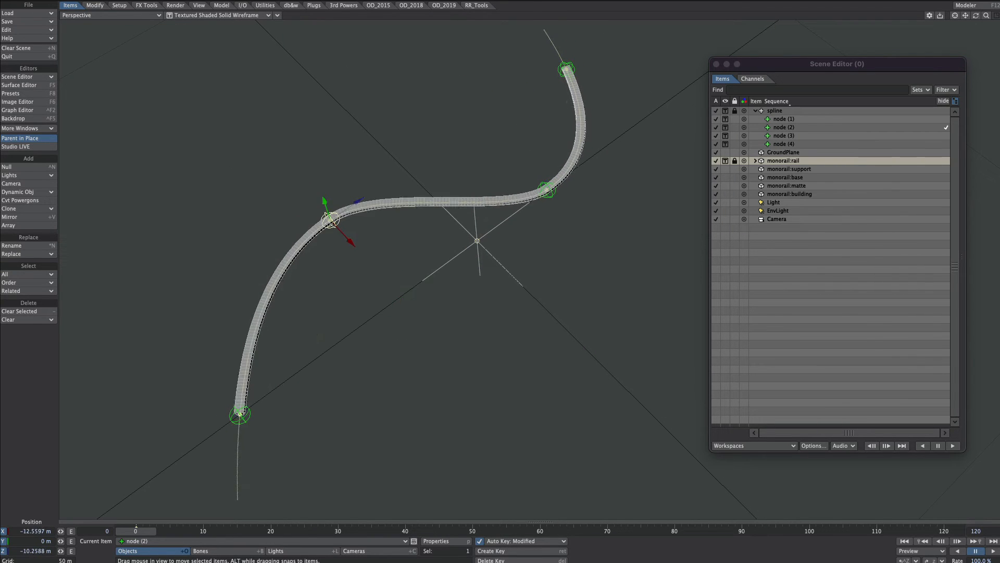
pyautogui.click(546, 189)
pyautogui.moveTo(546, 190); pyautogui.dragTo(565, 205)
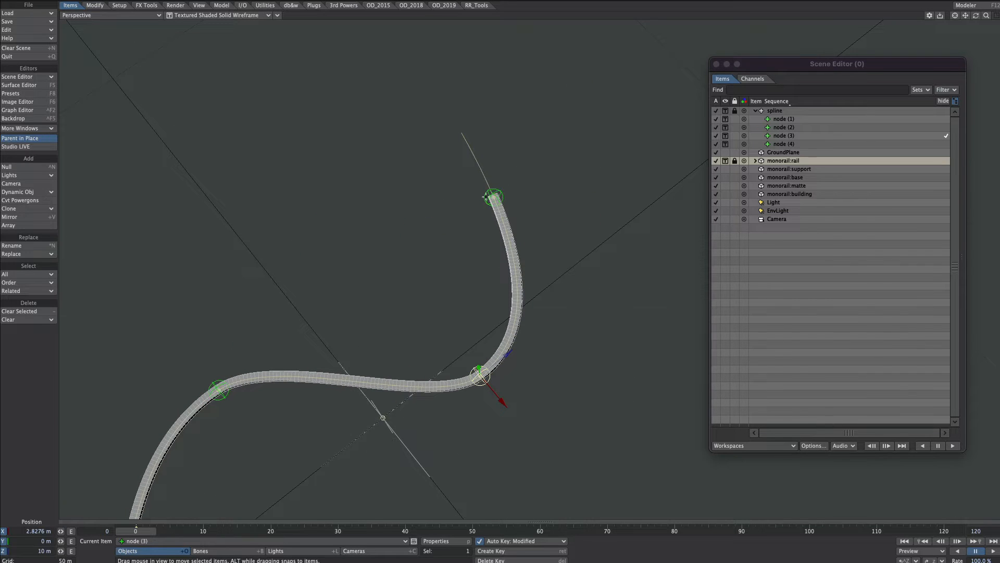
# Clone the node (4) null twice, placing the copies beyond the rail's end so that the curve extends through six nodes
pyautogui.click(495, 195)
pyautogui.keyDown('ctrl'); pyautogui.keyDown('alt'); pyautogui.moveTo(556, 297); pyautogui.dragTo(489, 331); pyautogui.keyUp('alt'); pyautogui.keyUp('ctrl')
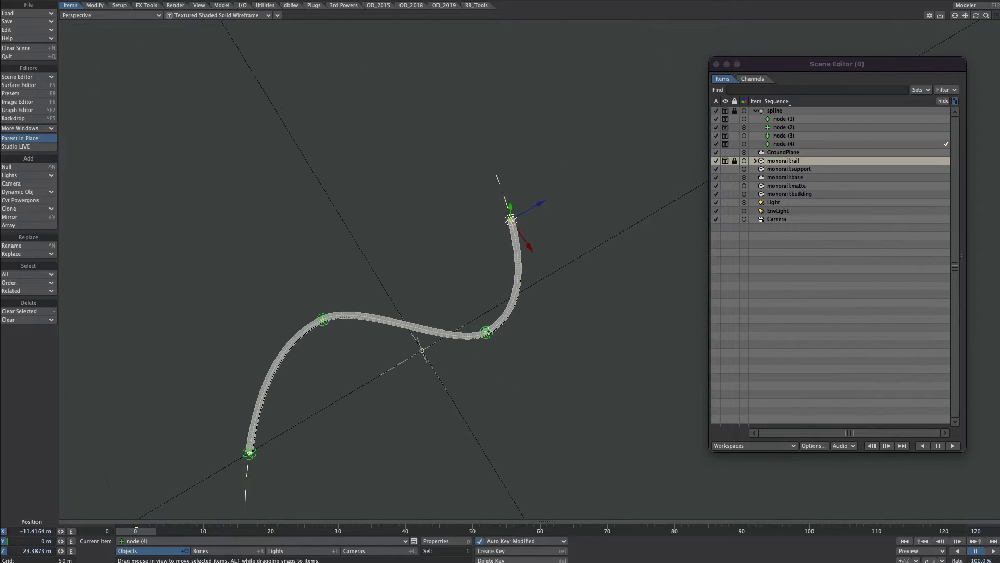
pyautogui.hotkey('ctrl', 'c')
pyautogui.moveTo(541, 220)
pyautogui.mouseDown()
pyautogui.moveTo(649, 18)
pyautogui.moveTo(577, 148)
pyautogui.moveTo(611, 168)
pyautogui.moveTo(601, 224)
pyautogui.moveTo(652, 64)
pyautogui.moveTo(620, 177)
pyautogui.moveTo(629, 198)
pyautogui.mouseUp()
pyautogui.hotkey('ctrl', 'c')
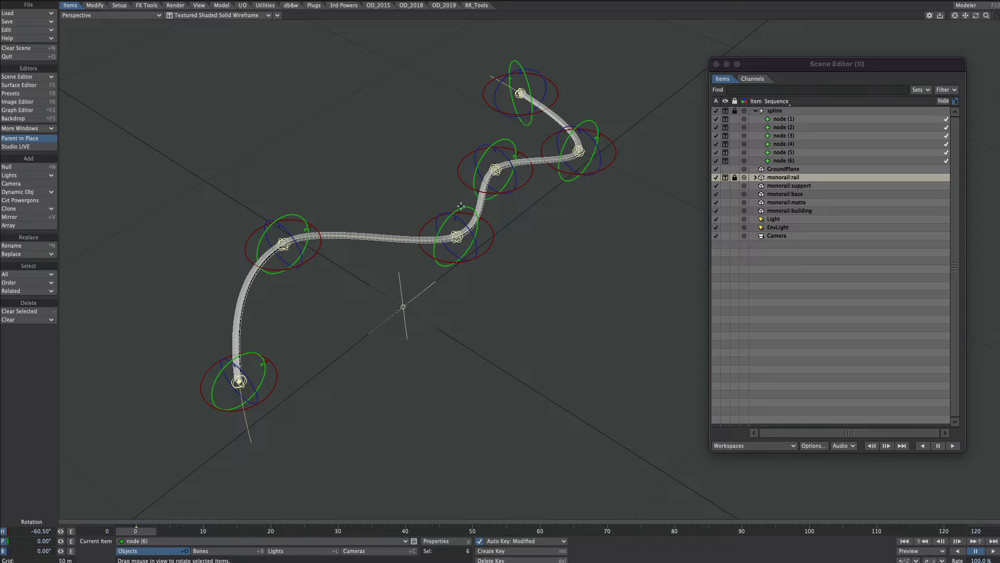
# Set the rotation Heading Controller of all six selected node nulls to Spline Control
pyautogui.press('m')
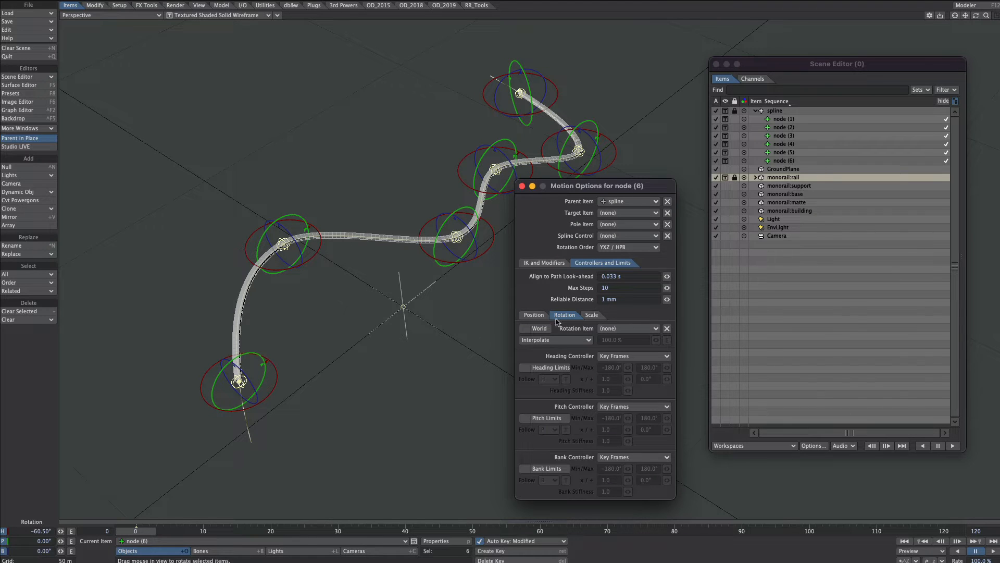
pyautogui.click(634, 356)
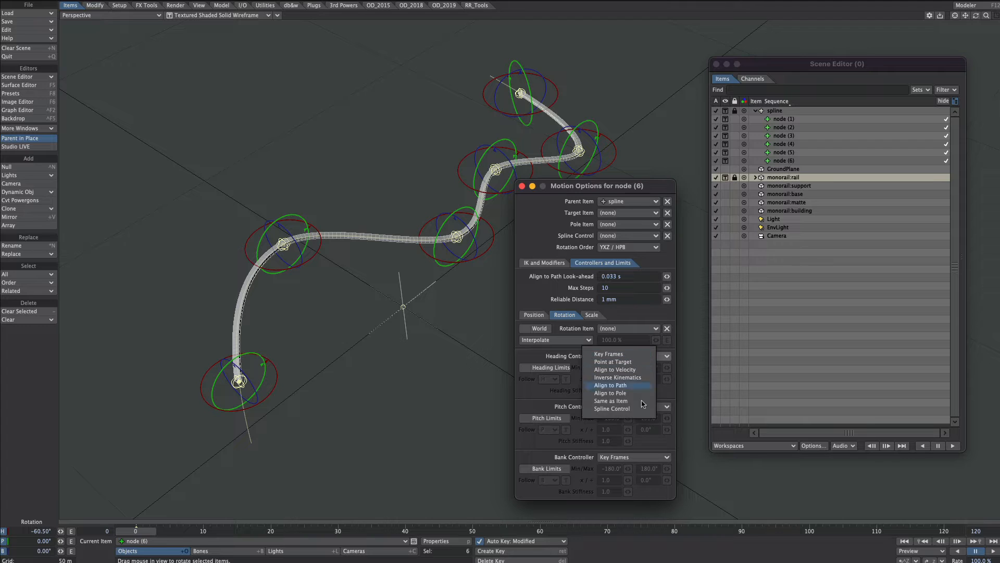
pyautogui.click(616, 409)
pyautogui.moveTo(598, 188); pyautogui.dragTo(729, 195)
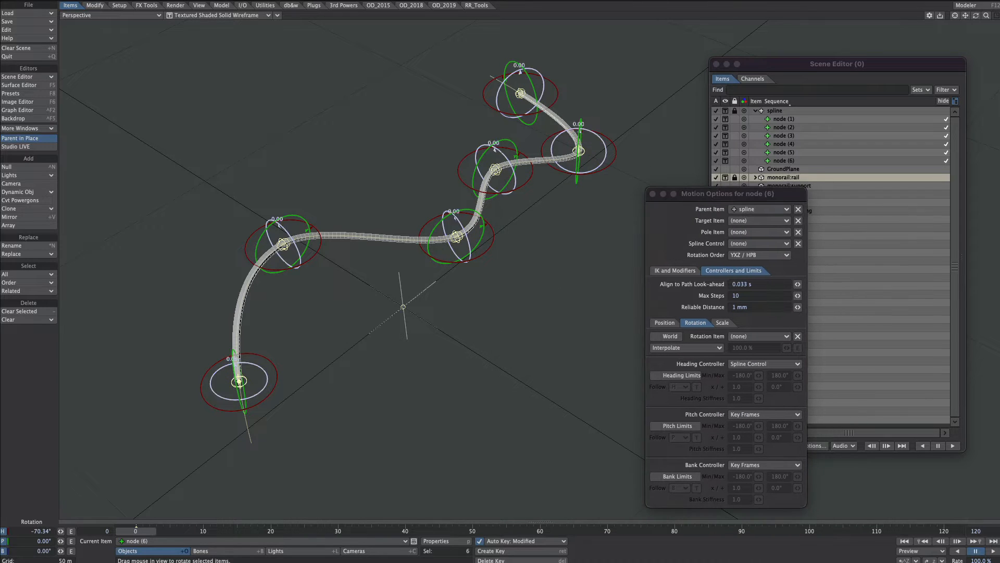
# Create a motion key at frame 0 for the selected nodes, covering position, rotation and scale
pyautogui.scroll(4, 500, 239)
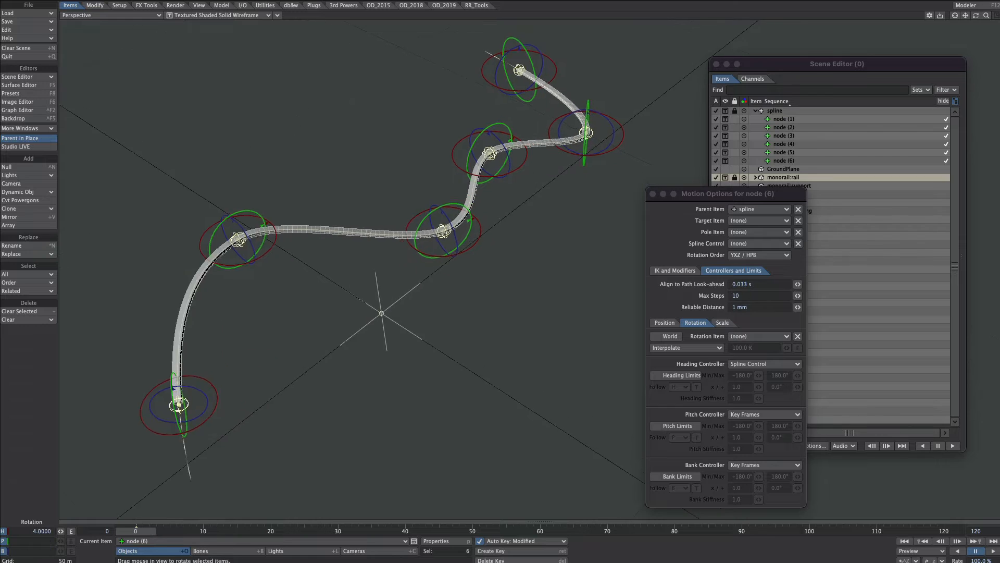
pyautogui.scroll(-1, 500, 239)
pyautogui.keyDown('alt'); pyautogui.moveTo(510, 241); pyautogui.dragTo(534, 418); pyautogui.keyUp('alt')
pyautogui.press('Return')
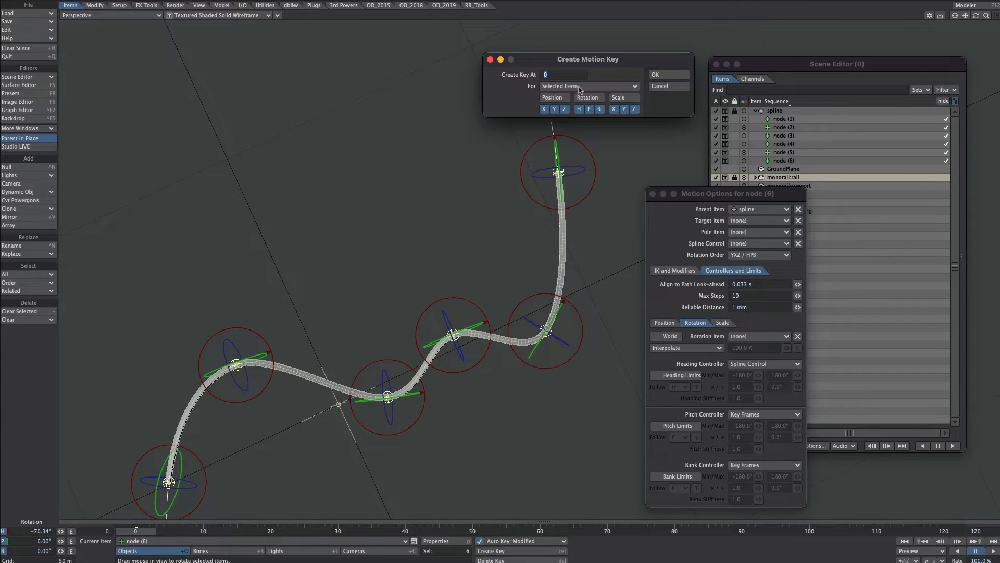
pyautogui.click(672, 77)
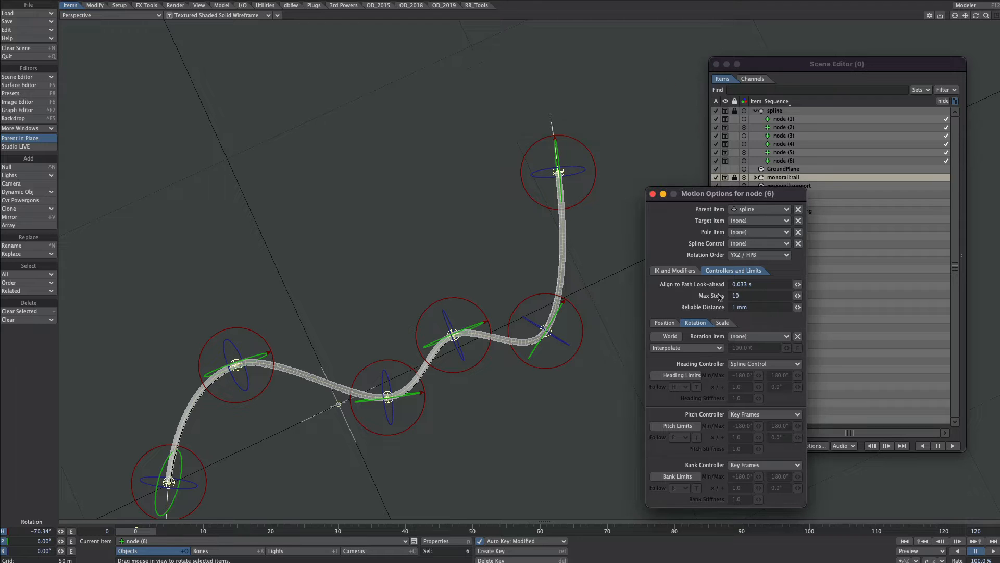
# Switch the selected nodes' Heading Controller back to Key Frames
pyautogui.click(746, 363)
pyautogui.click(746, 314)
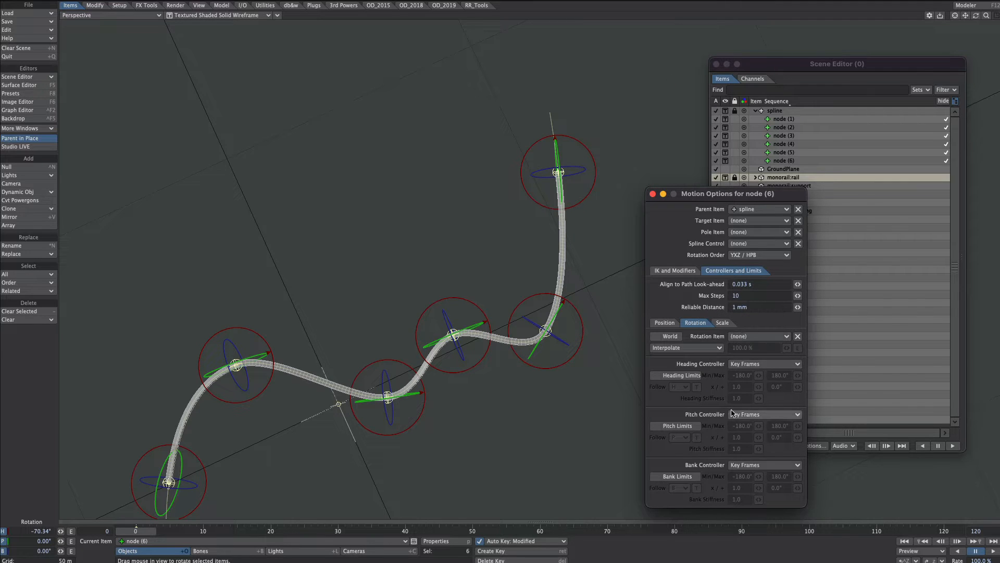
pyautogui.keyDown('alt'); pyautogui.moveTo(441, 429); pyautogui.dragTo(474, 319); pyautogui.keyUp('alt')
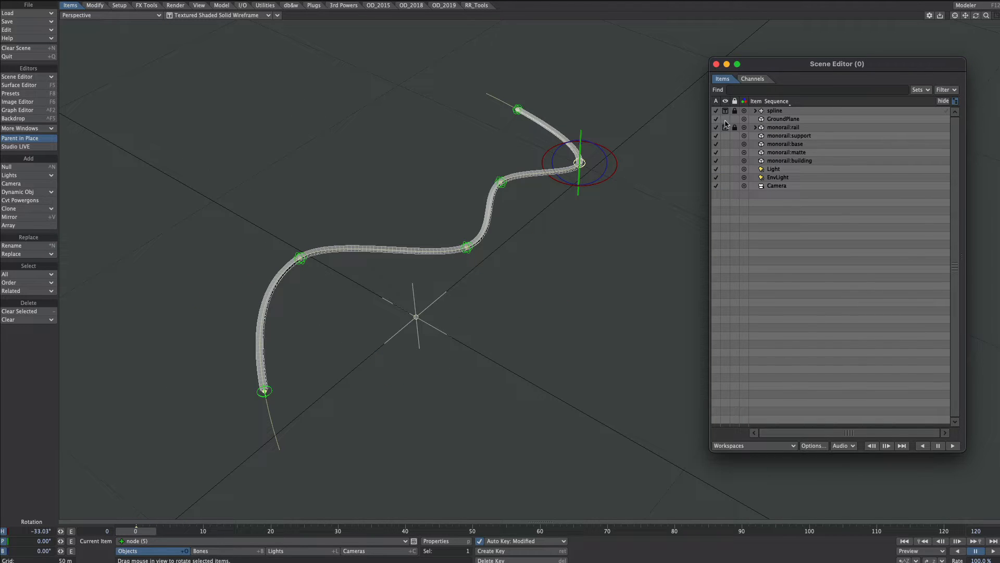
# Show the GroundPlane object in the viewport and remove all its modifiers except Nodal Displacement
pyautogui.click(725, 120)
pyautogui.click(723, 182)
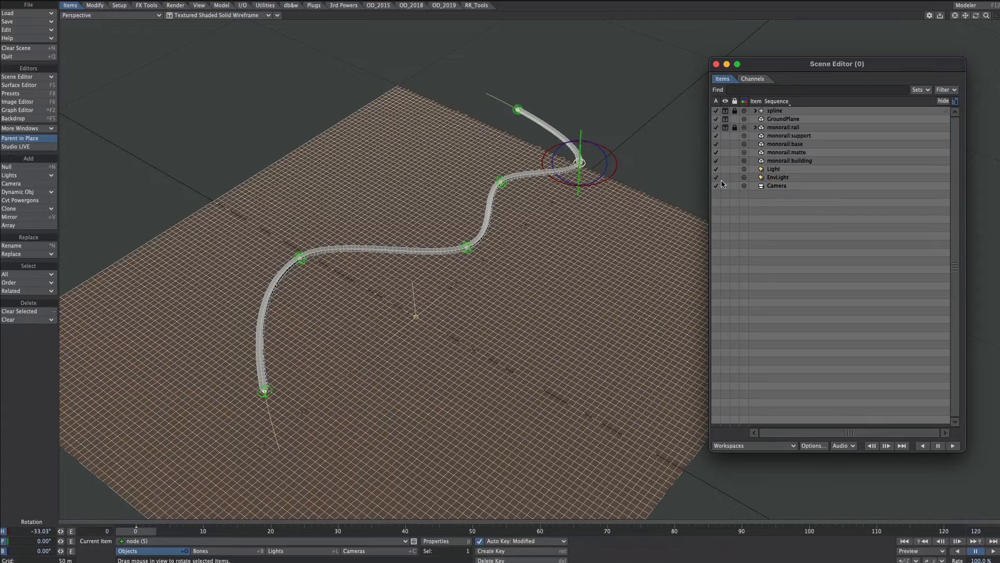
pyautogui.click(757, 121)
pyautogui.press('p')
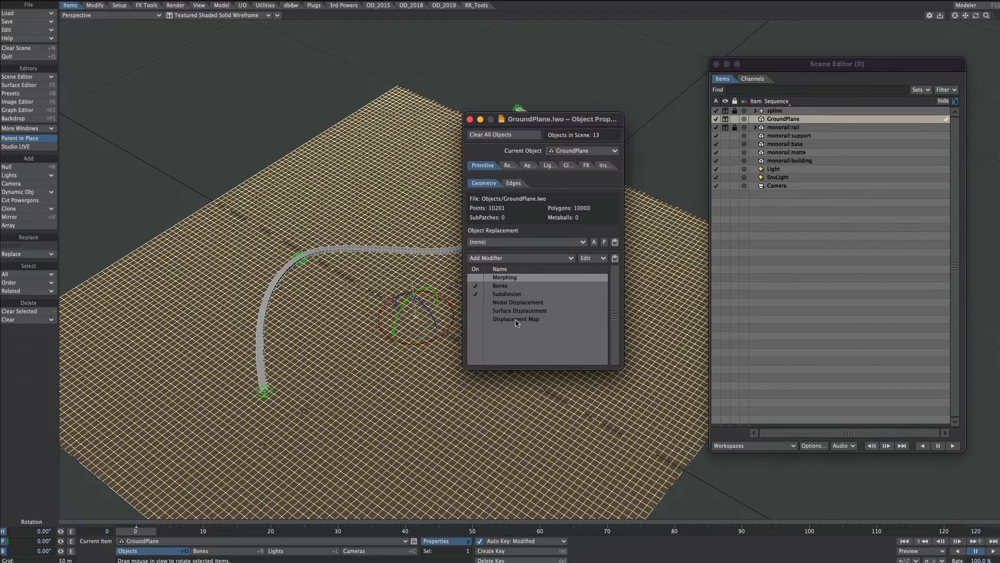
pyautogui.keyDown('shift'); pyautogui.click(516, 322); pyautogui.keyUp('shift')
pyautogui.rightClick(518, 300)
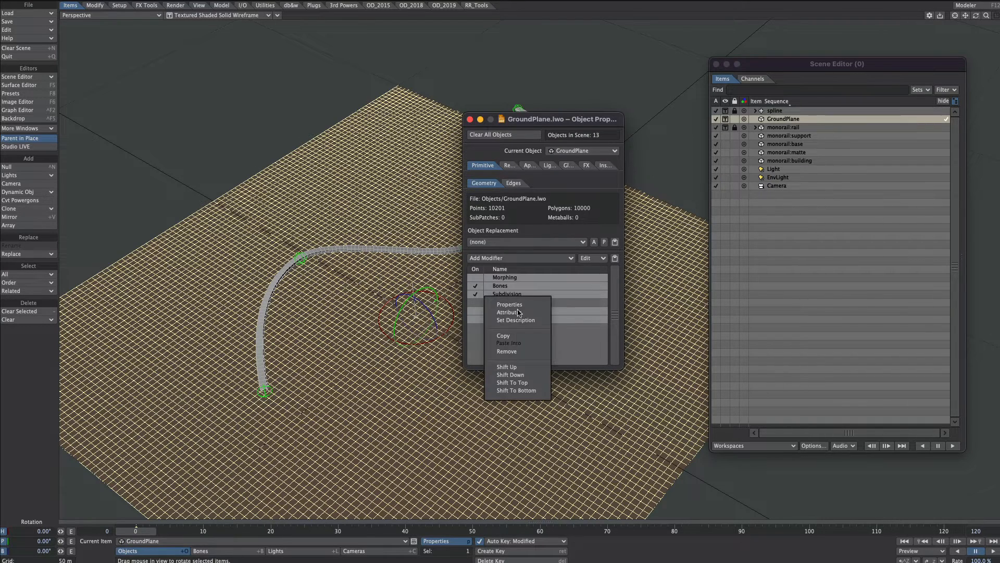
pyautogui.click(507, 352)
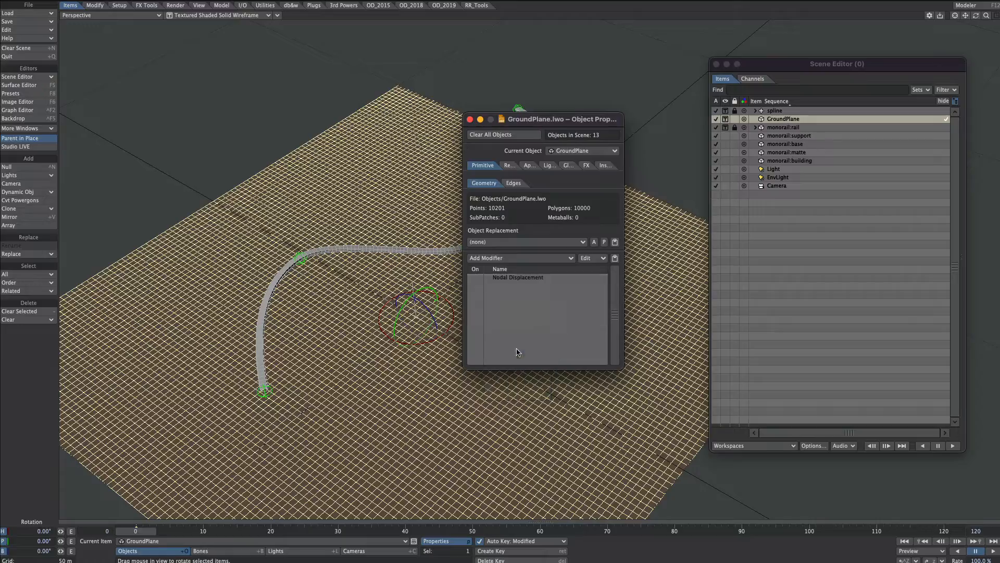
# Enable GroundPlane's Nodal Displacement and wire a Procedural node's Value into a Make Vector's Y, with its Vector output feeding the Displacement input
pyautogui.doubleClick(477, 281)
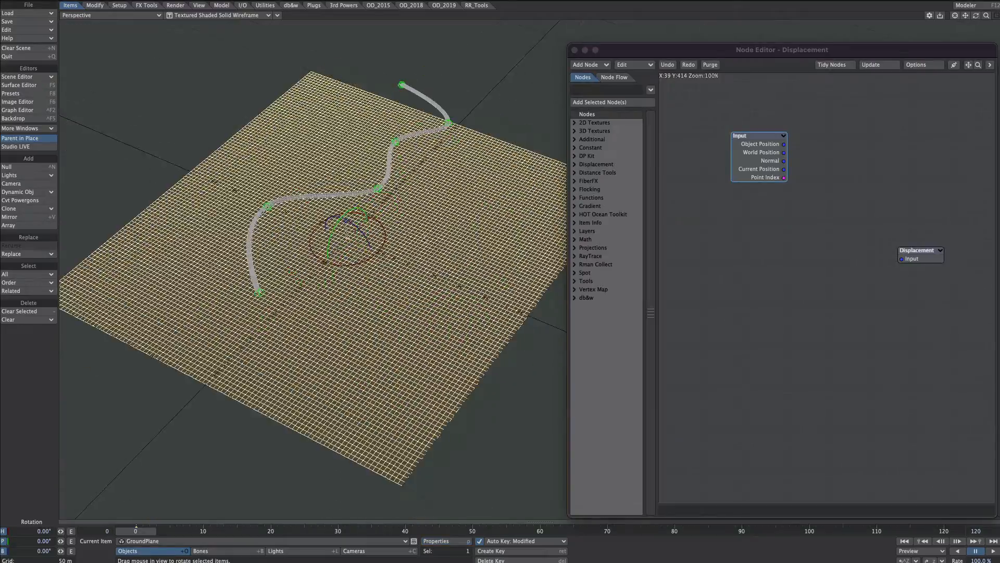
pyautogui.keyDown('ctrl'); pyautogui.keyDown('alt'); pyautogui.moveTo(364, 271); pyautogui.dragTo(349, 287); pyautogui.keyUp('alt'); pyautogui.keyUp('ctrl')
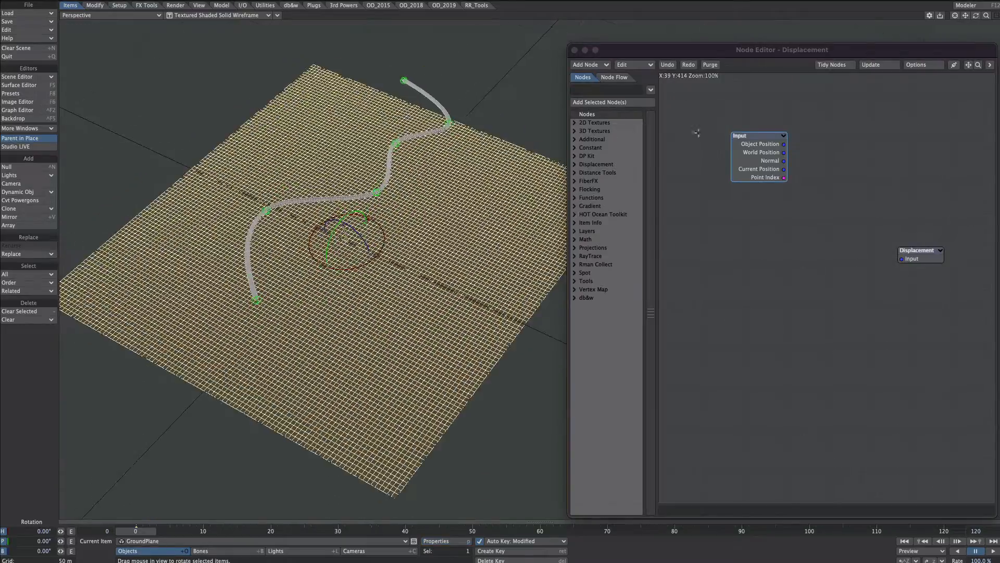
pyautogui.click(593, 90)
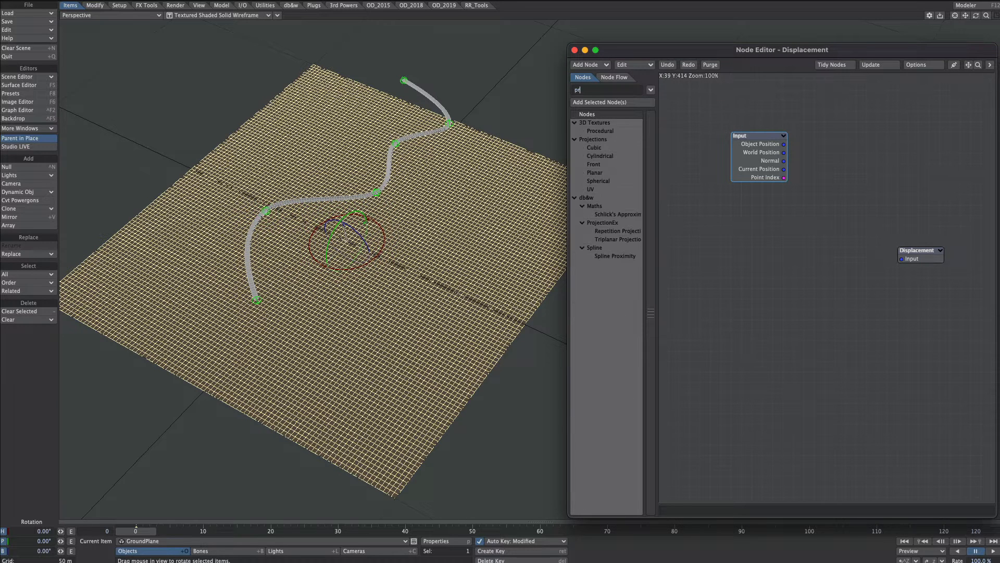
pyautogui.write('make')
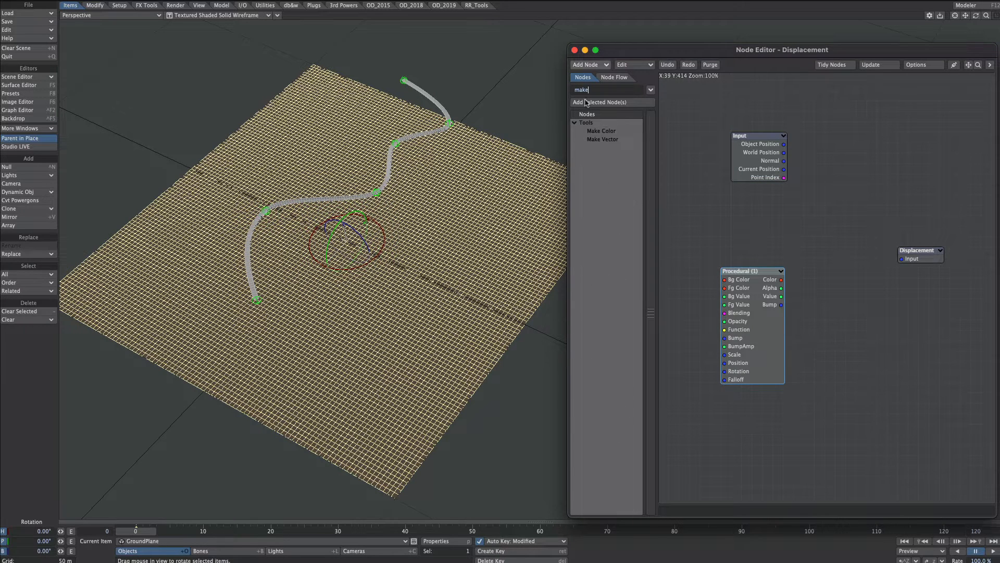
pyautogui.doubleClick(603, 140)
pyautogui.moveTo(783, 292); pyautogui.dragTo(806, 291)
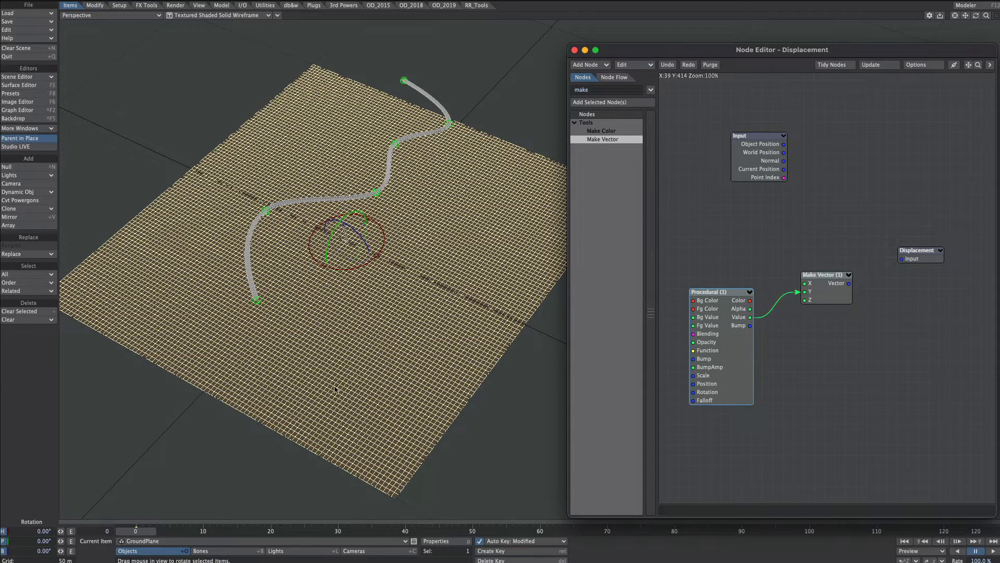
pyautogui.moveTo(849, 283); pyautogui.dragTo(902, 258)
# Set the Fg Value of the Turbulence Procedural node to 5
pyautogui.doubleClick(714, 292)
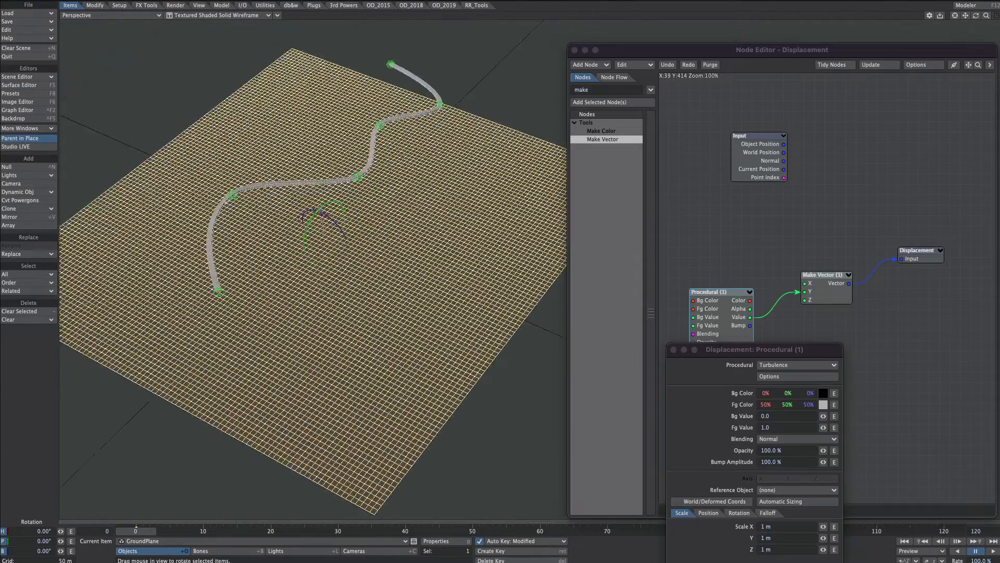
pyautogui.doubleClick(762, 427)
pyautogui.write('5')
pyautogui.press('Tab')
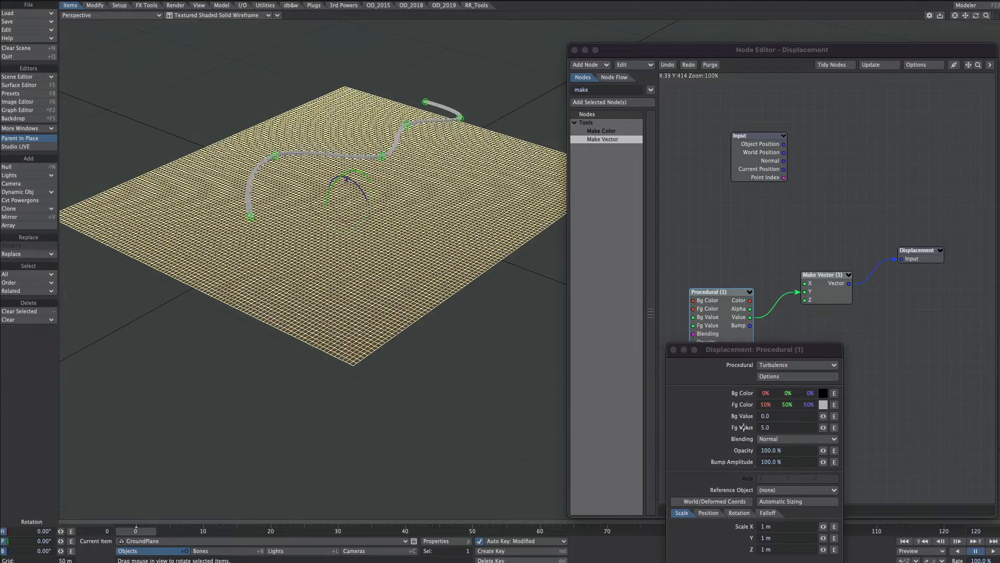
# Set the Turbulence scale to 50 m in X and Z
pyautogui.moveTo(771, 526); pyautogui.dragTo(735, 522)
pyautogui.write('50')
pyautogui.press('Tab')
pyautogui.press('Tab')
pyautogui.write('50')
pyautogui.press('Tab')
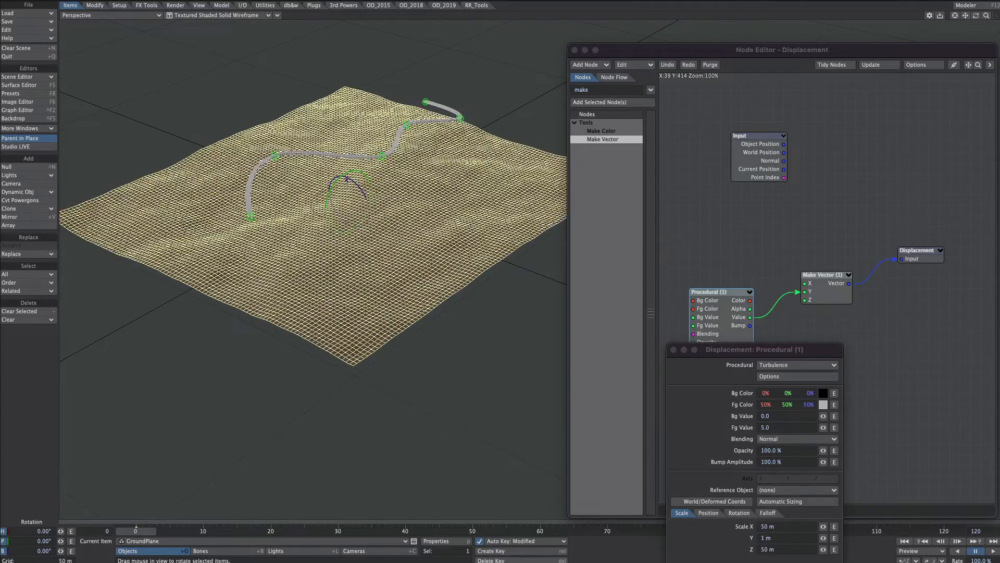
# Raise the Turbulence Fg Value to 10
pyautogui.moveTo(323, 250)
pyautogui.keyDown('alt'); pyautogui.mouseDown()
pyautogui.moveTo(354, 307)
pyautogui.moveTo(344, 318)
pyautogui.mouseUp(); pyautogui.keyUp('alt')
pyautogui.moveTo(774, 525); pyautogui.dragTo(747, 526)
pyautogui.doubleClick(766, 427)
pyautogui.write('10')
pyautogui.press('Tab')
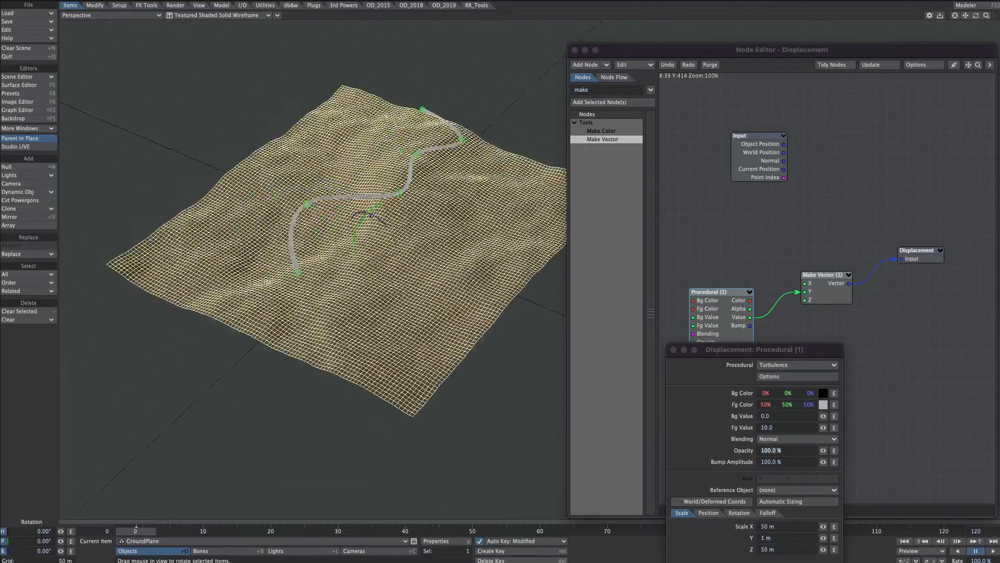
# Set the Turbulence scale to 20 m in X and Z
pyautogui.moveTo(775, 526); pyautogui.dragTo(745, 526)
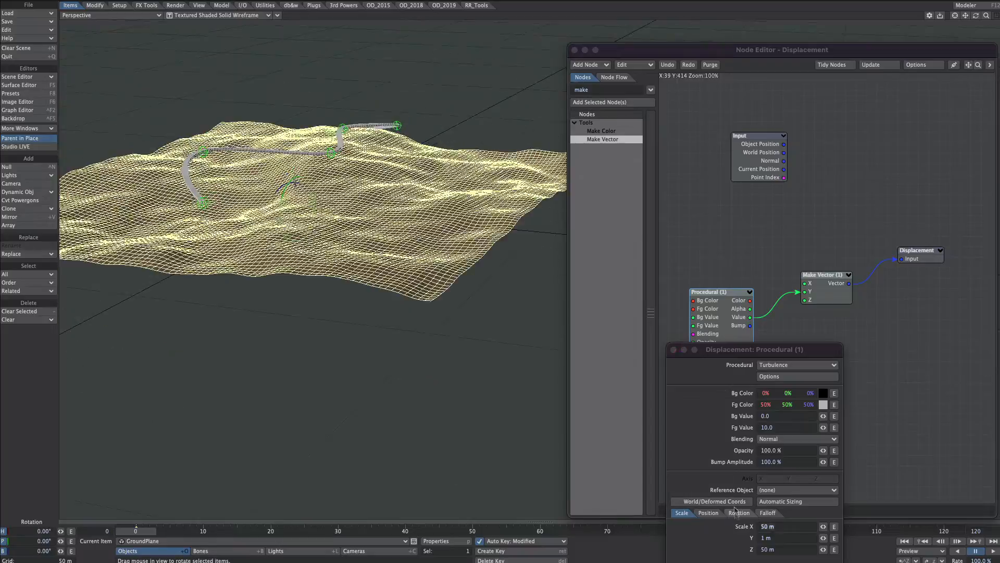
pyautogui.write('20')
pyautogui.press('Tab')
pyautogui.press('Tab')
pyautogui.write('20')
pyautogui.press('Tab')
# Lower the Turbulence Fg Value to 5 to soften the terrain height
pyautogui.keyDown('alt'); pyautogui.moveTo(395, 354); pyautogui.dragTo(427, 323); pyautogui.keyUp('alt')
pyautogui.moveTo(778, 427); pyautogui.dragTo(738, 427)
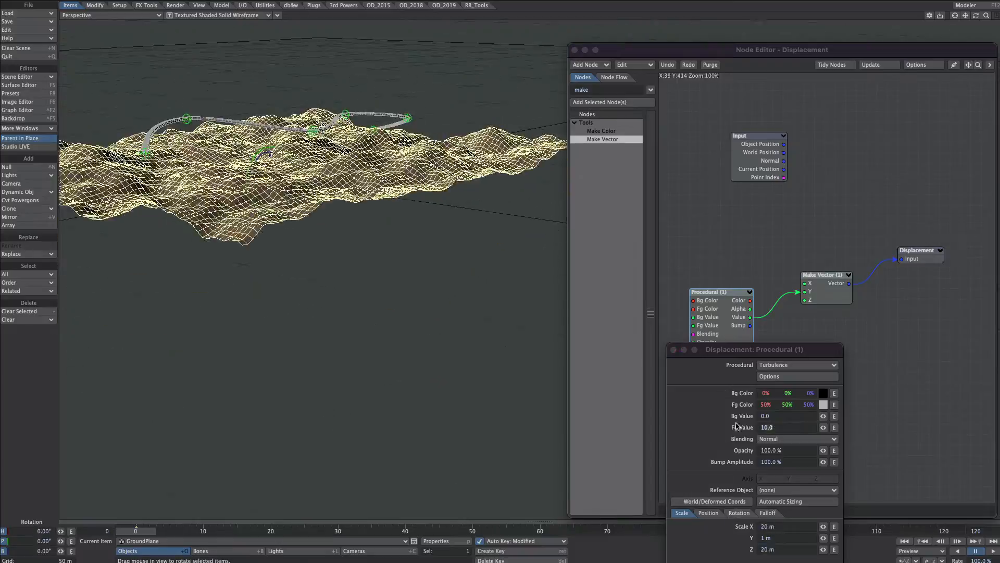
pyautogui.write('5')
pyautogui.press('Tab')
pyautogui.keyDown('alt'); pyautogui.moveTo(386, 312); pyautogui.dragTo(360, 385); pyautogui.keyUp('alt')
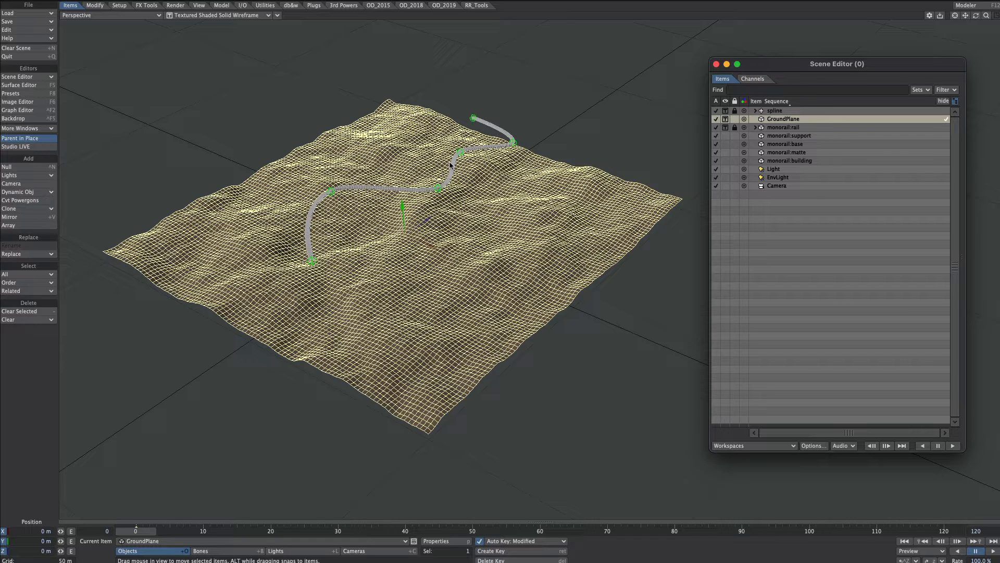
# Add a null named groundControl, drawn as a 20 m Ring on the Y axis
pyautogui.press('p')
pyautogui.hotkey('ctrl', 'n')
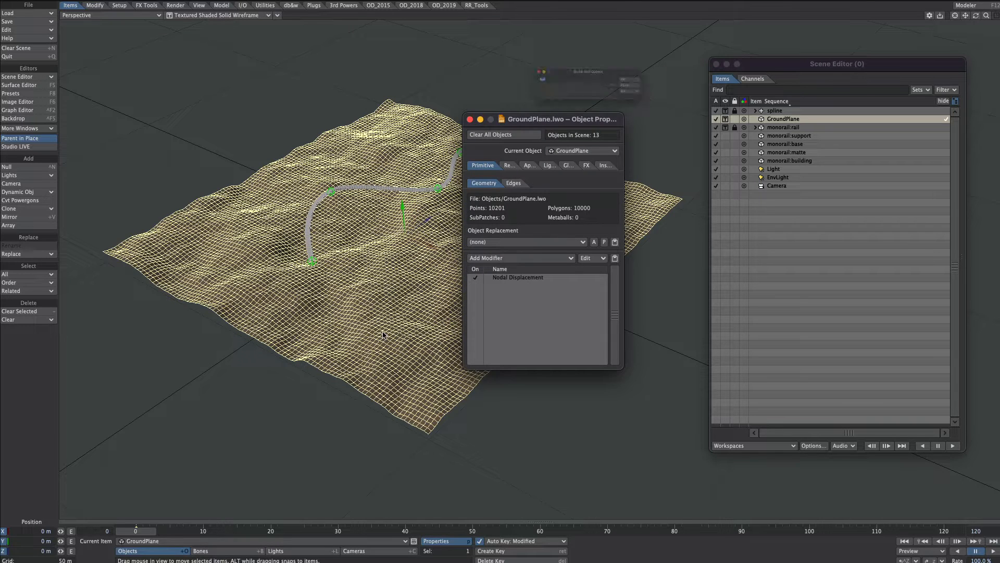
pyautogui.write('gro')
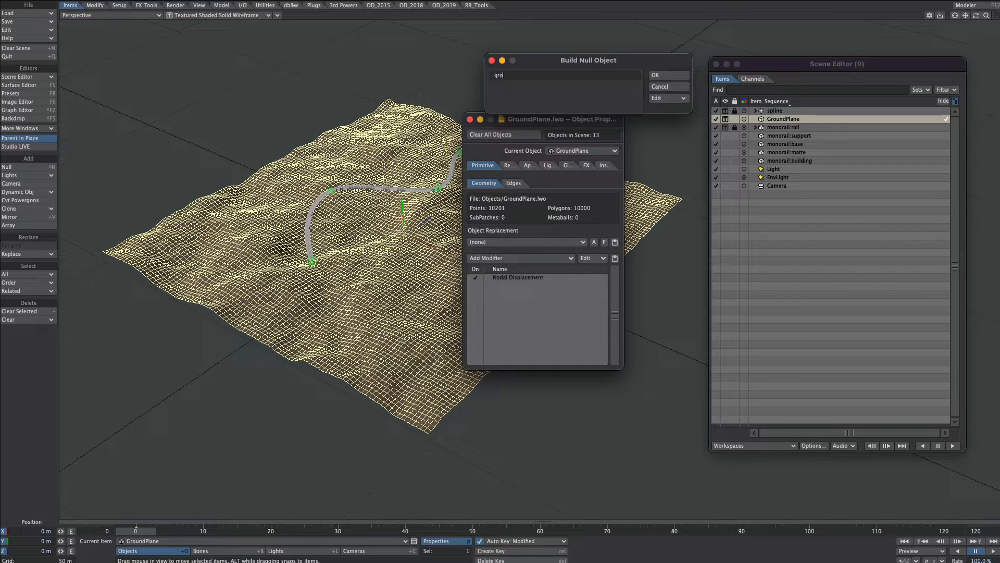
pyautogui.write('undControl')
pyautogui.click(668, 98)
pyautogui.click(597, 115)
pyautogui.click(576, 171)
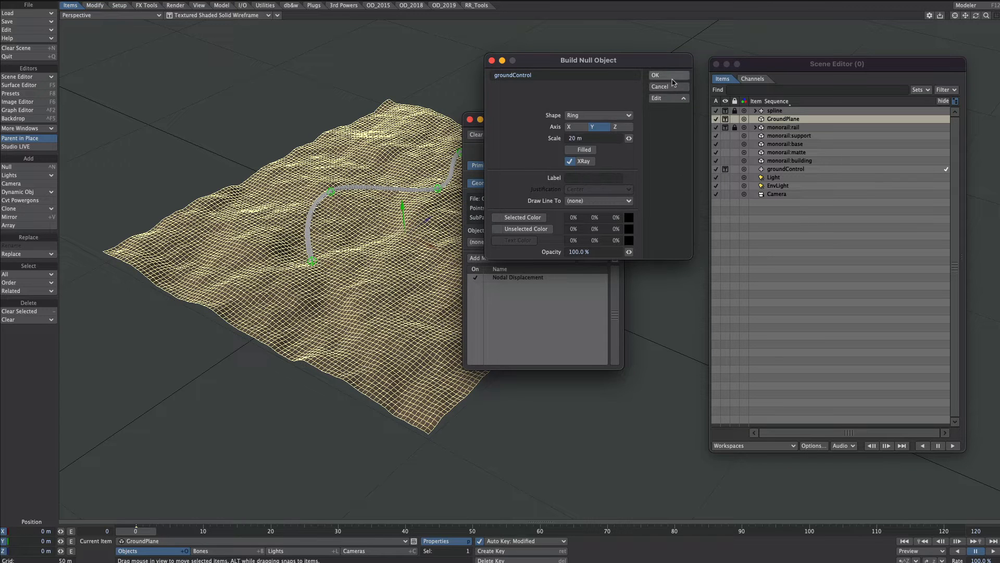
pyautogui.click(669, 75)
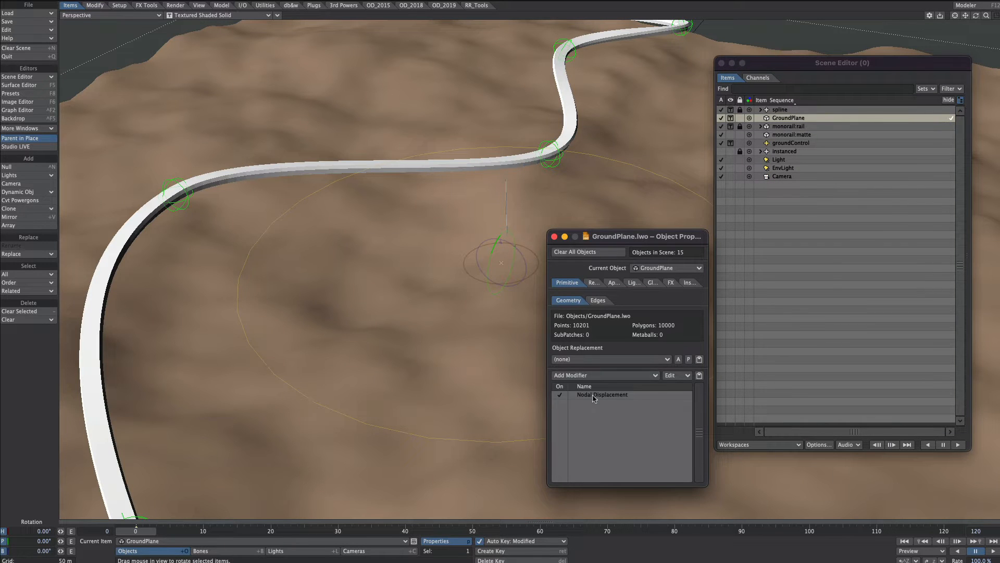
# Add a second Nodal Displacement modifier to GroundPlane, rename it moves, and place it above the existing one
pyautogui.click(592, 379)
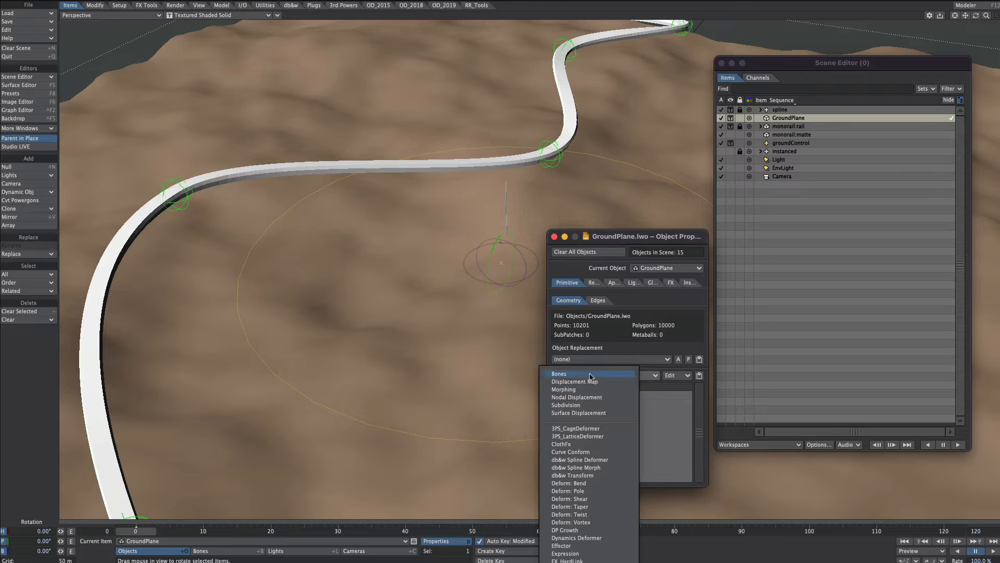
pyautogui.click(594, 403)
pyautogui.click(595, 403)
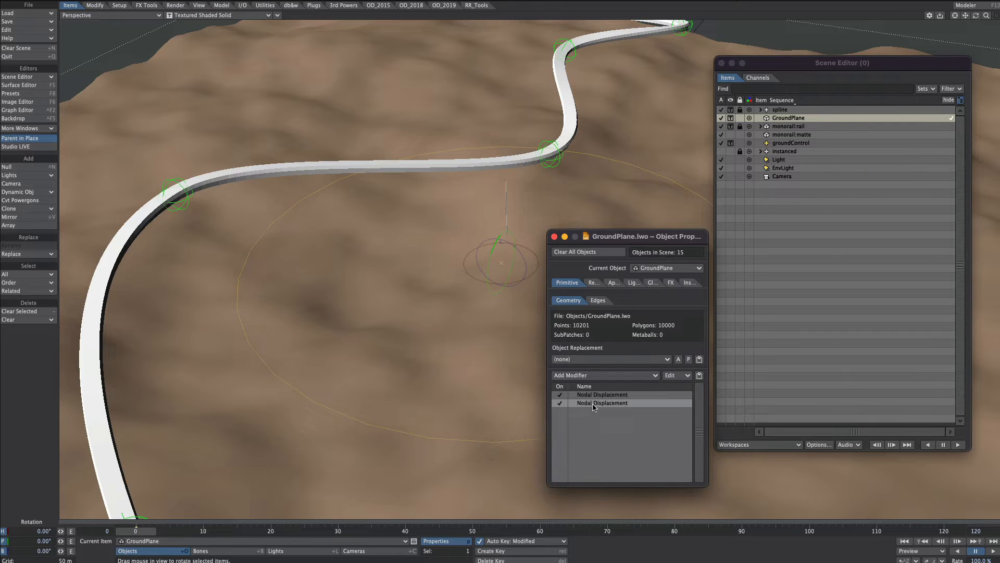
pyautogui.rightClick(592, 404)
pyautogui.click(594, 423)
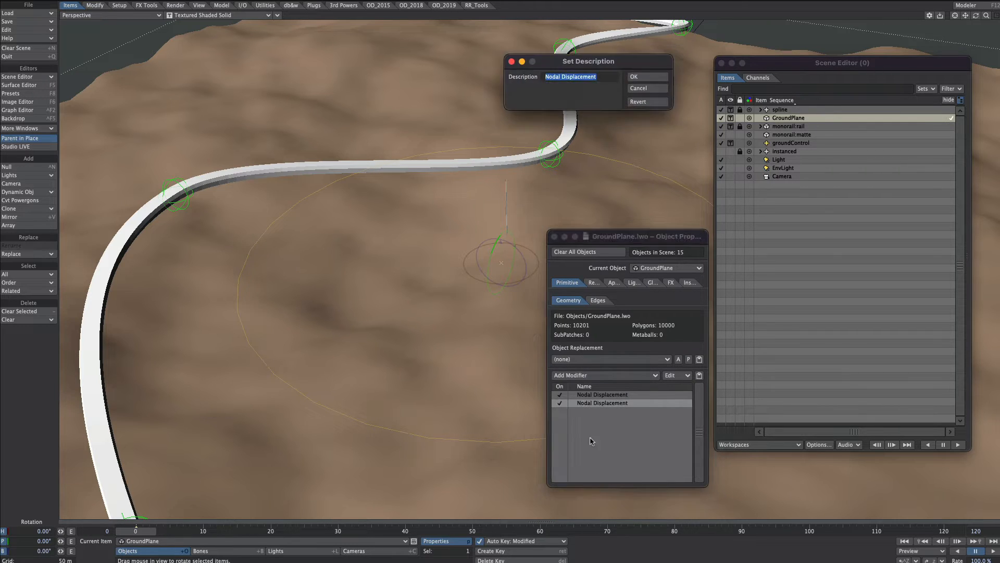
pyautogui.write('moves')
pyautogui.press('Return')
pyautogui.moveTo(586, 409); pyautogui.dragTo(587, 395)
# Open the node graph of the moves modifier and set its Displacement node's Mode to Set
pyautogui.doubleClick(589, 395)
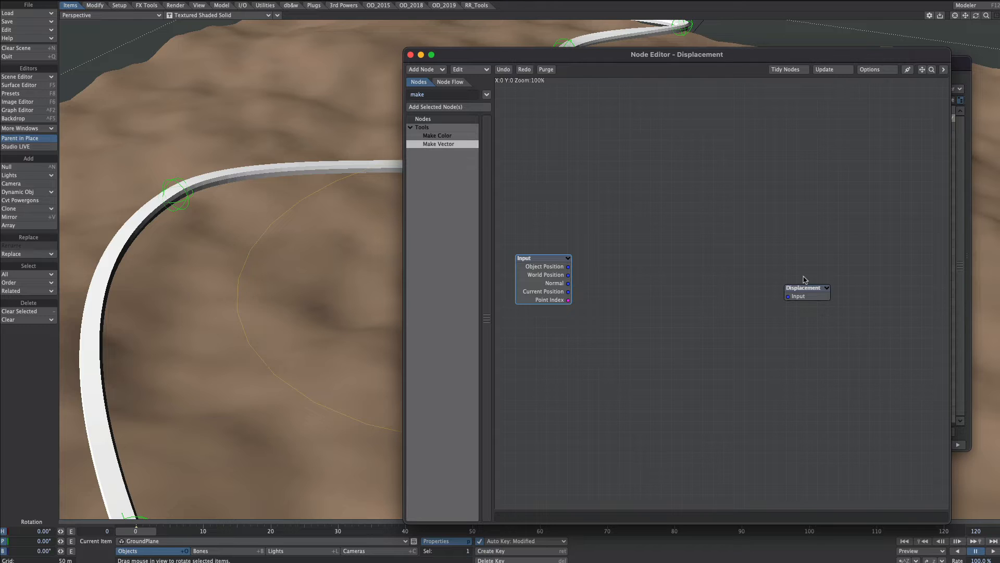
pyautogui.moveTo(805, 294); pyautogui.dragTo(839, 285)
pyautogui.doubleClick(838, 285)
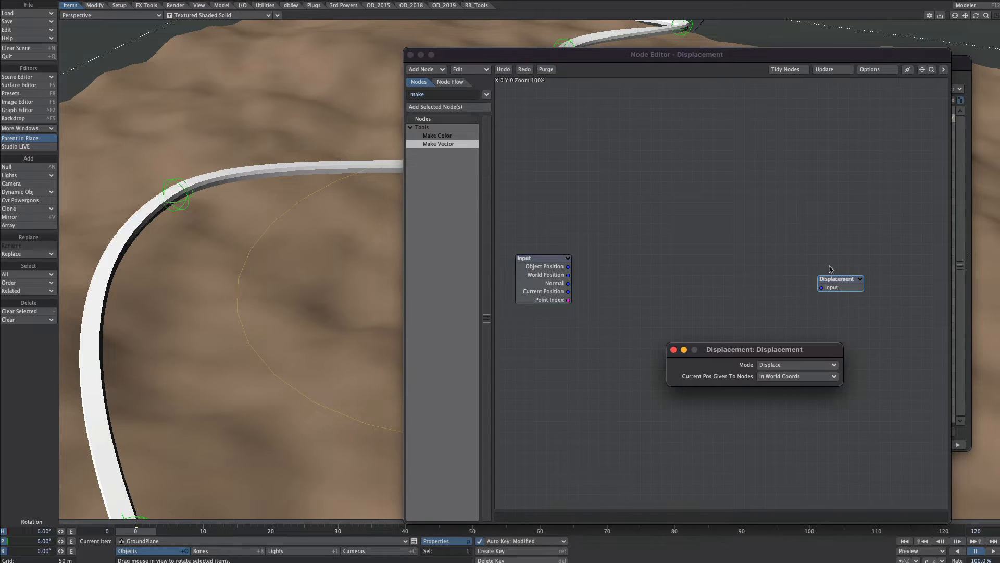
pyautogui.click(766, 365)
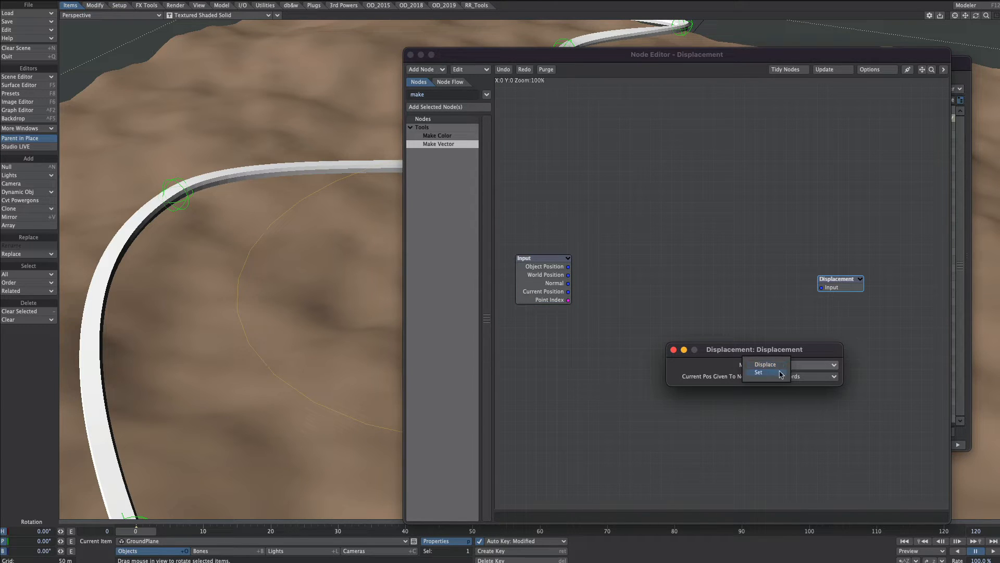
pyautogui.click(771, 371)
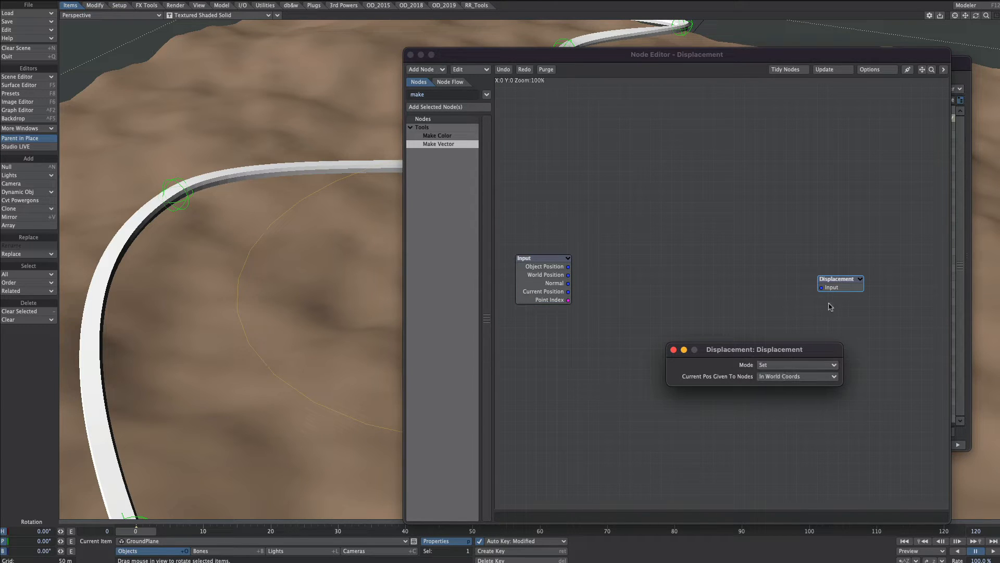
pyautogui.click(674, 349)
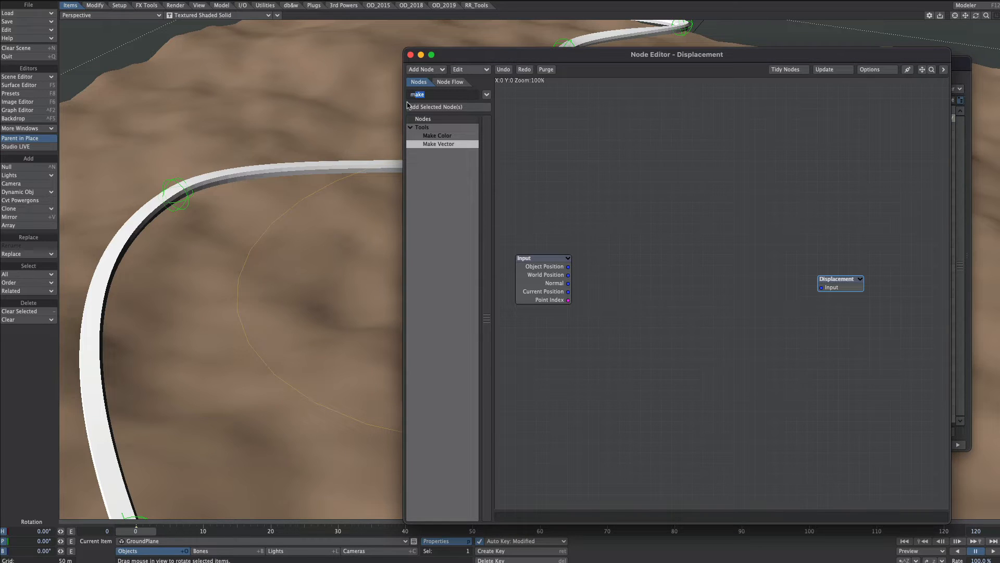
# Add a Deform: Transform node and connect its Deformed output to the Displacement input
pyautogui.write('trans')
pyautogui.moveTo(447, 136); pyautogui.dragTo(821, 287)
pyautogui.moveTo(722, 290); pyautogui.dragTo(725, 304)
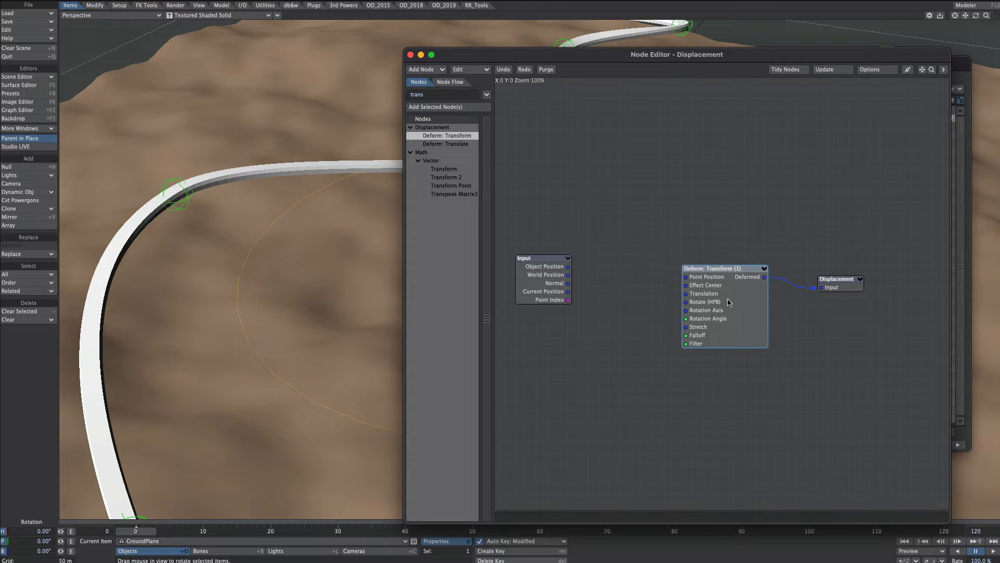
# Add an Item Info node and assign groundControl as its item
pyautogui.doubleClick(412, 95)
pyautogui.write('item in')
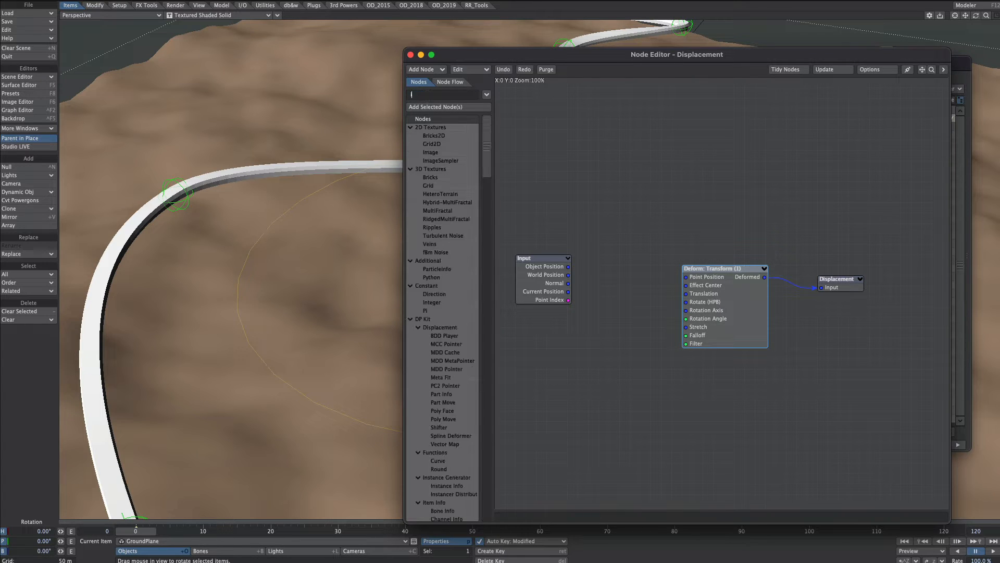
pyautogui.moveTo(435, 269); pyautogui.dragTo(622, 356)
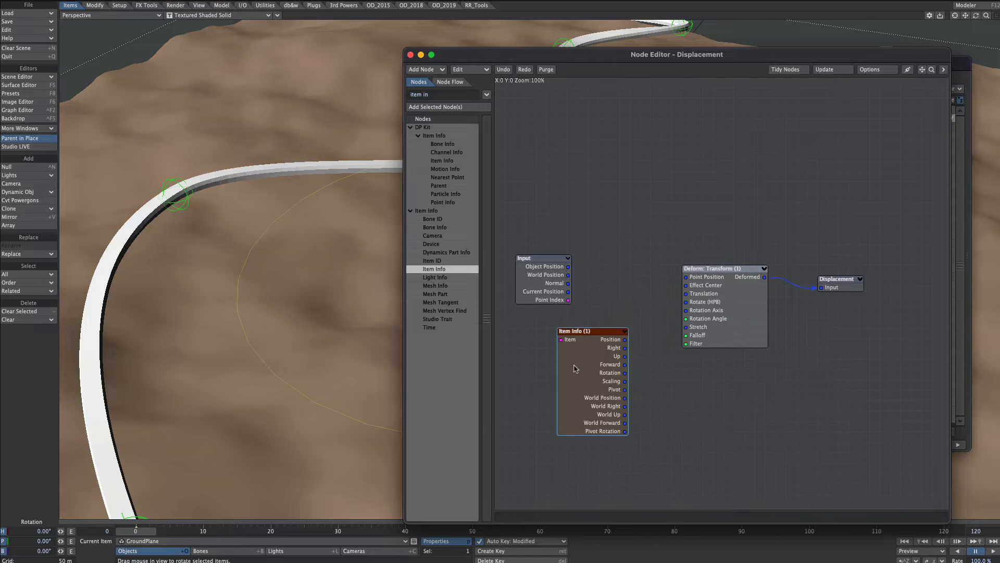
pyautogui.doubleClick(578, 368)
pyautogui.click(781, 365)
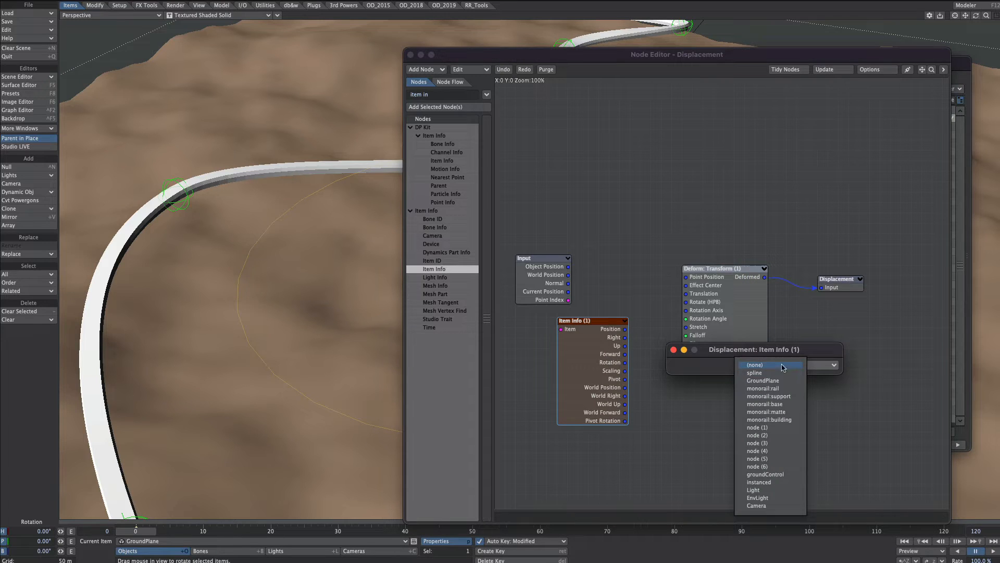
pyautogui.click(784, 474)
pyautogui.click(674, 349)
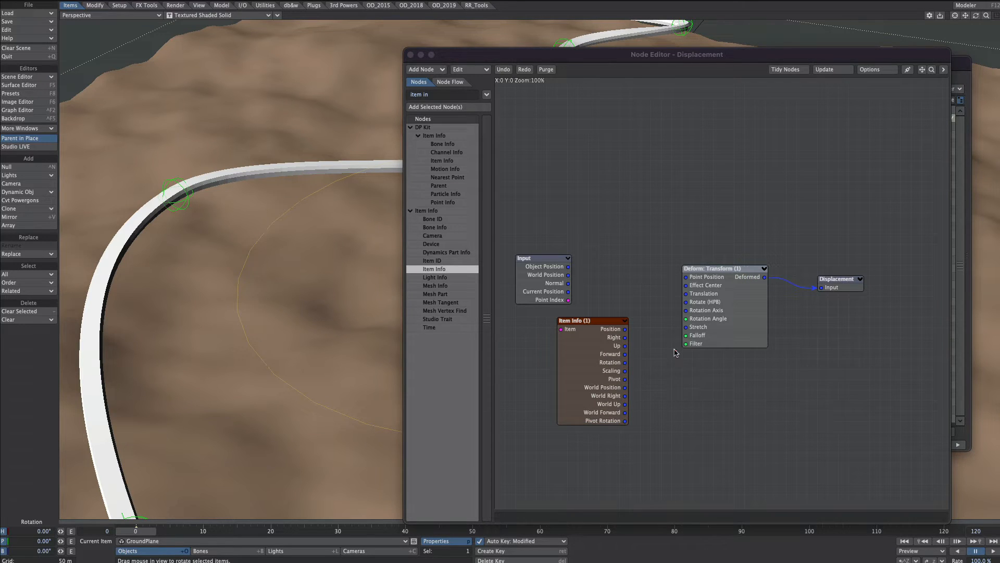
# Connect Item Info's Position, Rotation and Scaling to the Transform node's Translation, Rotate (HPB) and Stretch inputs, and close the node editor
pyautogui.moveTo(625, 329); pyautogui.dragTo(684, 300)
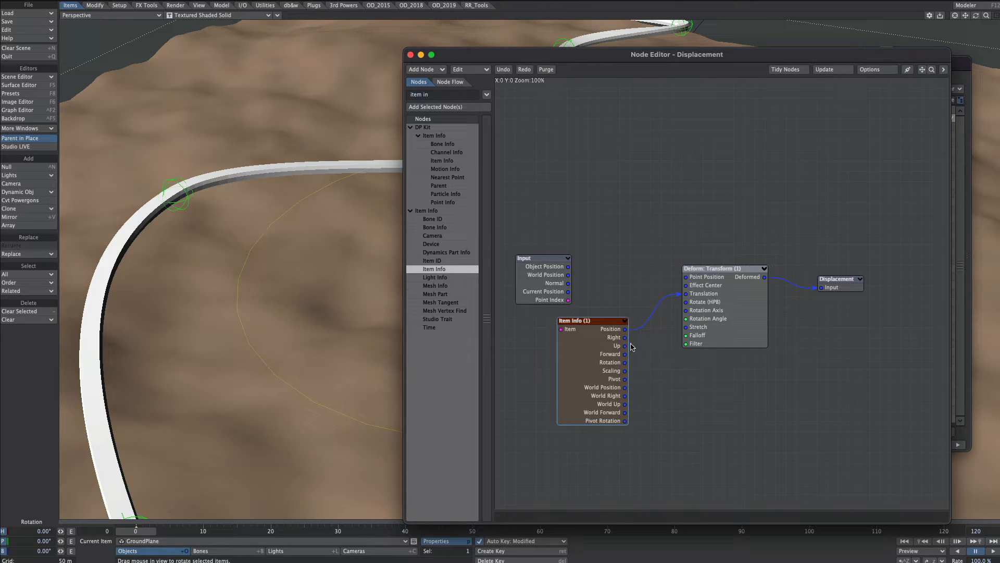
pyautogui.moveTo(626, 363); pyautogui.dragTo(685, 302)
pyautogui.moveTo(625, 371); pyautogui.dragTo(686, 327)
pyautogui.press('super+w')
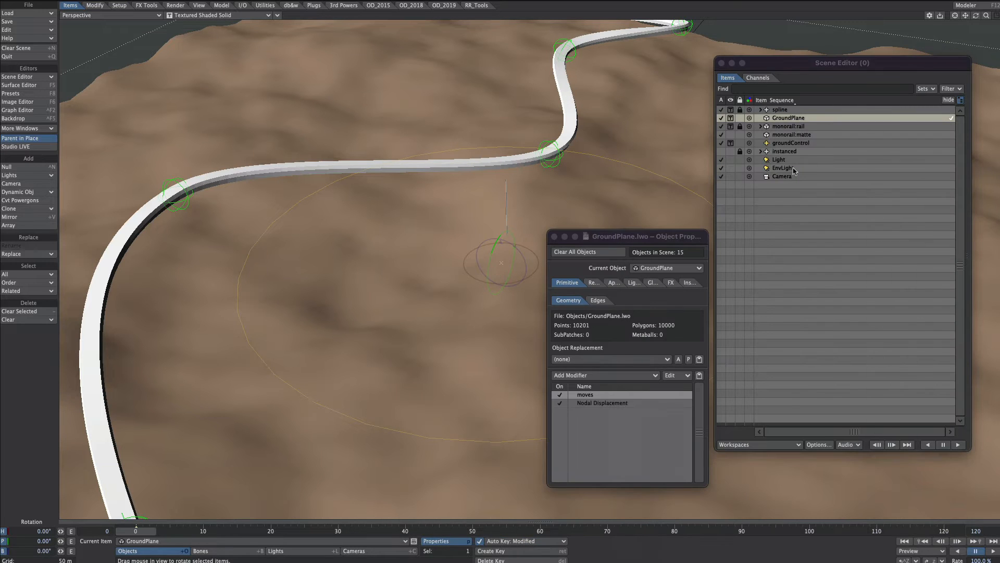
# Test the terrain link by rotating groundControl and moving it to about X -21.4 m, Z -1.3 m, and undo the changes
pyautogui.click(791, 143)
pyautogui.moveTo(433, 305); pyautogui.dragTo(485, 267)
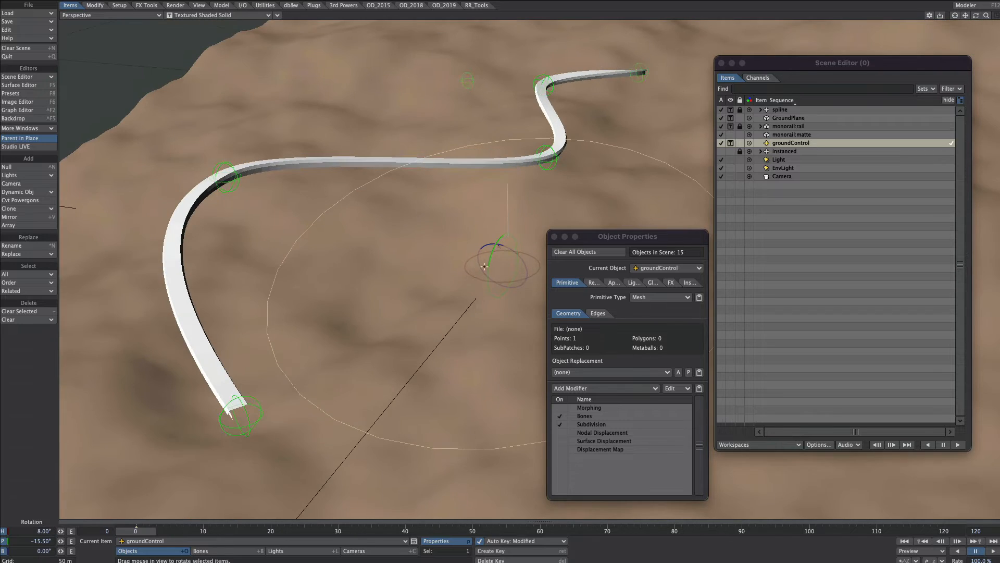
pyautogui.press('t')
pyautogui.moveTo(506, 300); pyautogui.dragTo(272, 275)
pyautogui.scroll(-5, 273, 274)
pyautogui.scroll(-2, 443, 332)
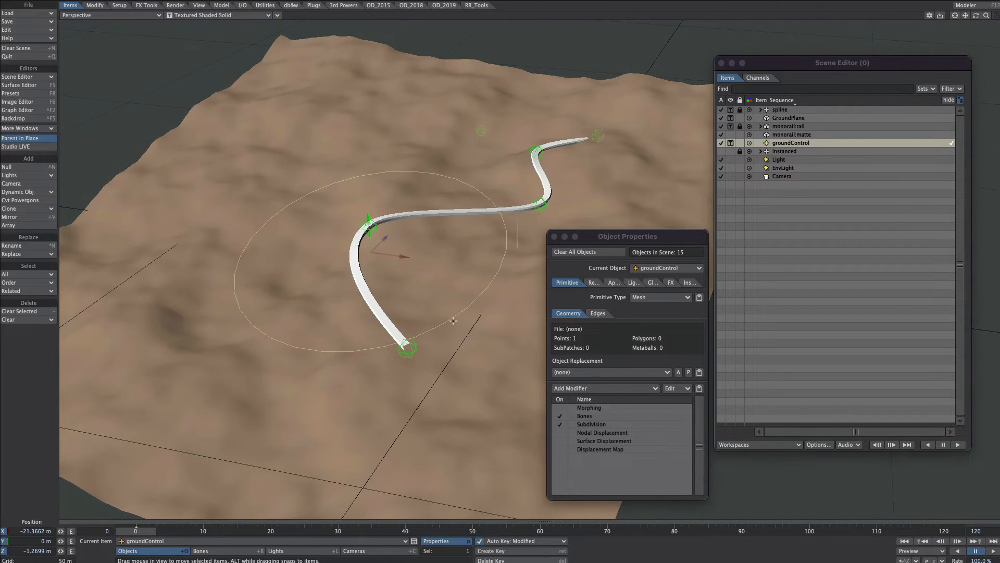
pyautogui.press('h')
pyautogui.moveTo(453, 321); pyautogui.dragTo(444, 252)
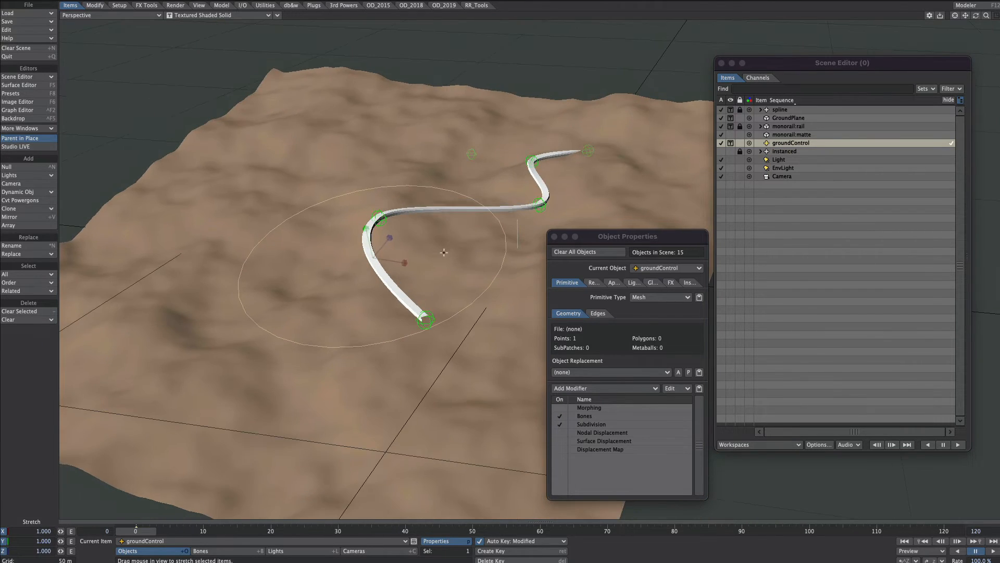
pyautogui.hotkey('ctrl', 'z')
pyautogui.hotkey('ctrl', 'z')
# Lock the GroundPlane object in the scene list
pyautogui.click(780, 118)
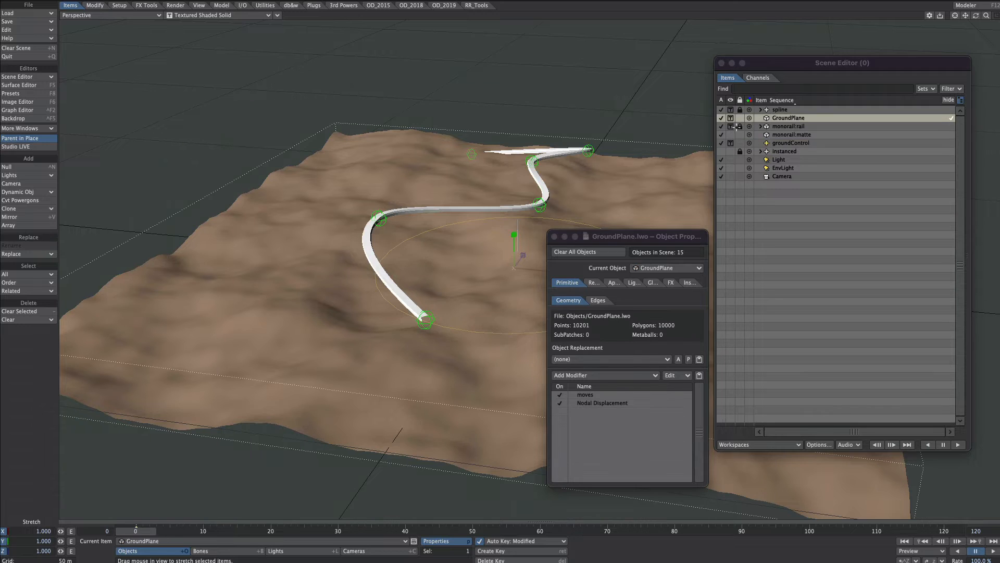
pyautogui.click(740, 118)
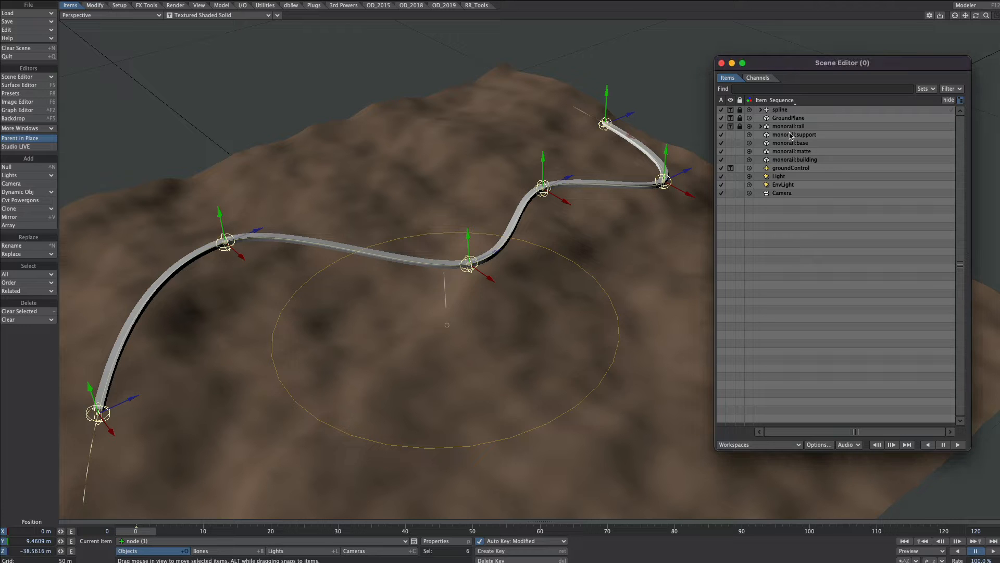
# Group monorail:support and monorail:base under a new group named instanced
pyautogui.click(800, 136)
pyautogui.keyDown('shift'); pyautogui.click(805, 143); pyautogui.keyUp('shift')
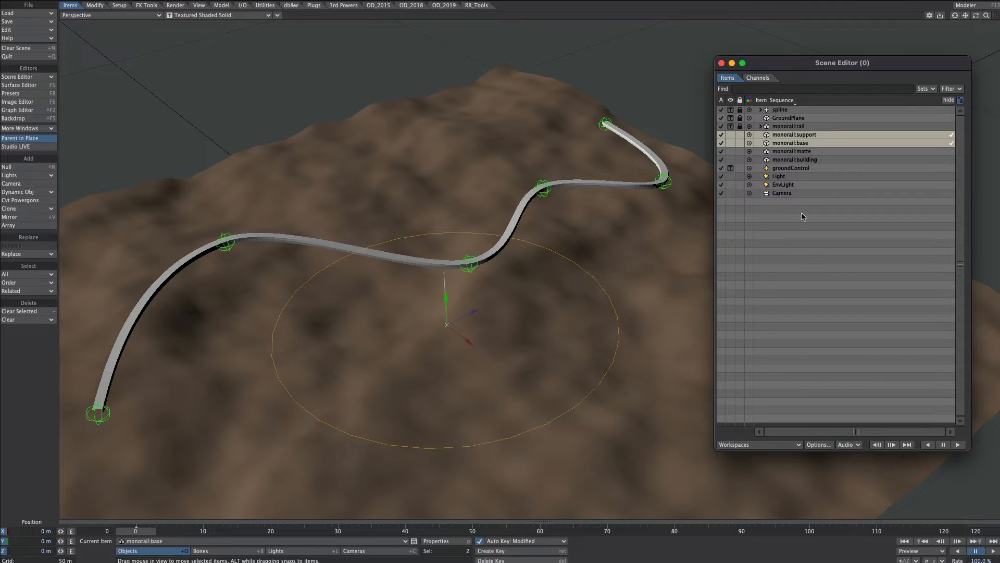
pyautogui.press('Tab')
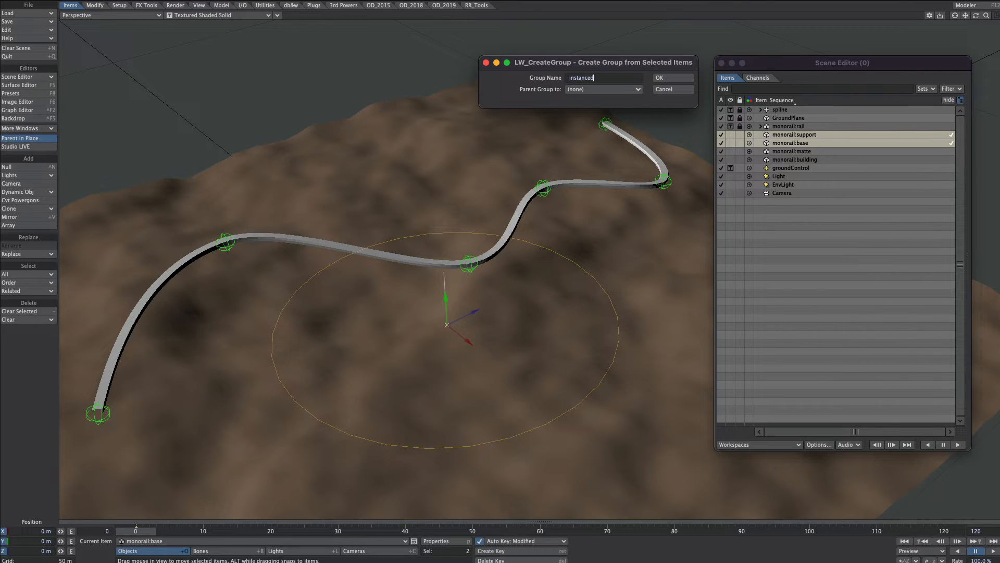
pyautogui.press('Return')
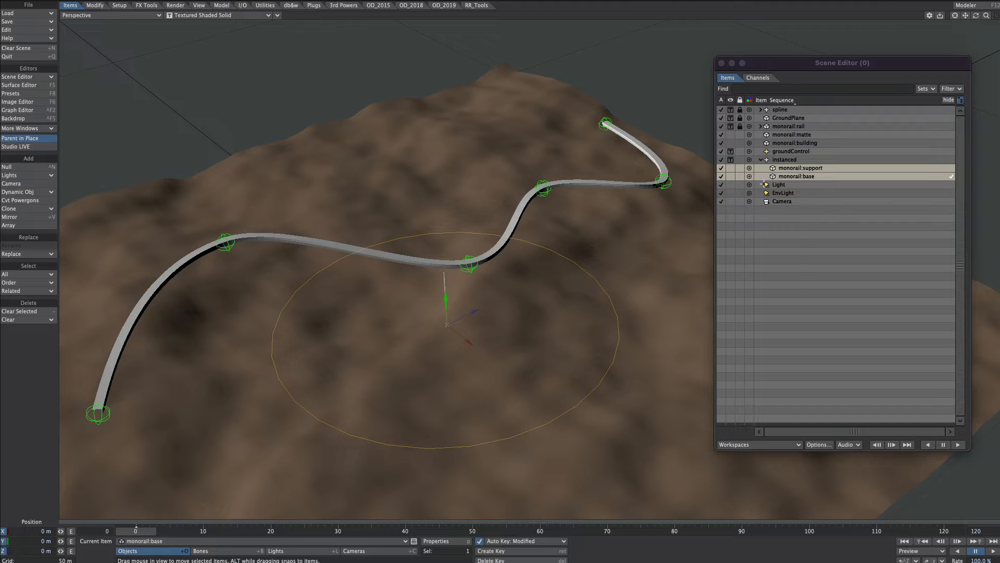
# Hide and deactivate the instanced group and lock its support and base objects
pyautogui.click(798, 161)
pyautogui.click(731, 160)
pyautogui.click(732, 165)
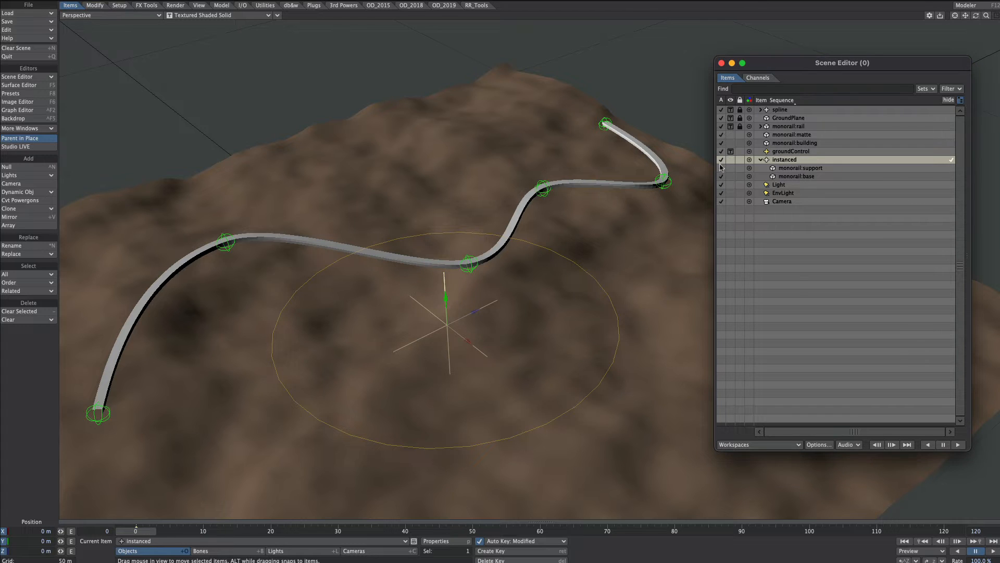
pyautogui.click(722, 160)
pyautogui.moveTo(740, 169); pyautogui.dragTo(739, 177)
# Parent monorail:building to the instanced group, lock it, and collapse the group
pyautogui.click(793, 144)
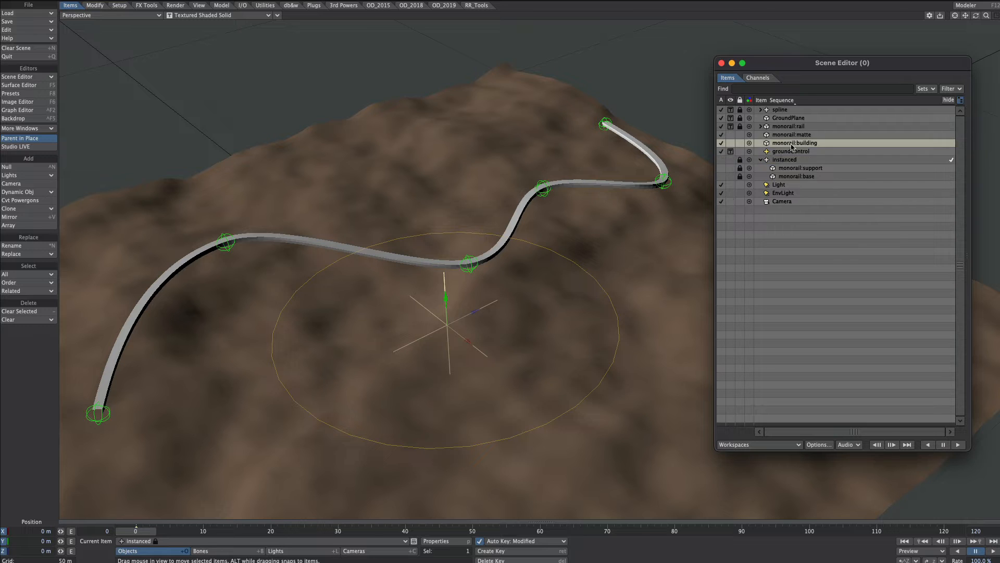
pyautogui.moveTo(791, 147); pyautogui.dragTo(789, 160)
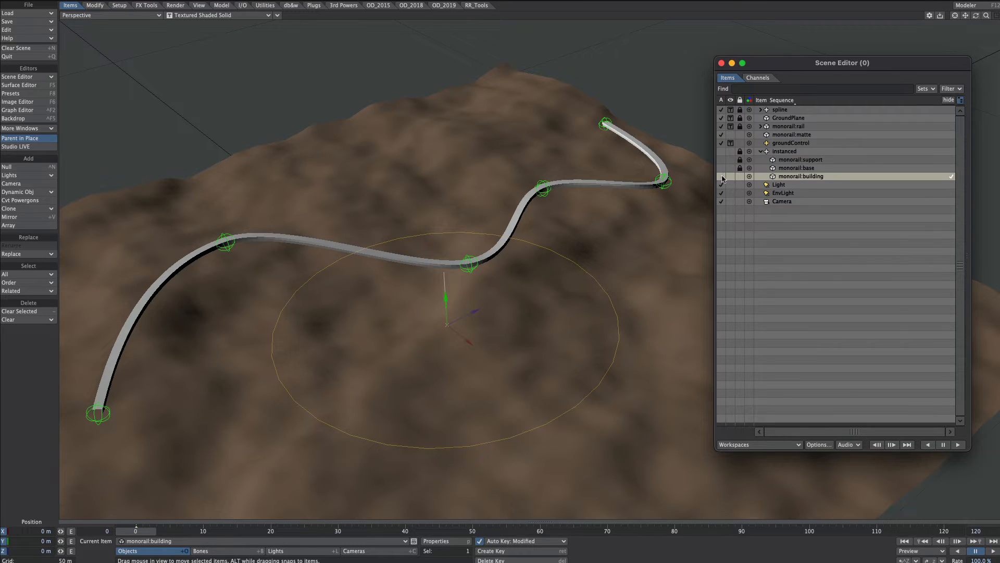
pyautogui.click(739, 176)
pyautogui.click(760, 151)
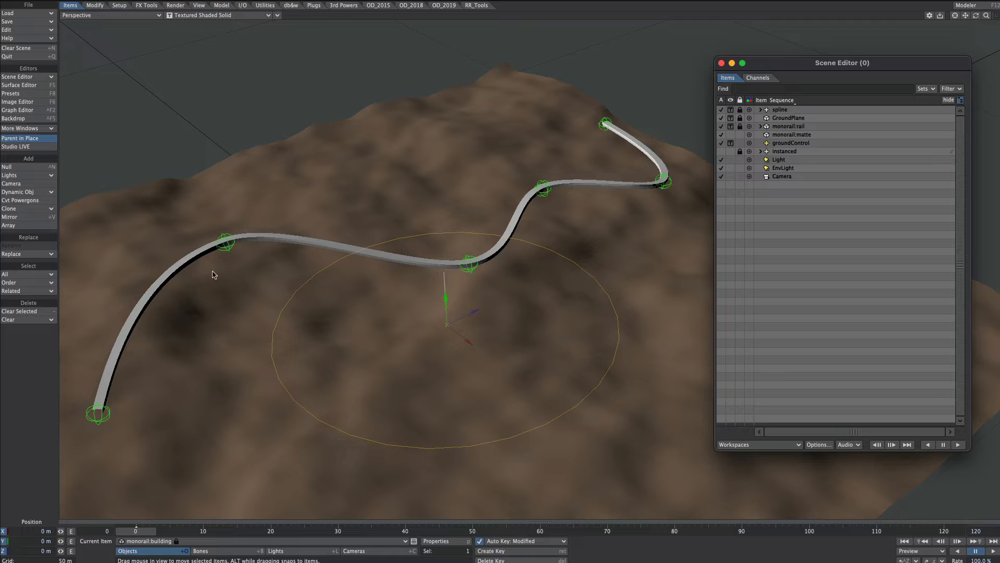
# Add an Instance Generator to the spline null and open its settings
pyautogui.click(784, 109)
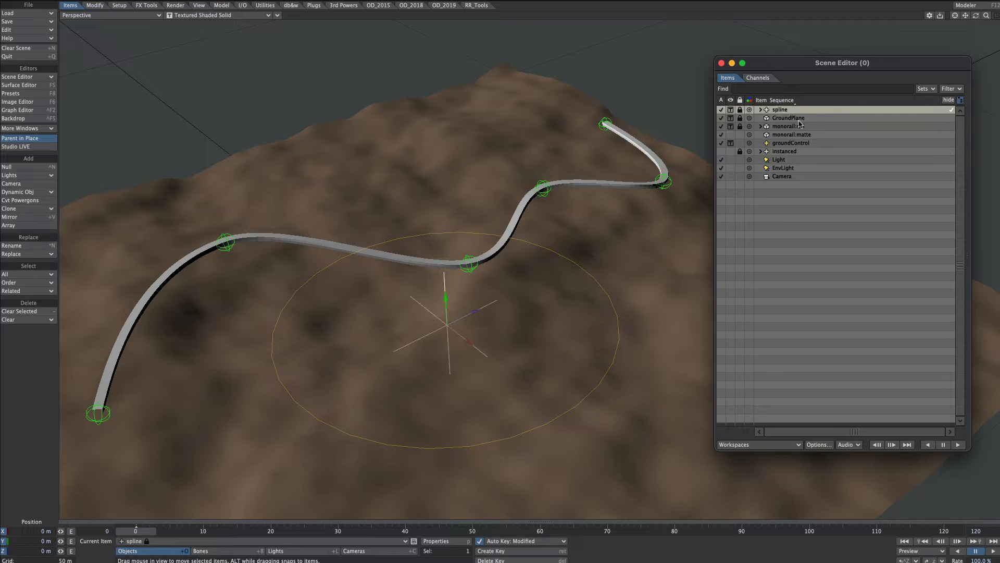
pyautogui.press('p')
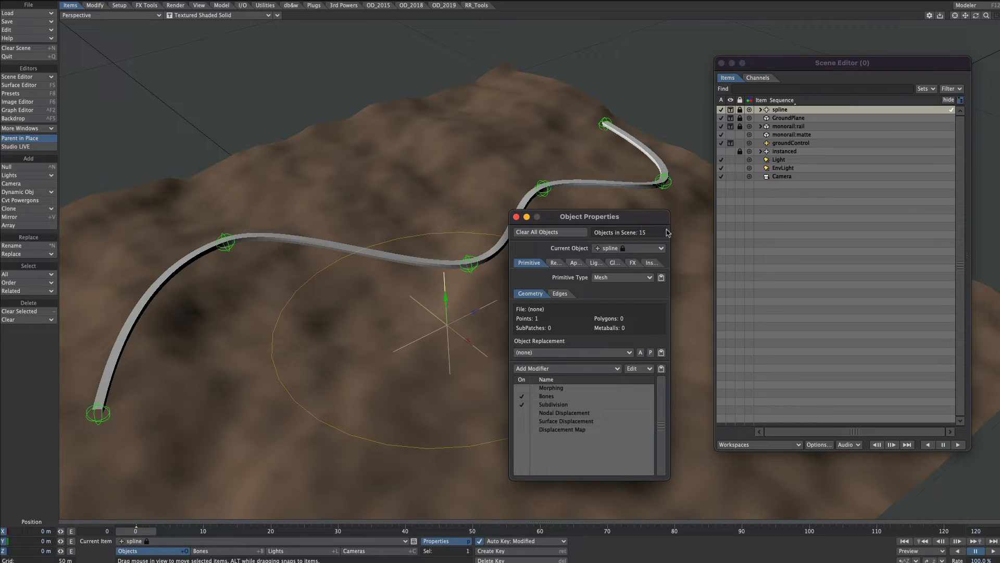
pyautogui.moveTo(639, 217); pyautogui.dragTo(787, 180)
pyautogui.click(796, 224)
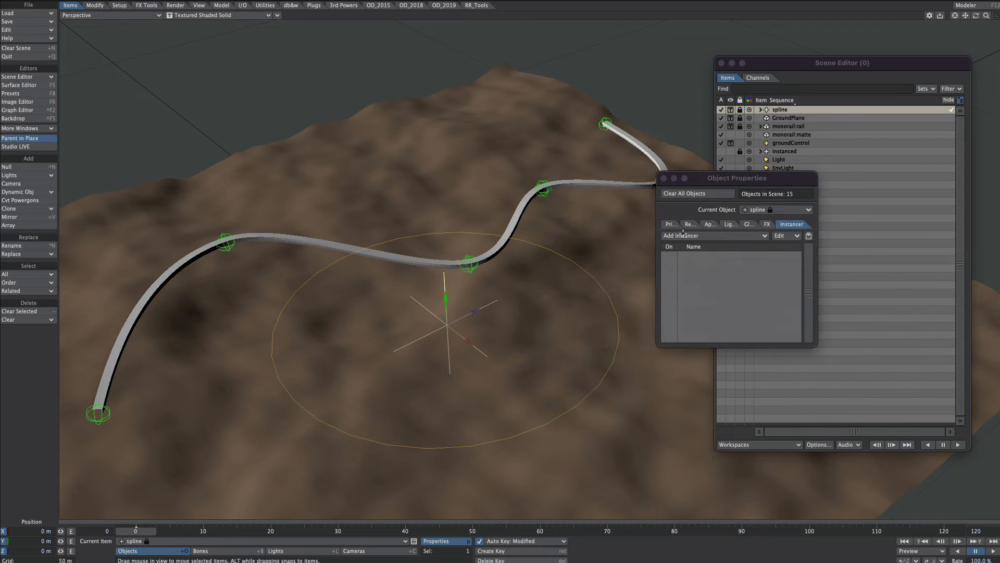
pyautogui.click(683, 235)
pyautogui.click(687, 230)
pyautogui.doubleClick(718, 258)
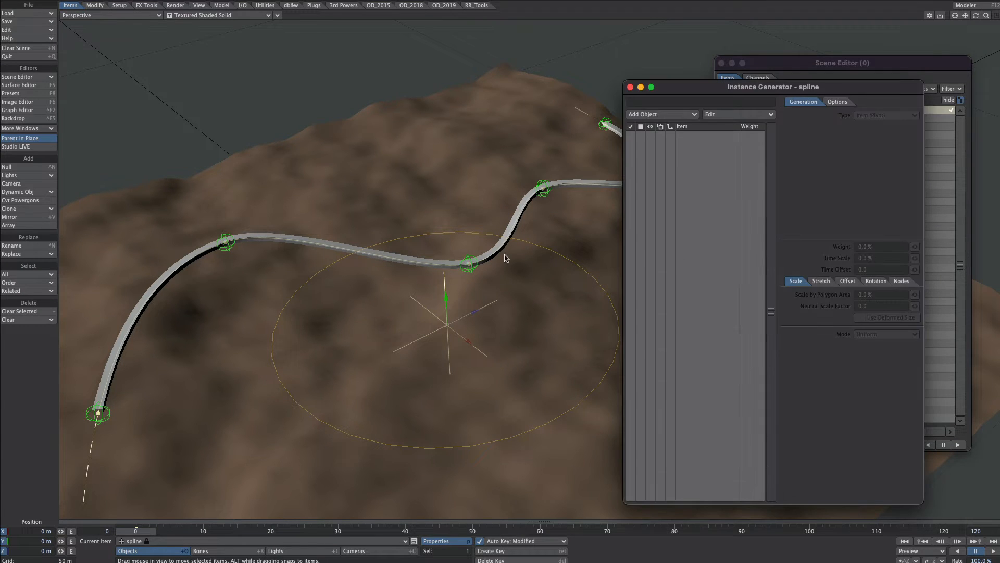
# Add monorail:support as the instanced object and set its generation Type to Spline
pyautogui.click(667, 116)
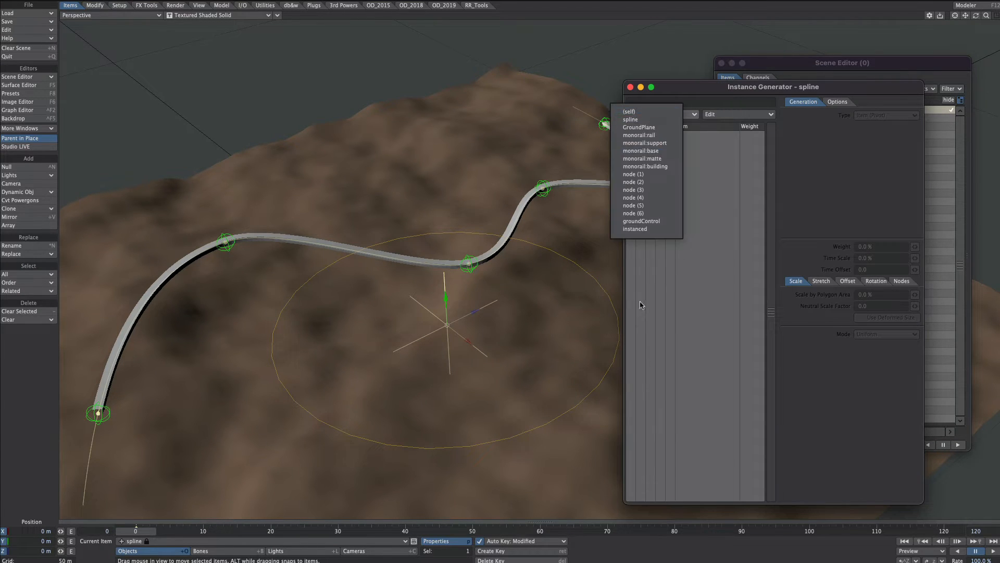
pyautogui.click(656, 145)
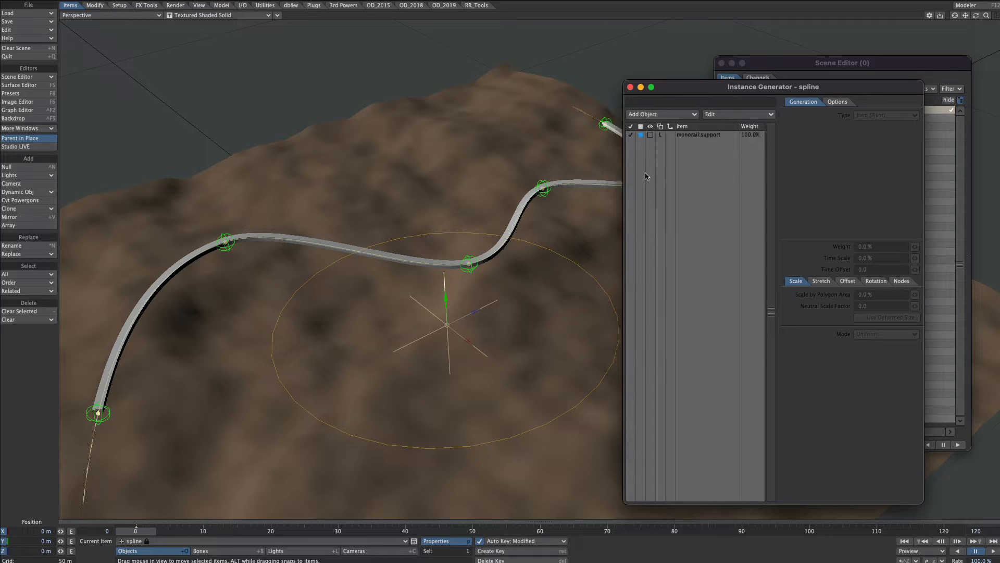
pyautogui.click(698, 135)
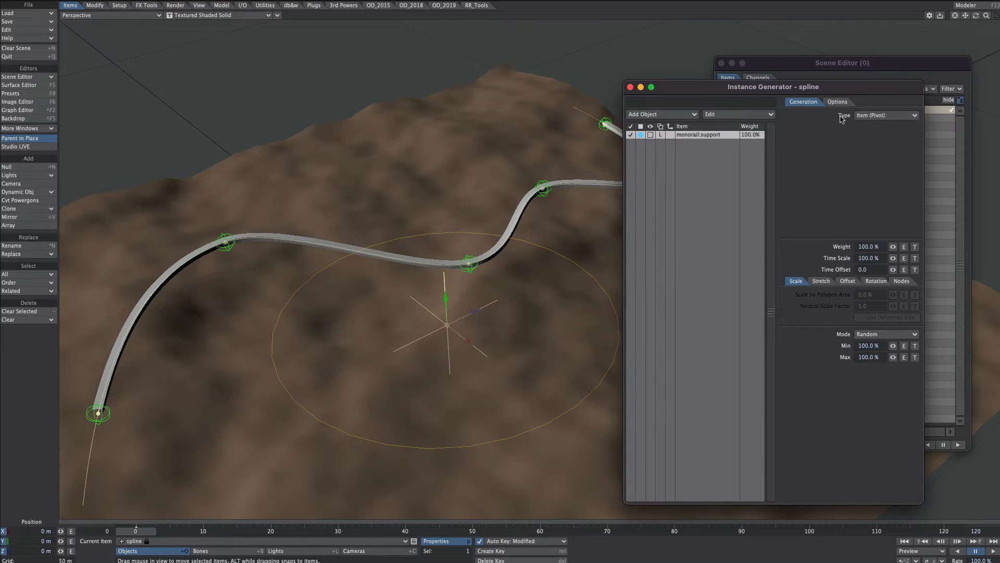
pyautogui.click(886, 115)
pyautogui.click(881, 176)
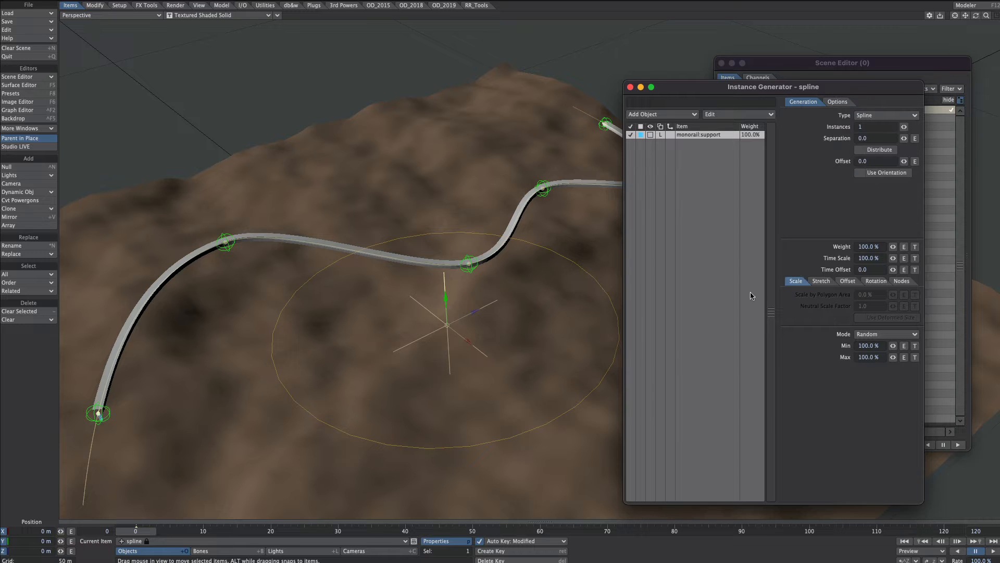
# Set monorail:support to 60 instances distributed along the spline and switch their viewport display to textured shading
pyautogui.click(872, 127)
pyautogui.click(879, 151)
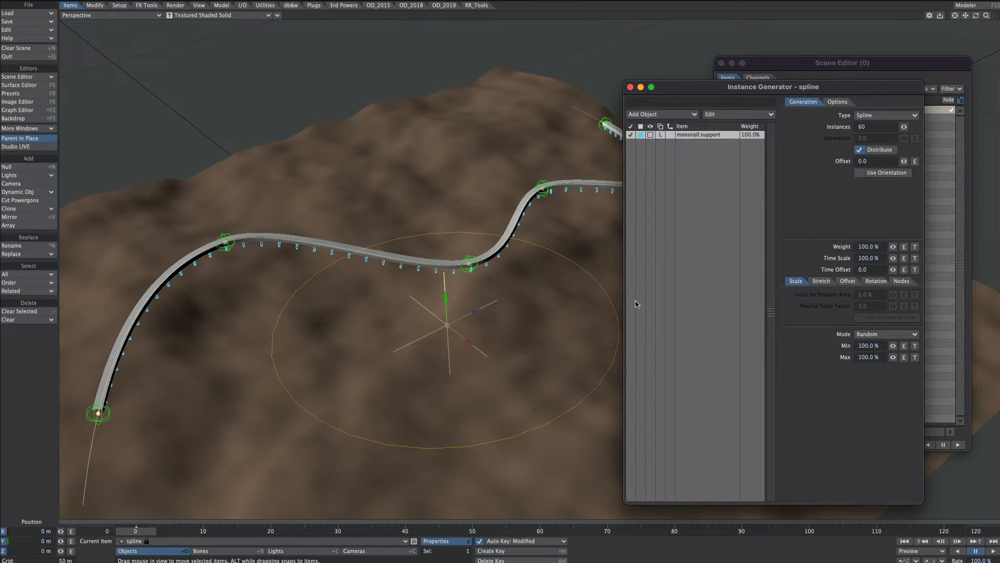
pyautogui.keyDown('alt'); pyautogui.moveTo(273, 303); pyautogui.dragTo(297, 250); pyautogui.keyUp('alt')
pyautogui.click(651, 136)
pyautogui.click(653, 166)
pyautogui.keyDown('alt'); pyautogui.moveTo(487, 259); pyautogui.dragTo(376, 176); pyautogui.keyUp('alt')
pyautogui.scroll(5, 376, 176)
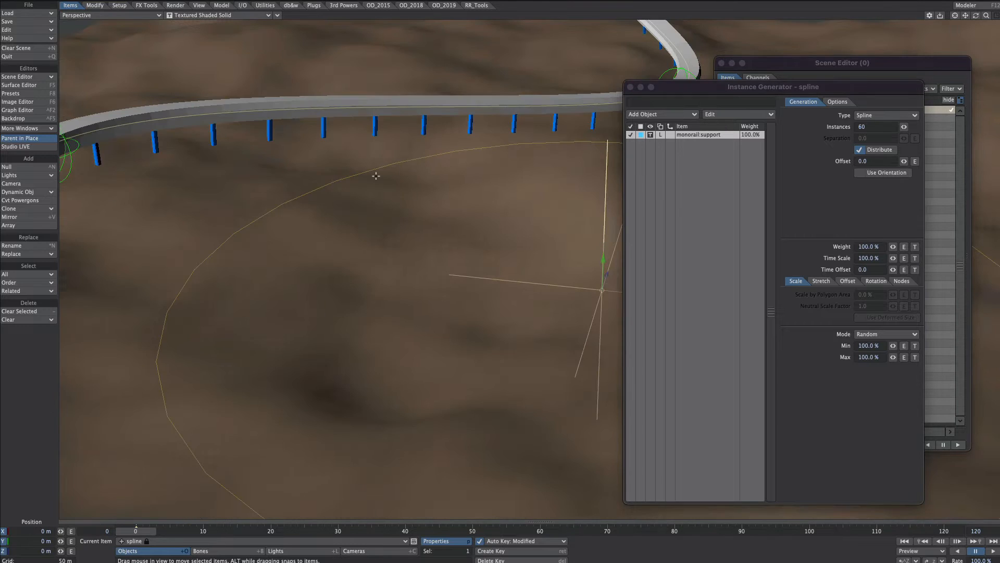
pyautogui.scroll(-4, 388, 130)
pyautogui.keyDown('alt'); pyautogui.moveTo(388, 130); pyautogui.dragTo(413, 151); pyautogui.keyUp('alt')
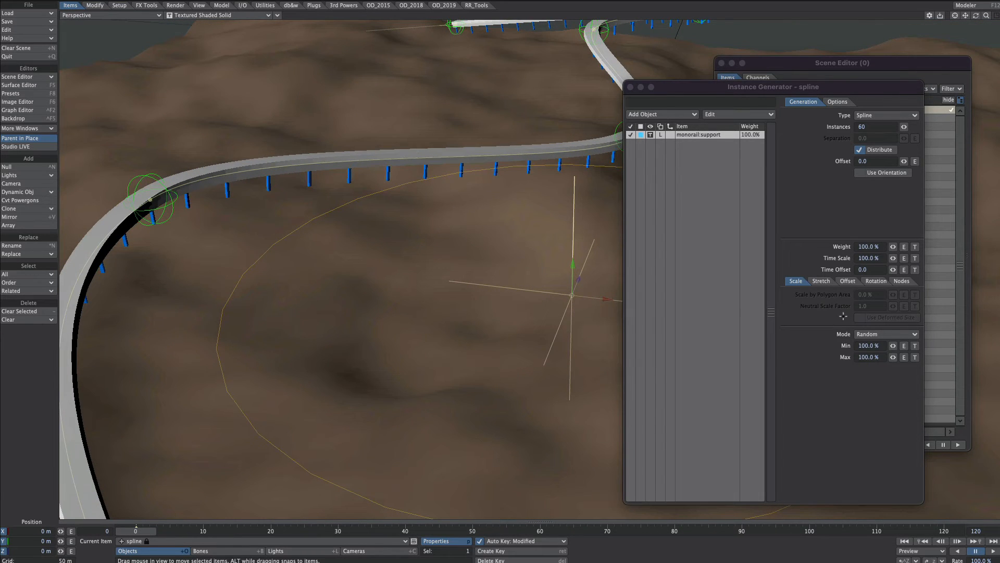
# Set the support instances' scale Mode to Uniform with a Scale of 200%
pyautogui.click(881, 334)
pyautogui.click(870, 326)
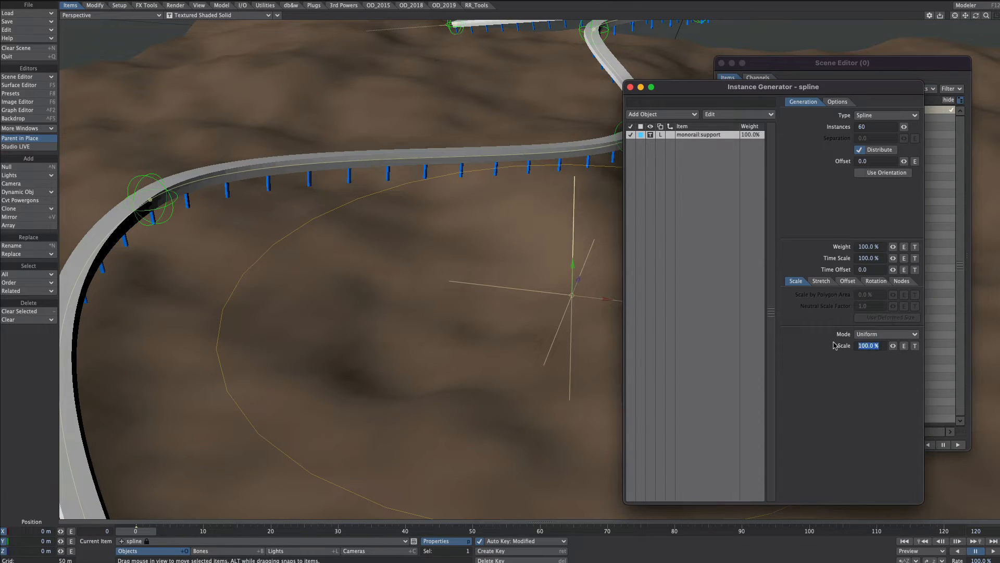
pyautogui.write('200')
pyautogui.press('Return')
pyautogui.scroll(-5, 394, 255)
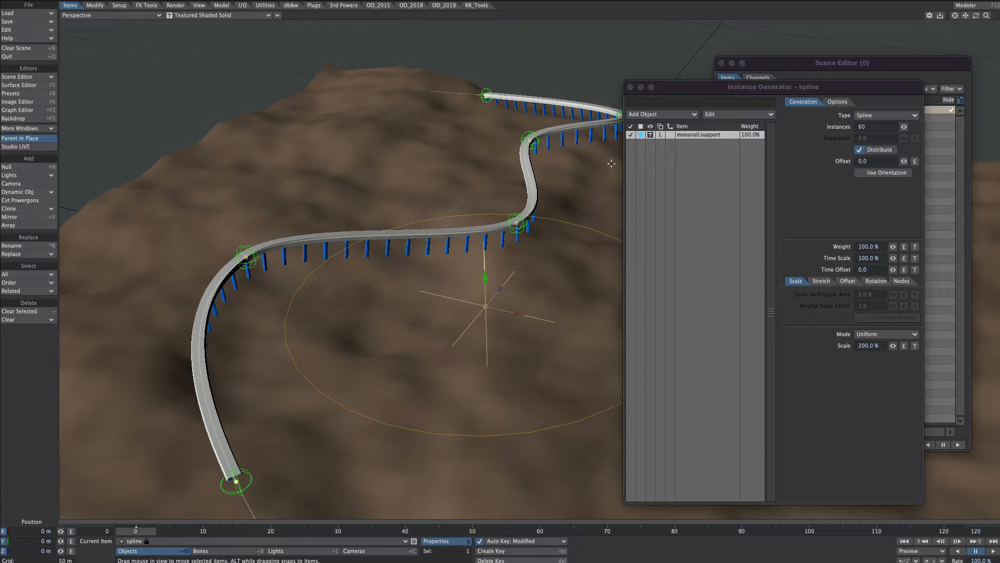
# Undo the spline null's accidental move and rotate nodes (5) and (4), giving node (4) a heading of 2.55° and a bank of -48.40°
pyautogui.keyDown('alt'); pyautogui.keyDown('shift'); pyautogui.moveTo(539, 221); pyautogui.dragTo(482, 229); pyautogui.keyUp('shift'); pyautogui.keyUp('alt')
pyautogui.scroll(3, 483, 217)
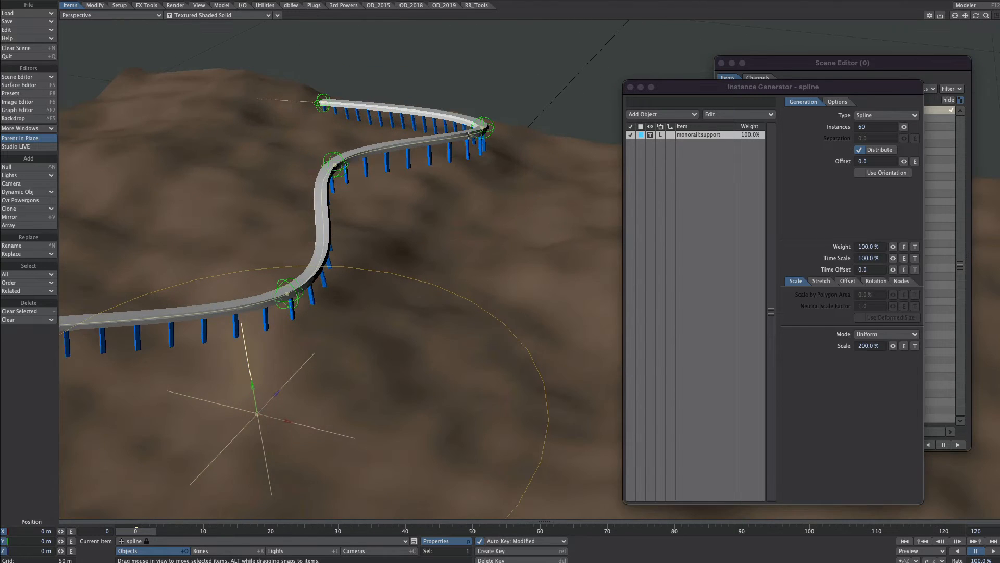
pyautogui.moveTo(521, 152)
pyautogui.mouseDown()
pyautogui.moveTo(511, 153)
pyautogui.moveTo(514, 134)
pyautogui.mouseUp()
pyautogui.hotkey('ctrl', 'z')
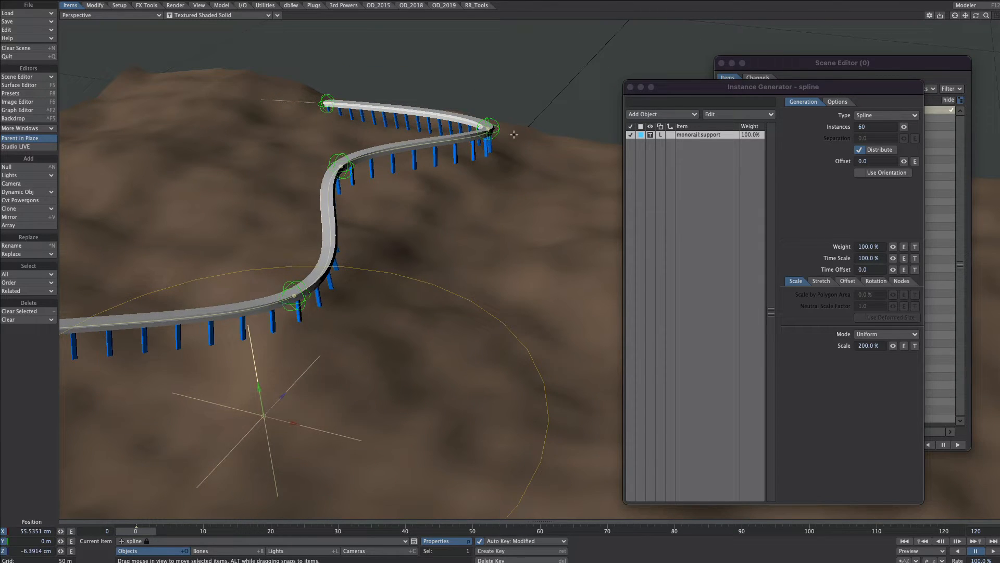
pyautogui.click(498, 129)
pyautogui.press('y')
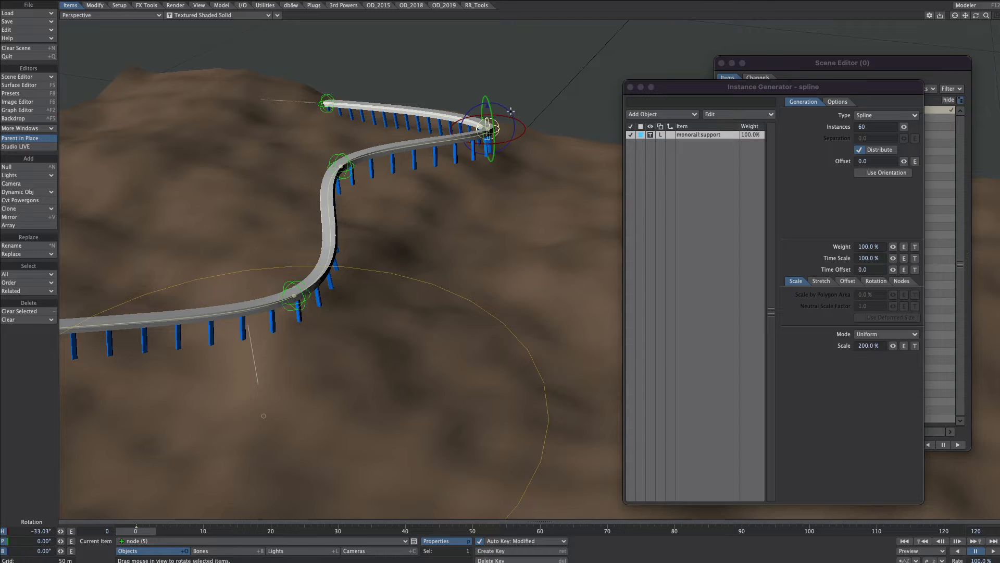
pyautogui.moveTo(510, 112); pyautogui.dragTo(490, 130)
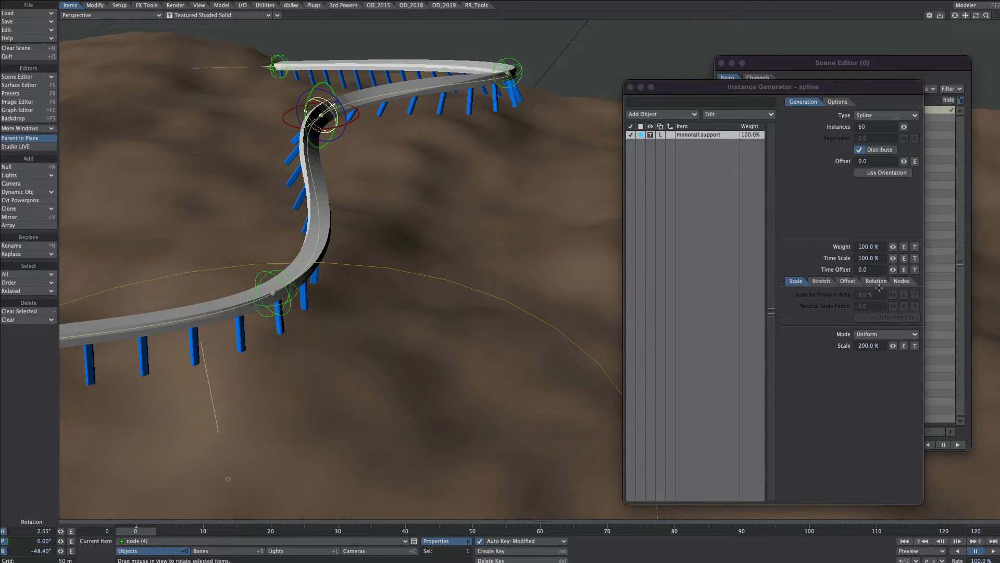
# Set the support instances' rotation Alignment to None
pyautogui.click(878, 283)
pyautogui.click(868, 295)
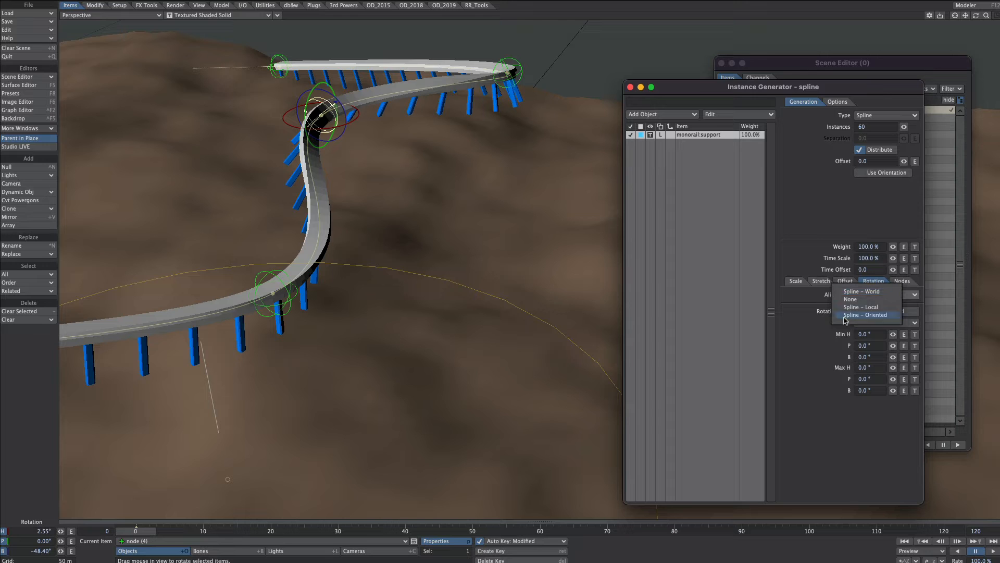
pyautogui.click(851, 300)
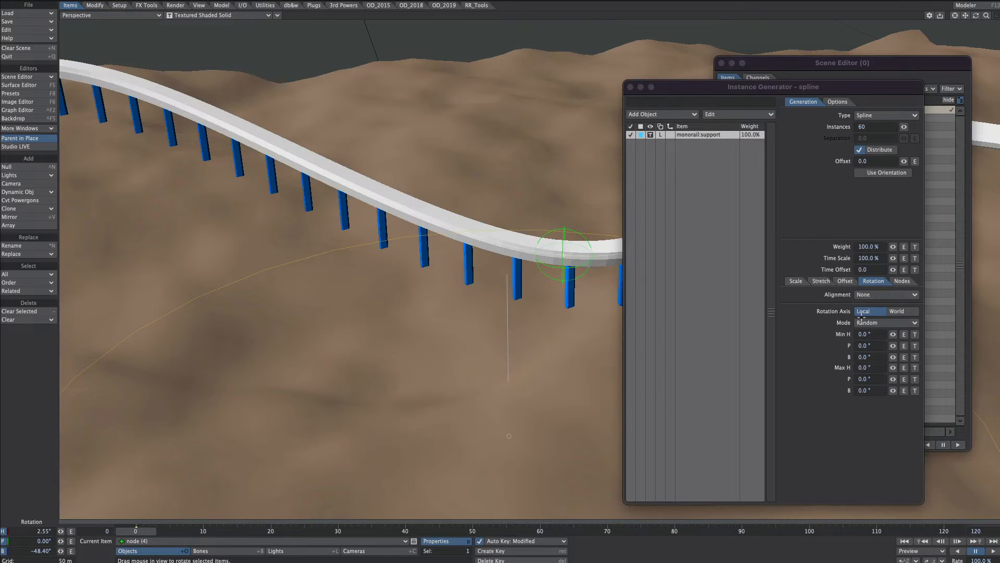
# Set the support instances' uniform Scale to 400%
pyautogui.click(797, 281)
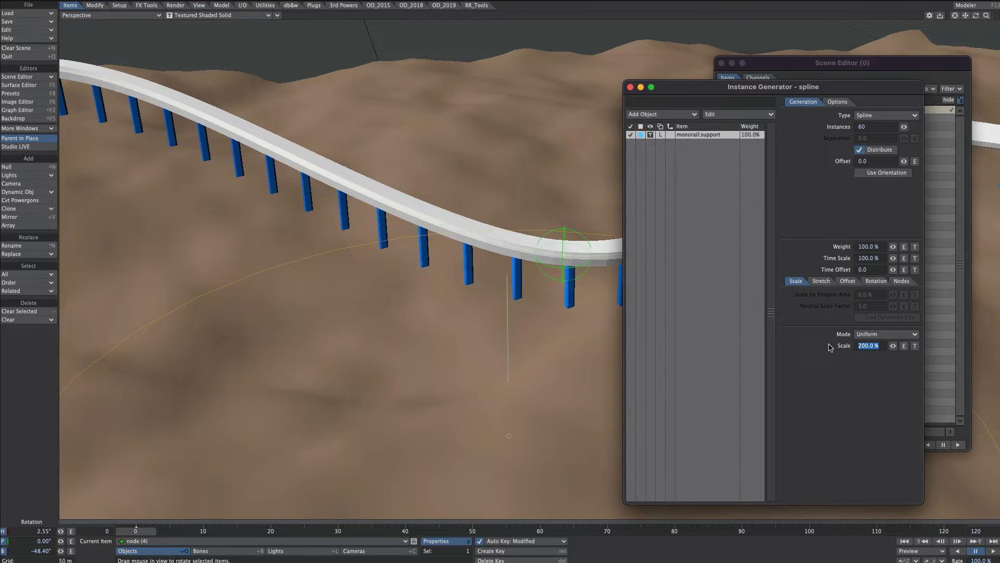
pyautogui.write('40')
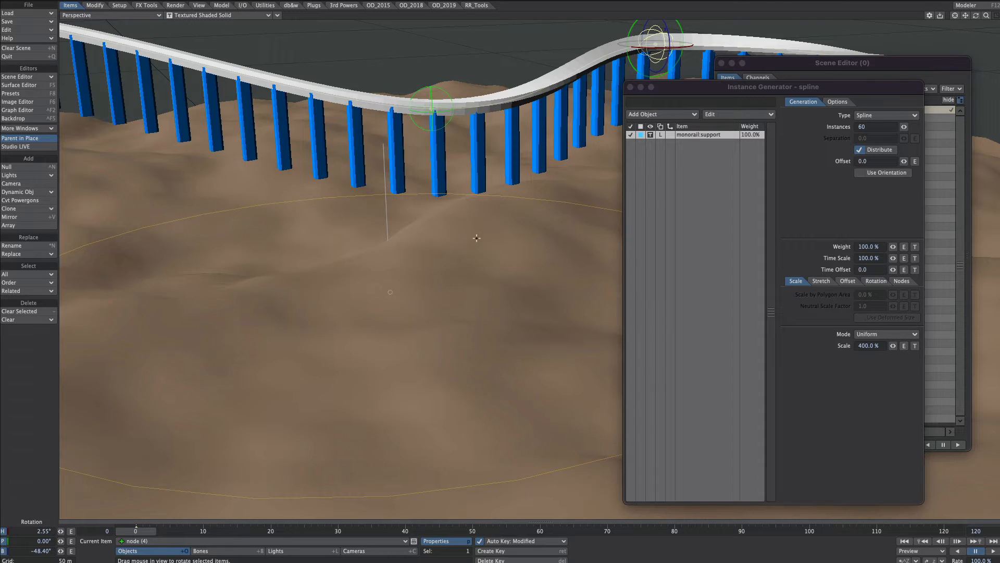
pyautogui.keyDown('alt'); pyautogui.moveTo(477, 238); pyautogui.dragTo(473, 83); pyautogui.keyUp('alt')
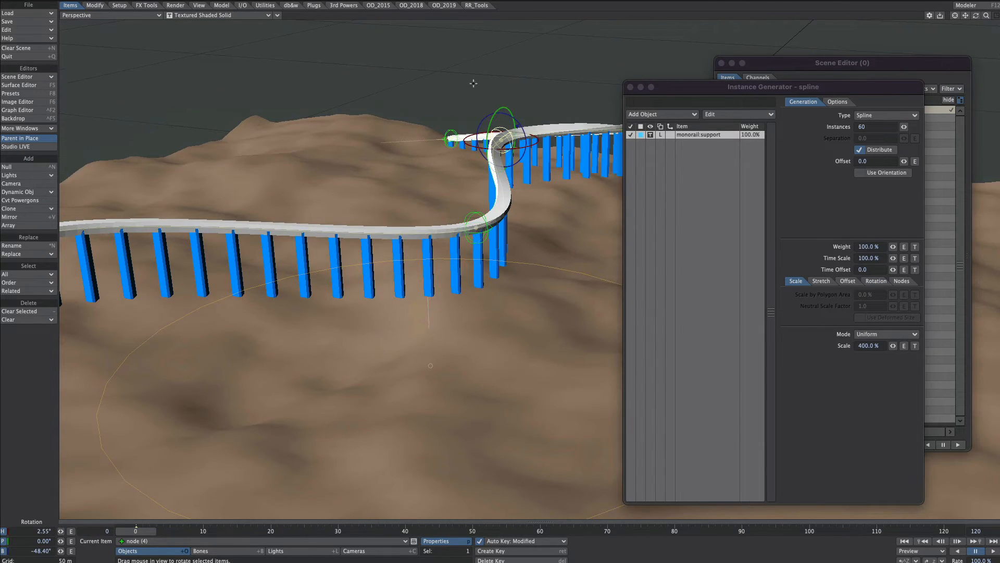
pyautogui.moveTo(517, 122); pyautogui.dragTo(480, 132)
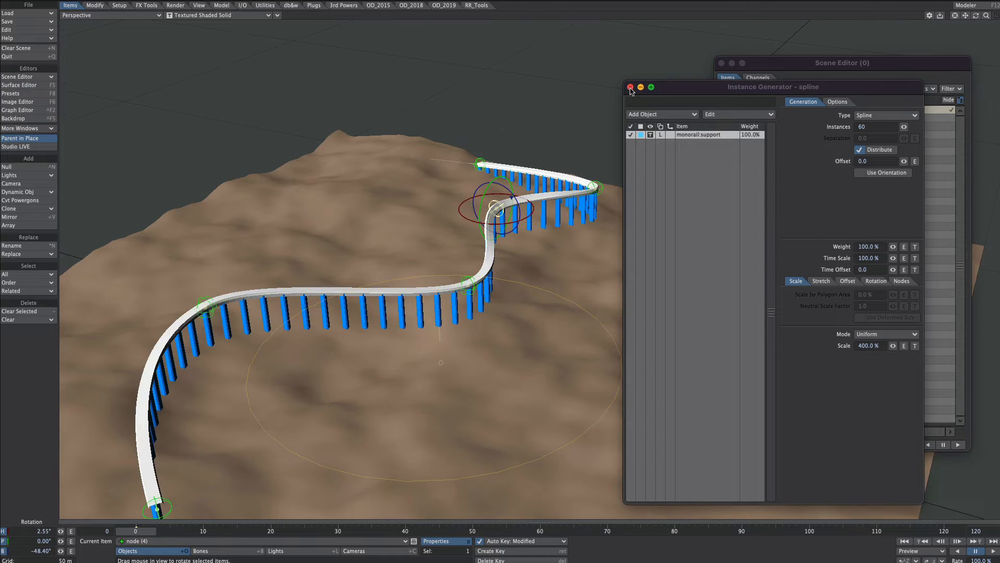
# Close the generator settings, reselect the spline null, and remove its Instance Generator
pyautogui.click(631, 87)
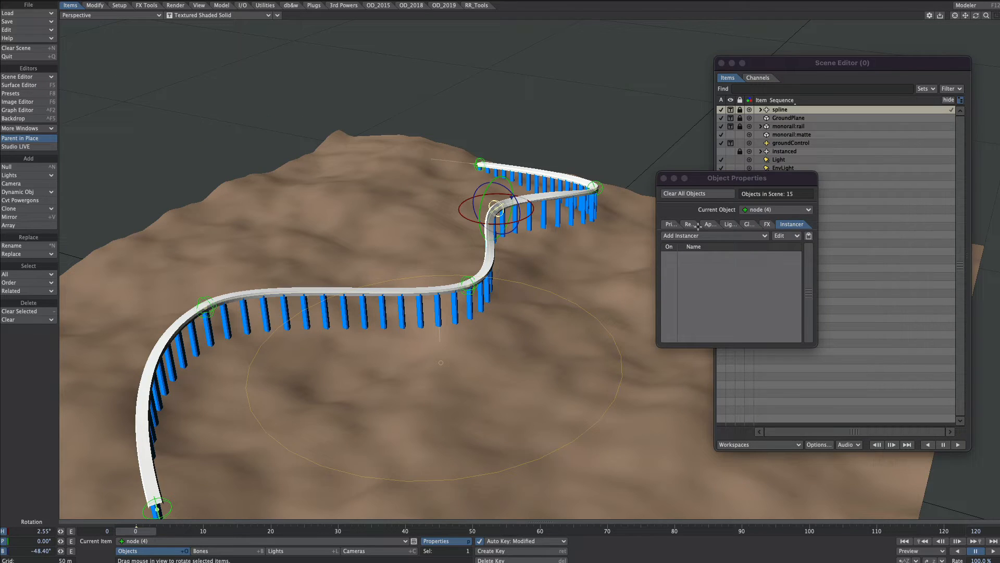
pyautogui.click(762, 209)
pyautogui.click(787, 141)
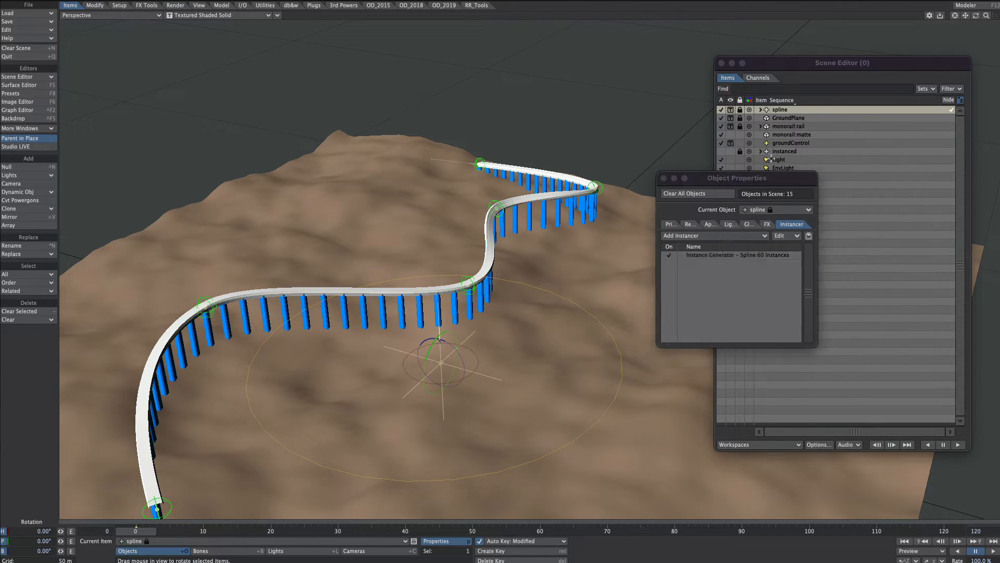
pyautogui.rightClick(776, 255)
pyautogui.click(765, 307)
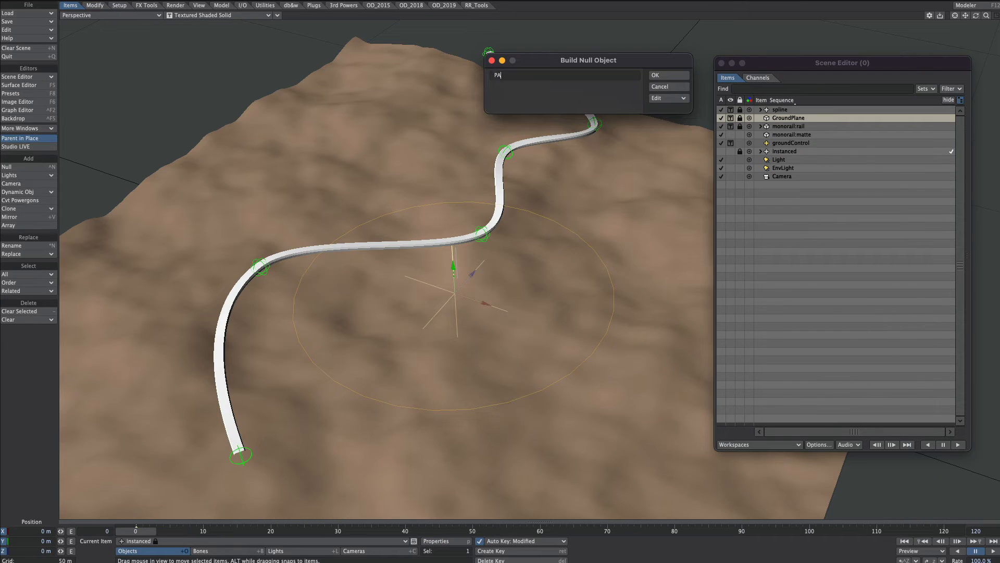
# Create a null named PATH with a Pyramid shape, Z axis and a scale of 3 m
pyautogui.click(668, 98)
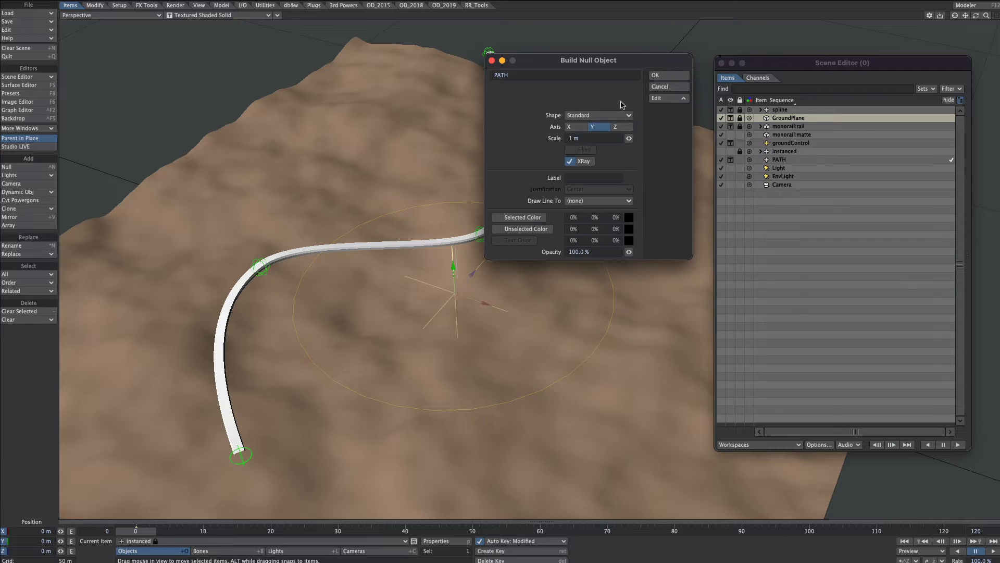
pyautogui.click(614, 127)
pyautogui.click(599, 116)
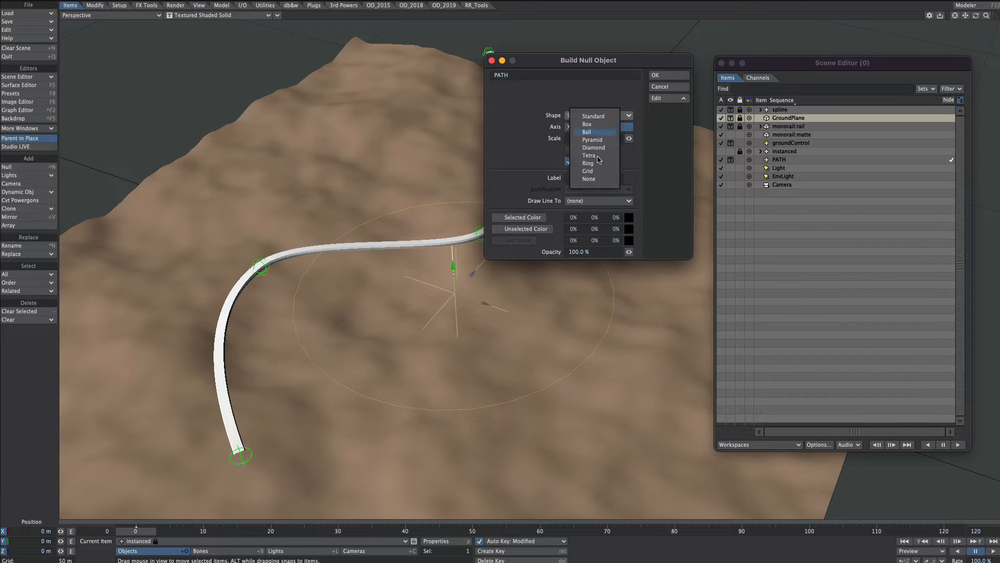
pyautogui.click(598, 143)
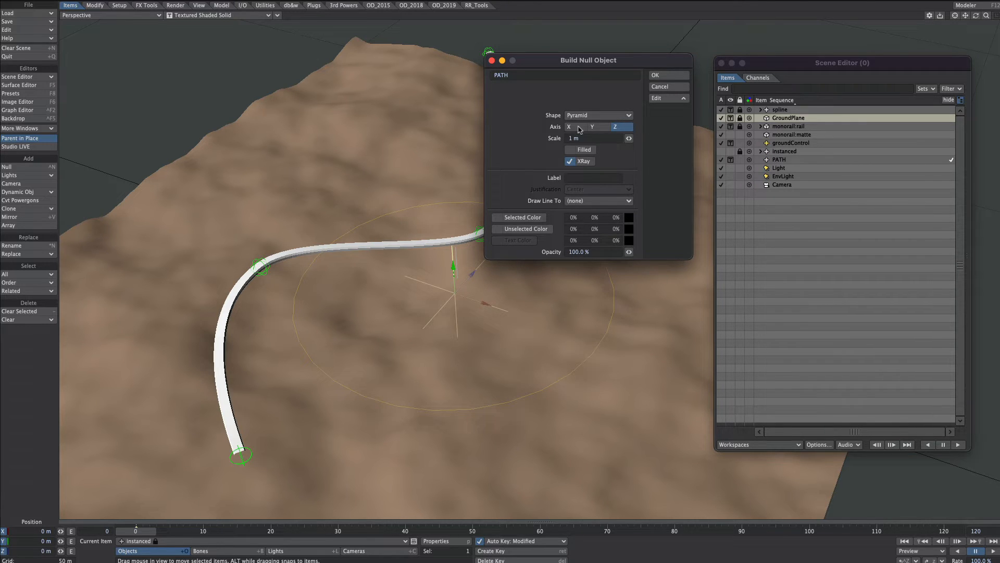
pyautogui.click(577, 139)
pyautogui.write('3')
pyautogui.click(669, 75)
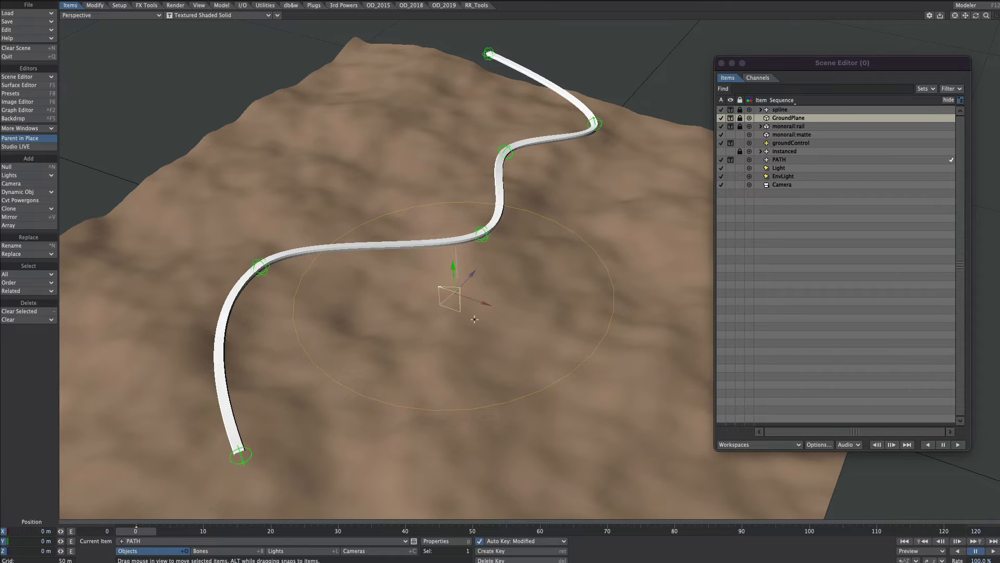
# Set the PATH null's Spline Control to spline in its motion options
pyautogui.press('m')
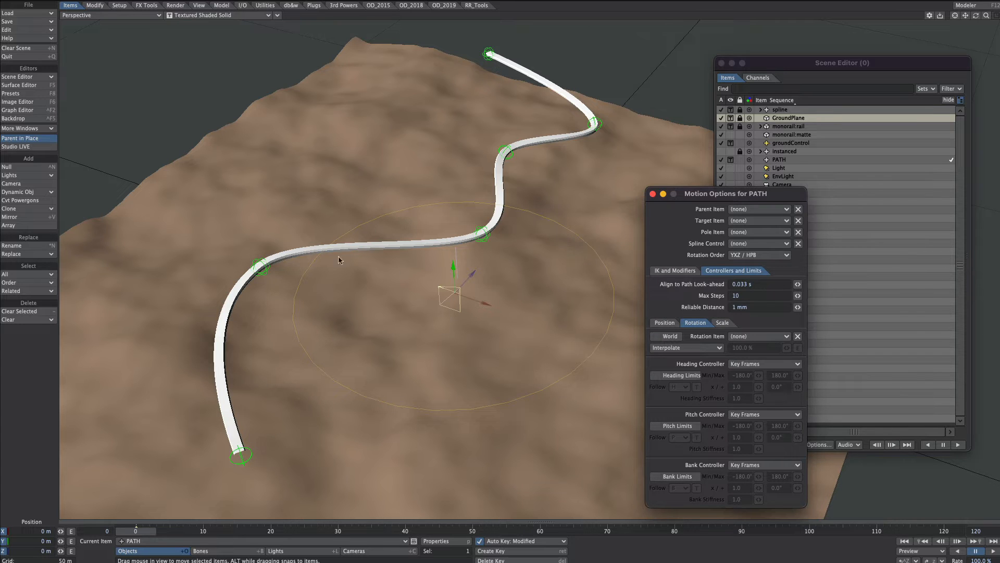
pyautogui.click(735, 244)
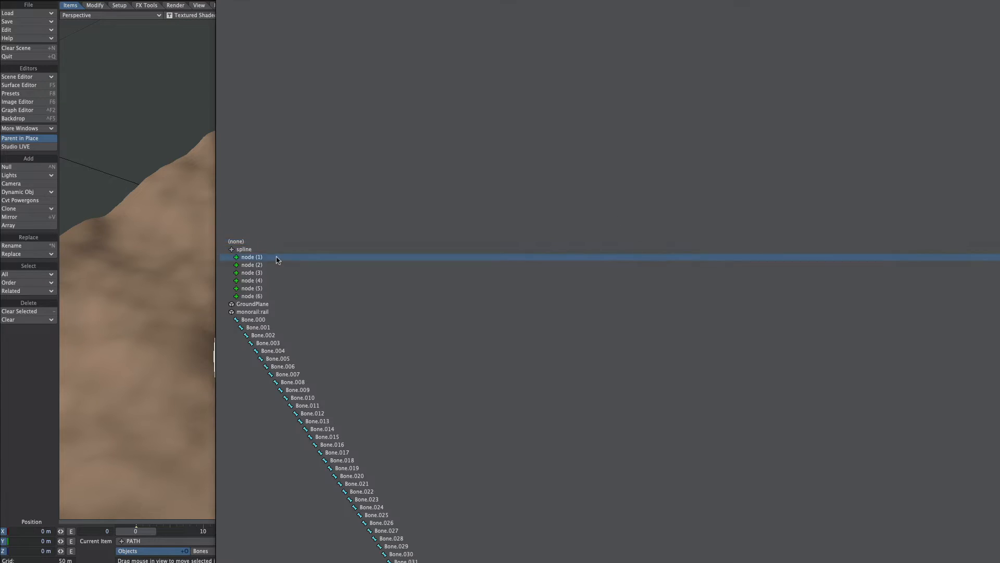
pyautogui.click(253, 251)
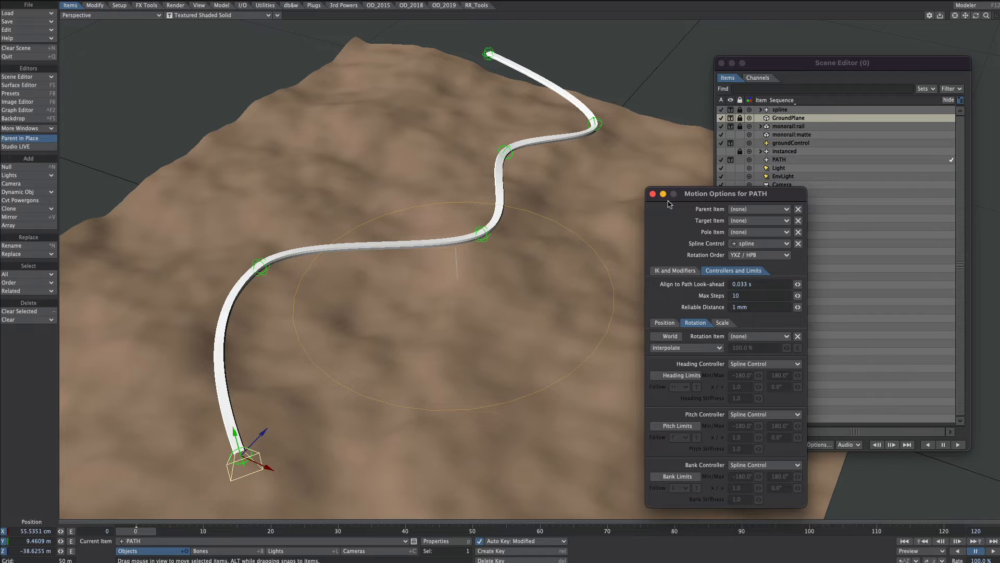
pyautogui.click(653, 193)
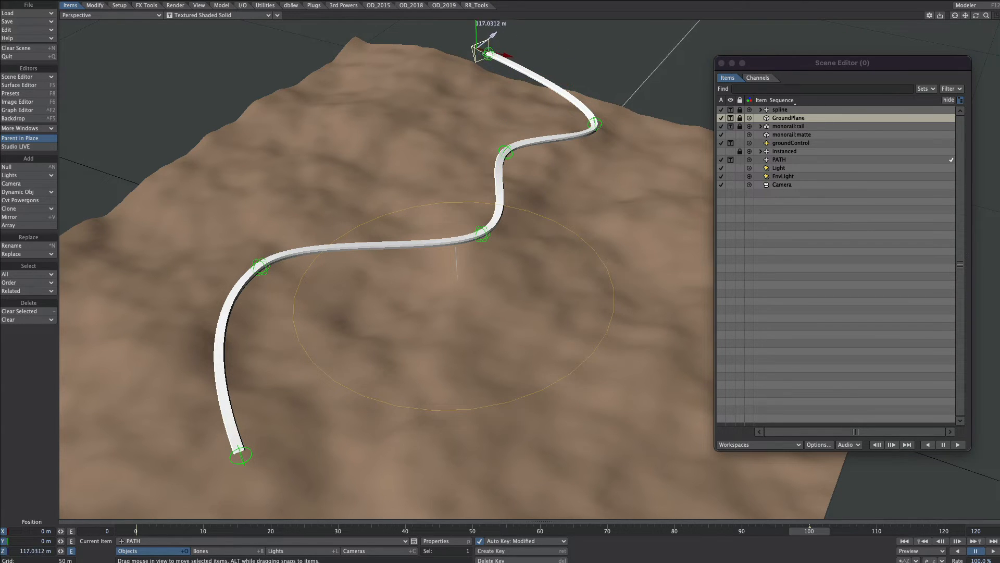
# Move PATH to the far end of the rail at frame 100, with Z about 114.39 m, and lock it after returning to frame 0
pyautogui.moveTo(494, 34); pyautogui.dragTo(504, 39)
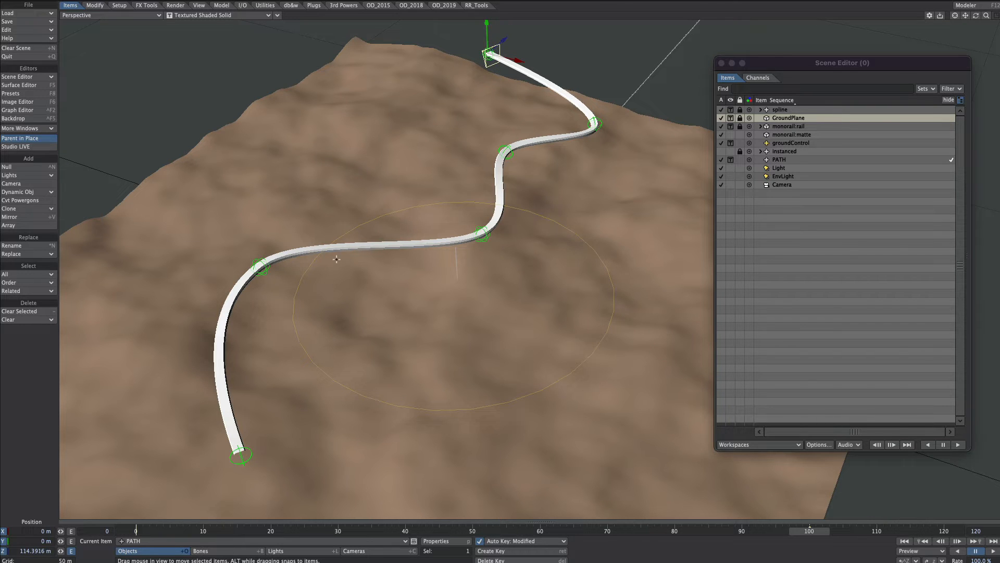
pyautogui.moveTo(817, 532); pyautogui.dragTo(67, 530)
pyautogui.click(740, 159)
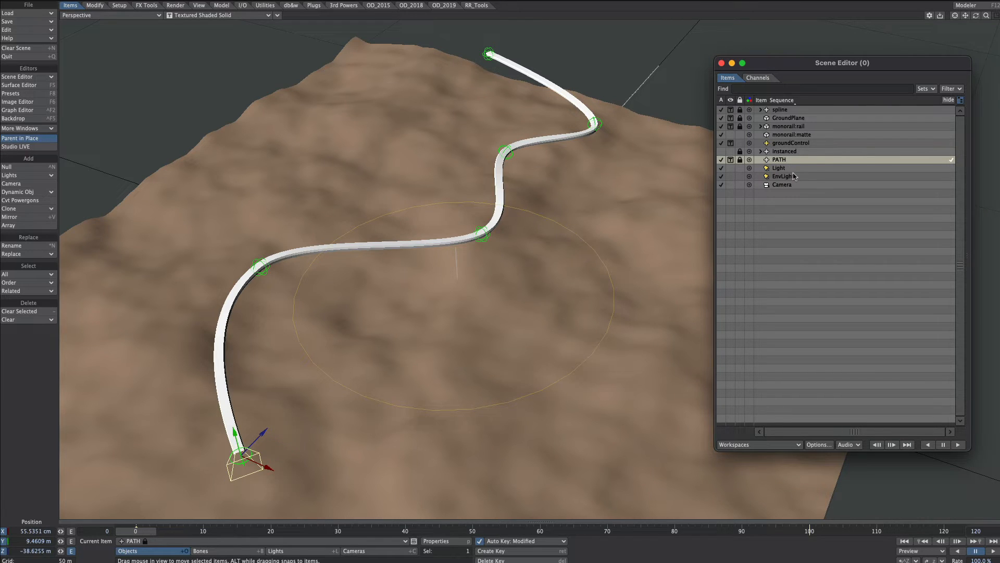
# Add an Instance Generator to the PATH null and open its settings
pyautogui.press('p')
pyautogui.click(687, 282)
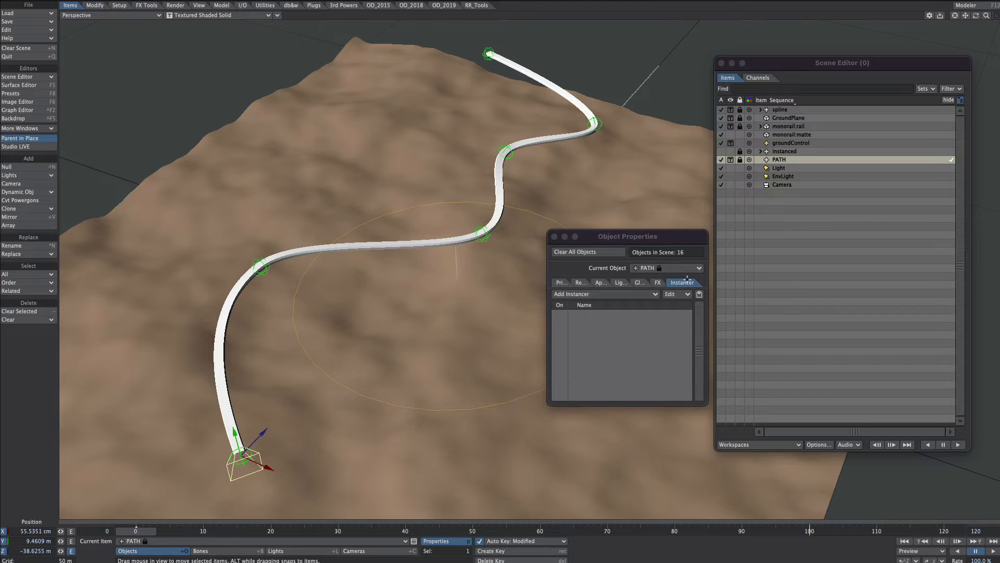
pyautogui.click(596, 299)
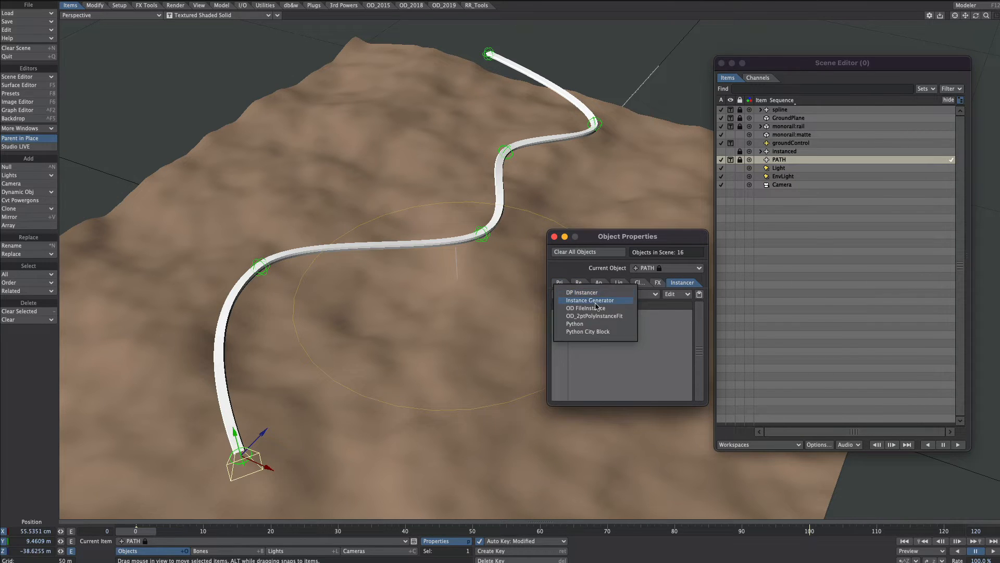
pyautogui.click(598, 305)
pyautogui.doubleClick(609, 313)
# Add monorail:support as the instanced object on PATH and set its generation Type to Motion Path
pyautogui.click(659, 114)
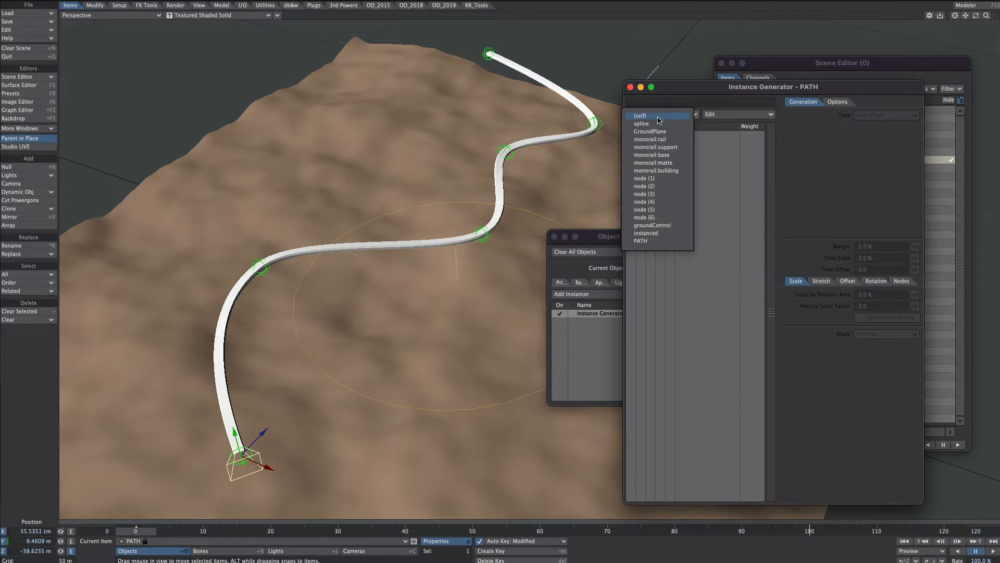
pyautogui.click(648, 148)
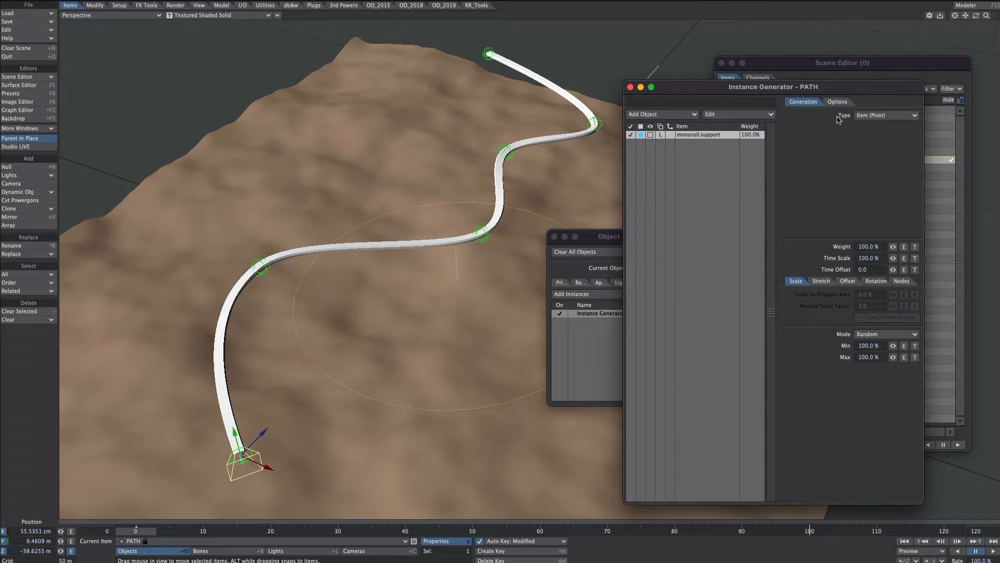
pyautogui.click(885, 115)
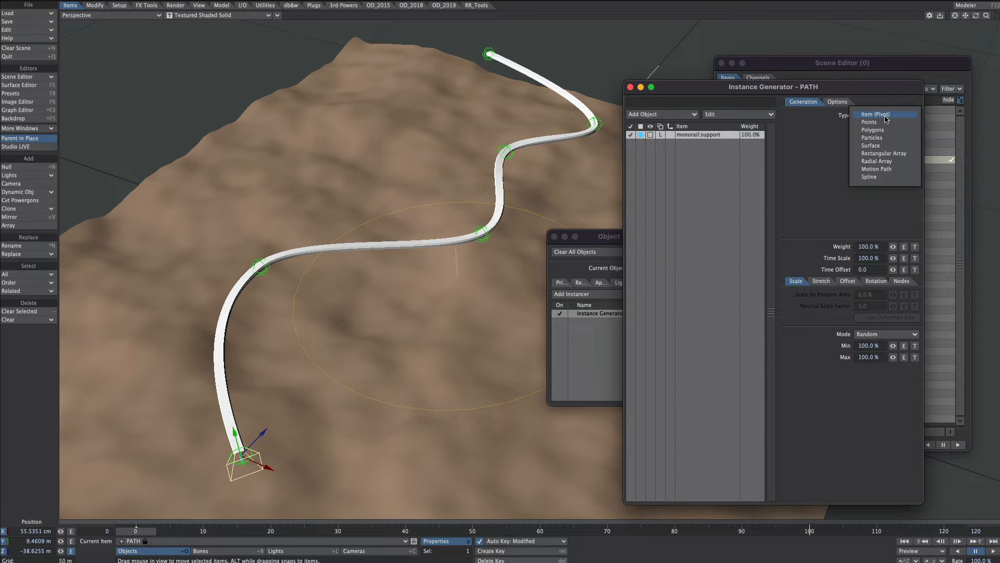
pyautogui.click(884, 170)
# Set the motion-path supports to 60 instances, scrub the timeline to check them, and turn off Lock Motion to Time
pyautogui.moveTo(136, 531); pyautogui.dragTo(324, 531)
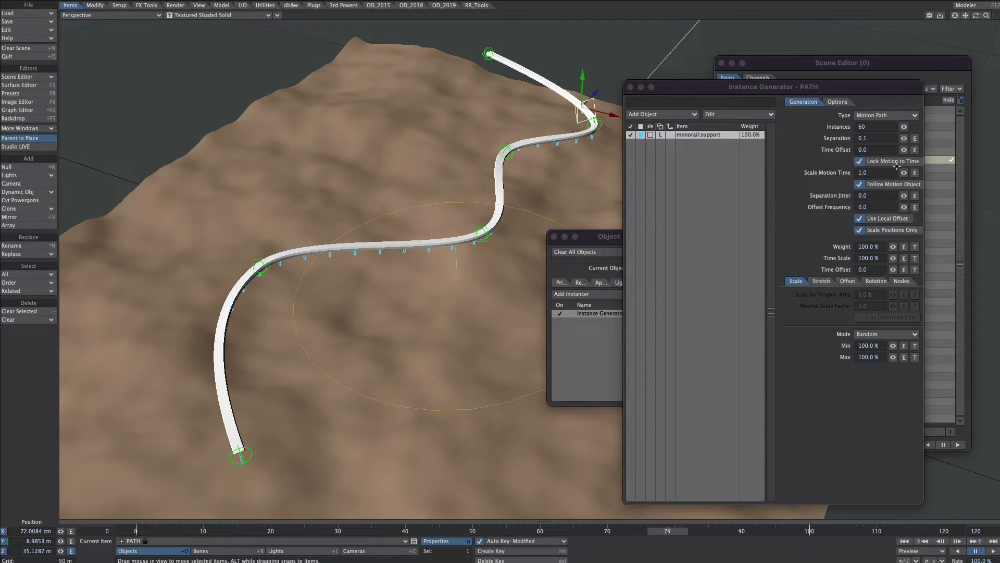
pyautogui.click(877, 161)
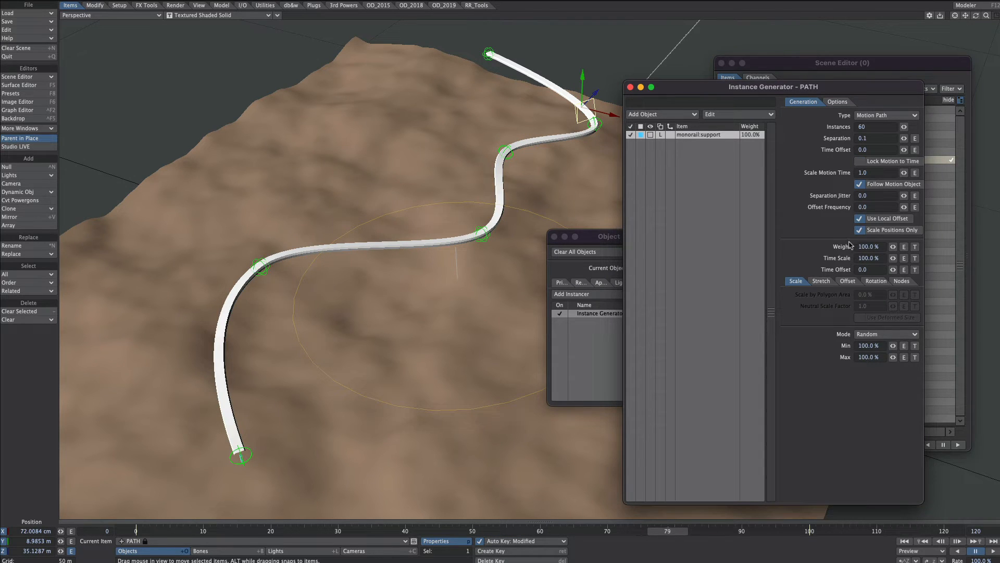
# Turn off Follow Motion Object for the support instances, check them near the path's end, and return the timeline to frame 0
pyautogui.click(892, 186)
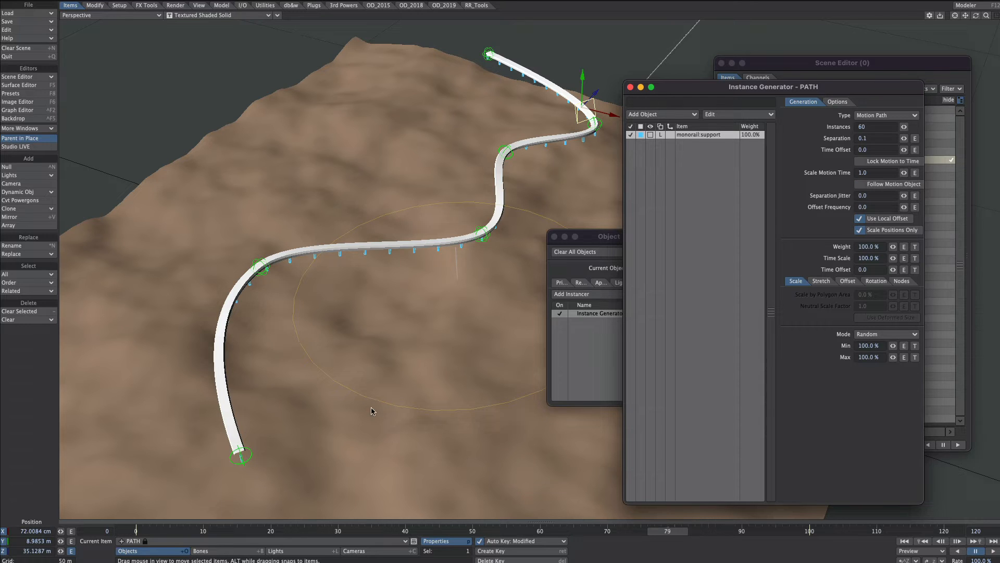
pyautogui.click(635, 520)
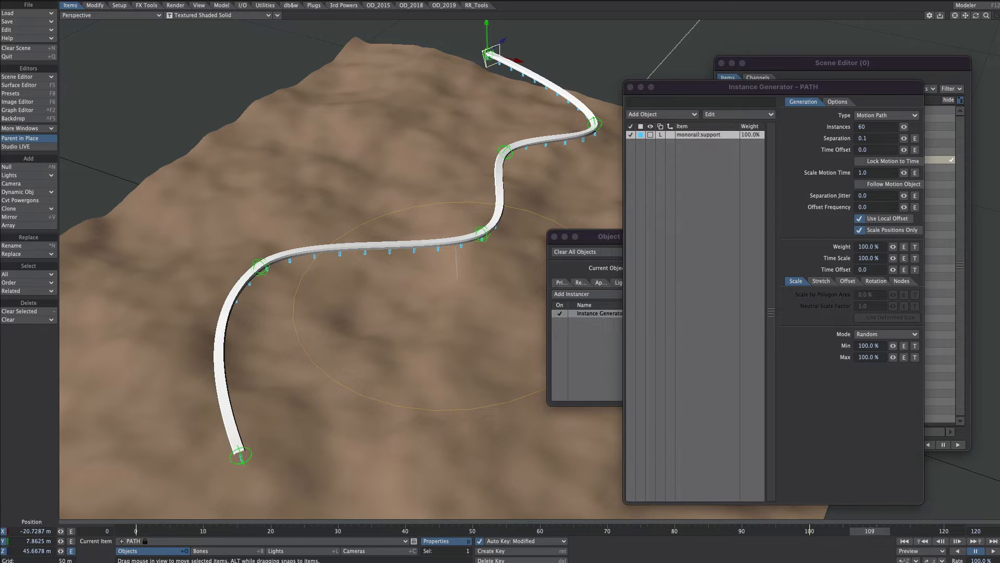
pyautogui.moveTo(870, 531); pyautogui.dragTo(136, 530)
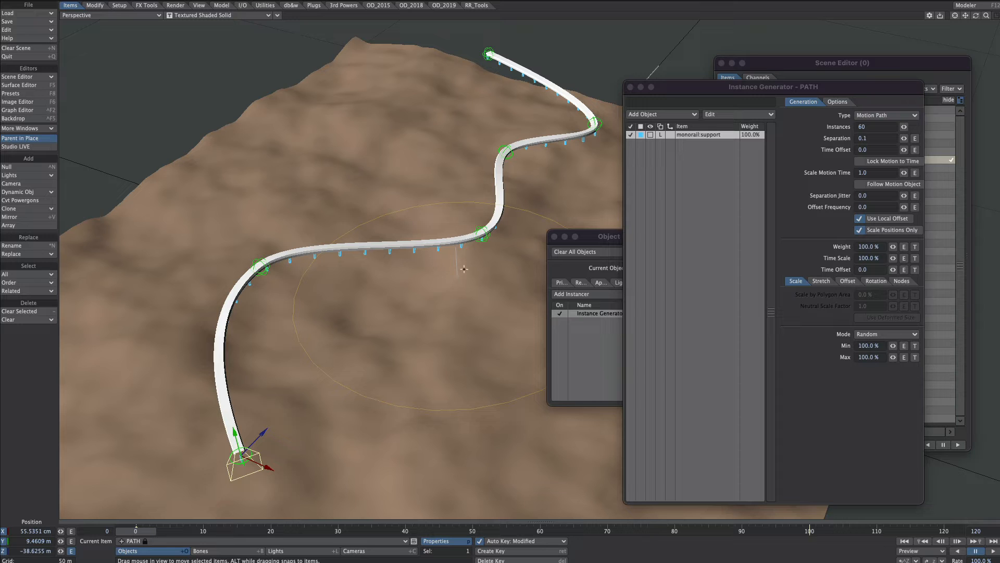
# Reduce the separation of the support instances to about 0.07 and inspect their alignment along the rail with PATH selected
pyautogui.moveTo(905, 138); pyautogui.dragTo(893, 138)
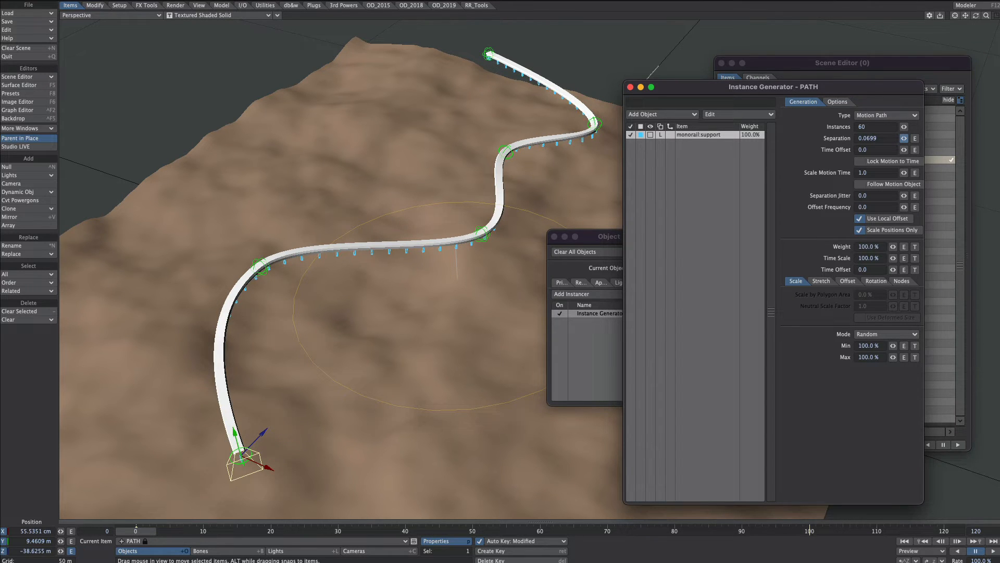
pyautogui.keyDown('ctrl'); pyautogui.keyDown('alt'); pyautogui.moveTo(584, 219); pyautogui.dragTo(625, 167); pyautogui.keyUp('alt'); pyautogui.keyUp('ctrl')
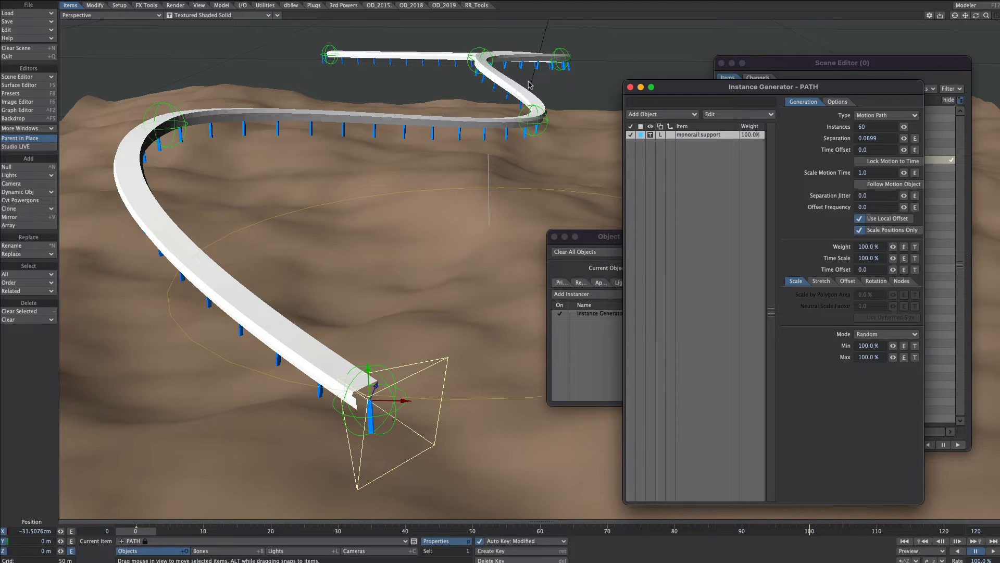
pyautogui.keyDown('alt'); pyautogui.moveTo(464, 190); pyautogui.dragTo(456, 145); pyautogui.keyUp('alt')
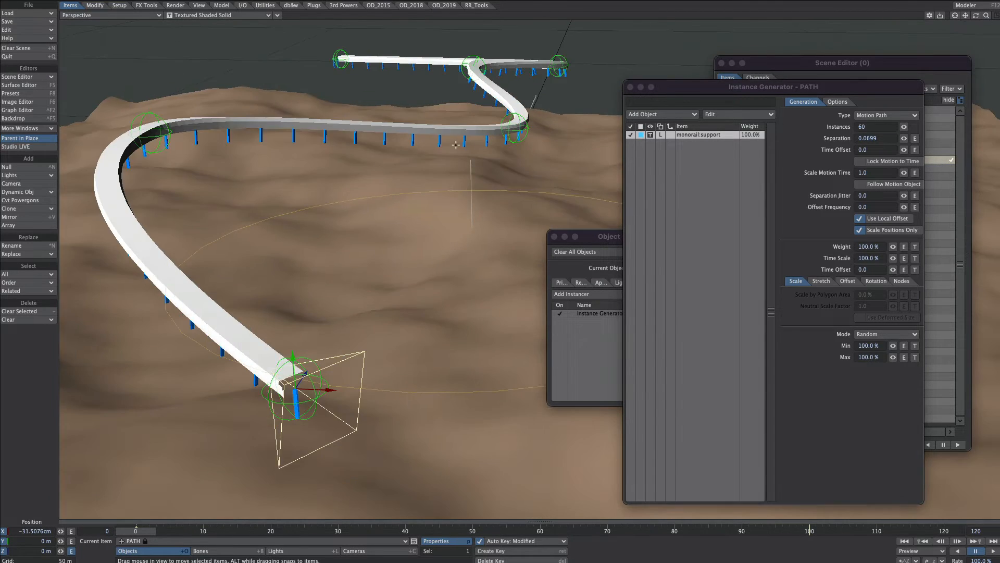
pyautogui.click(233, 541)
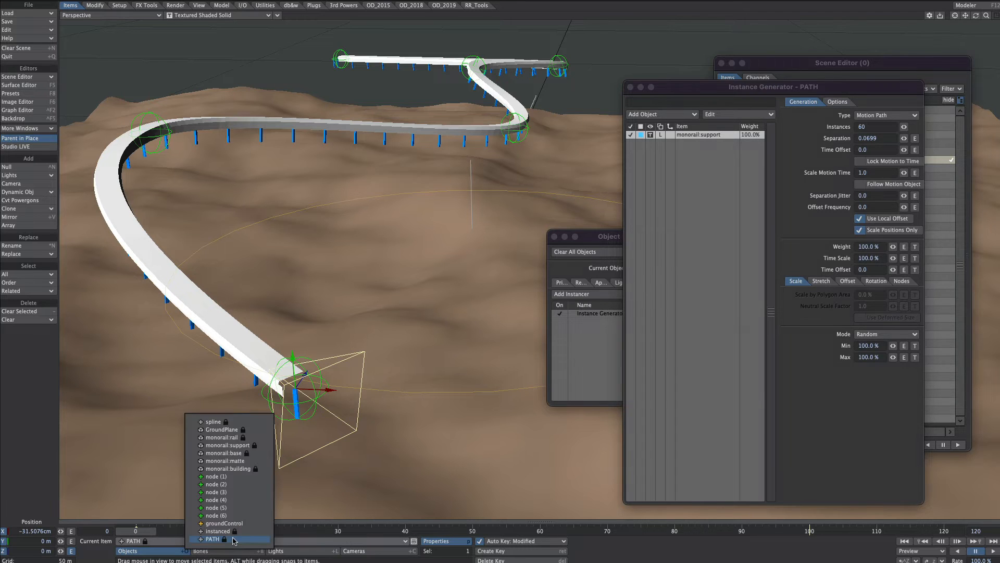
pyautogui.click(233, 541)
pyautogui.moveTo(146, 531)
pyautogui.mouseDown()
pyautogui.moveTo(186, 531)
pyautogui.moveTo(144, 531)
pyautogui.mouseUp()
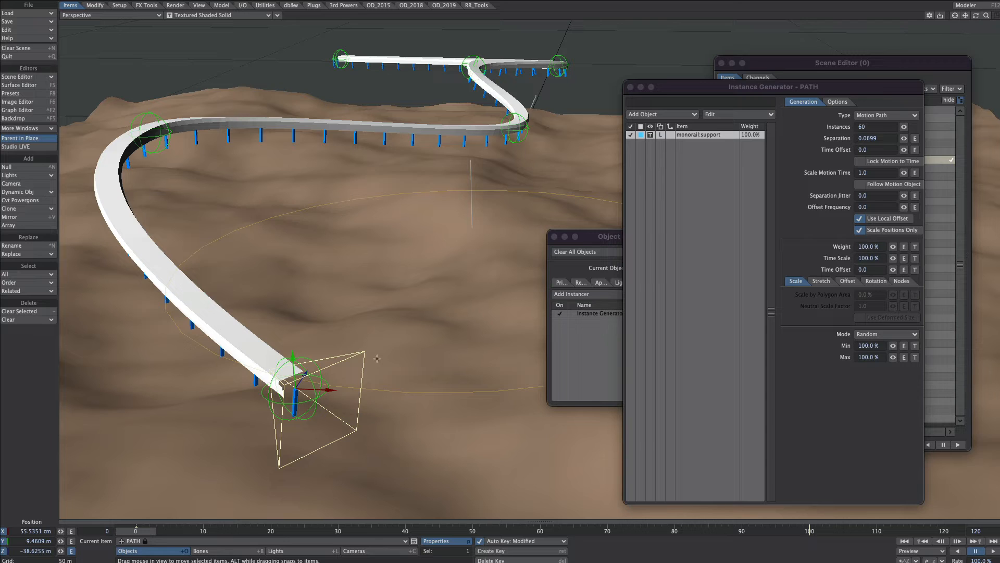
# Set PATH's Bank Controller to Key Frames, trying Key Frames for heading before restoring its Spline Control
pyautogui.press('m')
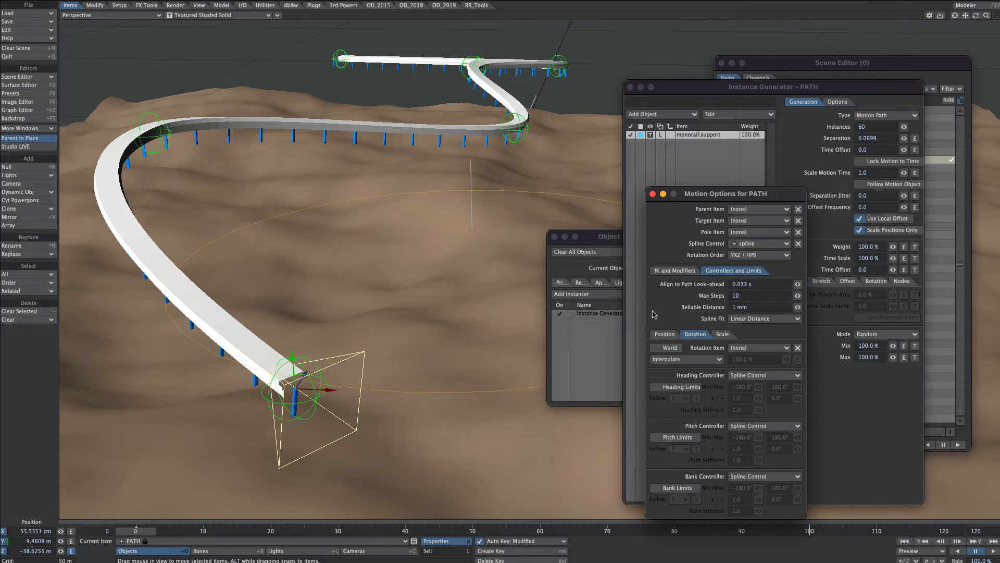
pyautogui.click(737, 375)
pyautogui.click(745, 320)
pyautogui.click(754, 376)
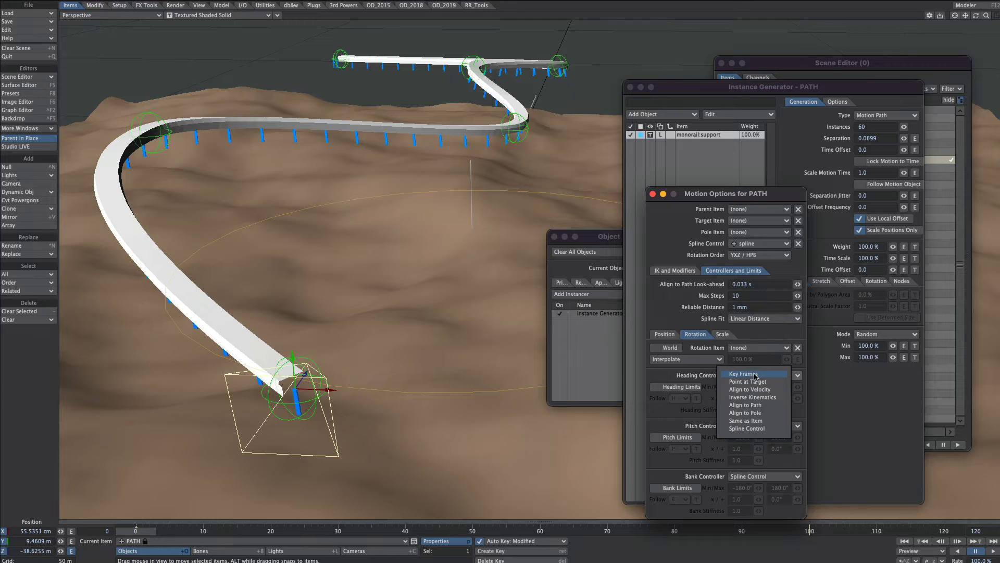
pyautogui.click(754, 375)
pyautogui.click(754, 476)
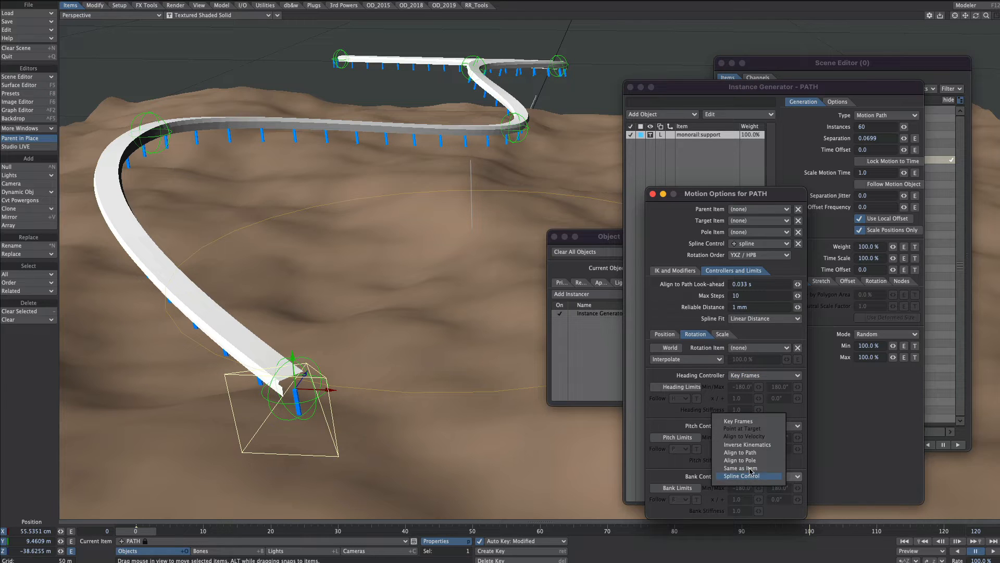
pyautogui.click(752, 423)
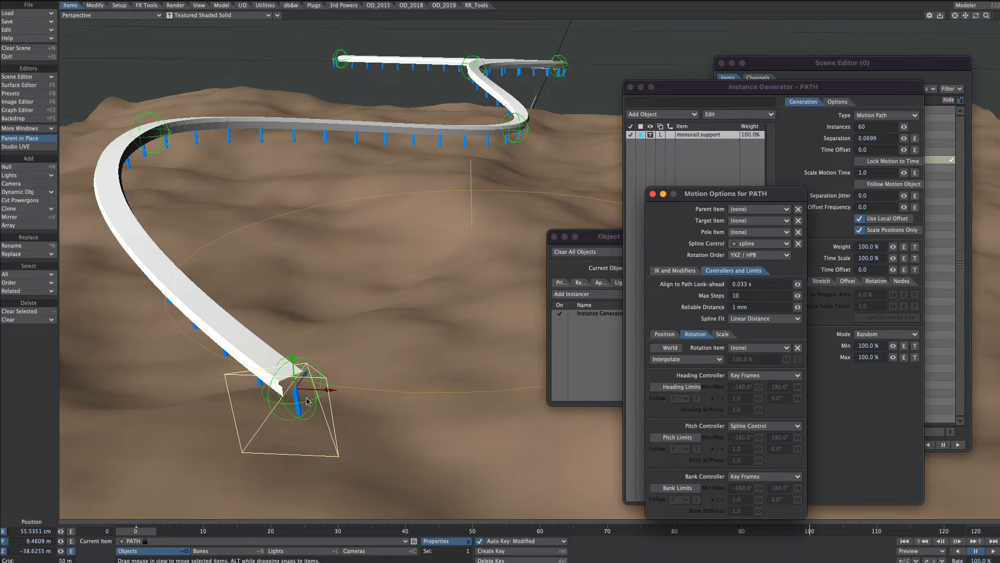
pyautogui.click(754, 377)
pyautogui.click(737, 427)
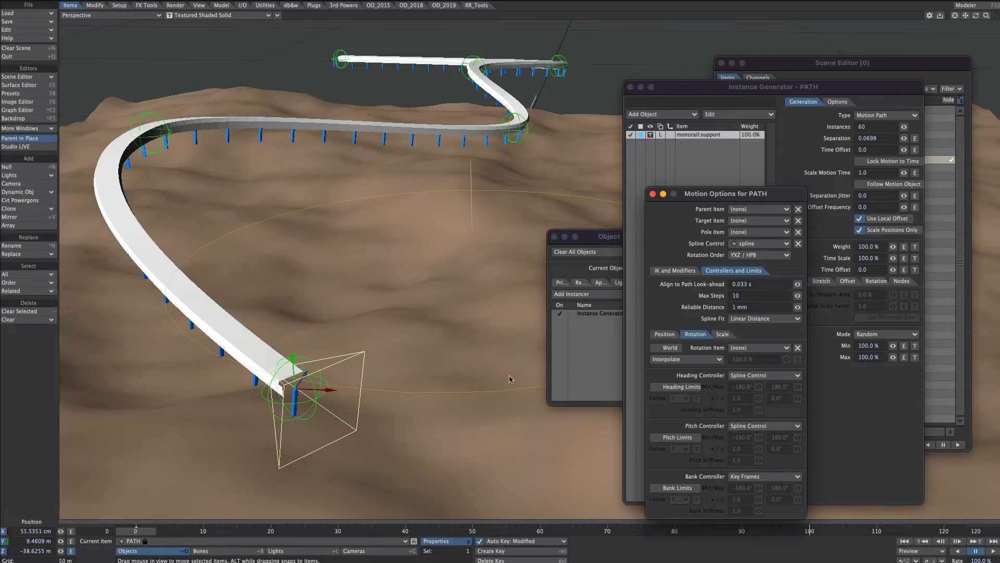
# Stretch the support instances by 200% in Y to exaggerate their tilt along the rail
pyautogui.click(394, 279)
pyautogui.click(884, 388)
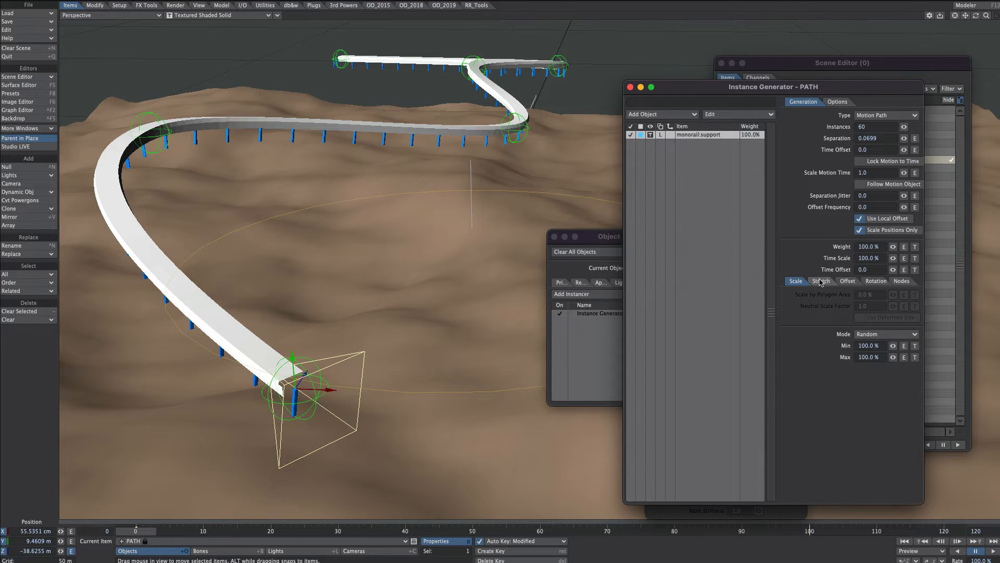
pyautogui.click(821, 281)
pyautogui.click(864, 317)
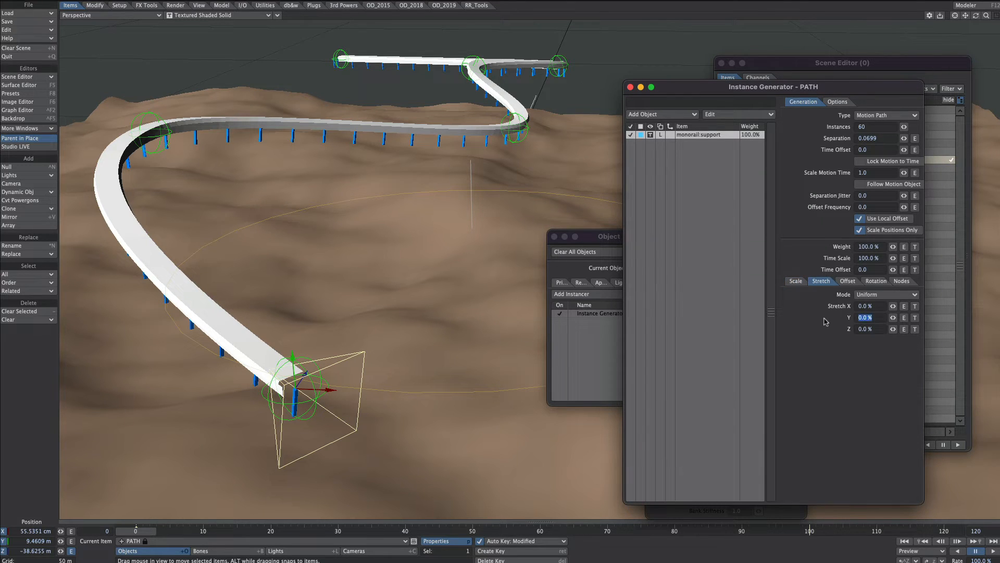
pyautogui.write('200')
pyautogui.press('Tab')
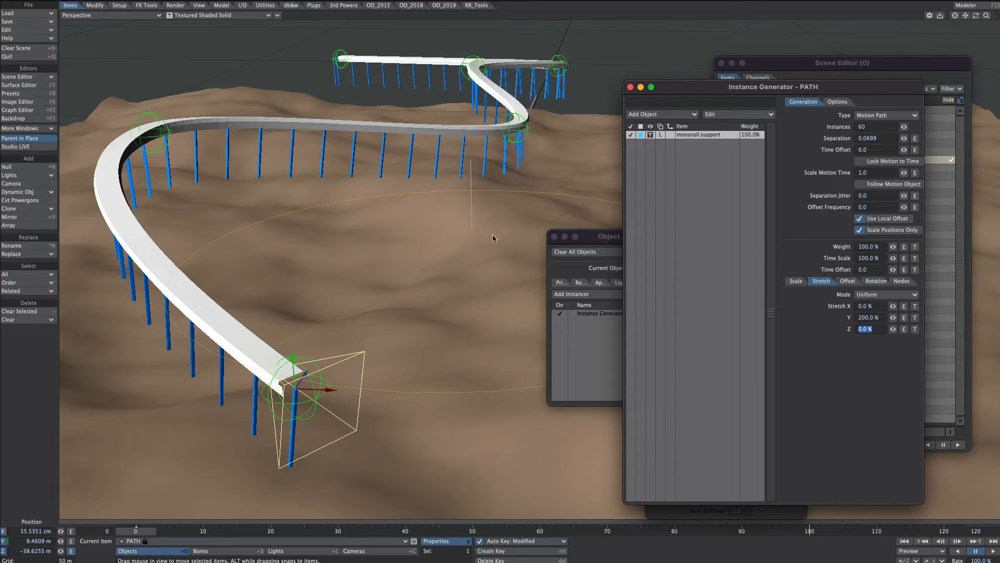
# Set PATH's Pitch Controller to Key Frames and close its motion options
pyautogui.press('m')
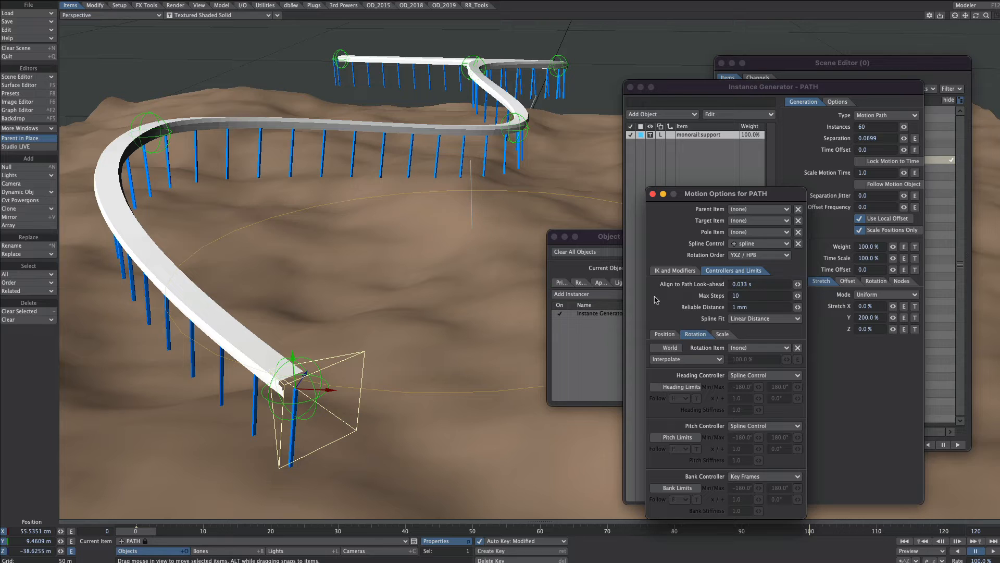
pyautogui.click(734, 427)
pyautogui.click(742, 376)
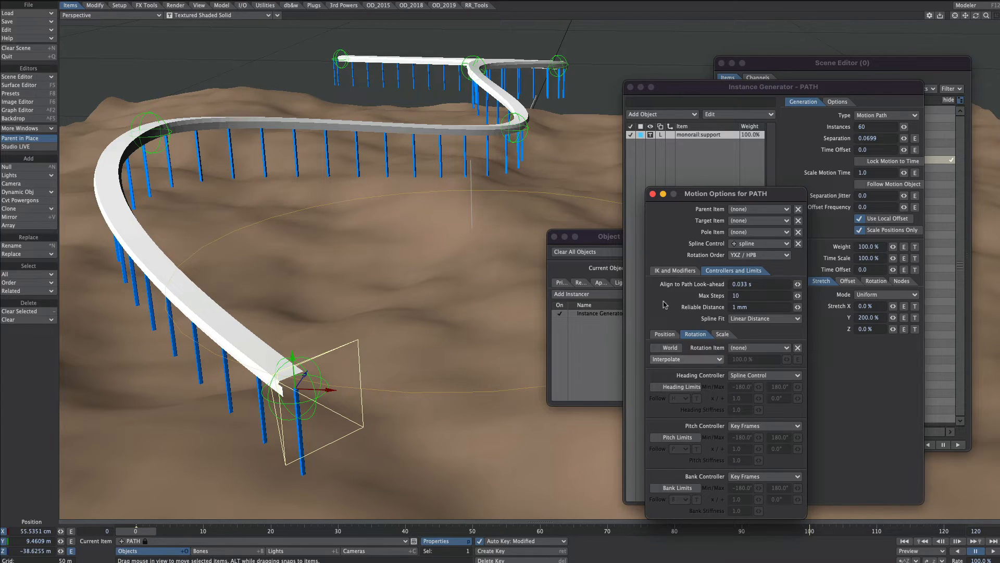
pyautogui.click(653, 194)
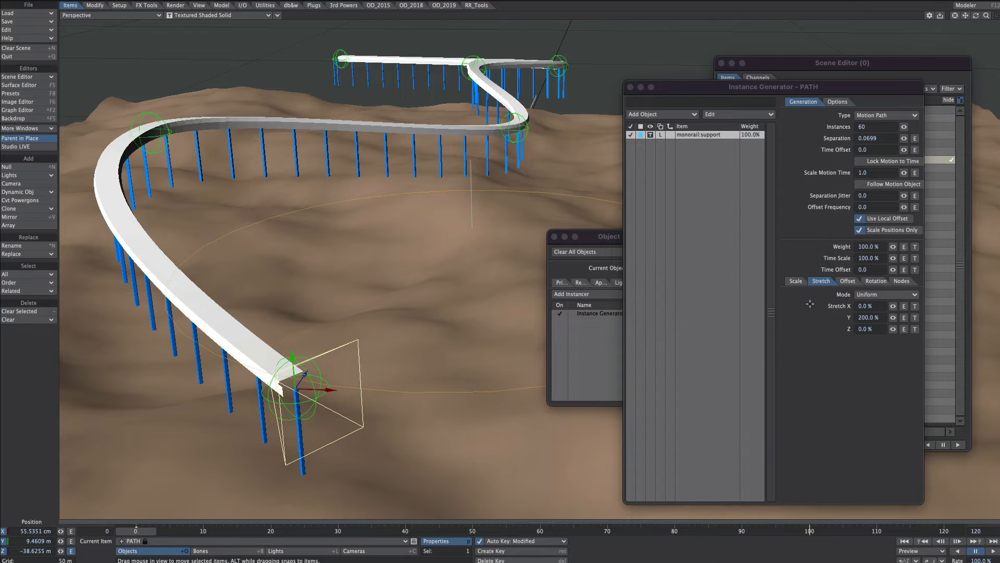
# Reset the support instances' Y stretch to 0%
pyautogui.click(883, 317)
pyautogui.write('0')
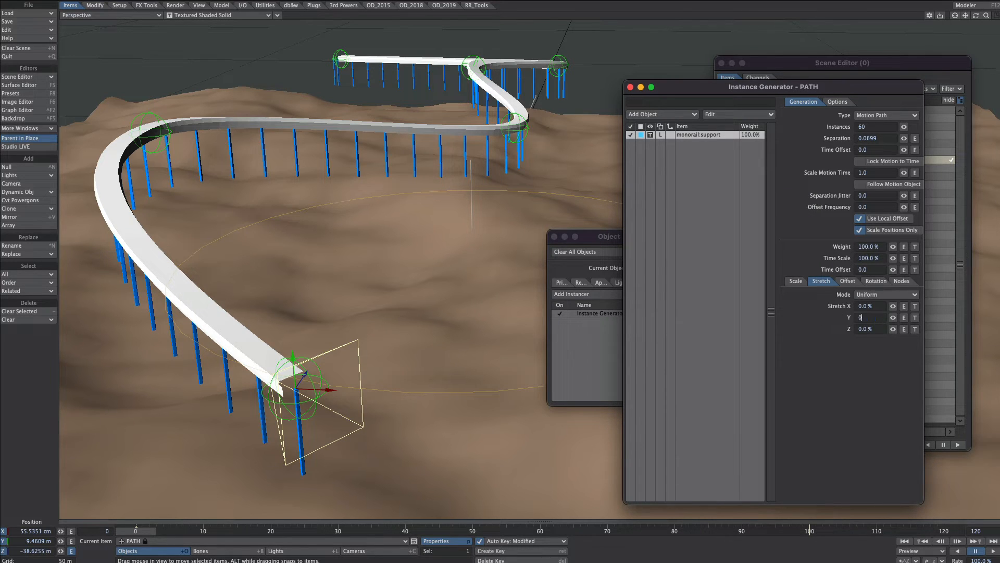
pyautogui.press('Tab')
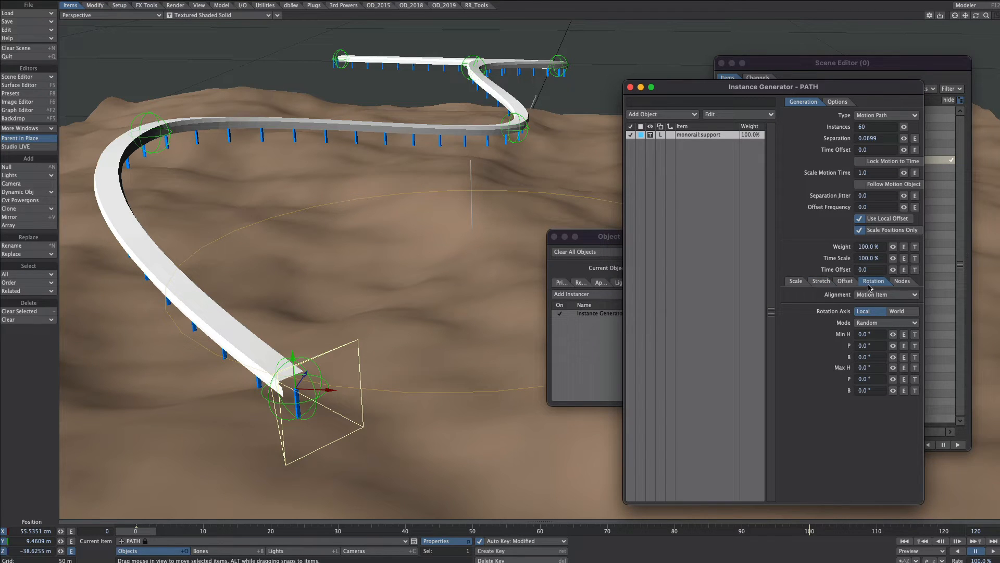
# Try Path as the support instances' rotation alignment, and switch it back to Motion Item
pyautogui.click(880, 296)
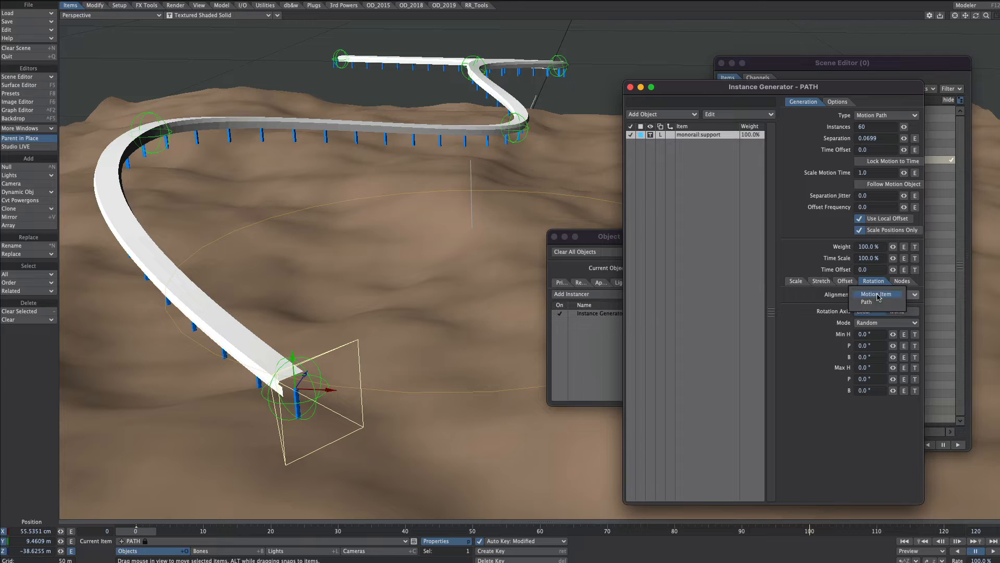
pyautogui.click(901, 296)
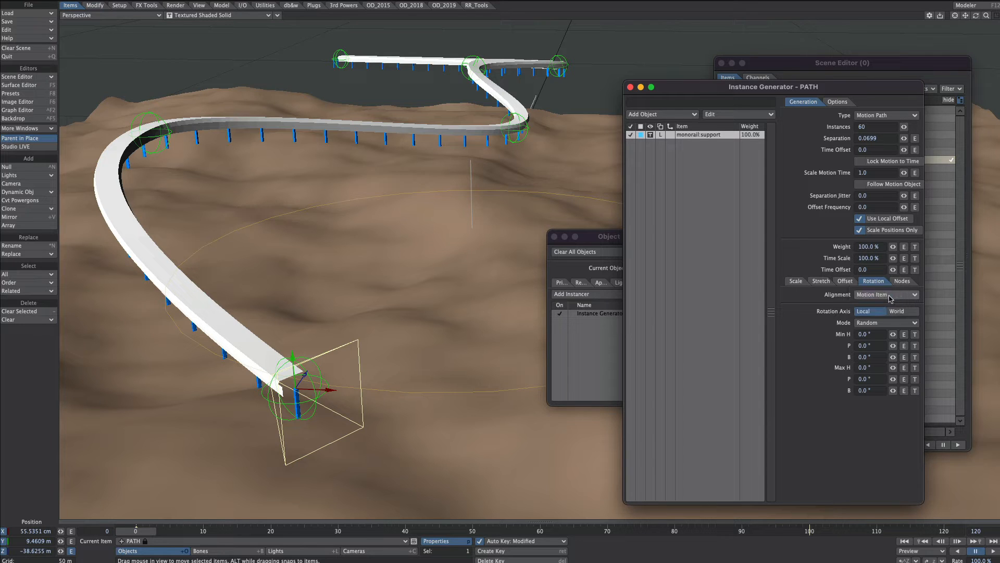
pyautogui.click(888, 295)
pyautogui.click(890, 302)
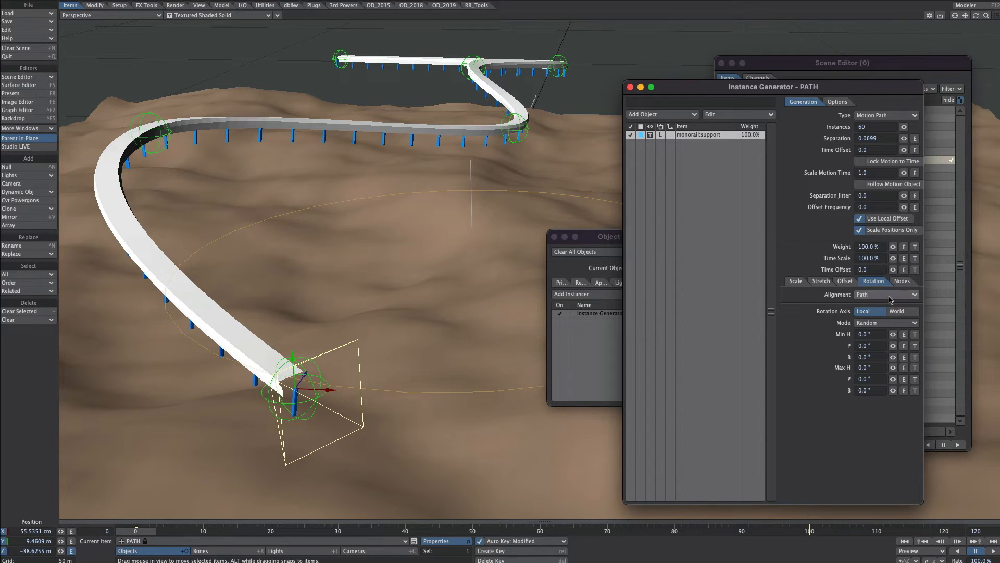
pyautogui.click(890, 295)
pyautogui.click(890, 288)
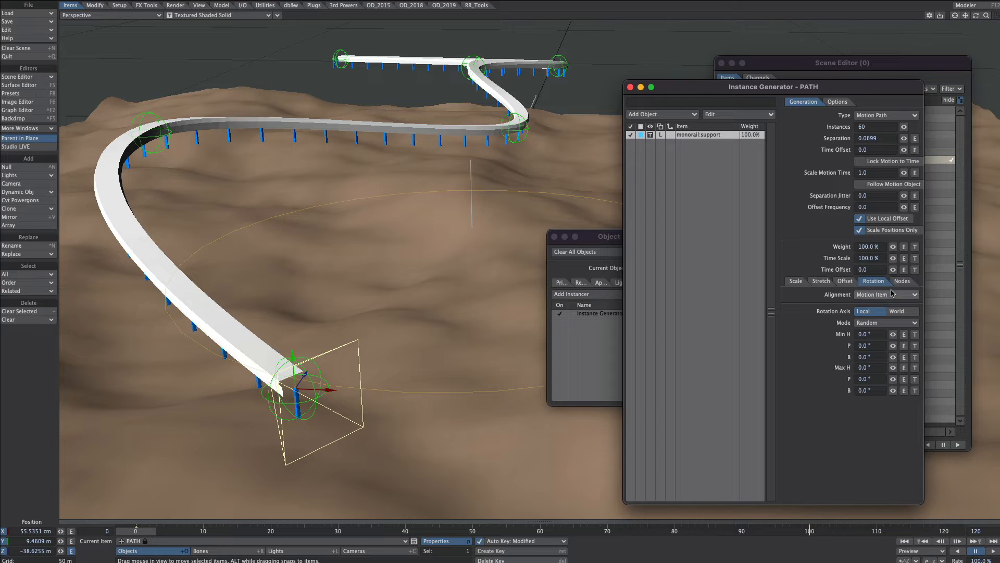
# Try a Y stretch of -100% on the support instances and restore it to 0%
pyautogui.click(821, 281)
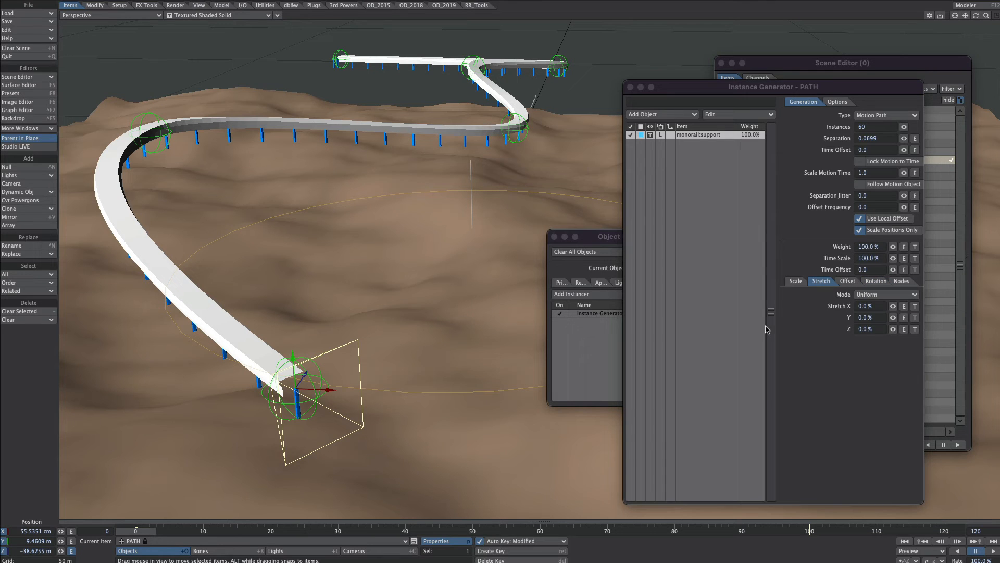
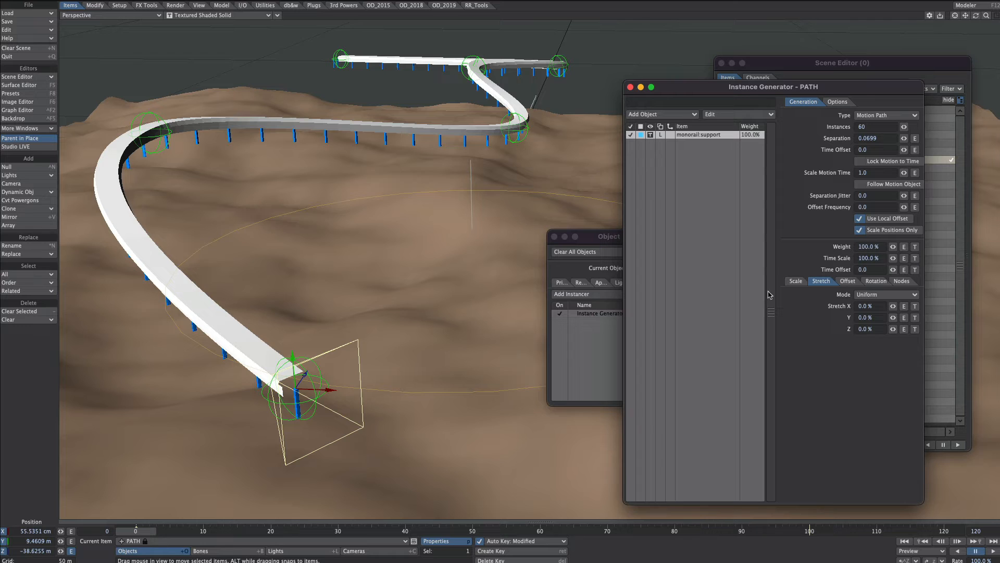
pyautogui.click(878, 318)
pyautogui.write('-100')
pyautogui.press('Tab')
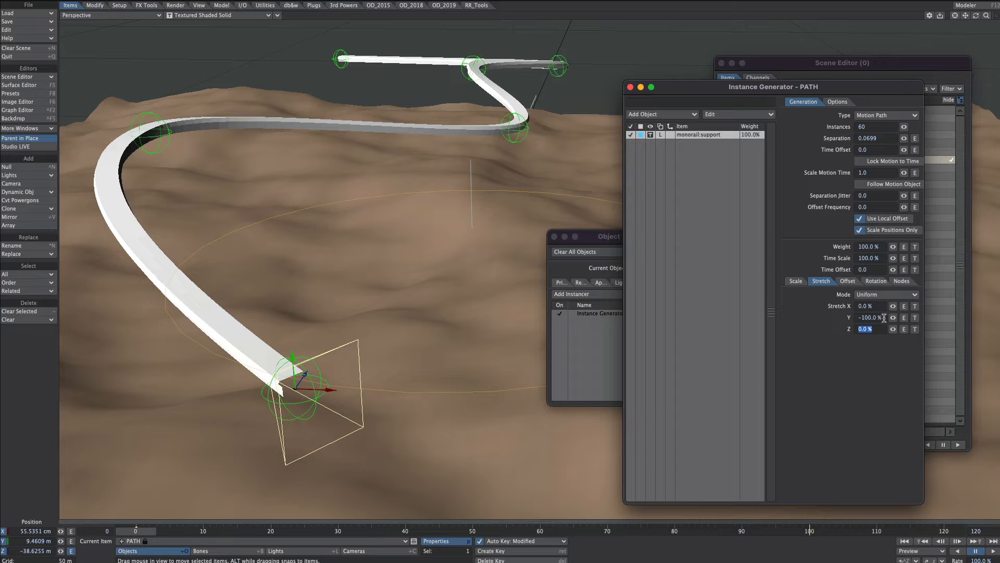
pyautogui.hotkey('shift', 'Tab')
pyautogui.write('0')
pyautogui.press('Tab')
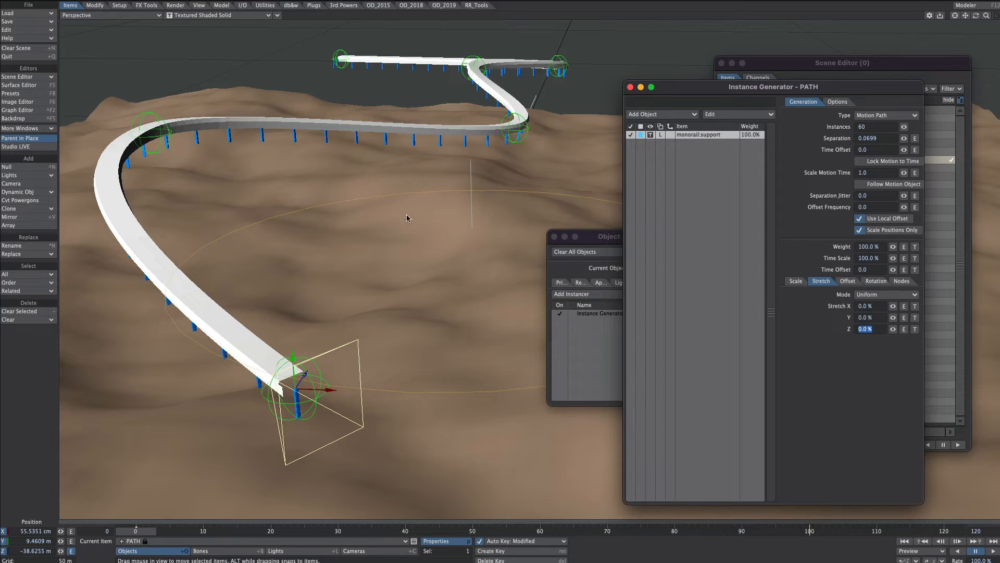
pyautogui.press('Return')
# Enable node control for the PATH Instance Generator and open its node editor
pyautogui.click(861, 297)
pyautogui.click(817, 300)
pyautogui.click(902, 281)
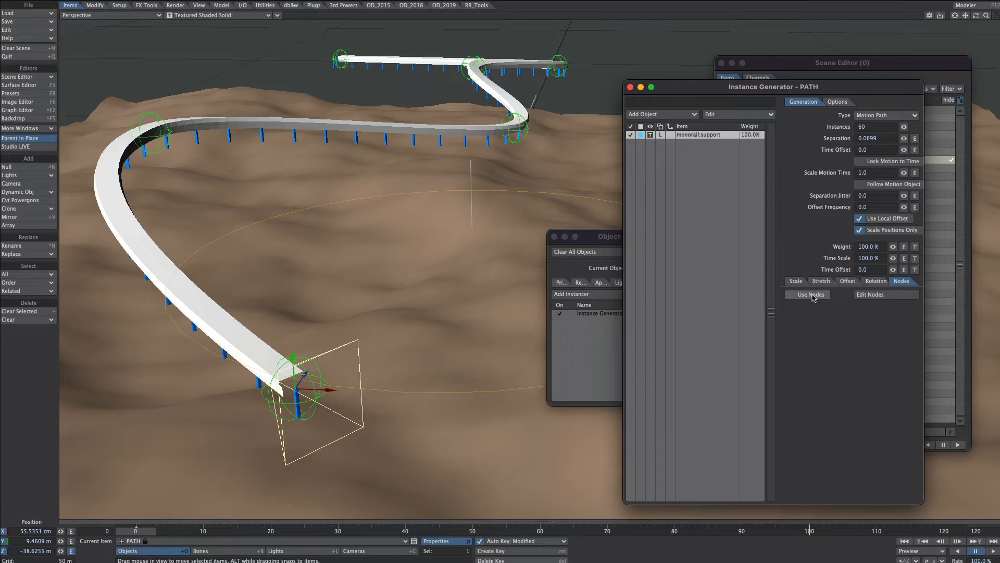
pyautogui.click(813, 296)
pyautogui.click(864, 295)
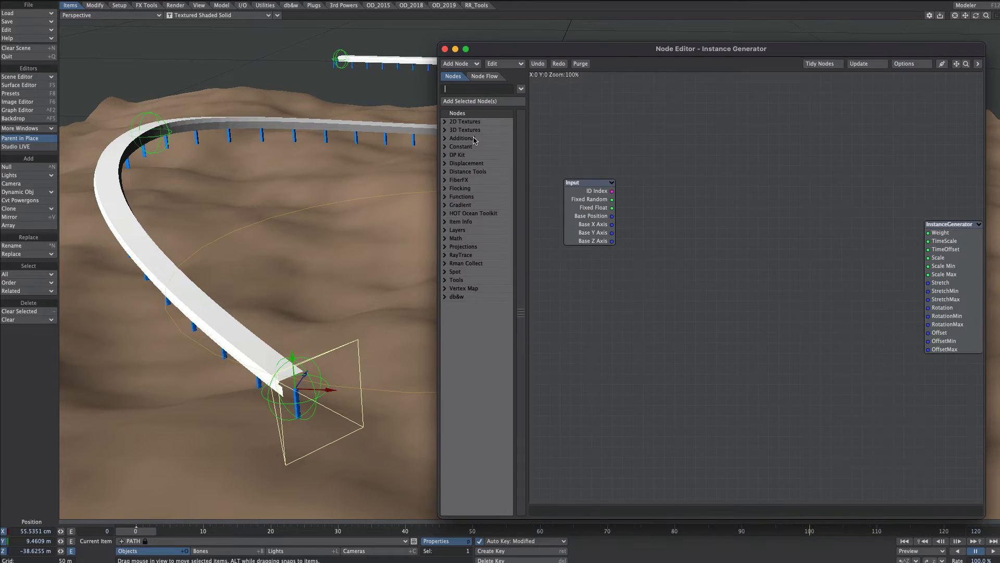
# Add a Ray Cast Geometry node with the Input's Base Position feeding its Ray Origin, and open the node's settings
pyautogui.write('ray')
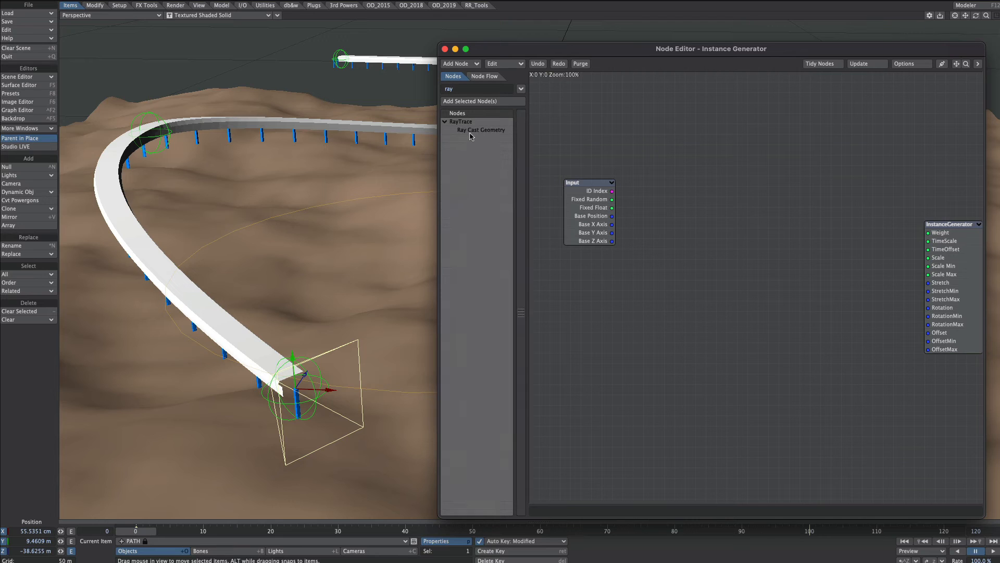
pyautogui.doubleClick(469, 131)
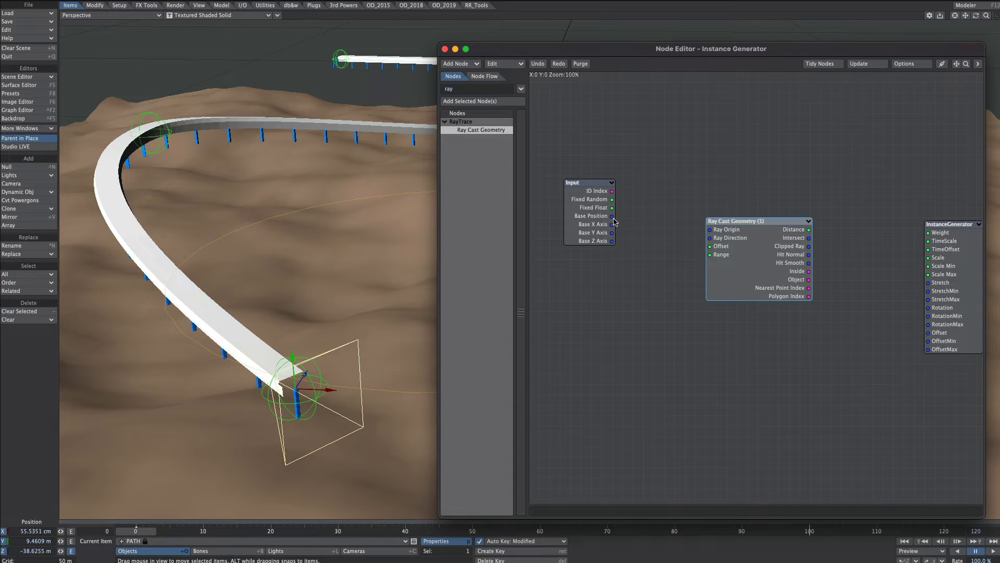
pyautogui.moveTo(613, 216); pyautogui.dragTo(723, 230)
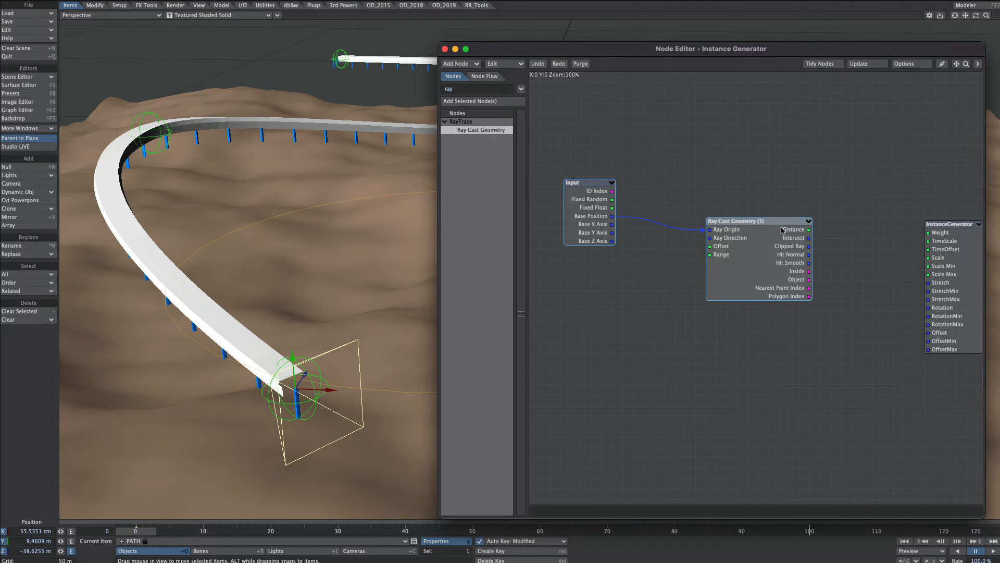
pyautogui.doubleClick(744, 266)
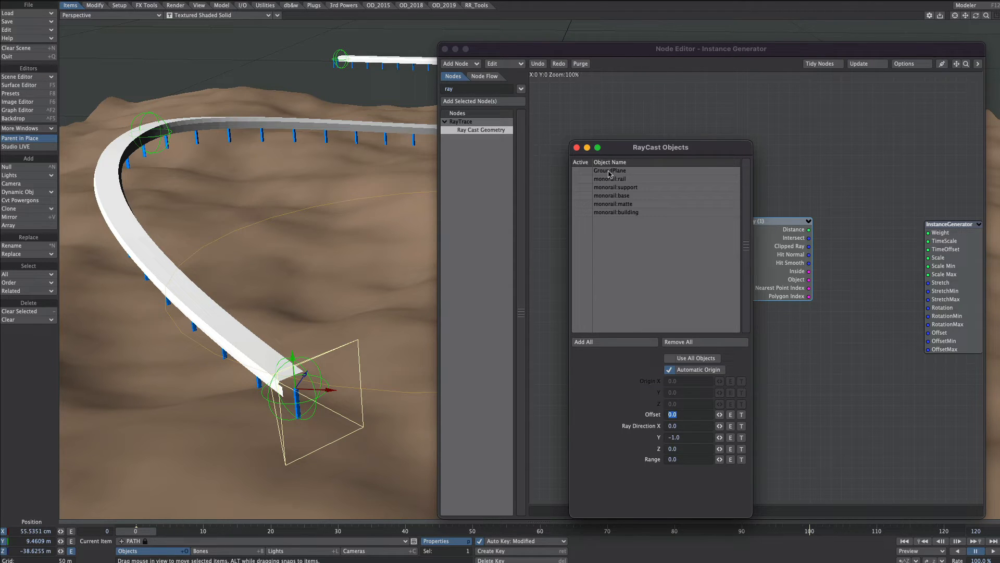
# Make GroundPlane an active object for the Ray Cast Geometry node and close its settings
pyautogui.click(579, 171)
pyautogui.click(577, 147)
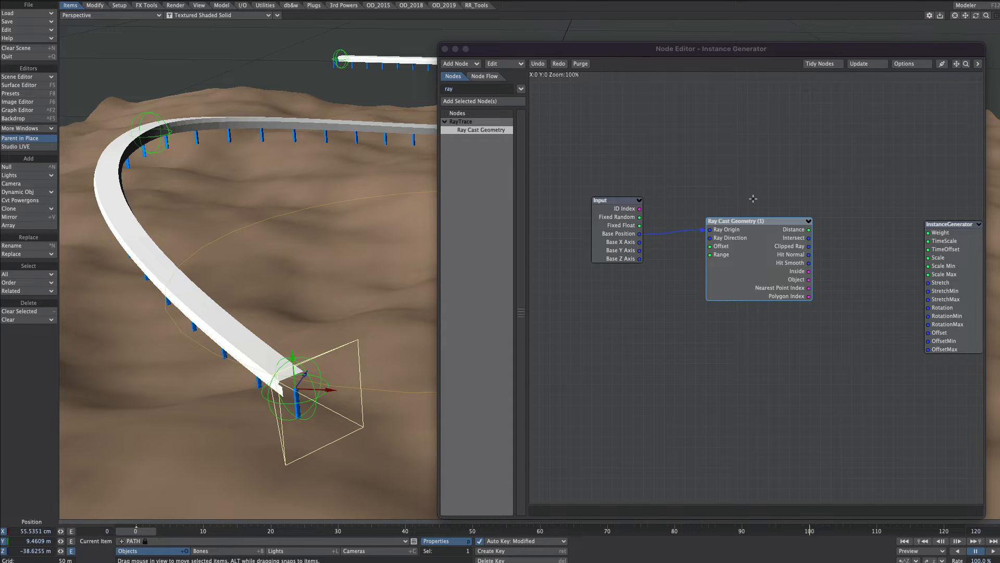
# Try feeding the Ray Cast Geometry node's Clipped Ray output directly into the instances' Stretch, and disconnect it again
pyautogui.moveTo(809, 247); pyautogui.dragTo(942, 284)
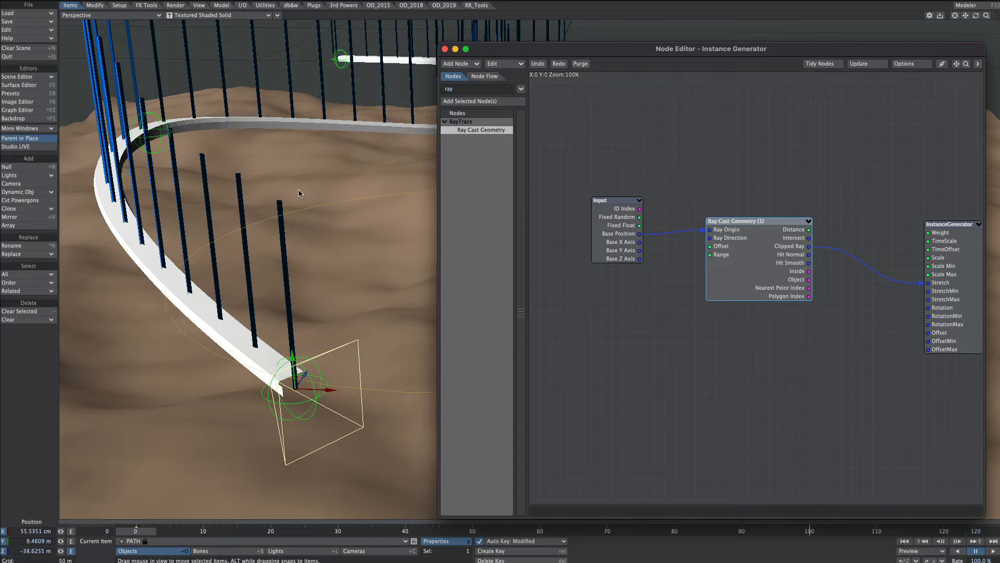
pyautogui.keyDown('alt'); pyautogui.moveTo(281, 238); pyautogui.dragTo(205, 318); pyautogui.keyUp('alt')
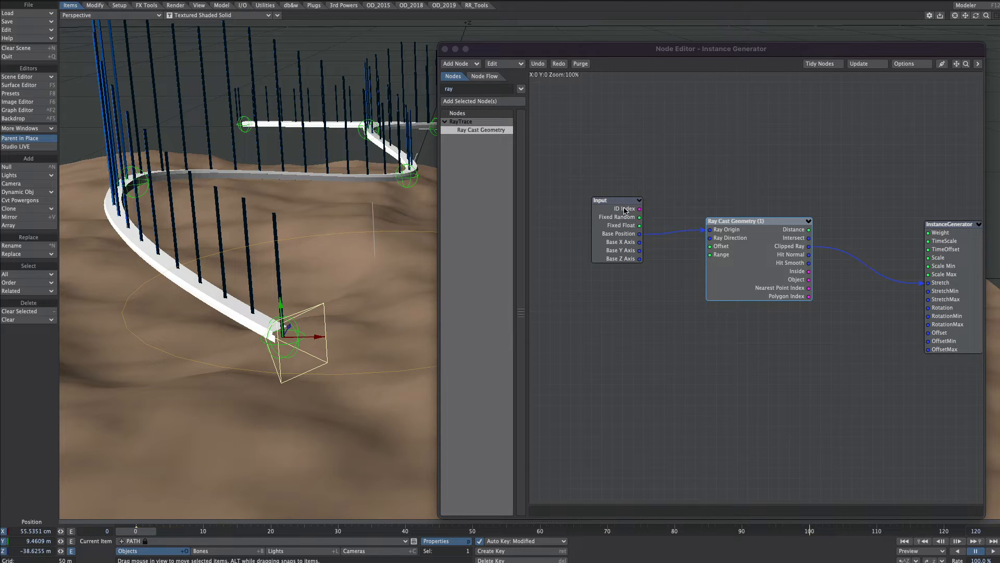
pyautogui.click(619, 324)
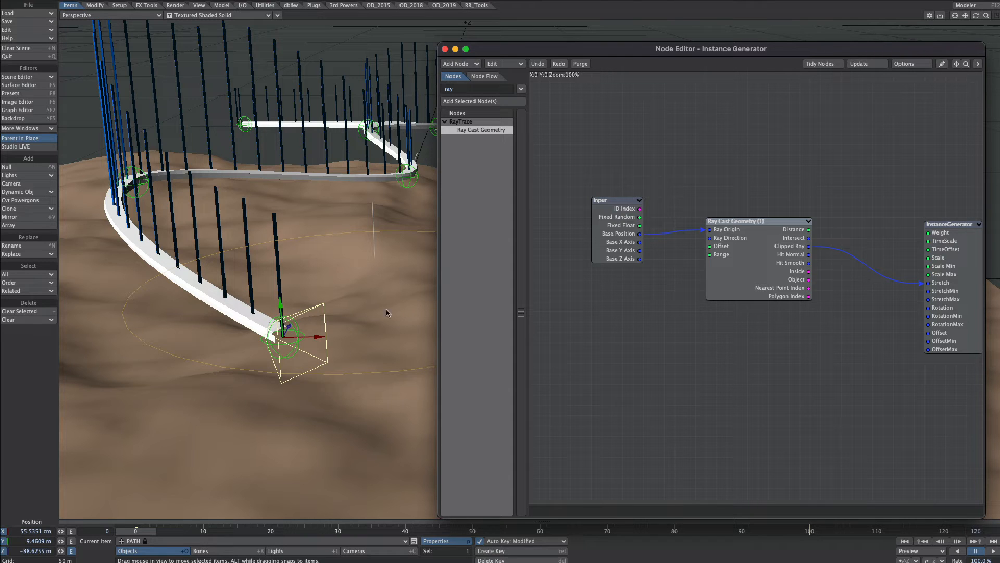
pyautogui.moveTo(920, 284); pyautogui.dragTo(837, 257)
# Add a Vector Scalar node fed by the Clipped Ray output and set it to extract the Y Channel
pyautogui.doubleClick(446, 88)
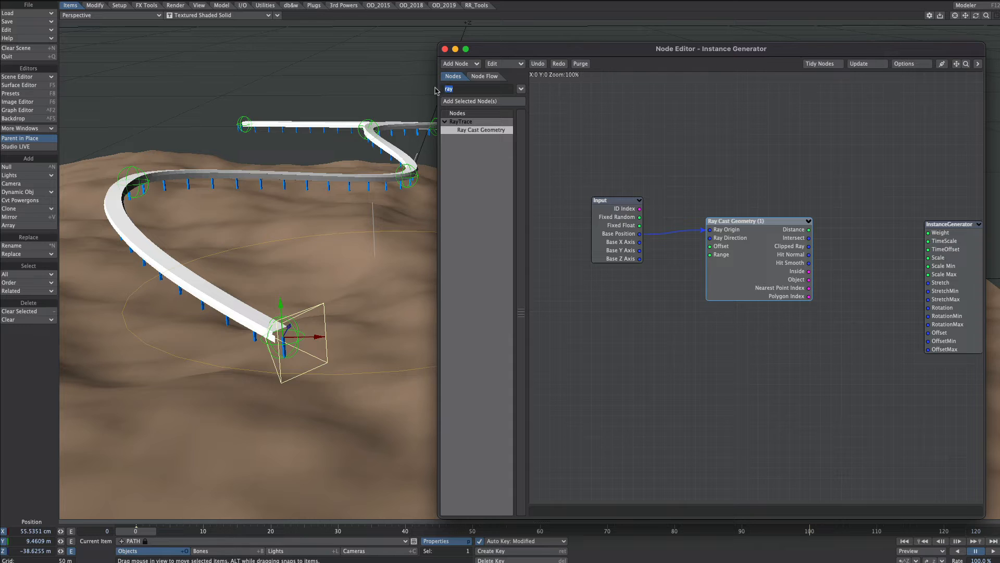
pyautogui.write('vector s')
pyautogui.moveTo(474, 130); pyautogui.dragTo(835, 366)
pyautogui.moveTo(808, 246); pyautogui.dragTo(814, 364)
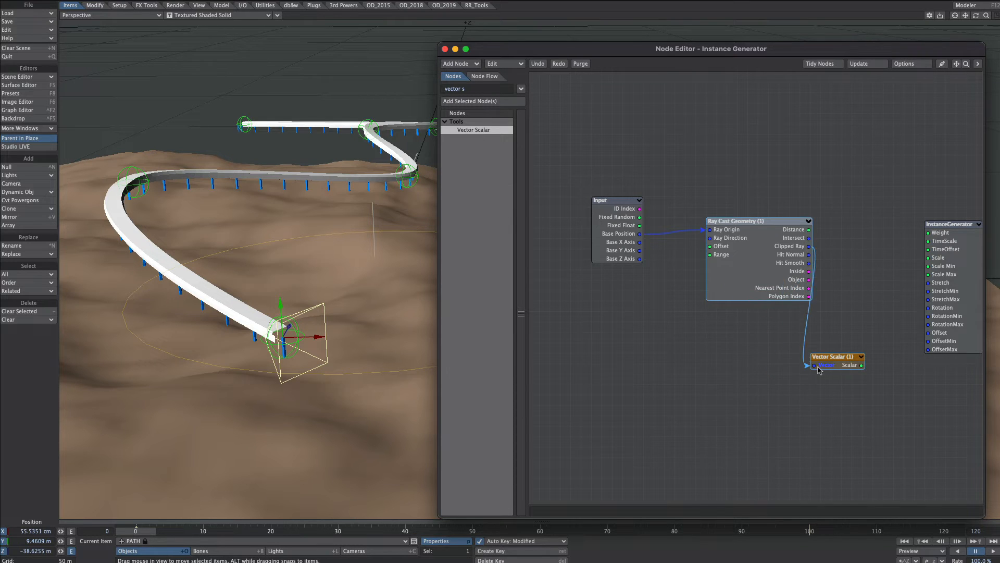
pyautogui.doubleClick(831, 361)
pyautogui.click(750, 366)
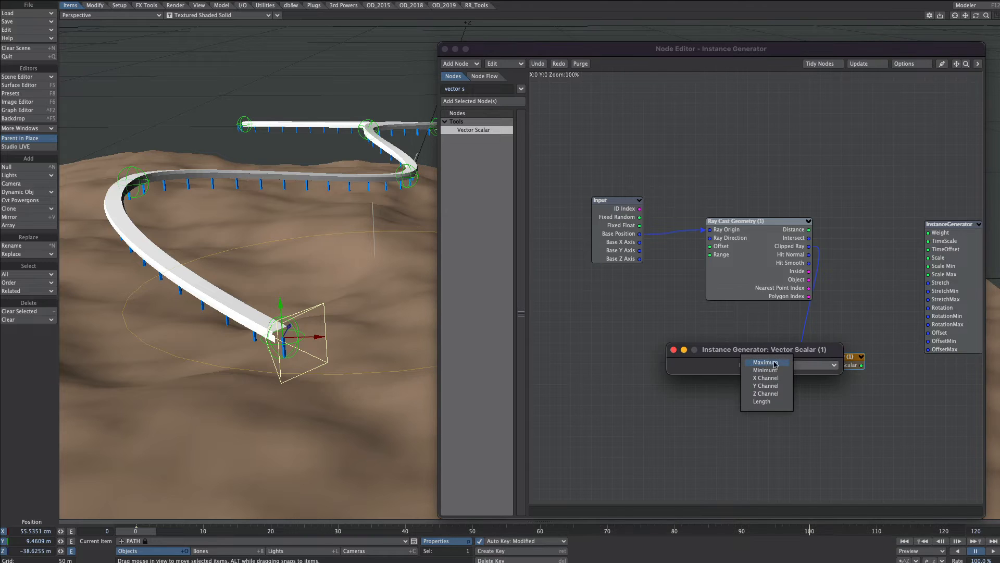
pyautogui.click(766, 386)
pyautogui.click(673, 349)
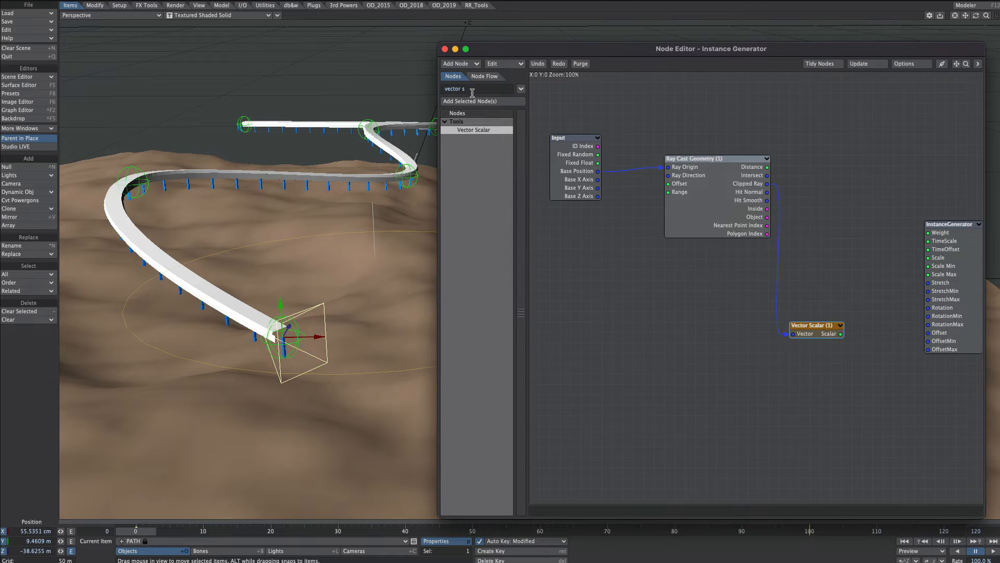
# Add a Make Vector node with the Vector Scalar output feeding its Y input, and connect its vector to Stretch
pyautogui.moveTo(472, 90); pyautogui.dragTo(439, 90)
pyautogui.write('make')
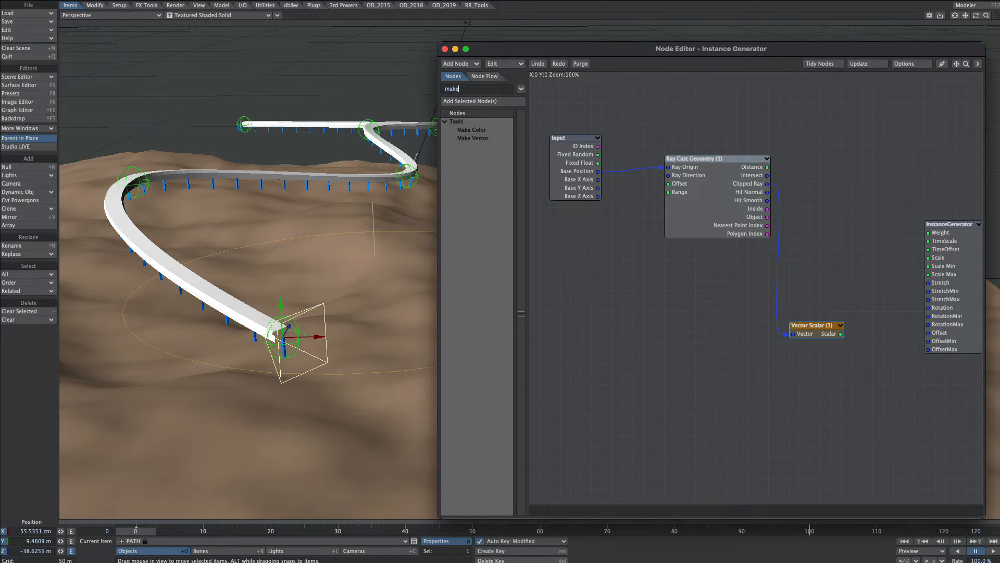
pyautogui.doubleClick(473, 139)
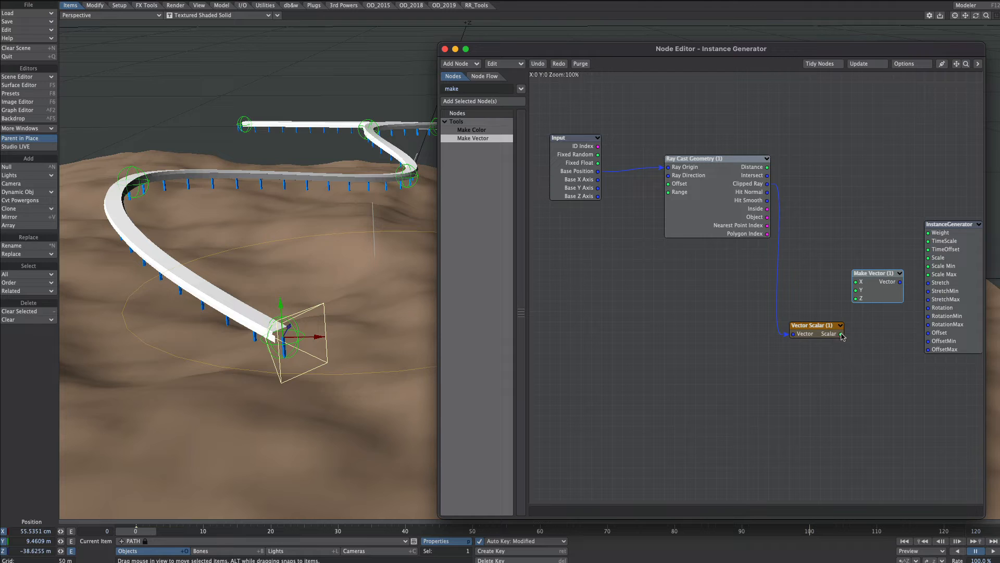
pyautogui.moveTo(841, 335); pyautogui.dragTo(863, 291)
pyautogui.moveTo(819, 329); pyautogui.dragTo(788, 319)
pyautogui.moveTo(865, 290); pyautogui.dragTo(854, 279)
pyautogui.doubleClick(866, 284)
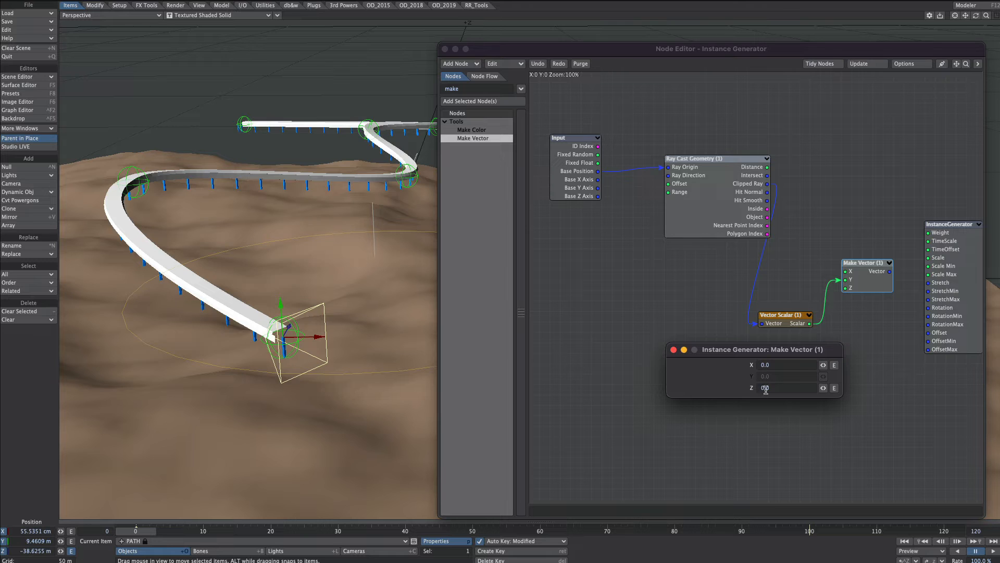
pyautogui.click(673, 350)
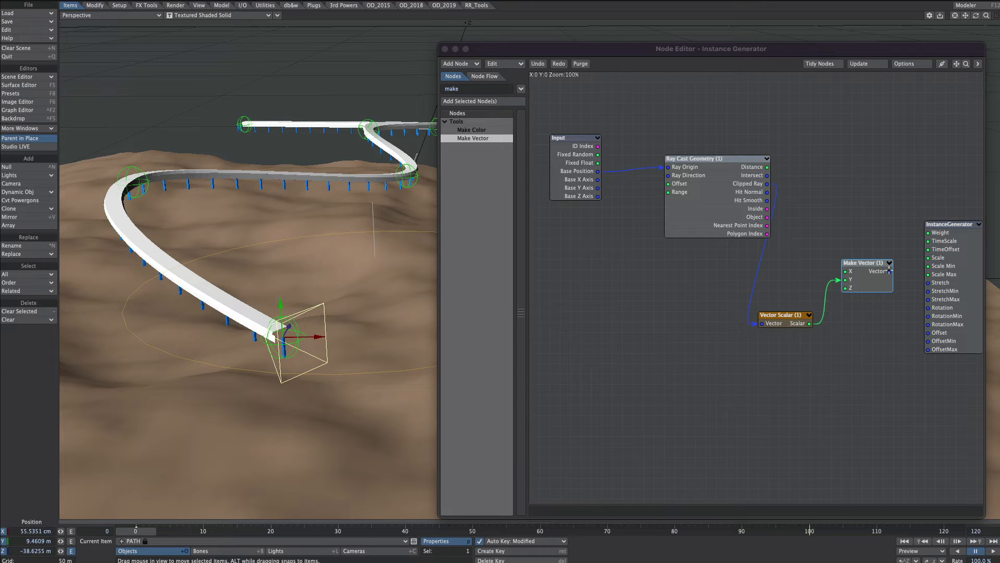
pyautogui.moveTo(889, 271); pyautogui.dragTo(930, 283)
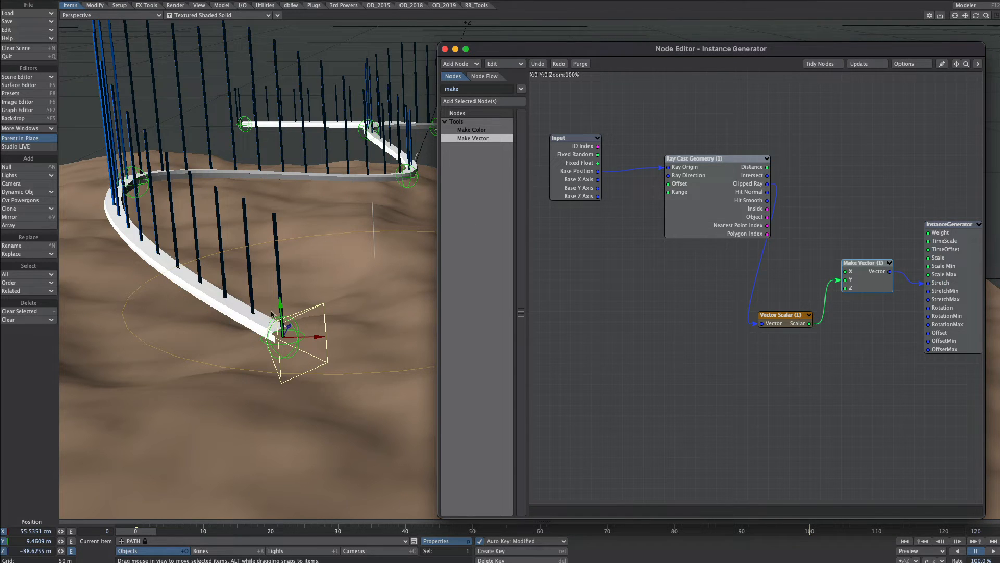
# Insert a scalar Multiply node between Vector Scalar and Make Vector's Y, with its B value set to -1
pyautogui.click(470, 103)
pyautogui.write('mul')
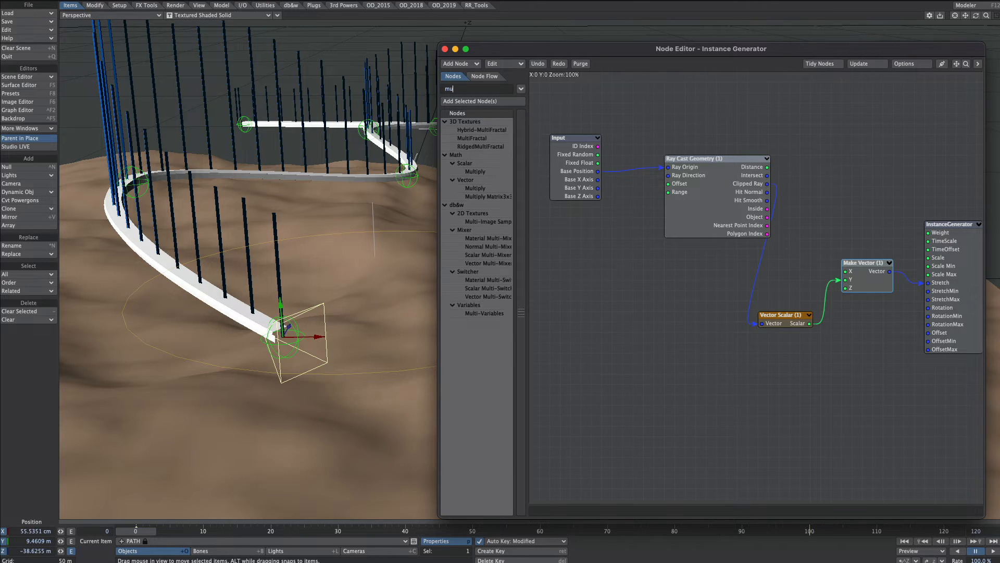
pyautogui.doubleClick(475, 171)
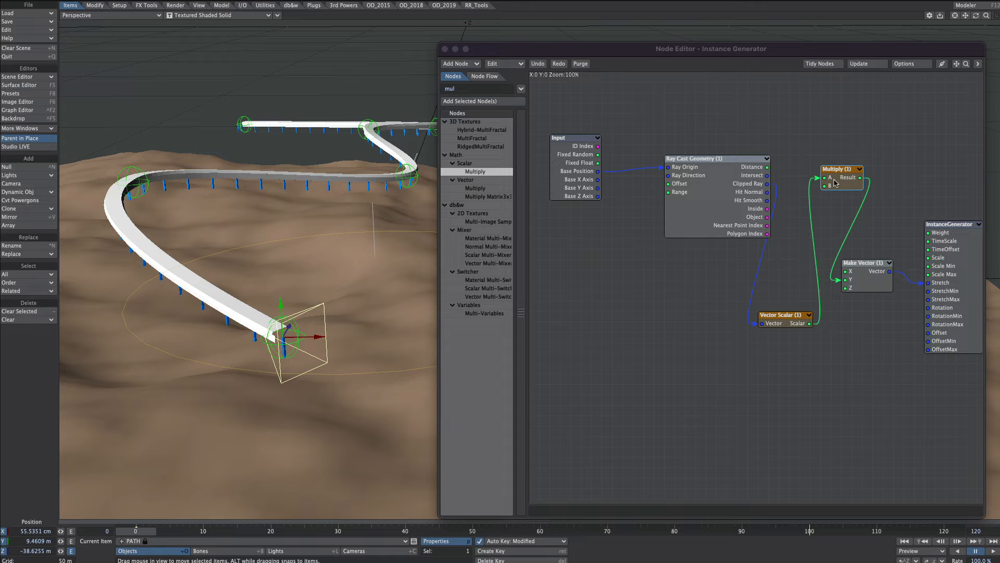
pyautogui.doubleClick(835, 183)
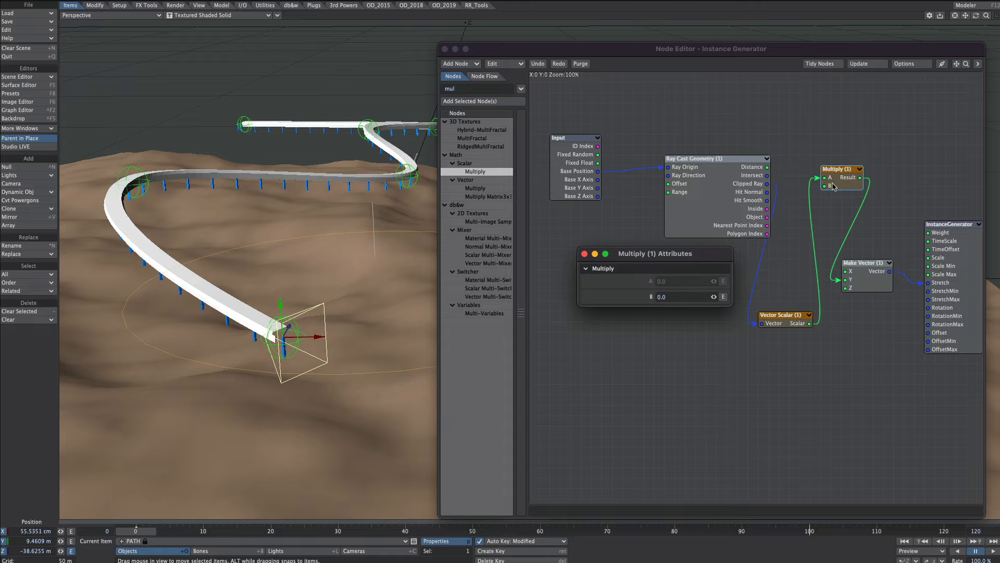
pyautogui.click(661, 296)
pyautogui.write('-1')
pyautogui.click(373, 259)
pyautogui.moveTo(341, 240)
pyautogui.keyDown('alt'); pyautogui.mouseDown()
pyautogui.moveTo(328, 164)
pyautogui.moveTo(269, 134)
pyautogui.moveTo(331, 162)
pyautogui.mouseUp(); pyautogui.keyUp('alt')
pyautogui.click(584, 253)
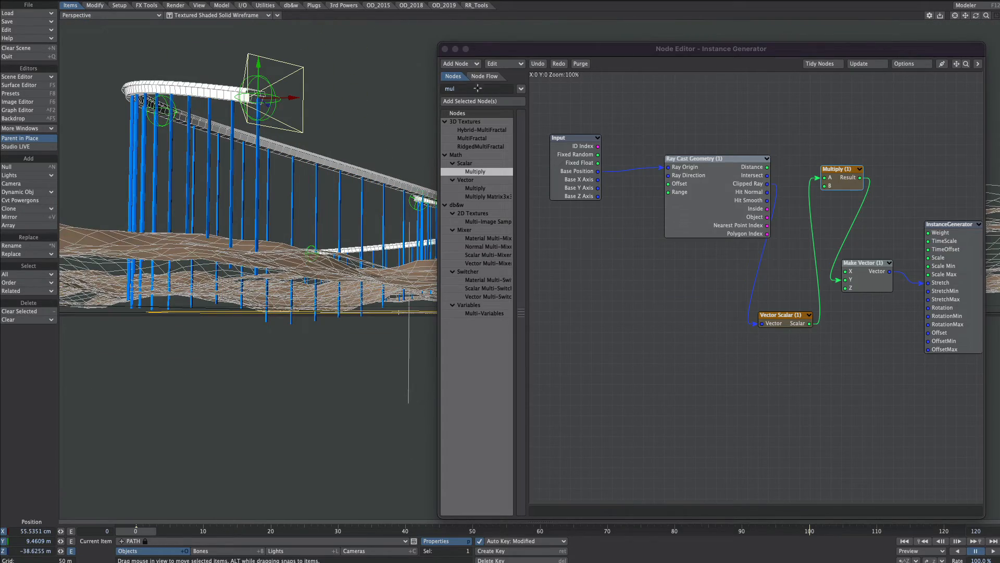
# Add a scalar Remap node and rearrange the existing nodes to make room for it ahead of Make Vector
pyautogui.click(478, 89)
pyautogui.write('rem')
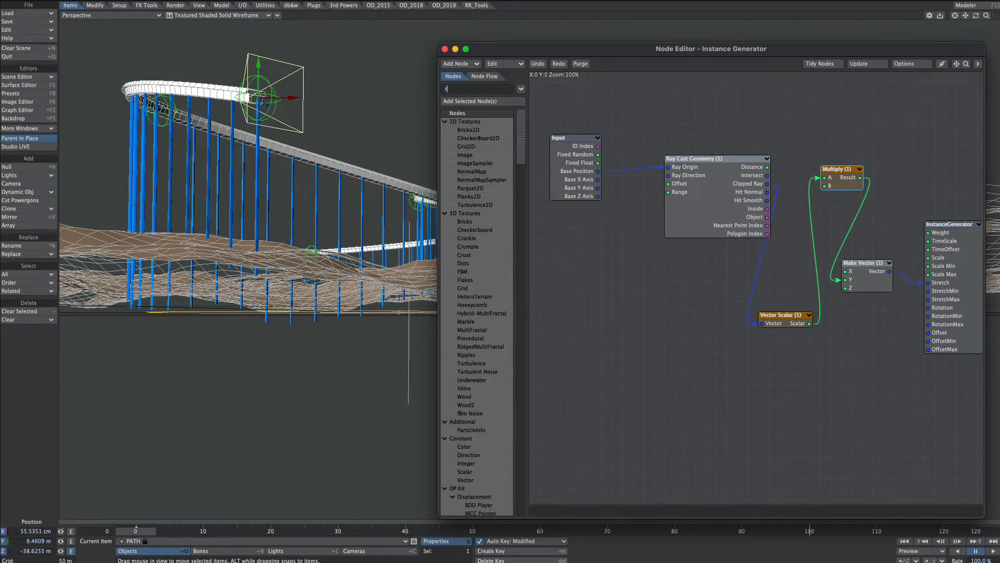
pyautogui.doubleClick(474, 138)
pyautogui.moveTo(741, 276); pyautogui.dragTo(793, 284)
pyautogui.moveTo(715, 226); pyautogui.dragTo(673, 152)
pyautogui.moveTo(770, 319); pyautogui.dragTo(759, 121)
pyautogui.moveTo(678, 151); pyautogui.dragTo(667, 151)
pyautogui.moveTo(573, 151); pyautogui.dragTo(482, 151)
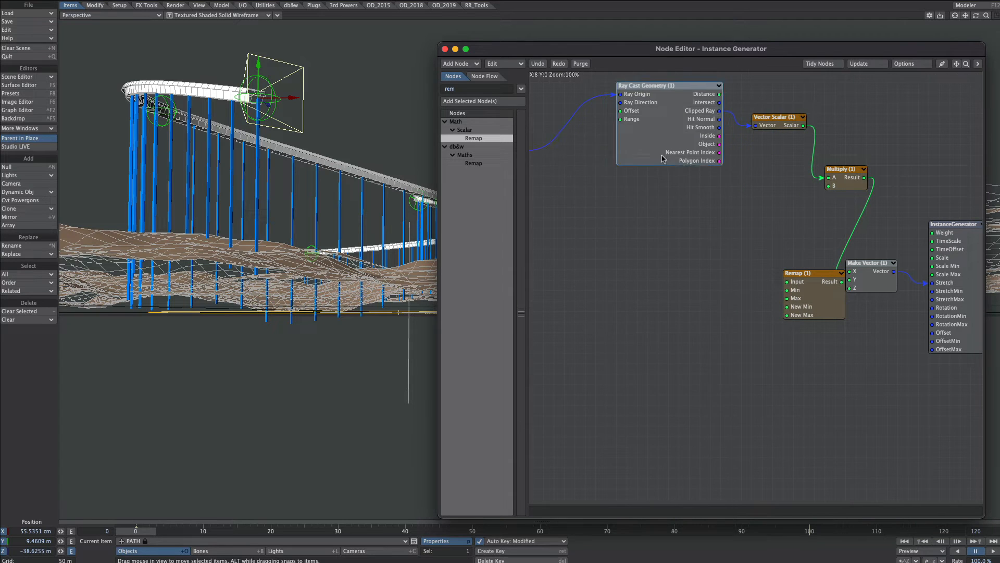
pyautogui.moveTo(663, 157); pyautogui.dragTo(632, 167)
pyautogui.moveTo(771, 120); pyautogui.dragTo(740, 99)
pyautogui.moveTo(840, 176); pyautogui.dragTo(715, 249)
pyautogui.moveTo(796, 291); pyautogui.dragTo(776, 332)
# Route the Multiply result through the Remap node's Input and connect the Remap result to Make Vector's Y
pyautogui.moveTo(738, 251); pyautogui.dragTo(766, 323)
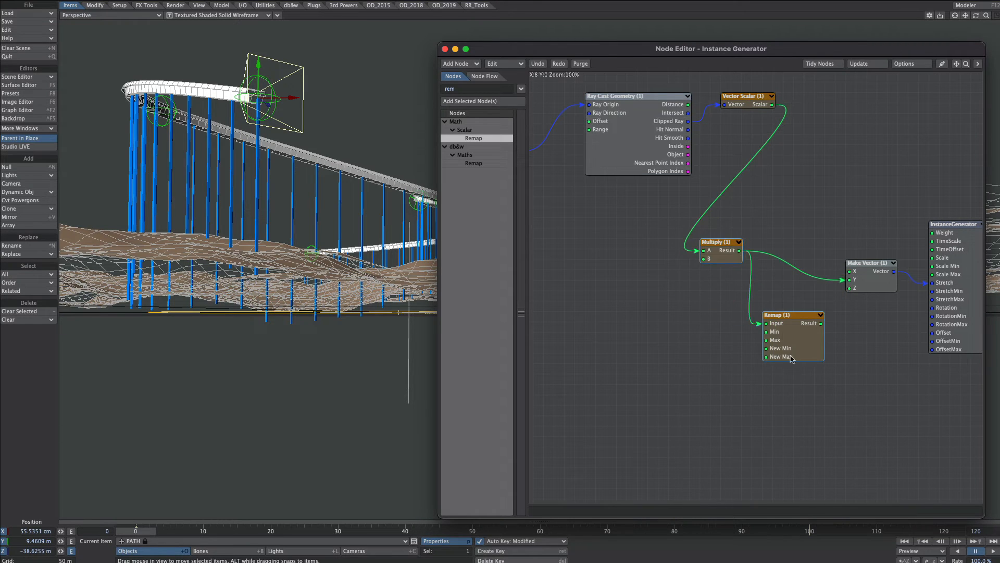
pyautogui.moveTo(791, 357); pyautogui.dragTo(780, 358)
pyautogui.moveTo(811, 324); pyautogui.dragTo(850, 280)
pyautogui.moveTo(723, 258); pyautogui.dragTo(754, 217)
pyautogui.moveTo(782, 346); pyautogui.dragTo(791, 305)
# Set the Remap node's New Min to -1.0 and New Max to 0.0
pyautogui.doubleClick(792, 305)
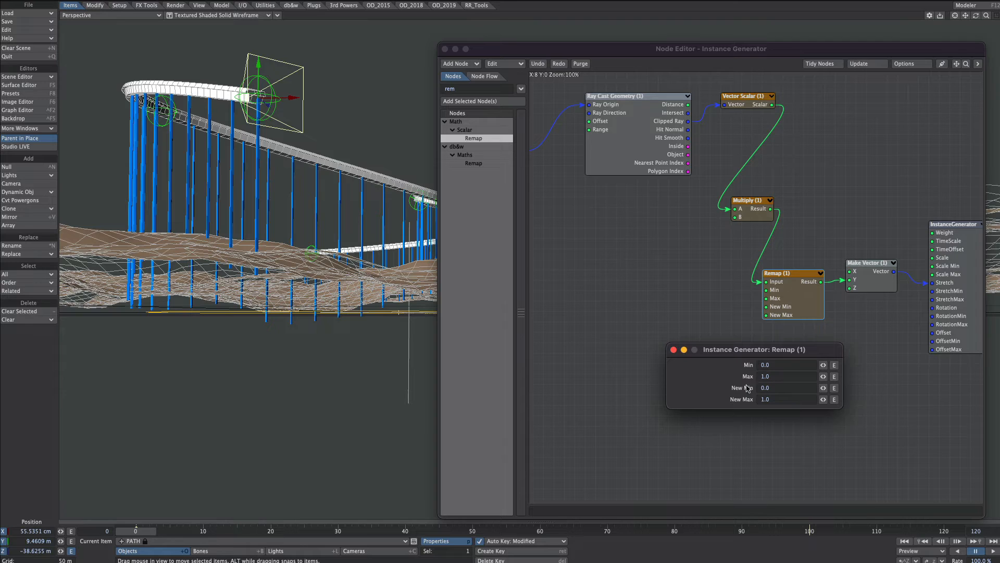
pyautogui.click(773, 386)
pyautogui.write('-1.0')
pyautogui.press('Return')
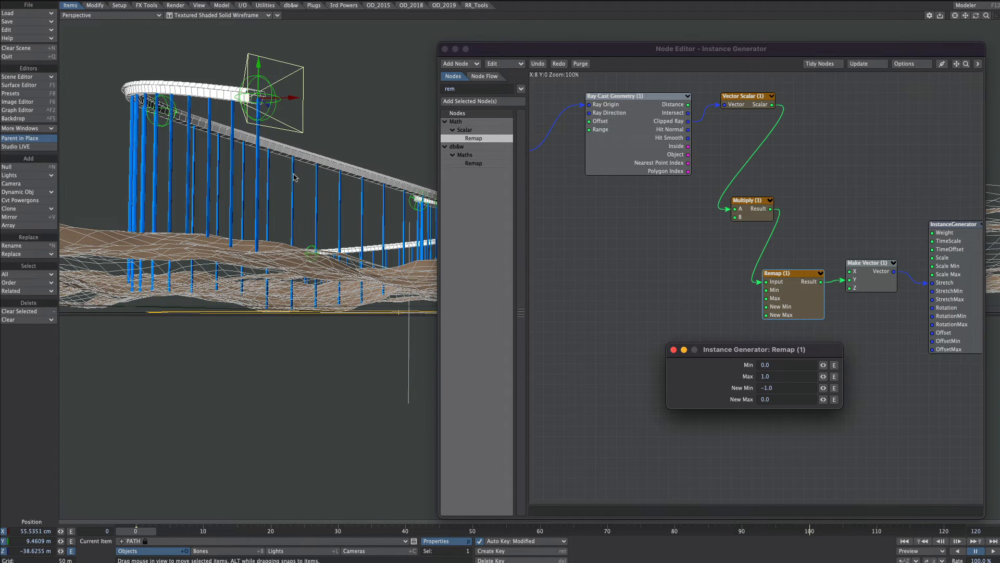
# Make the GroundPlane's ground surface double sided
pyautogui.press('F5')
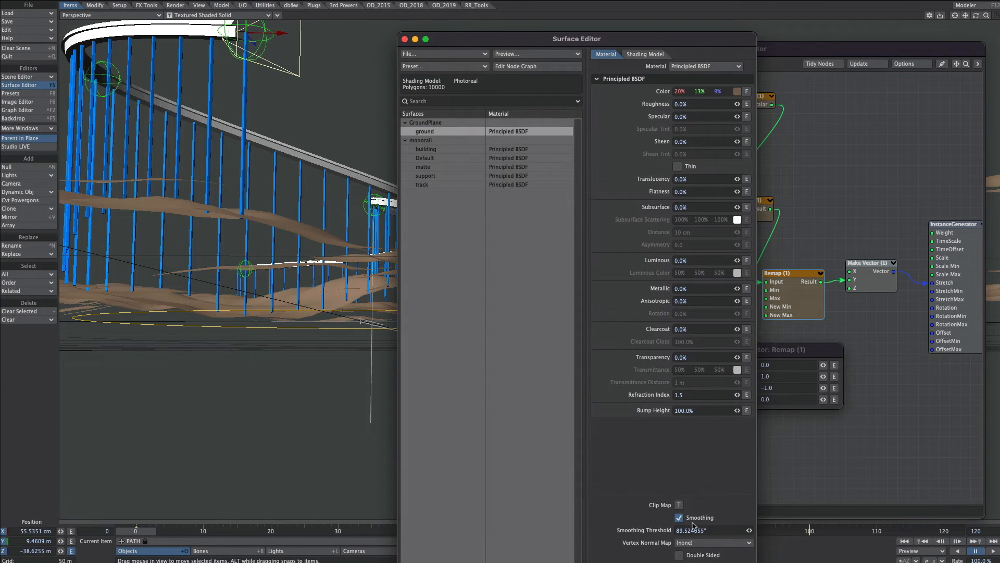
pyautogui.click(680, 555)
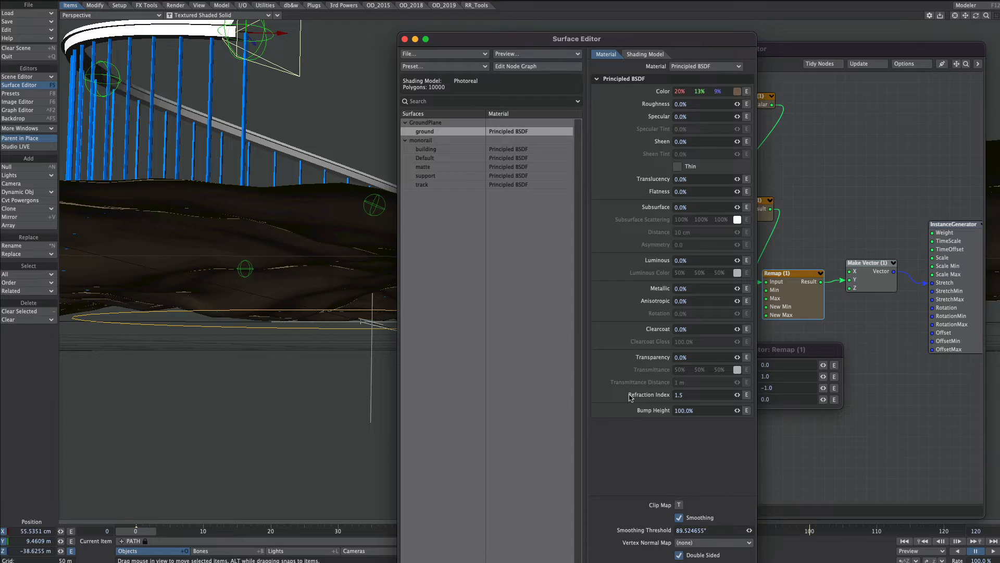
pyautogui.click(405, 39)
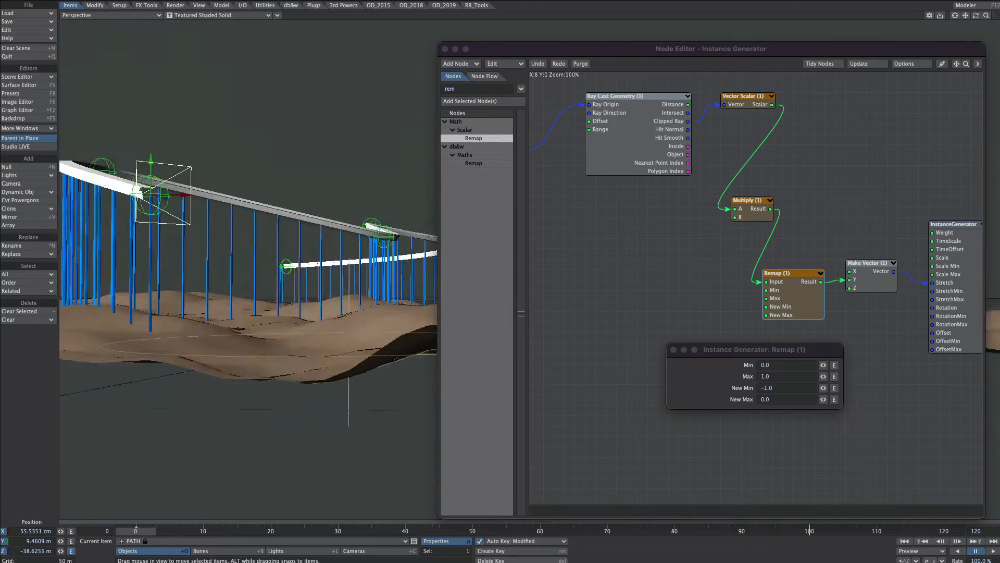
# Examine from several angles how the support instances meet the terrain along the rail
pyautogui.keyDown('alt'); pyautogui.moveTo(293, 244); pyautogui.dragTo(351, 420); pyautogui.keyUp('alt')
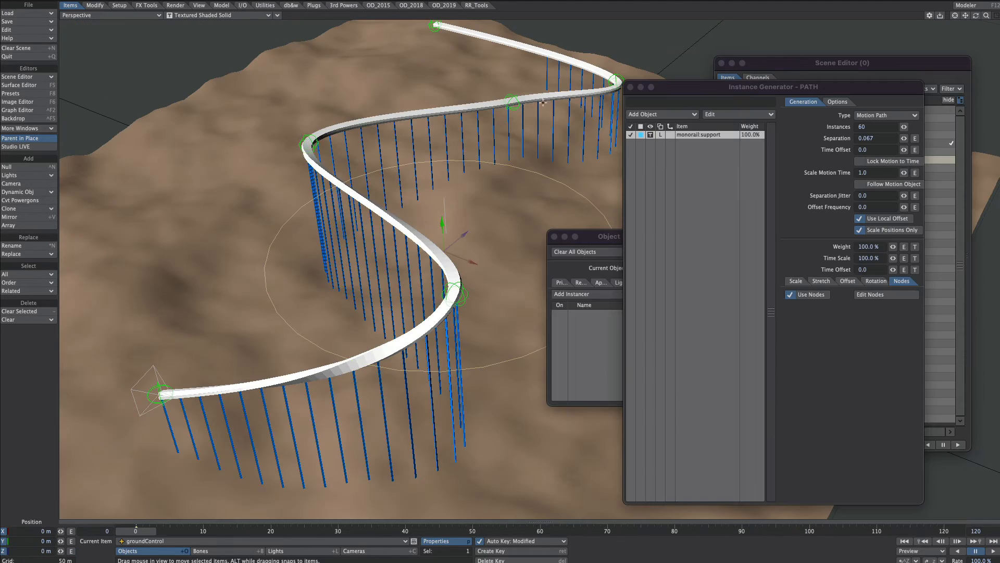
pyautogui.keyDown('alt'); pyautogui.moveTo(447, 253); pyautogui.dragTo(322, 95); pyautogui.keyUp('alt')
pyautogui.keyDown('alt'); pyautogui.moveTo(458, 193); pyautogui.dragTo(446, 273); pyautogui.keyUp('alt')
pyautogui.click(375, 192)
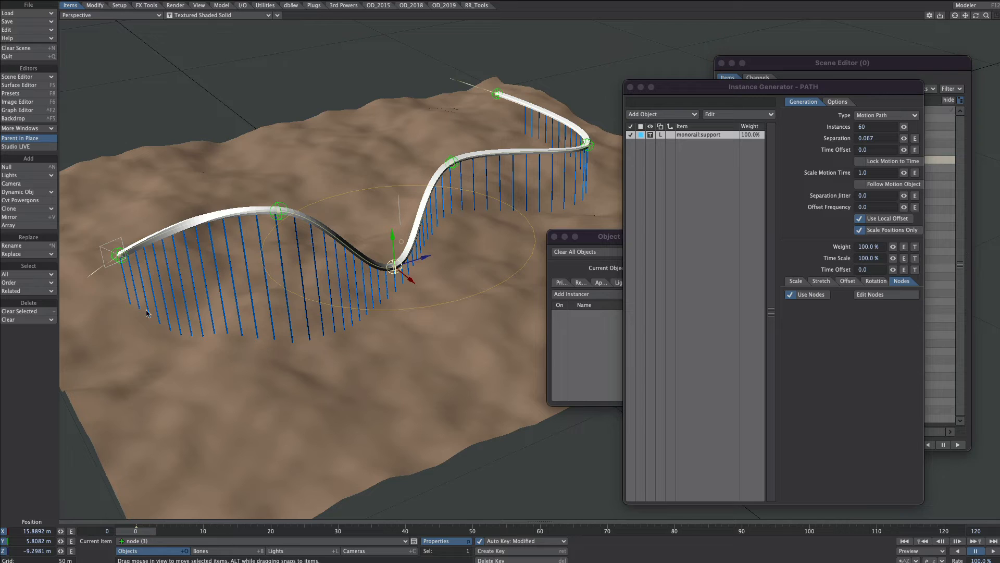
# Copy PATH's motion path Instance Generator and paste its settings into a newly added Instance Generator
pyautogui.click(631, 87)
pyautogui.click(784, 159)
pyautogui.rightClick(590, 314)
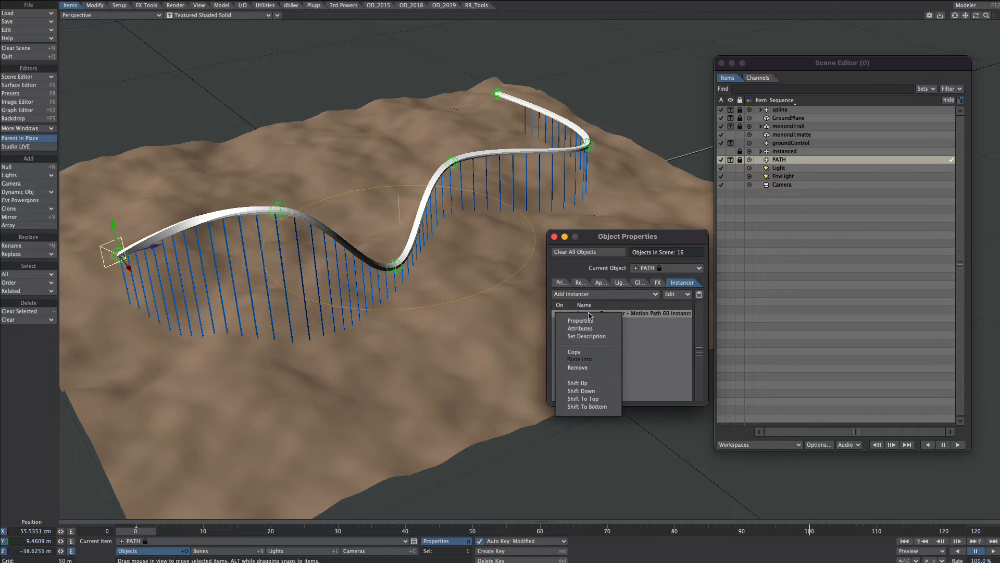
pyautogui.click(584, 359)
pyautogui.click(575, 295)
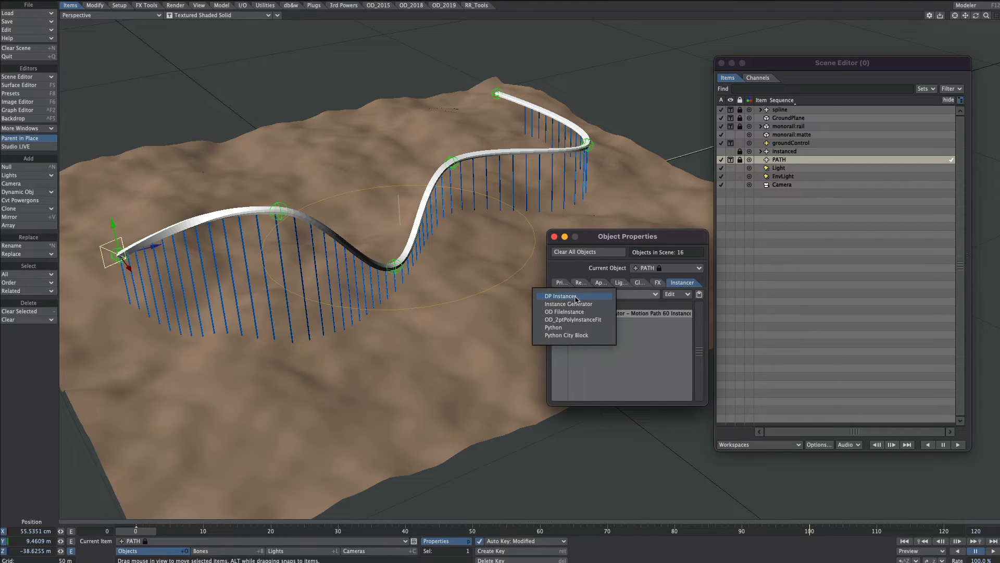
pyautogui.click(575, 304)
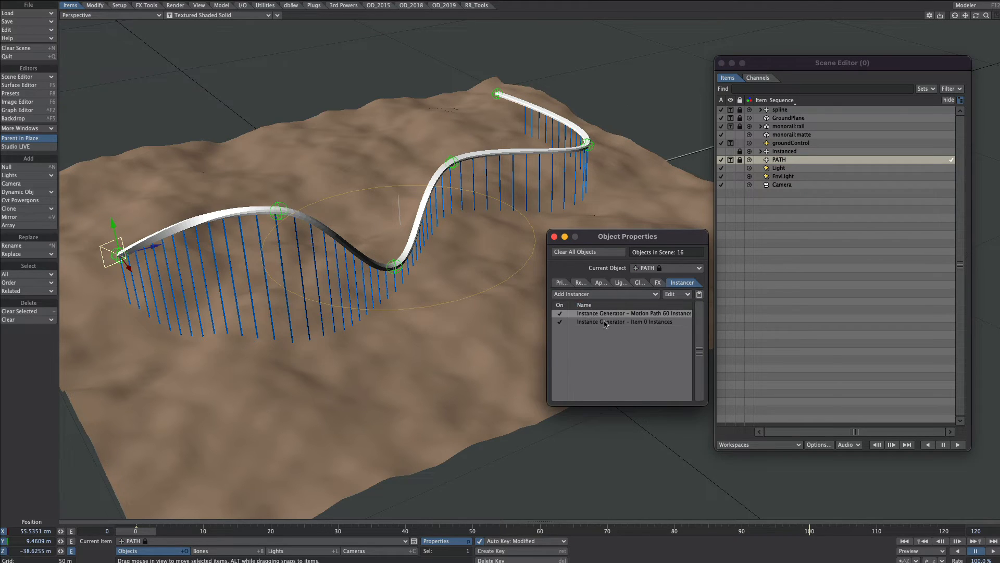
pyautogui.rightClick(592, 324)
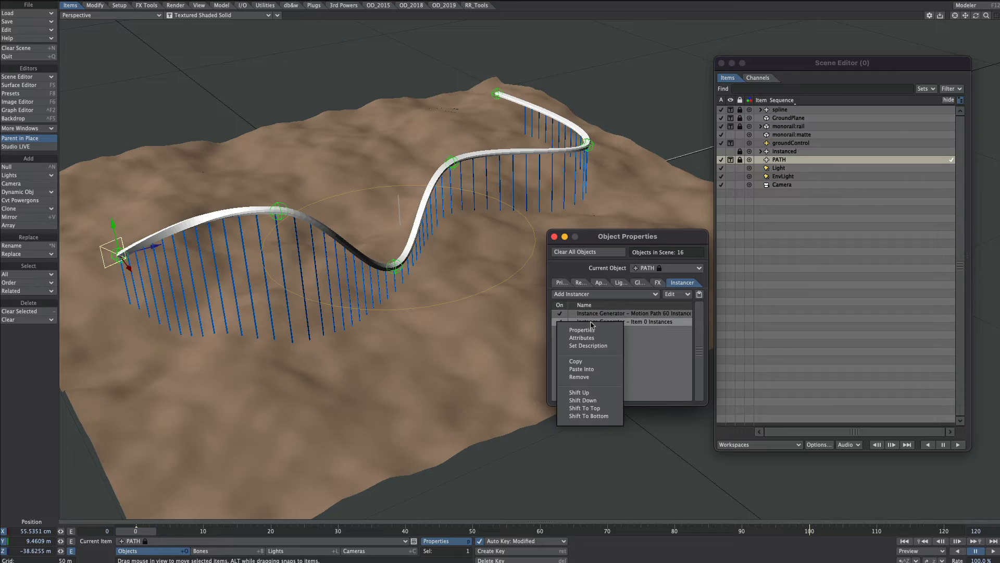
pyautogui.click(599, 370)
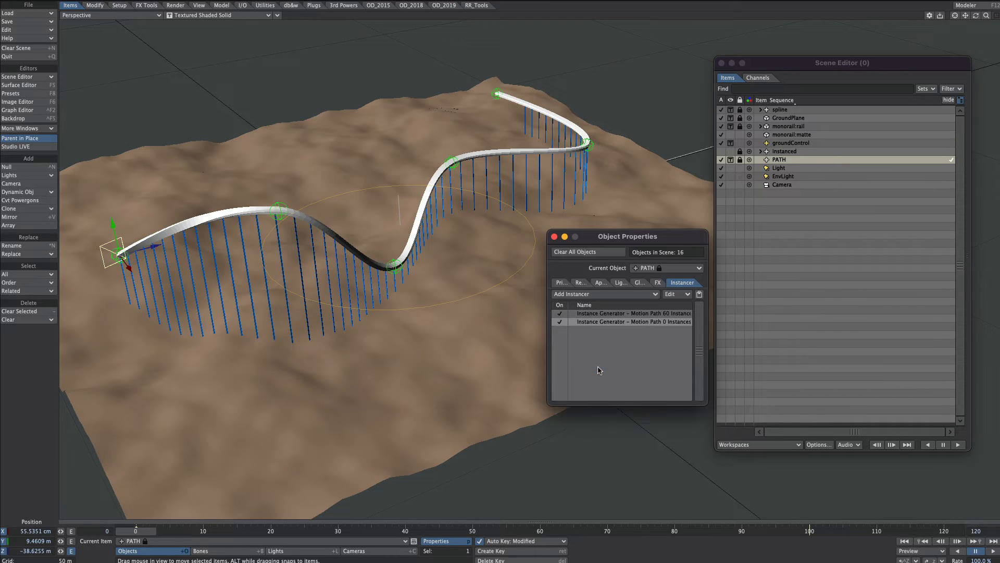
# Set the description of PATH's newly added Instance Generator to feet
pyautogui.rightClick(599, 321)
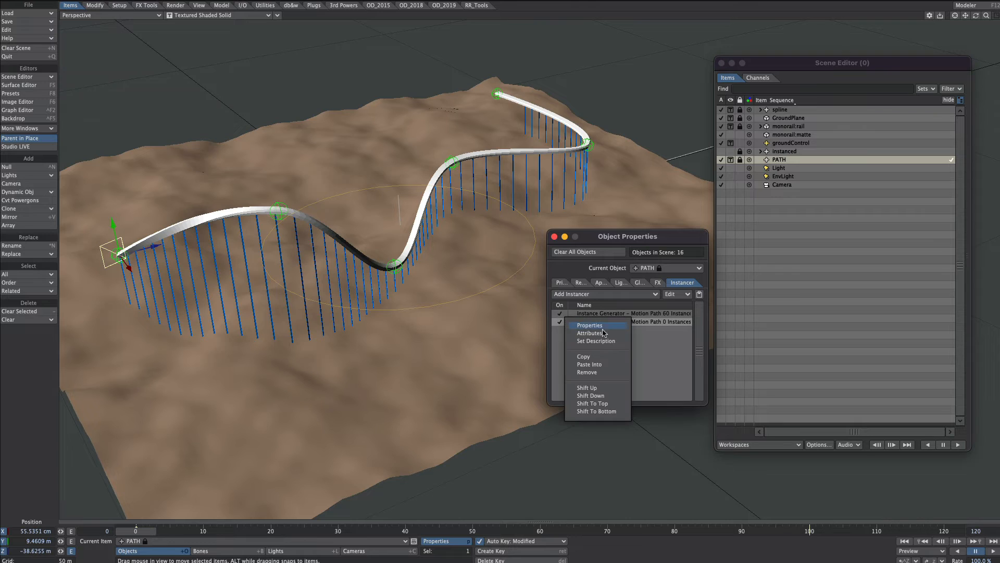
pyautogui.click(597, 344)
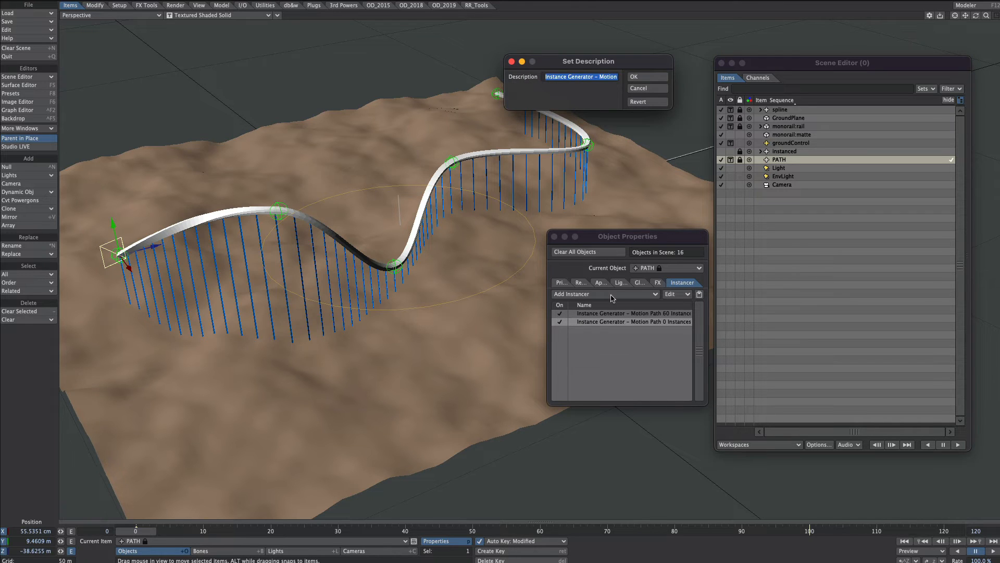
pyautogui.write('feet')
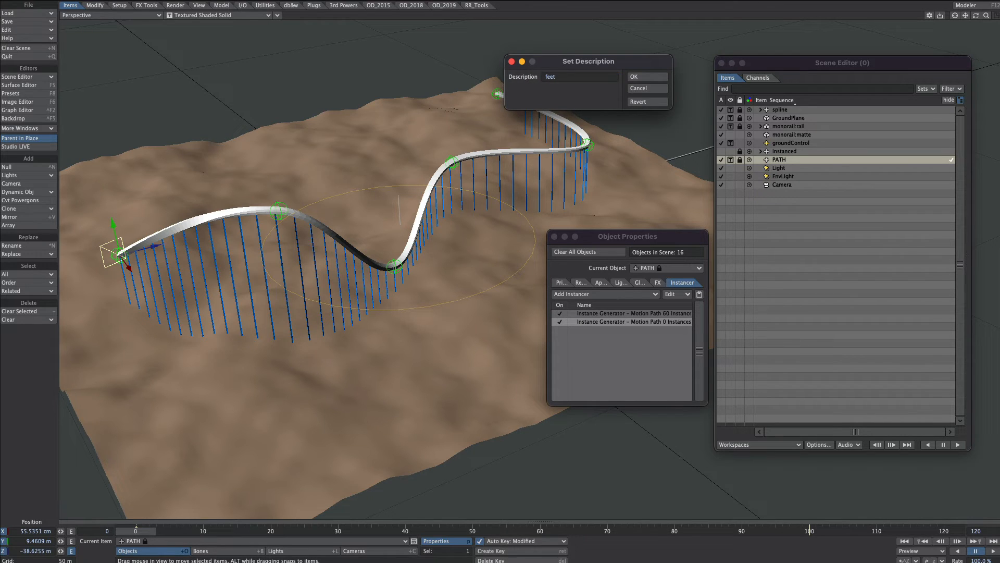
pyautogui.press('Return')
# Replace the monorail:support object with monorail:base in the feet Instance Generator
pyautogui.doubleClick(595, 322)
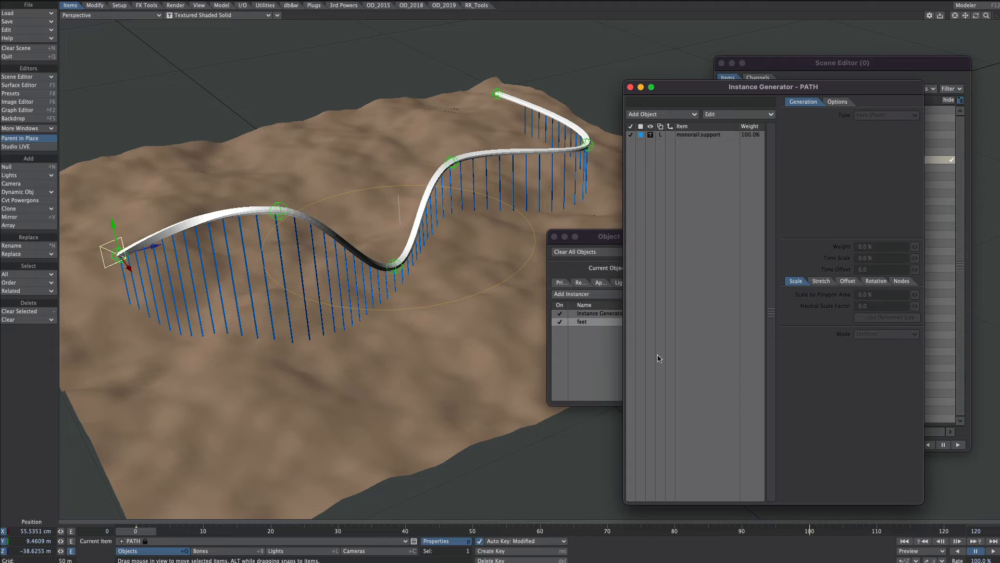
pyautogui.click(701, 135)
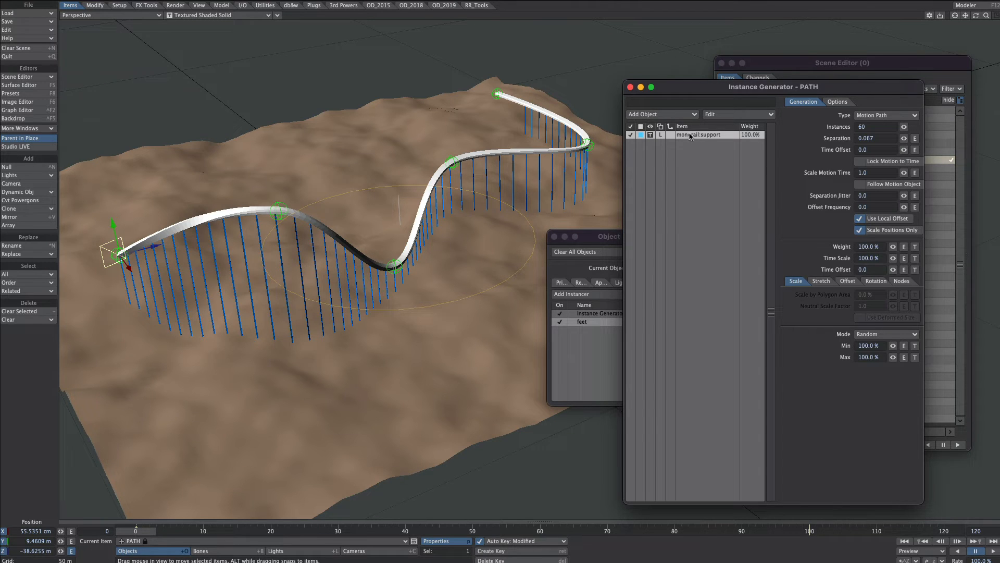
pyautogui.click(714, 115)
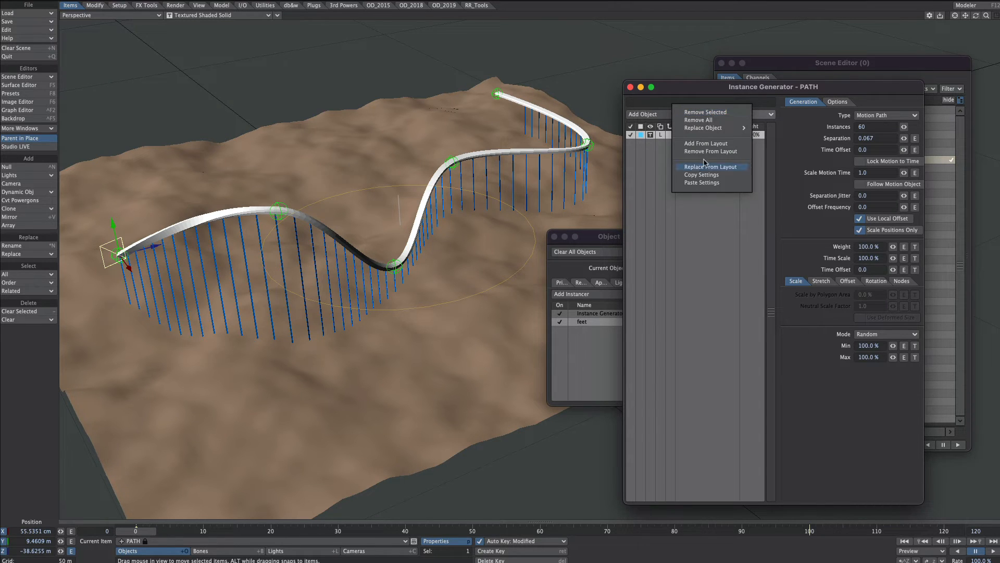
pyautogui.moveTo(711, 130)
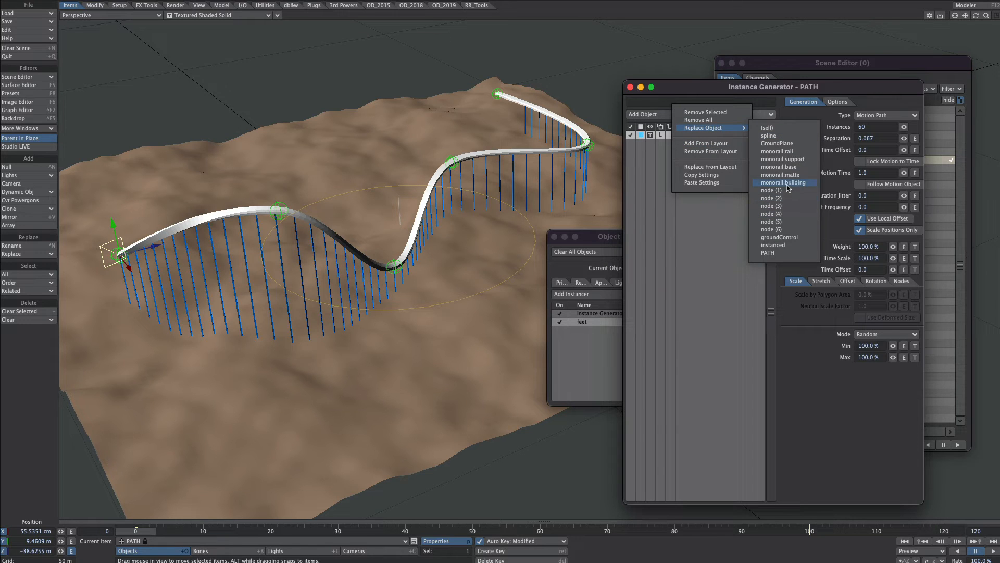
pyautogui.click(795, 167)
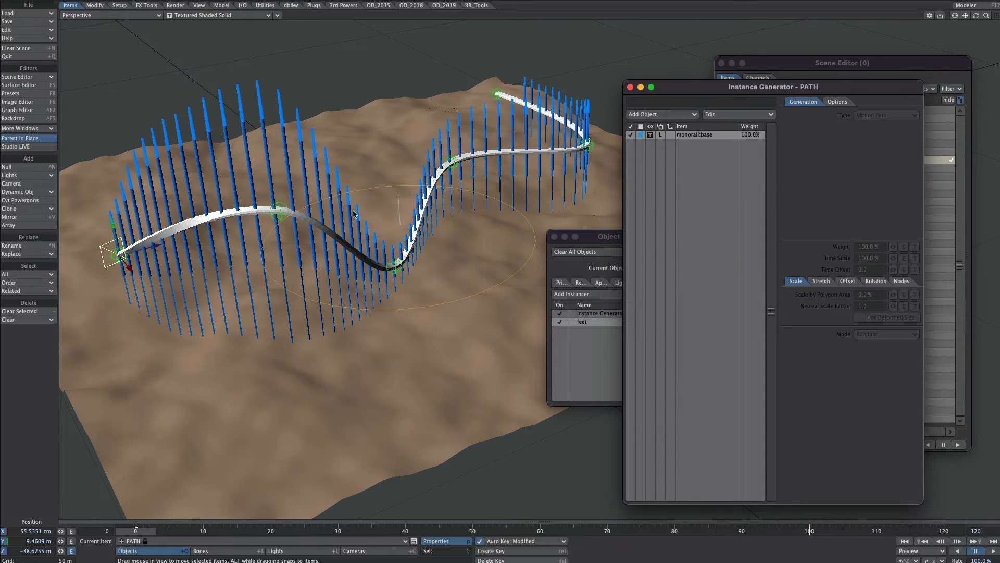
# Delete the Multiply and Remap nodes from the node network of the feet generator's monorail:base item
pyautogui.click(682, 137)
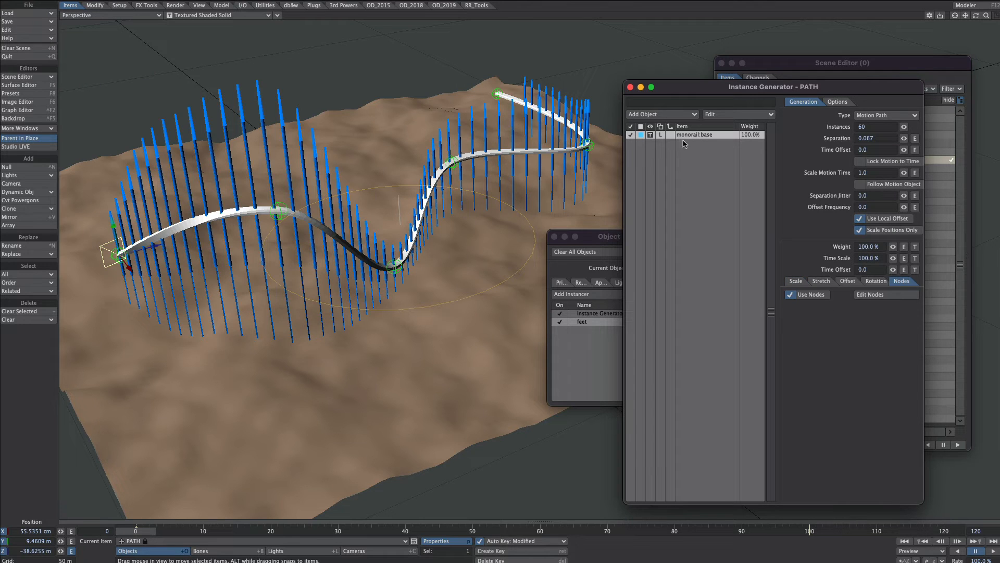
pyautogui.click(848, 282)
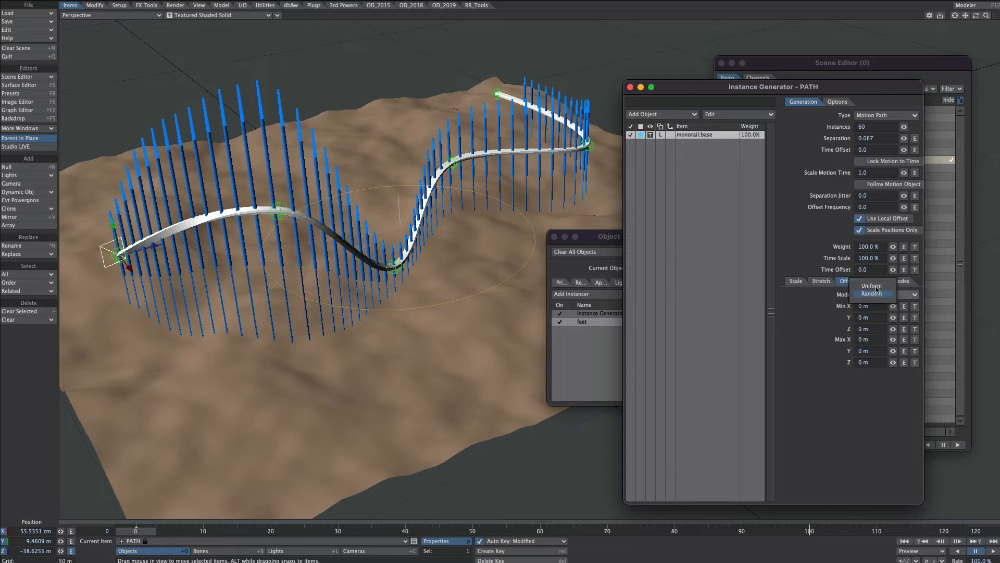
pyautogui.click(901, 282)
pyautogui.click(870, 295)
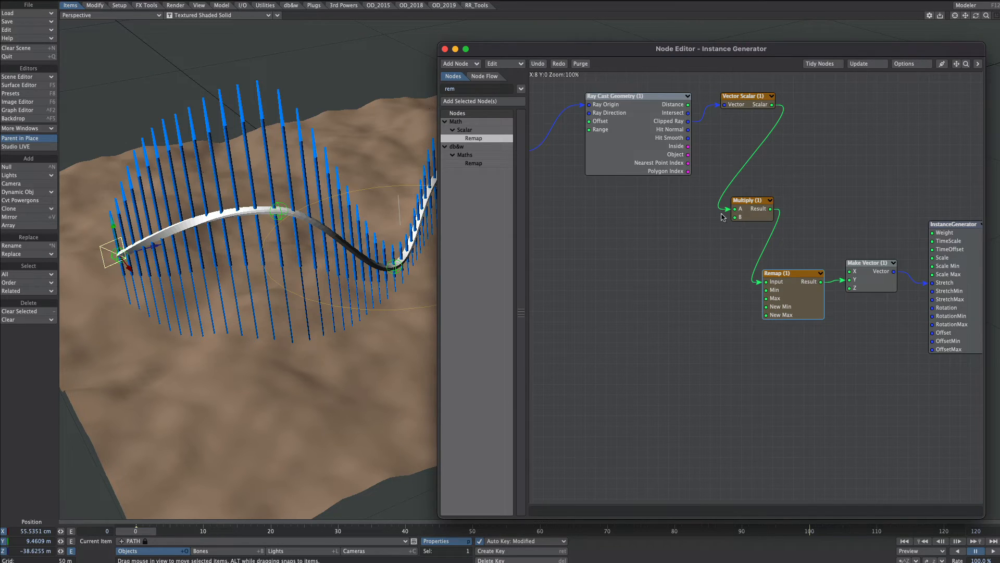
pyautogui.click(754, 217)
pyautogui.press('Delete')
pyautogui.click(791, 302)
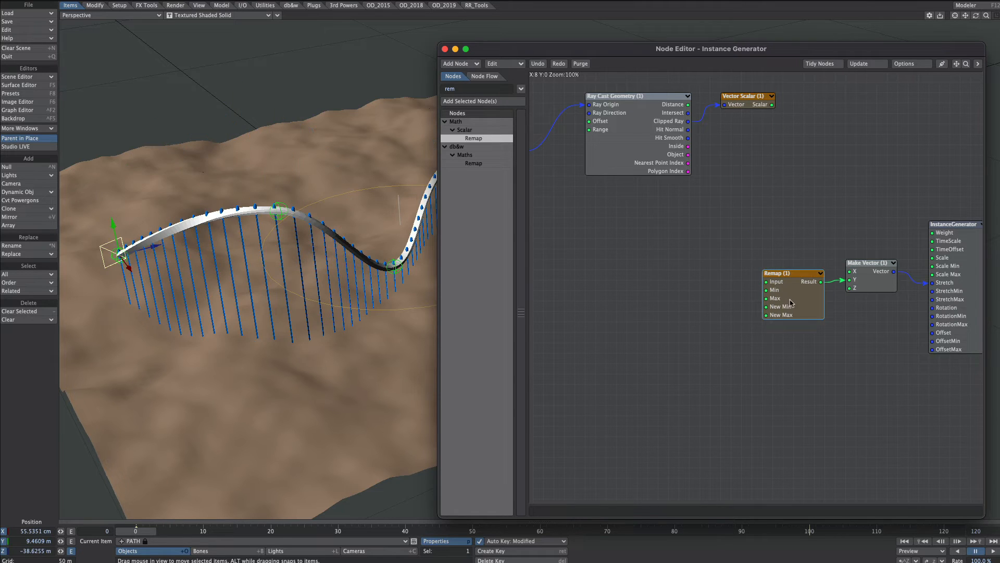
pyautogui.press('Delete')
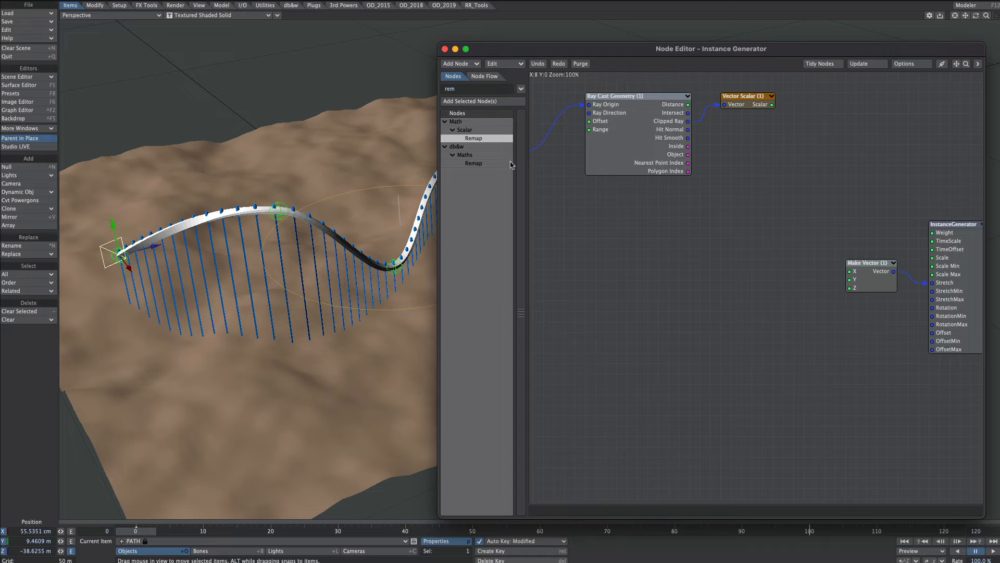
# Connect the Vector Scalar output to Make Vector's Y input, and feed its Vector output into the InstanceGenerator's Offset instead of Stretch
pyautogui.moveTo(772, 106); pyautogui.dragTo(852, 284)
pyautogui.moveTo(924, 285); pyautogui.dragTo(935, 333)
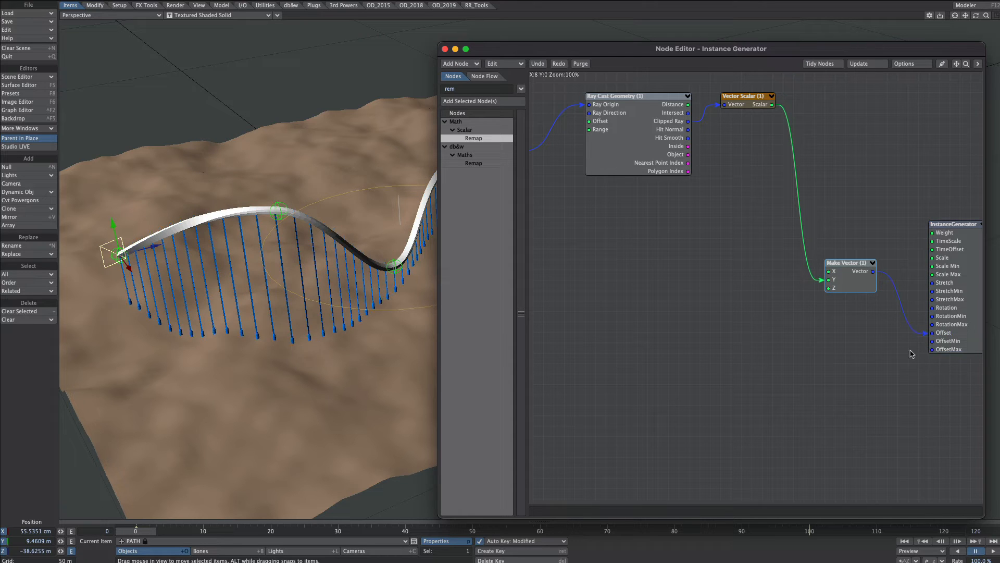
pyautogui.keyDown('ctrl'); pyautogui.keyDown('alt'); pyautogui.moveTo(305, 350); pyautogui.dragTo(339, 319); pyautogui.keyUp('alt'); pyautogui.keyUp('ctrl')
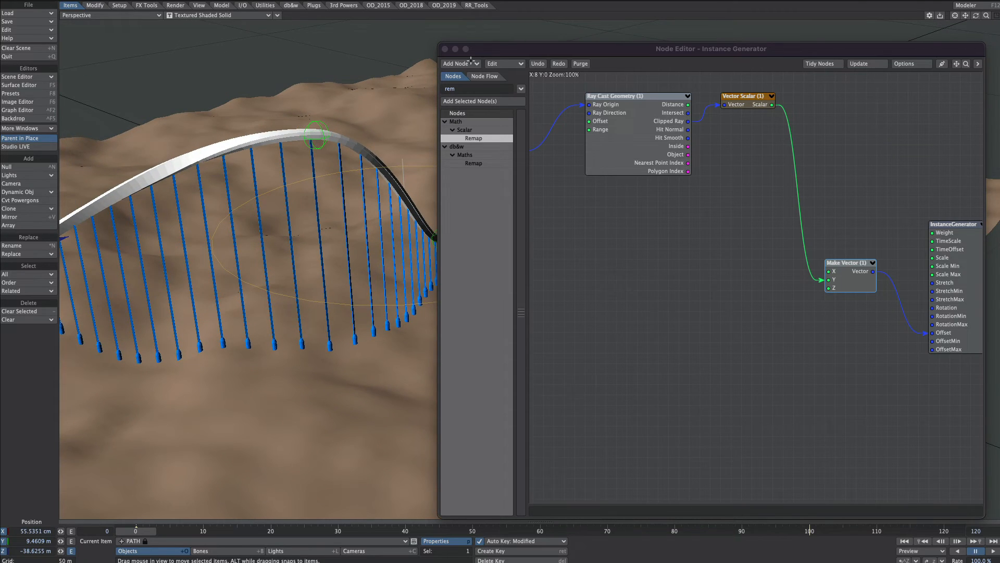
pyautogui.click(446, 49)
# Reshape the near end of the rail by moving node (2) lower and sideways and rotating node (1) to a heading of about -55°
pyautogui.keyDown('alt'); pyautogui.keyDown('shift'); pyautogui.moveTo(334, 177); pyautogui.dragTo(425, 179); pyautogui.keyUp('shift'); pyautogui.keyUp('alt')
pyautogui.click(475, 152)
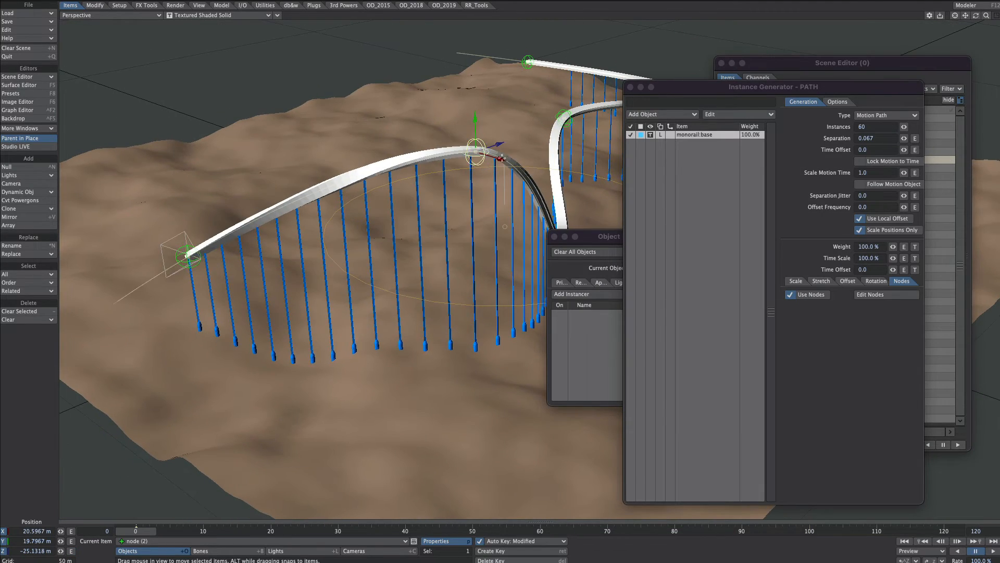
pyautogui.moveTo(499, 158); pyautogui.dragTo(387, 125)
pyautogui.moveTo(360, 79); pyautogui.dragTo(368, 184)
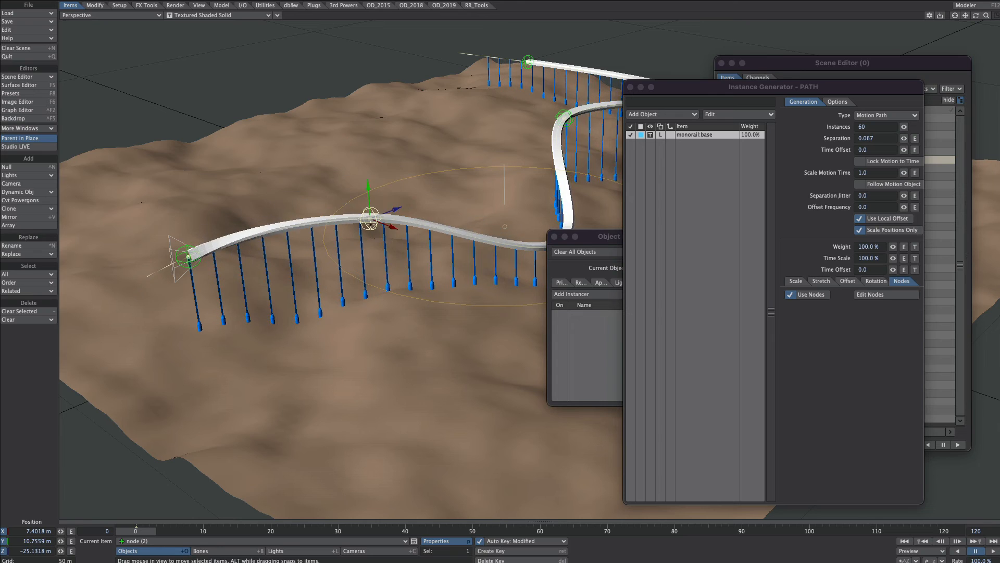
pyautogui.keyDown('alt'); pyautogui.moveTo(370, 266); pyautogui.dragTo(396, 272); pyautogui.keyUp('alt')
pyautogui.moveTo(431, 261); pyautogui.dragTo(359, 253)
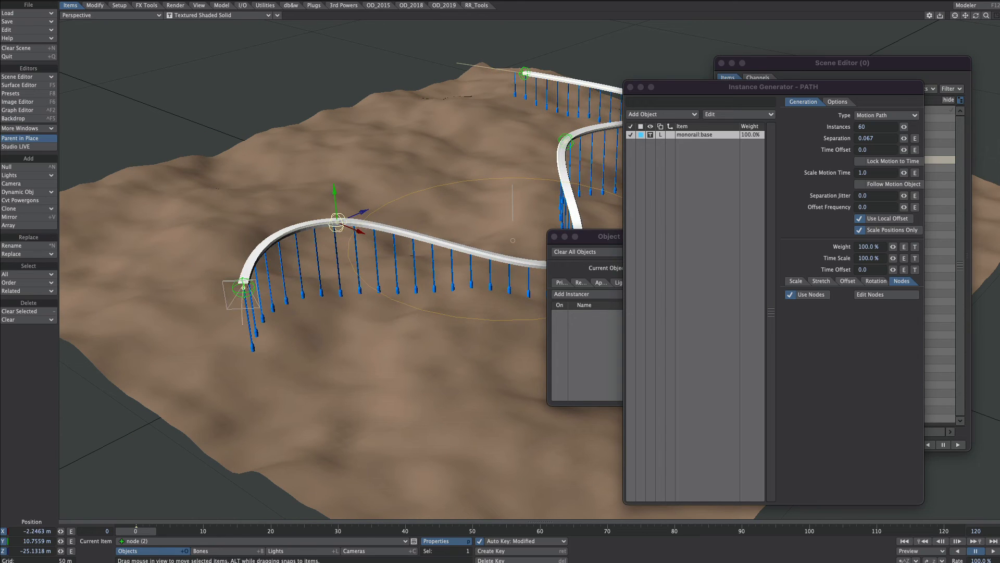
pyautogui.moveTo(365, 212); pyautogui.dragTo(421, 179)
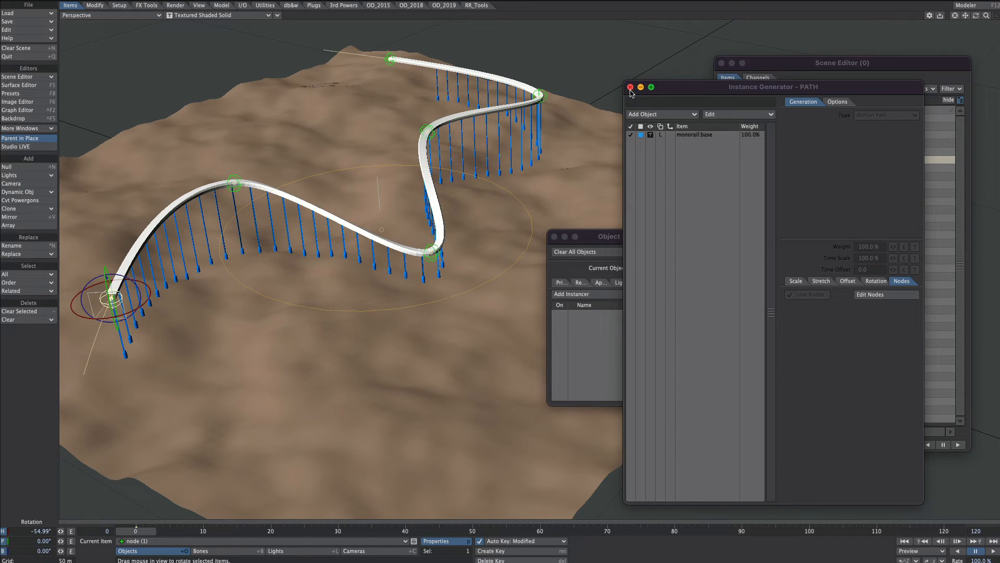
# Set the Fg Value of the Procedural node in GroundPlane's displacement network to 10
pyautogui.click(631, 88)
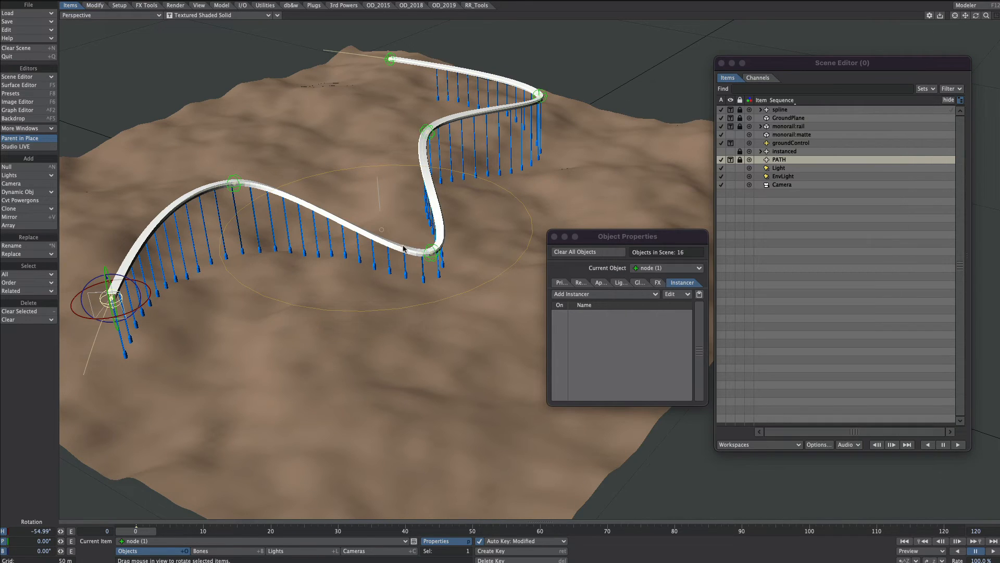
pyautogui.click(788, 118)
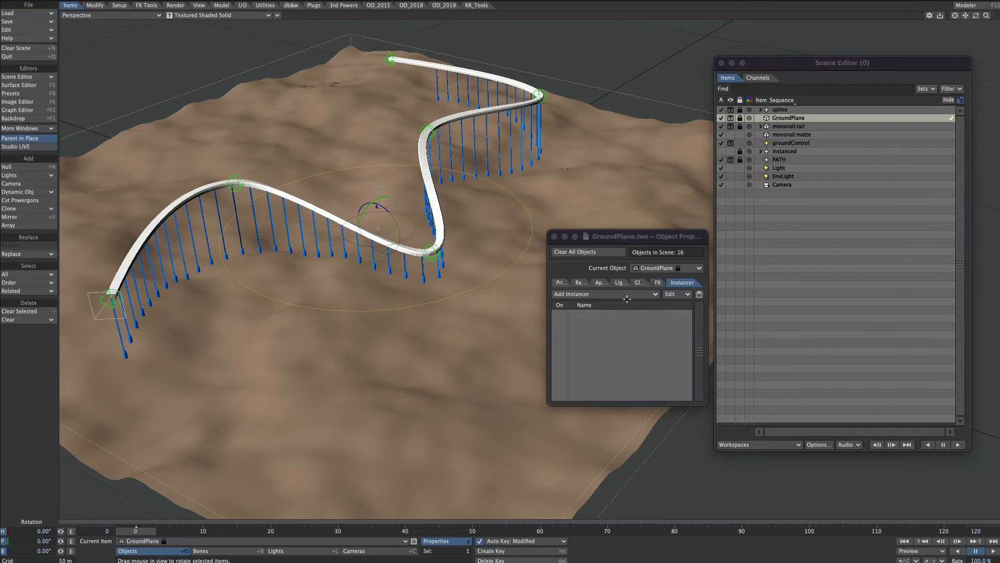
pyautogui.click(562, 283)
pyautogui.doubleClick(594, 401)
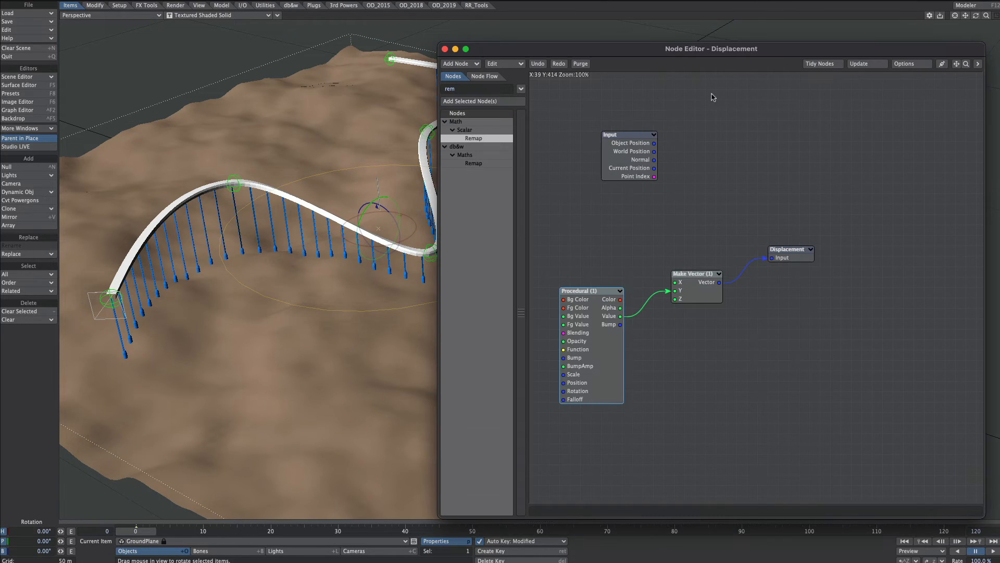
pyautogui.doubleClick(603, 327)
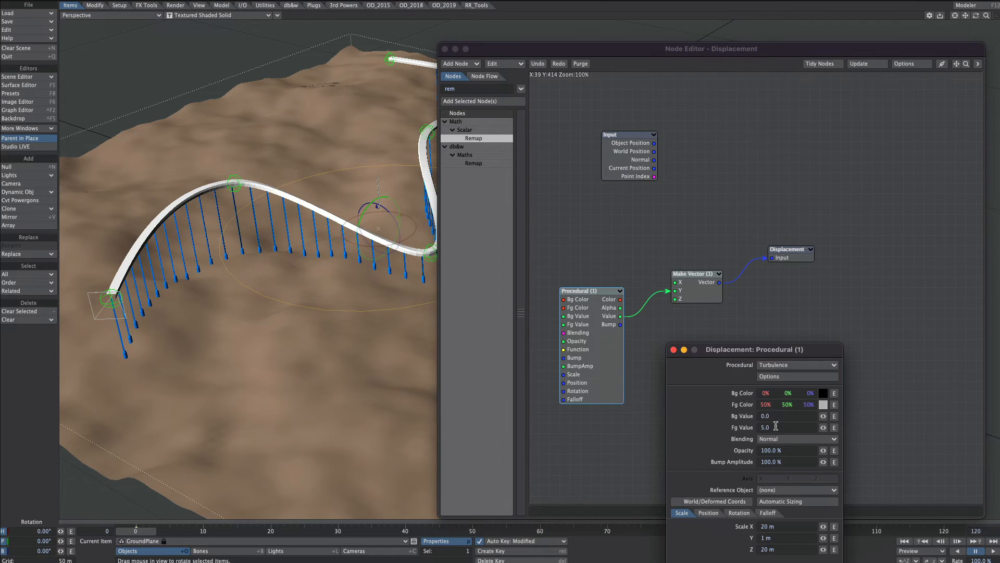
pyautogui.write('10')
pyautogui.press('Tab')
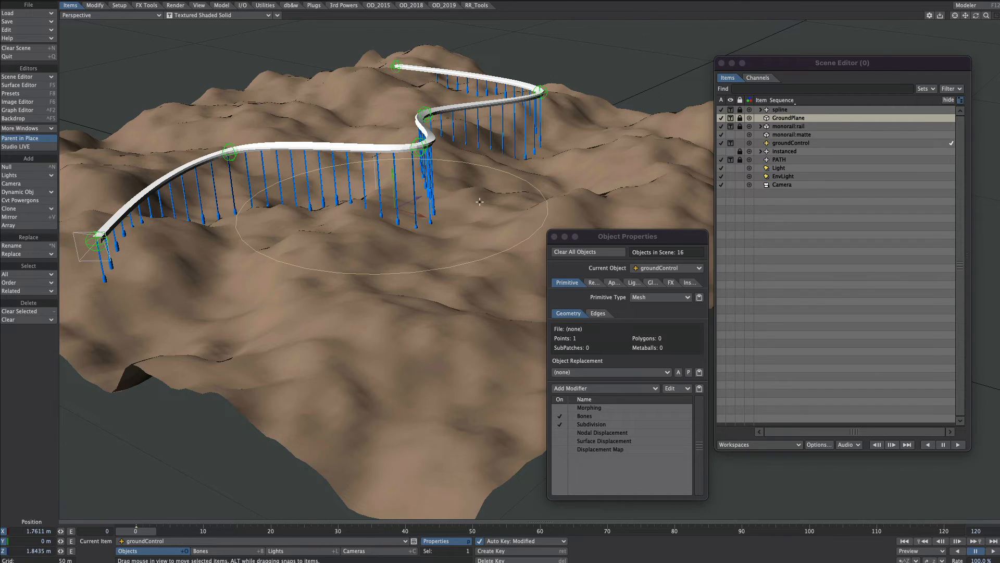
# Move groundControl to shift the terrain displacement beneath the rail, and turn on Studio LIVE
pyautogui.moveTo(526, 224); pyautogui.dragTo(442, 212)
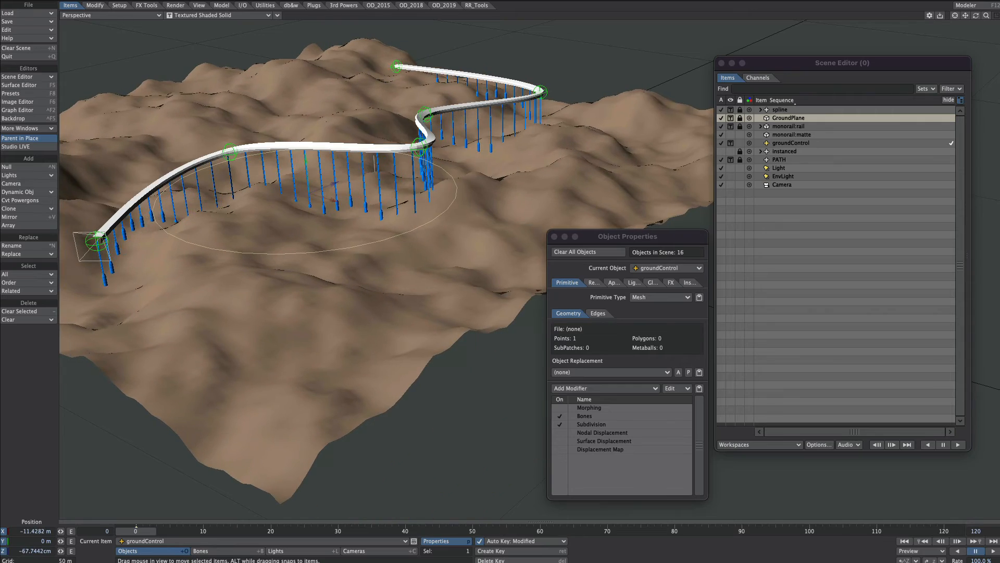
pyautogui.click(41, 147)
pyautogui.moveTo(327, 228); pyautogui.dragTo(375, 230)
pyautogui.moveTo(396, 196); pyautogui.dragTo(552, 204)
pyautogui.moveTo(434, 158); pyautogui.dragTo(526, 171)
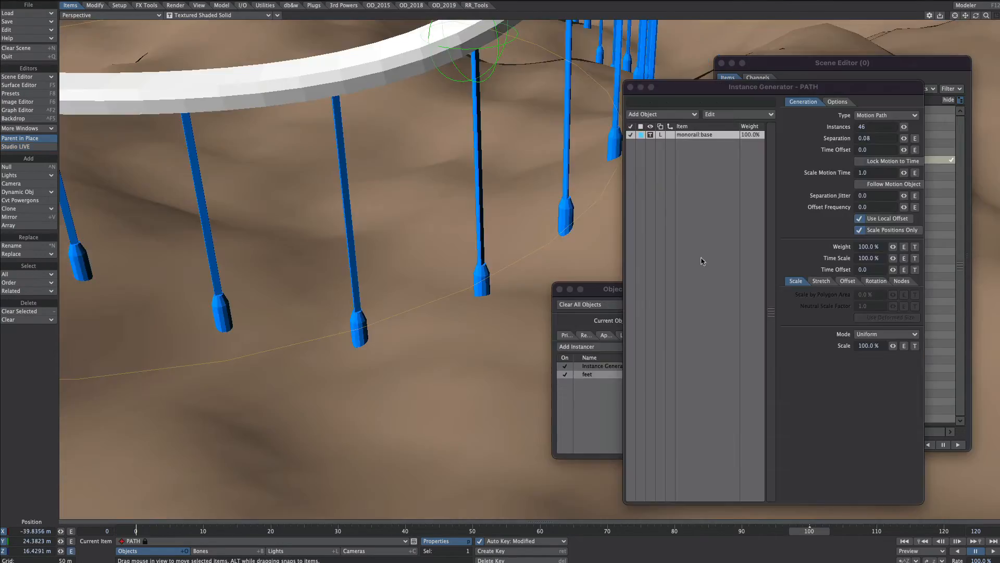
# Switch the monorail:base item in the feet generator from local (L) to world (W) coordinates
pyautogui.click(689, 135)
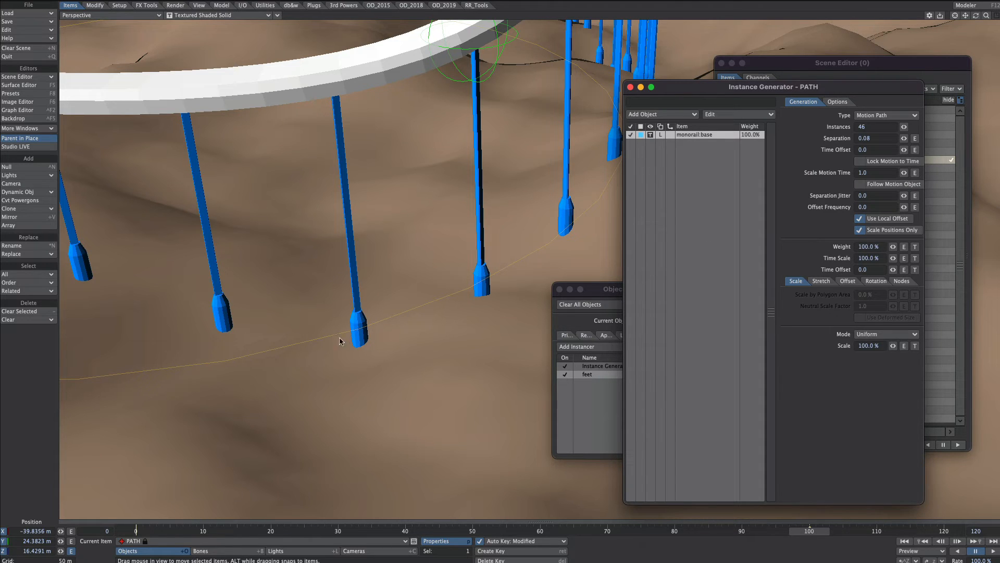
pyautogui.click(660, 135)
pyautogui.click(657, 135)
# Set the monorail:base object's scale to 2 in X and Z, and change its coordinate mode again in the feet generator
pyautogui.click(157, 542)
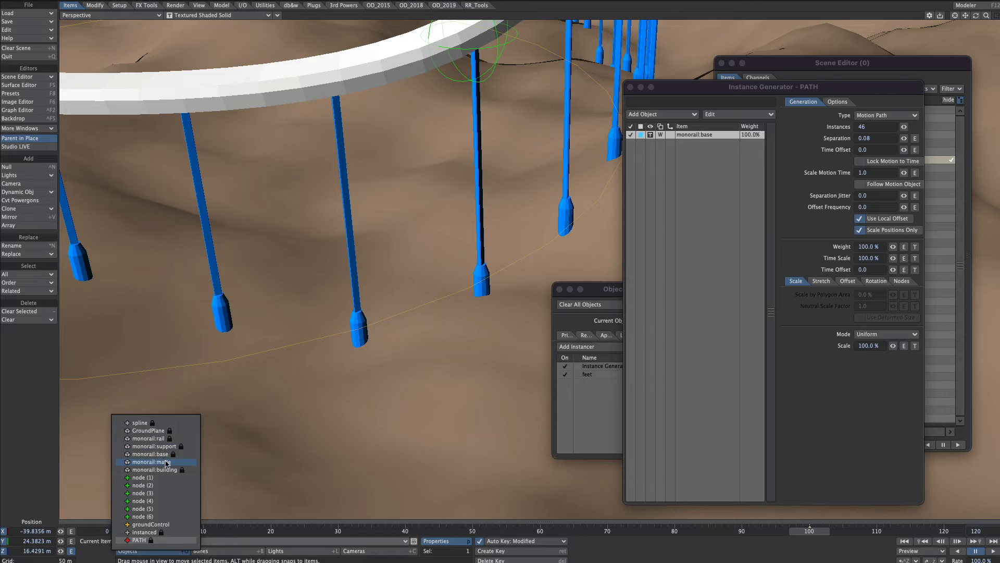
pyautogui.click(149, 454)
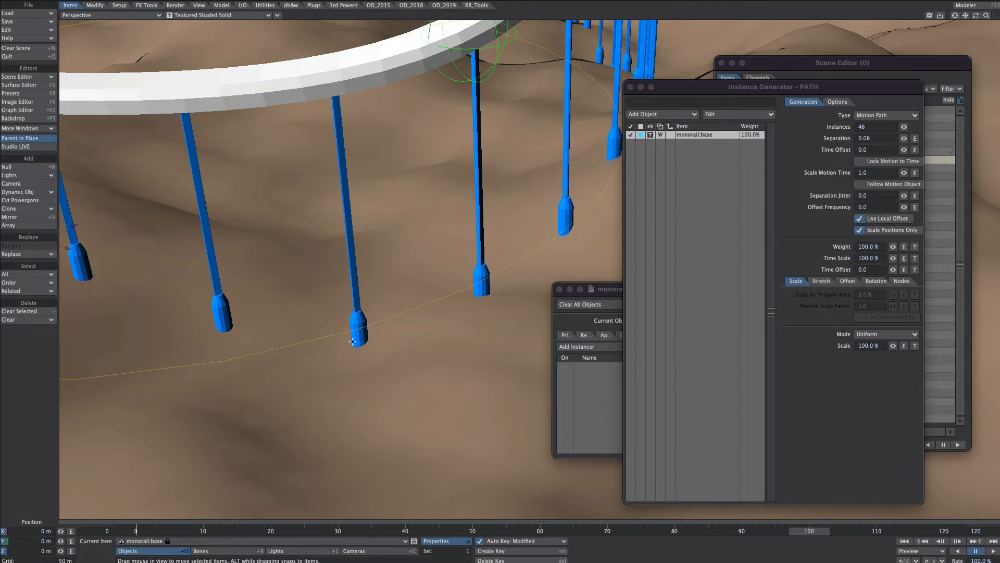
pyautogui.hotkey('shift', 'h')
pyautogui.moveTo(60, 532)
pyautogui.mouseDown()
pyautogui.moveTo(76, 532)
pyautogui.moveTo(83, 550)
pyautogui.moveTo(72, 551)
pyautogui.moveTo(72, 527)
pyautogui.mouseUp()
pyautogui.write('2')
pyautogui.press('Tab')
pyautogui.press('Tab')
pyautogui.write('2')
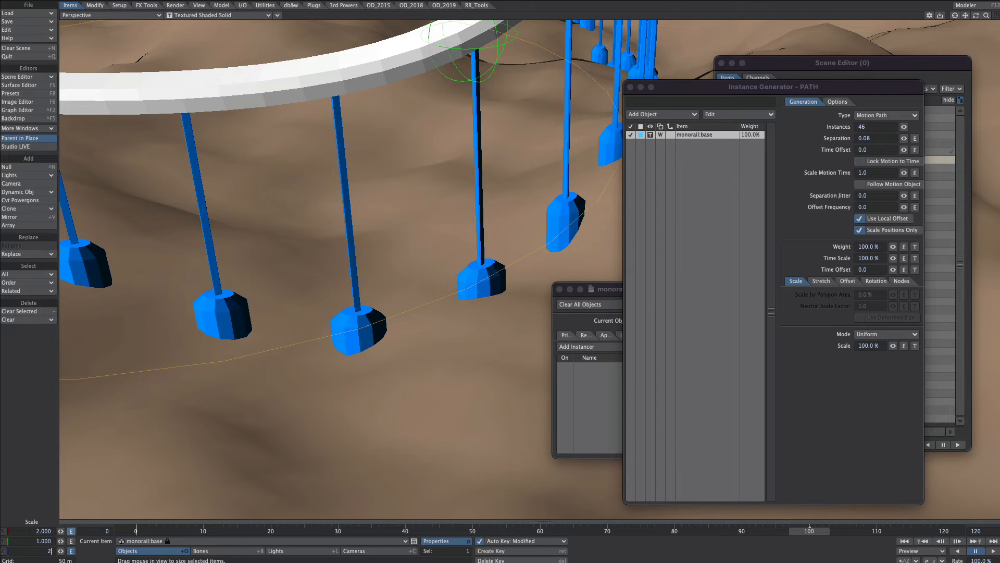
pyautogui.press('Return')
pyautogui.click(660, 135)
pyautogui.click(658, 142)
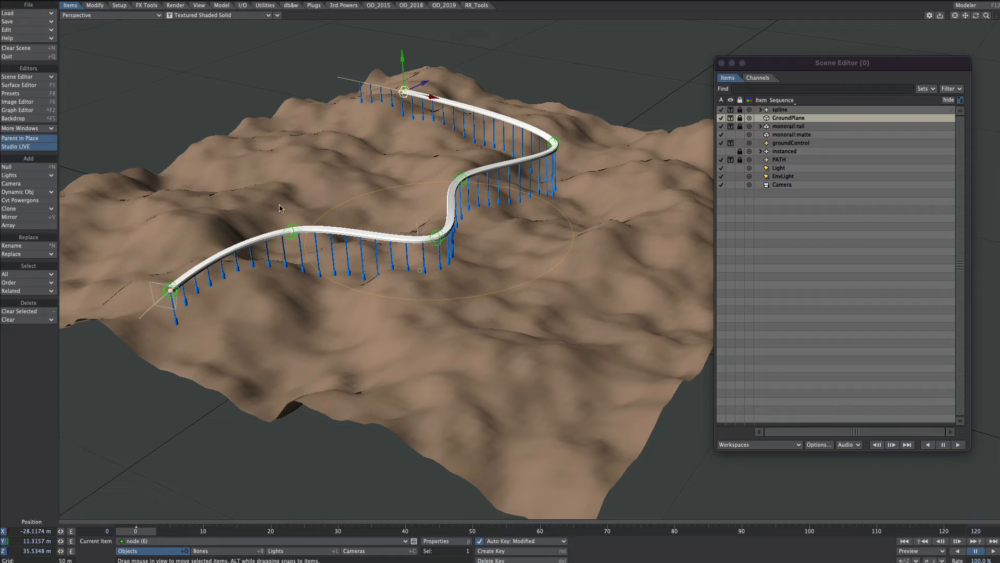
# Set the viewport visibility of monorail:matte to Textured w/Wireframe
pyautogui.click(793, 134)
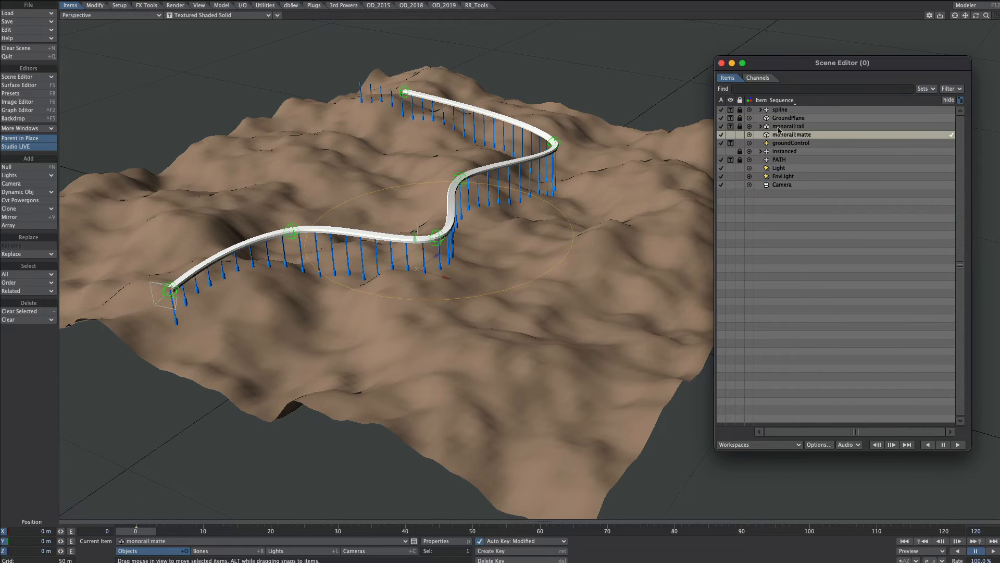
pyautogui.click(731, 135)
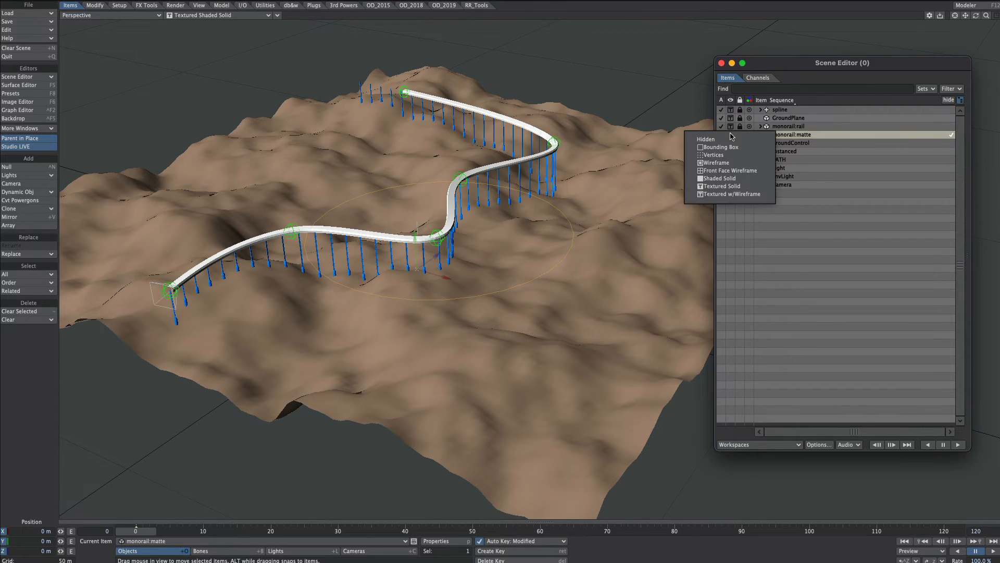
pyautogui.click(729, 194)
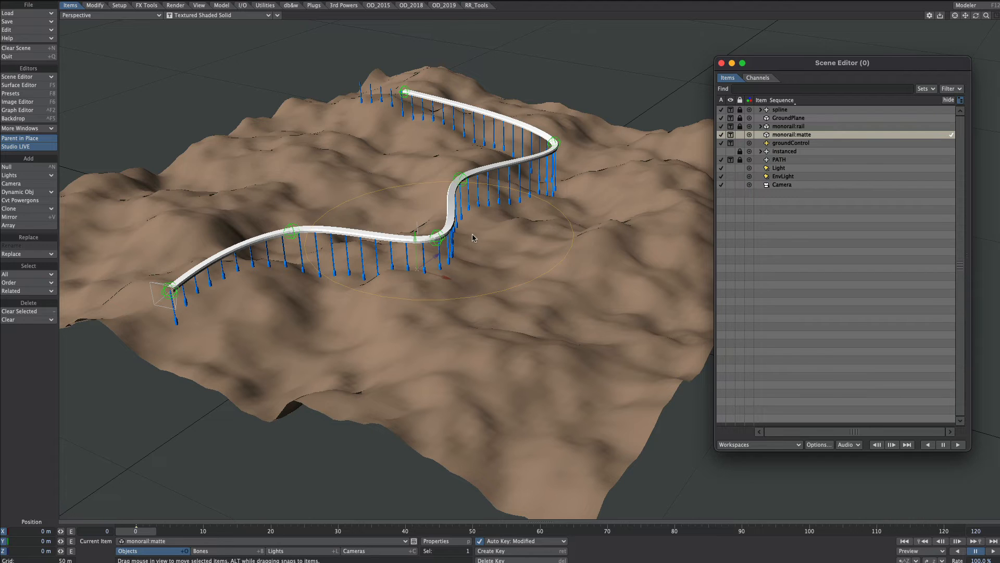
pyautogui.keyDown('alt'); pyautogui.moveTo(490, 252); pyautogui.dragTo(531, 186); pyautogui.keyUp('alt')
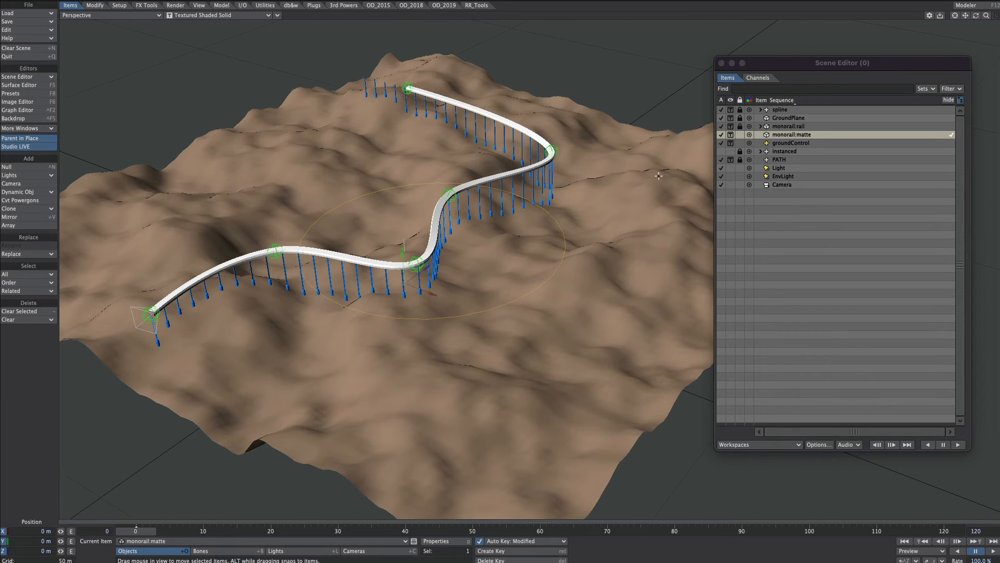
# Make monorail:matte use the bones from monorail:rail so it deforms along the spline
pyautogui.click(214, 552)
pyautogui.press('p')
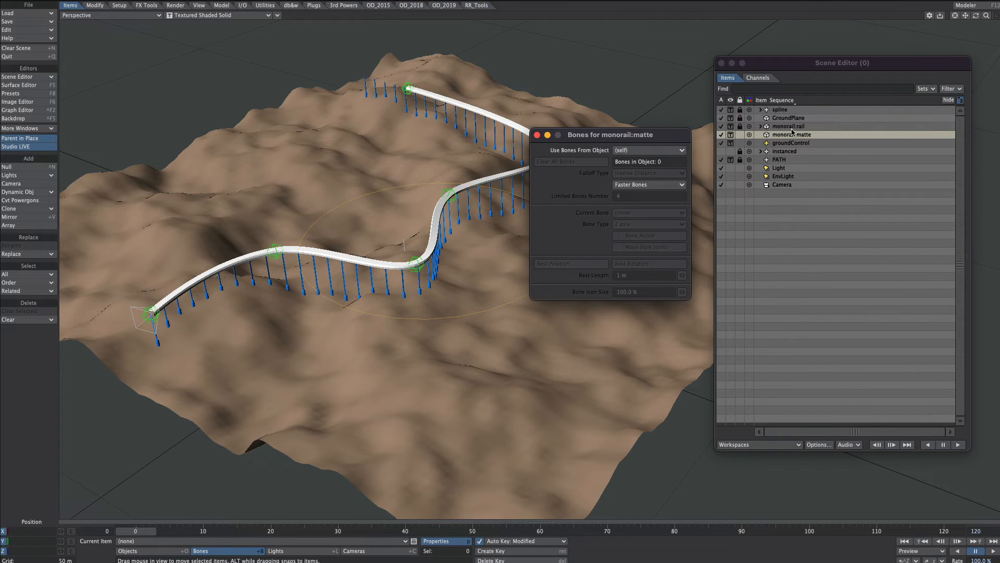
pyautogui.click(626, 150)
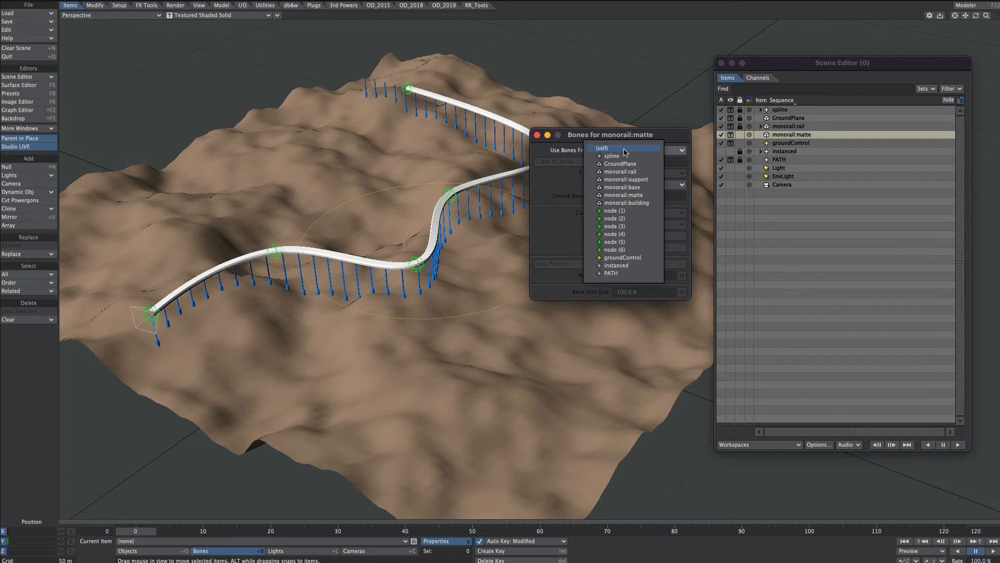
pyautogui.click(643, 172)
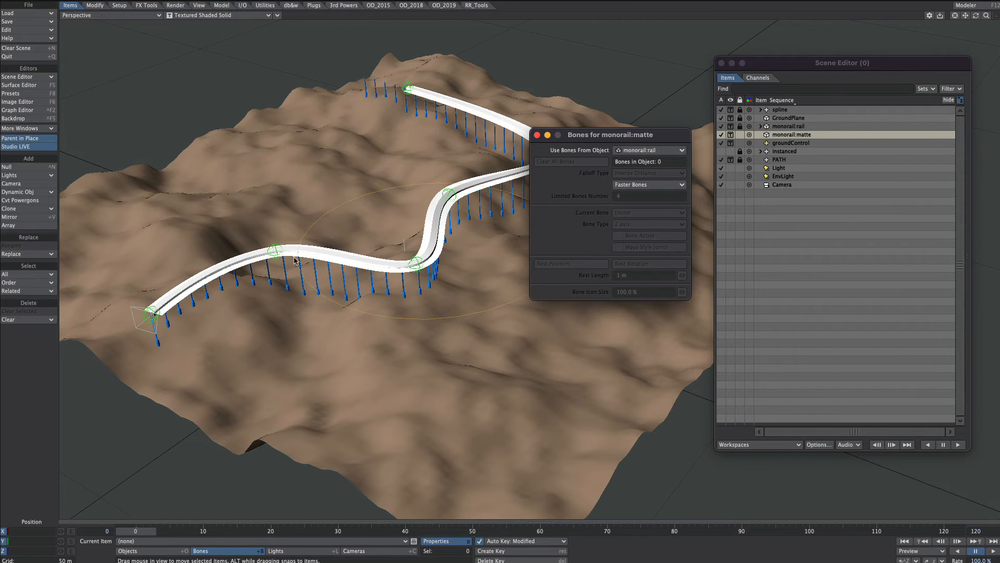
pyautogui.click(537, 135)
pyautogui.scroll(3, 155, 345)
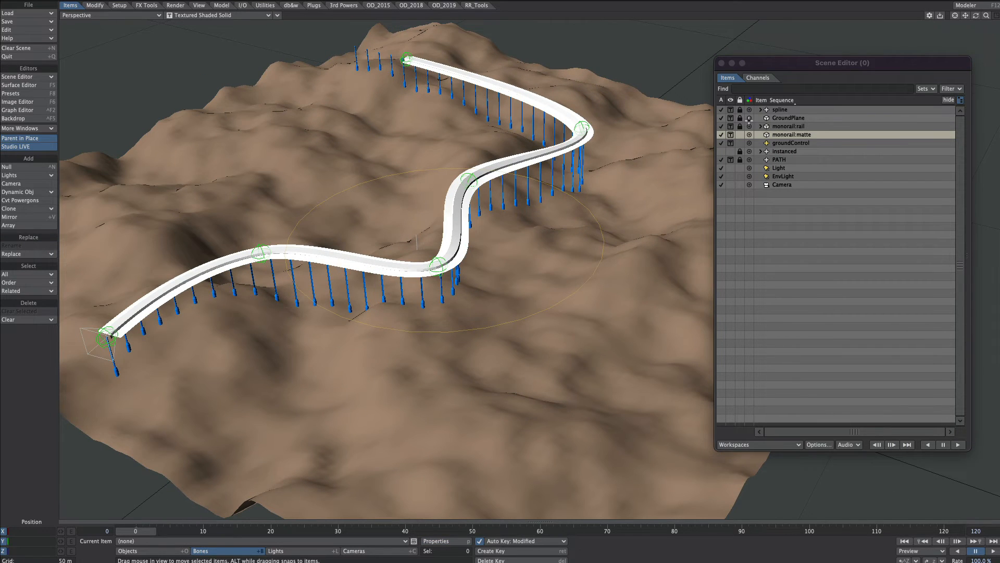
# Deactivate monorail:matte in the Scene Editor and set its viewport visibility to Front Face Wireframe
pyautogui.click(722, 135)
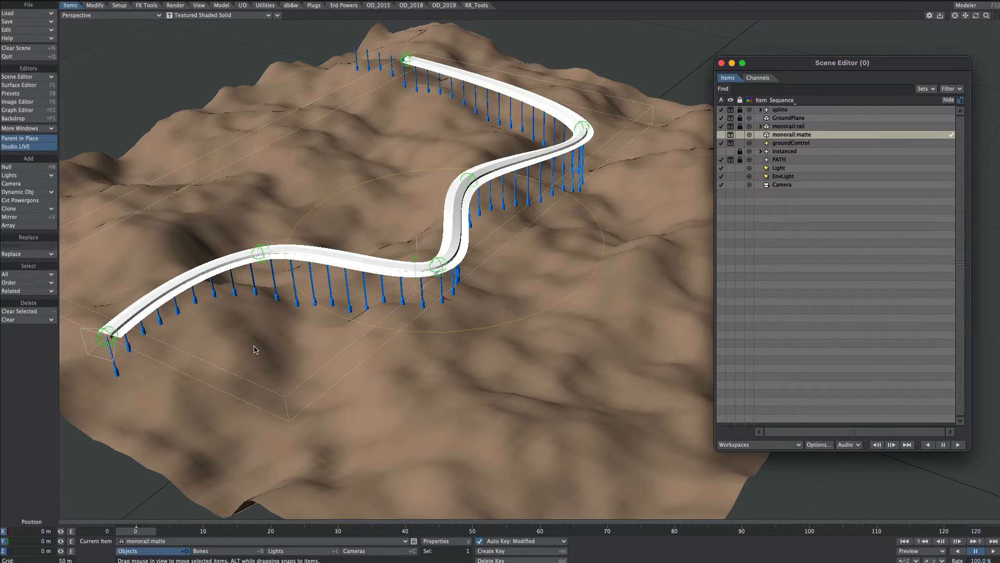
pyautogui.click(731, 136)
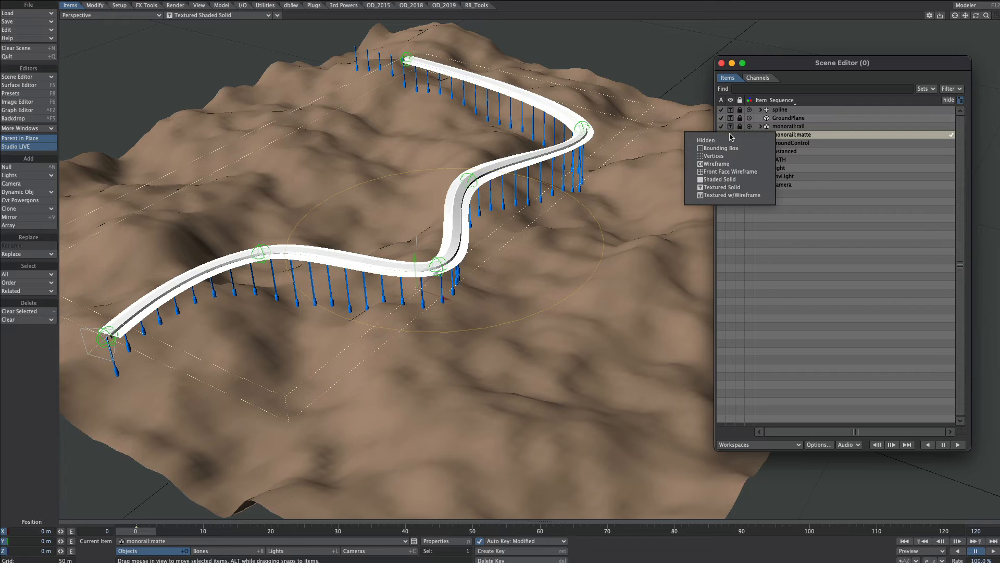
pyautogui.click(726, 173)
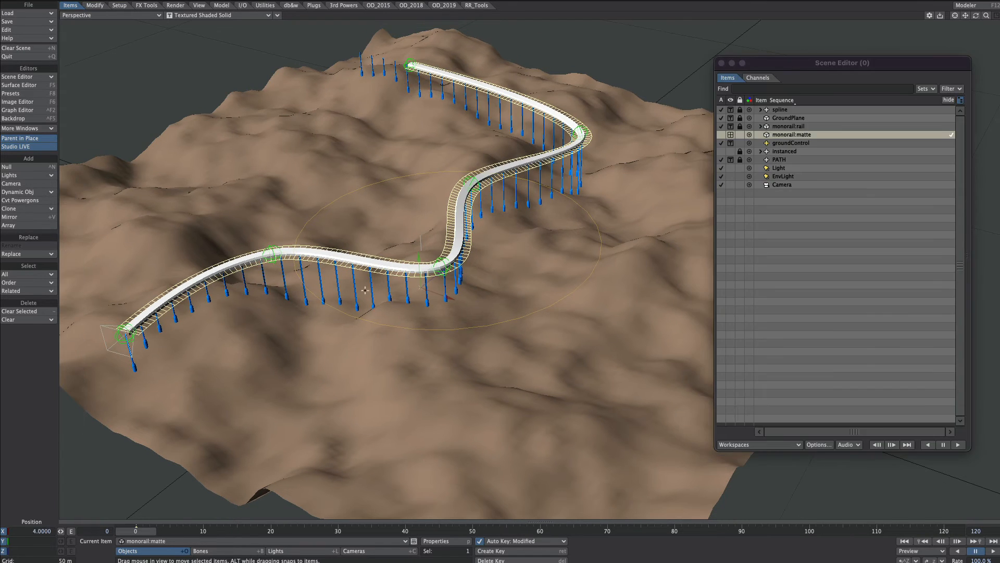
# Remove monorail:matte's unused modifiers, keeping Bones, and add Morph Mixer above Bones in the modifier stack
pyautogui.press('p')
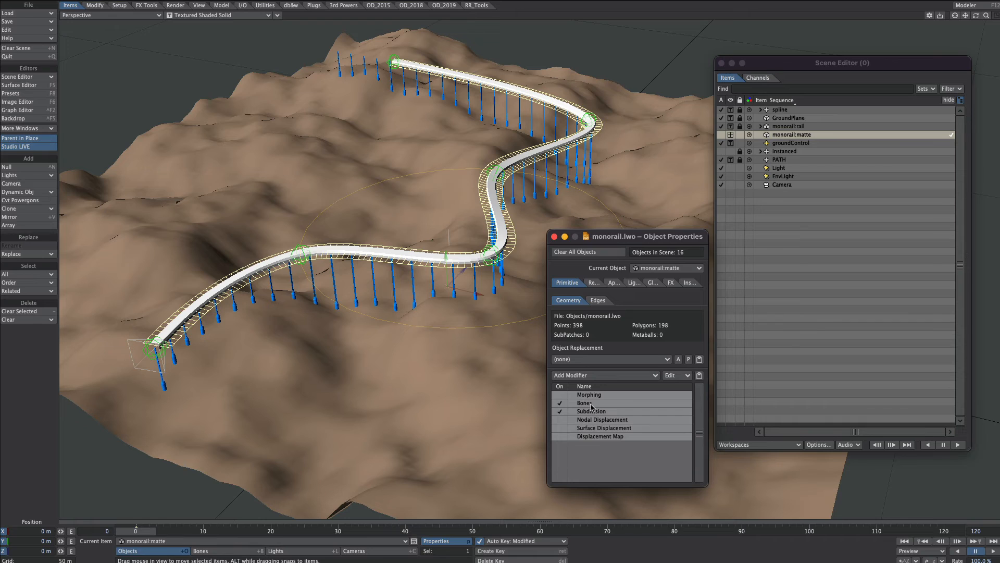
pyautogui.rightClick(629, 439)
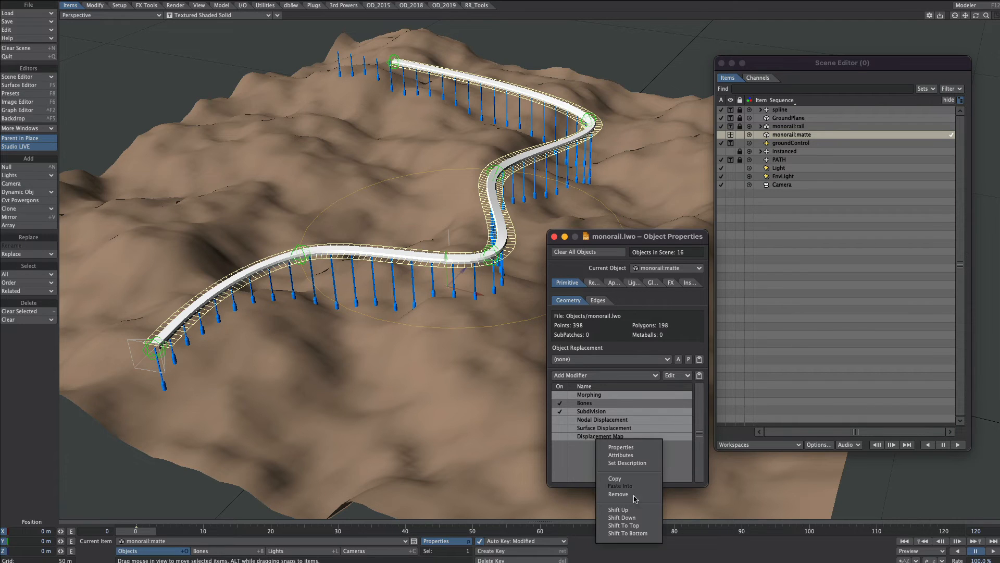
pyautogui.click(625, 493)
pyautogui.click(599, 377)
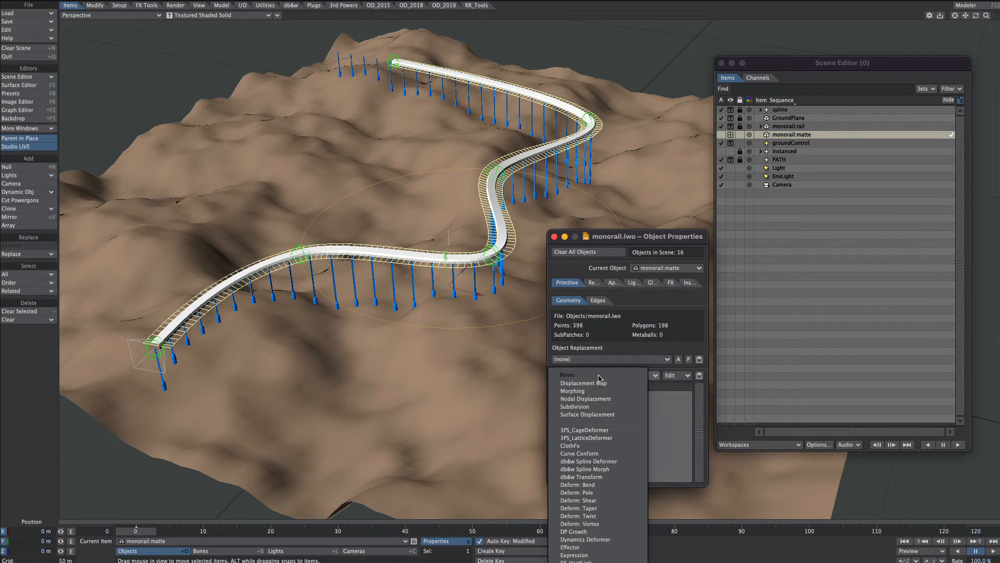
pyautogui.write('mor')
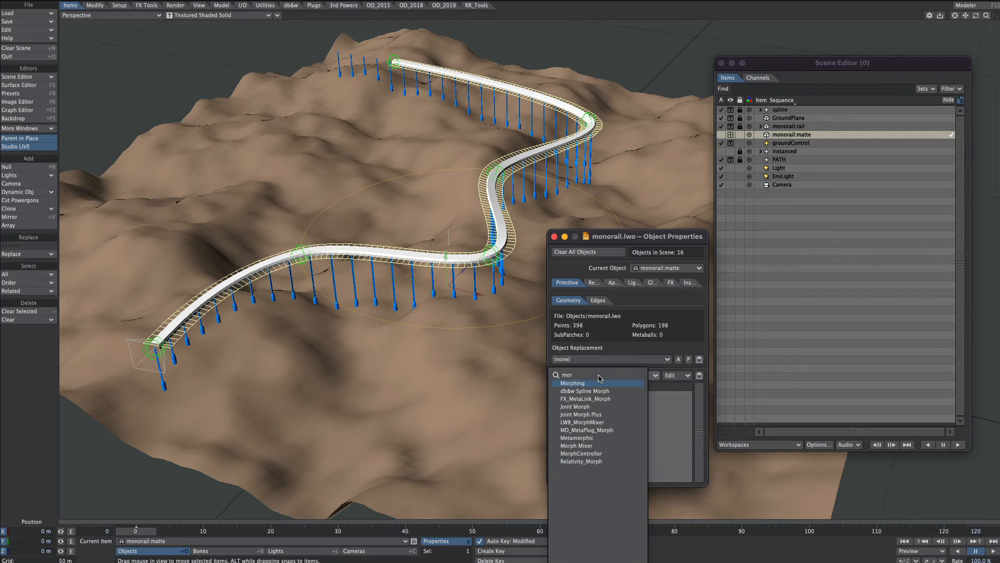
pyautogui.click(598, 383)
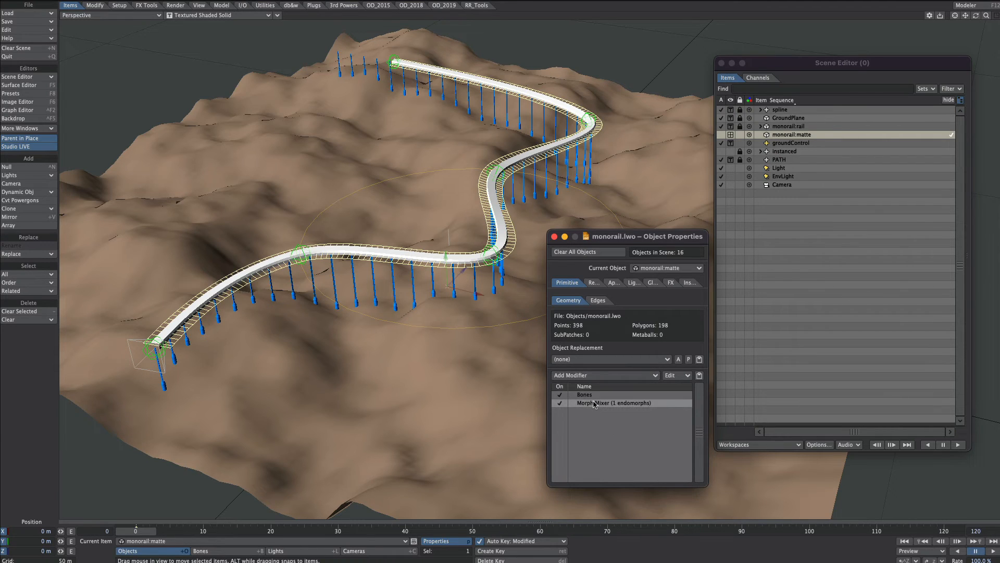
pyautogui.moveTo(595, 404); pyautogui.dragTo(591, 391)
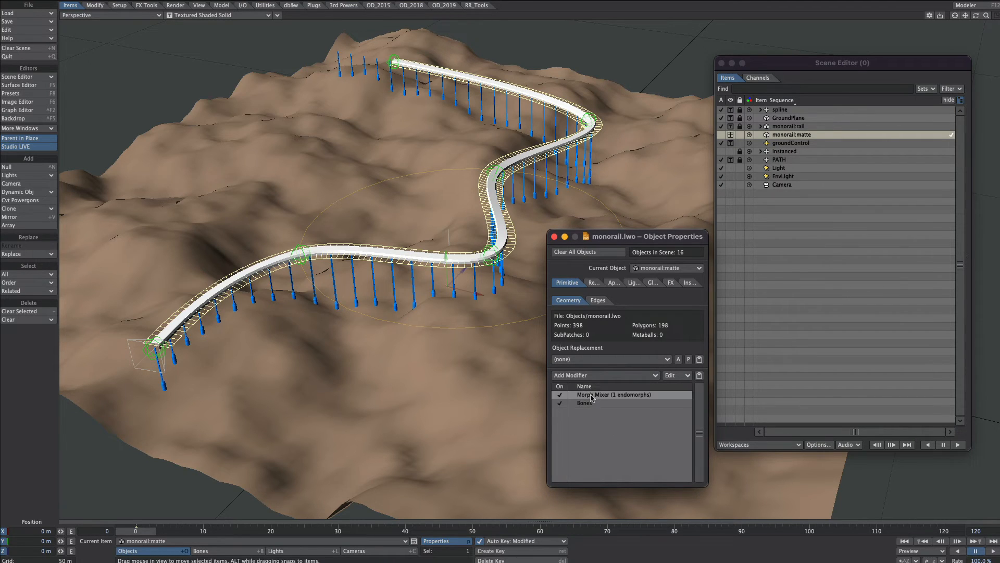
# Set the width morph of monorail:matte to 66% in Morph Mixer
pyautogui.doubleClick(591, 396)
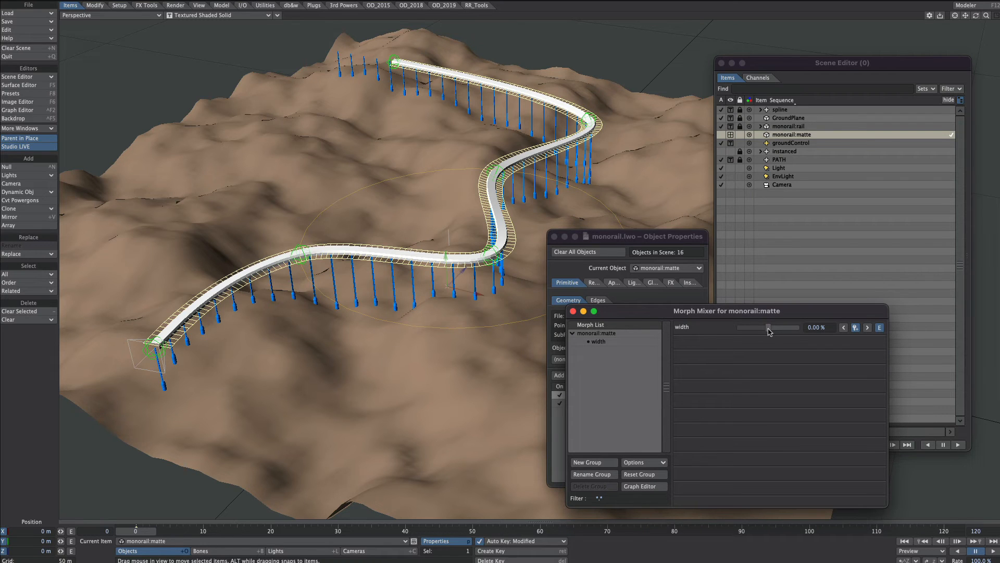
pyautogui.moveTo(768, 331); pyautogui.dragTo(787, 334)
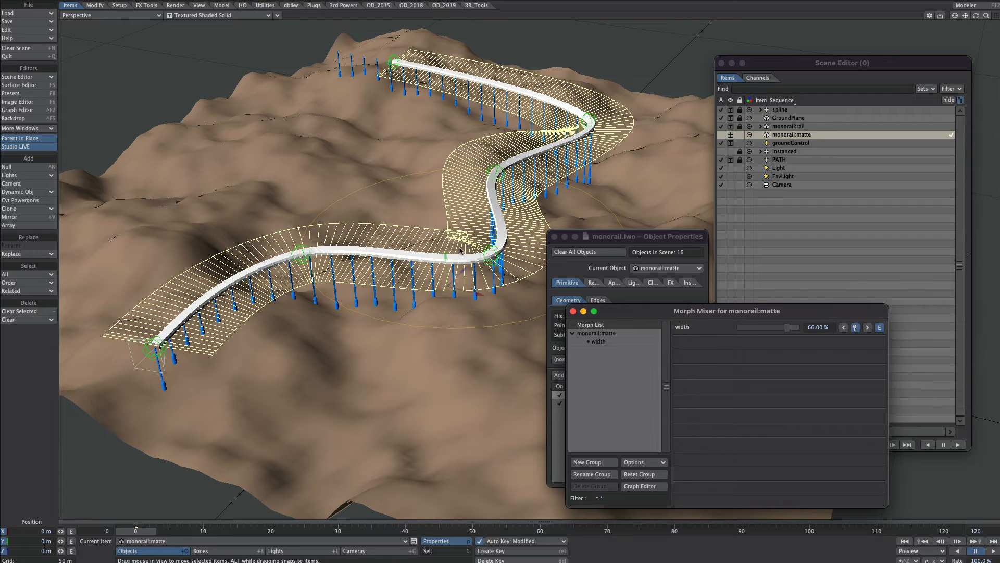
pyautogui.click(573, 311)
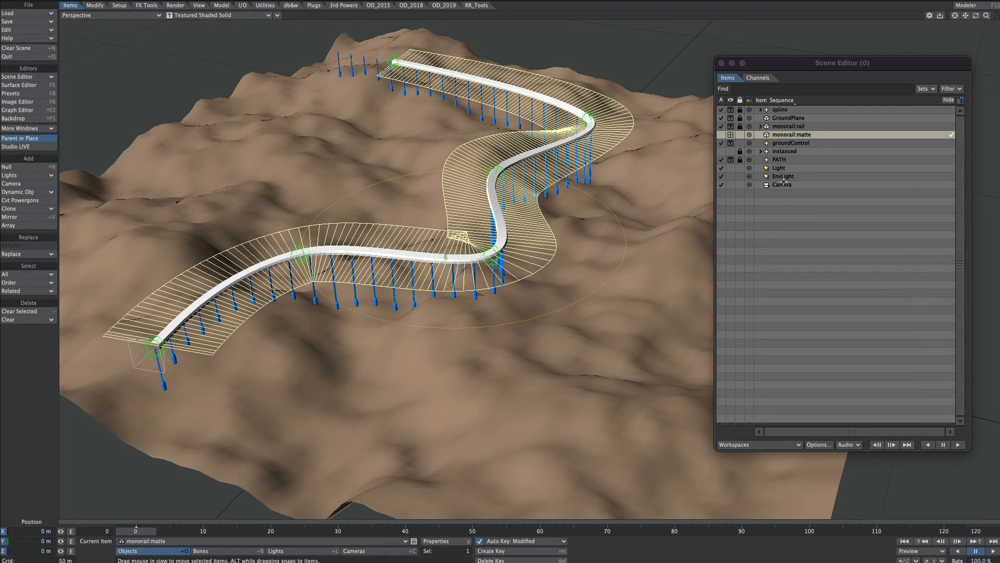
# Add an Instance Generator to GroundPlane with monorail:building as the instanced object, displayed as Textured Shaded Solid
pyautogui.click(787, 117)
pyautogui.press('p')
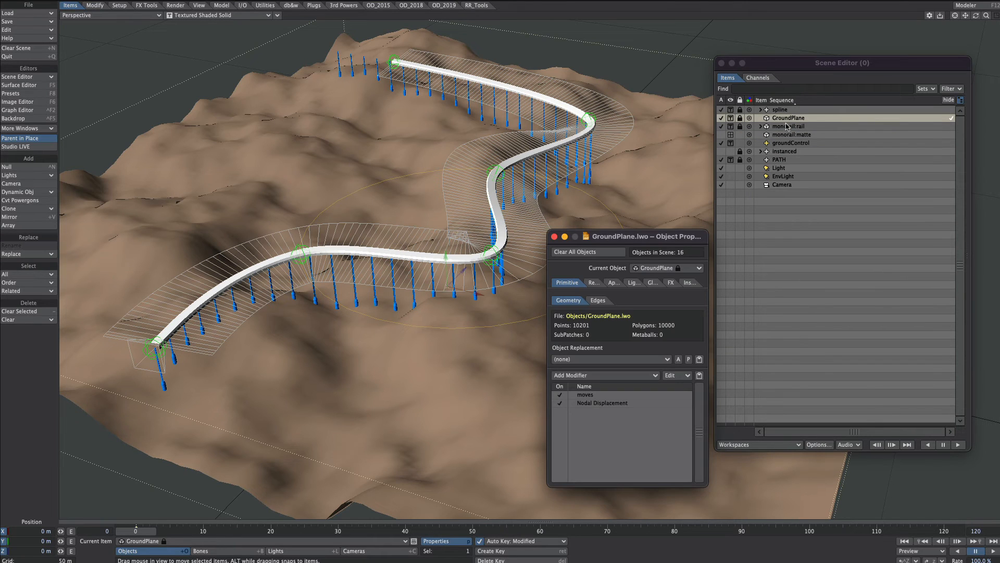
pyautogui.click(589, 294)
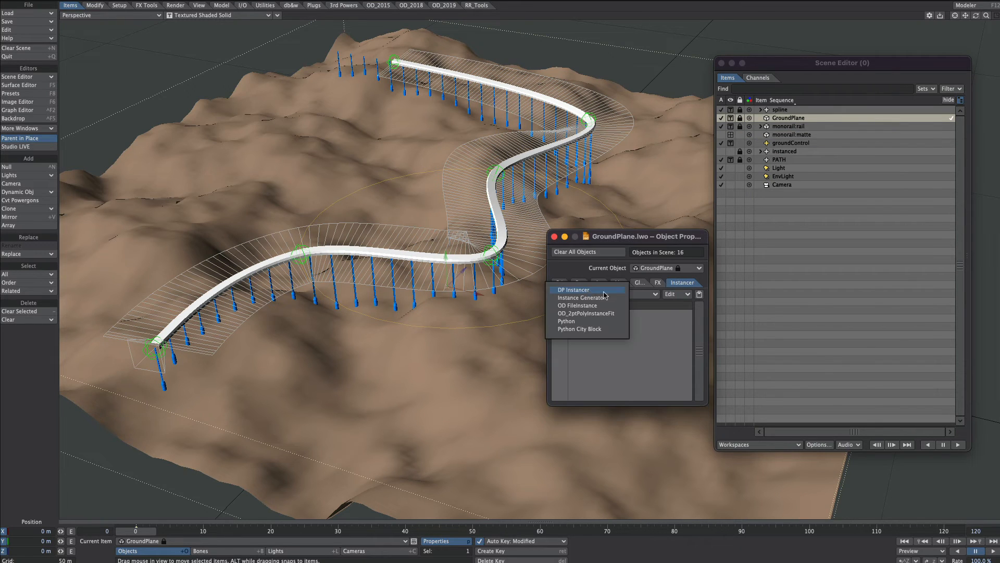
pyautogui.click(584, 301)
pyautogui.doubleClick(599, 313)
pyautogui.click(677, 114)
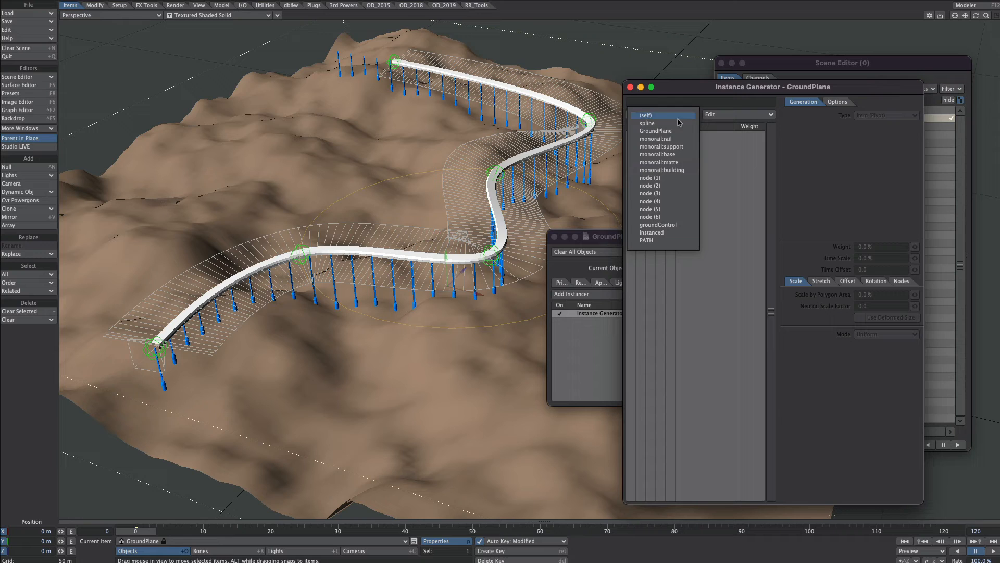
pyautogui.click(661, 170)
pyautogui.click(651, 134)
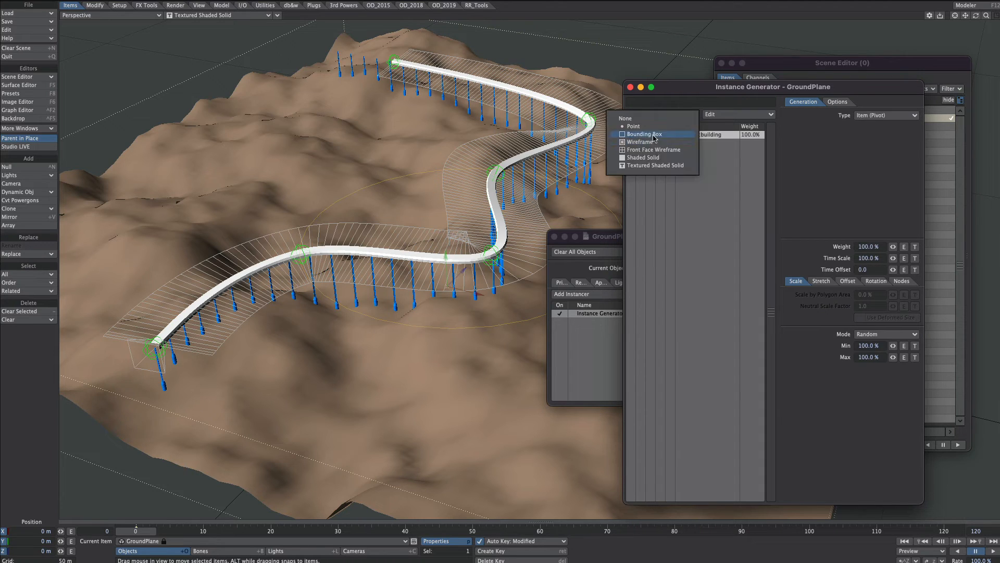
pyautogui.click(656, 168)
# Set the building instances' generation type to Surface with 600 instances
pyautogui.click(866, 115)
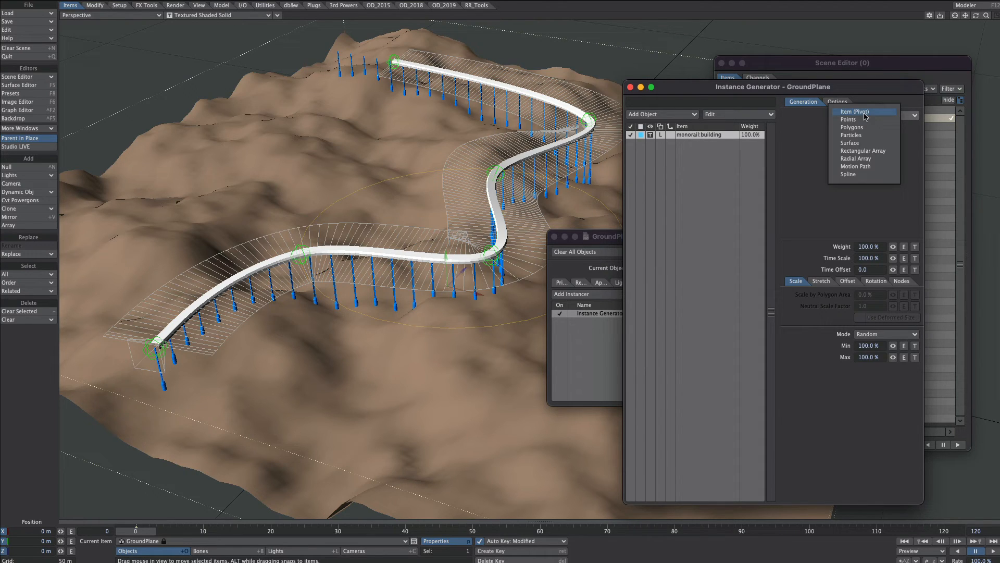
pyautogui.click(850, 145)
pyautogui.keyDown('ctrl'); pyautogui.keyDown('alt'); pyautogui.moveTo(429, 157); pyautogui.dragTo(383, 181); pyautogui.keyUp('alt'); pyautogui.keyUp('ctrl')
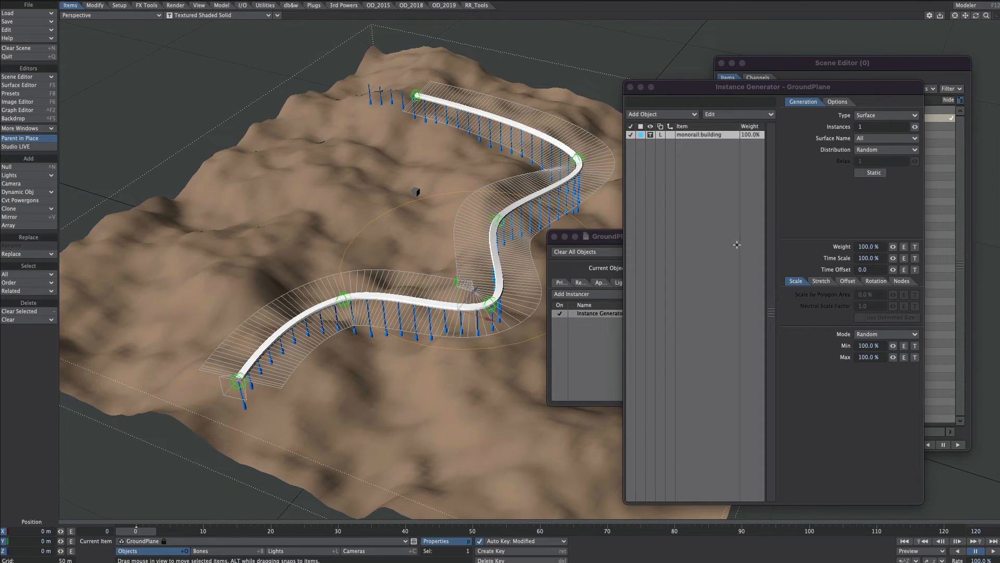
pyautogui.click(881, 126)
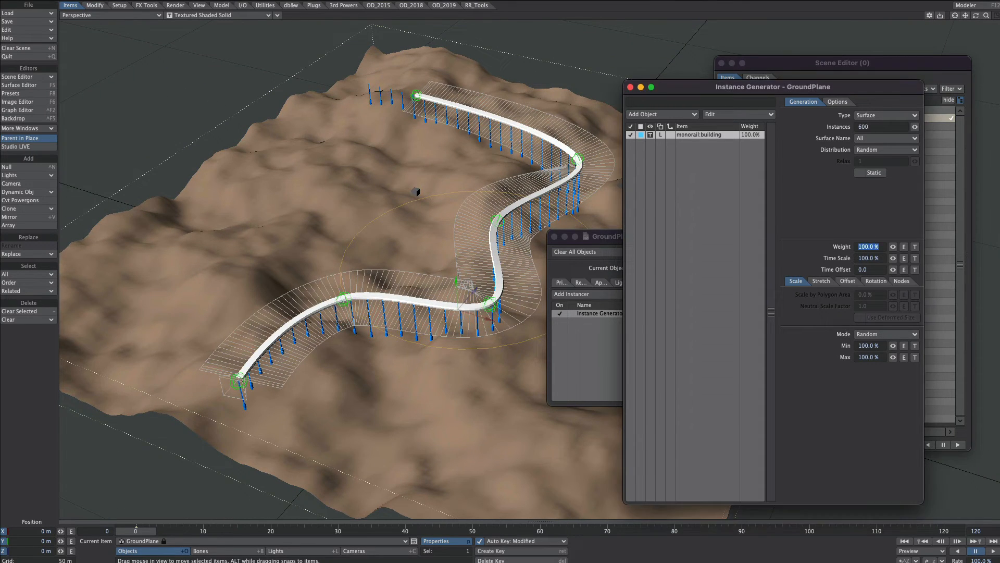
pyautogui.write('600')
pyautogui.press('Tab')
pyautogui.keyDown('alt'); pyautogui.moveTo(407, 245); pyautogui.dragTo(401, 253); pyautogui.keyUp('alt')
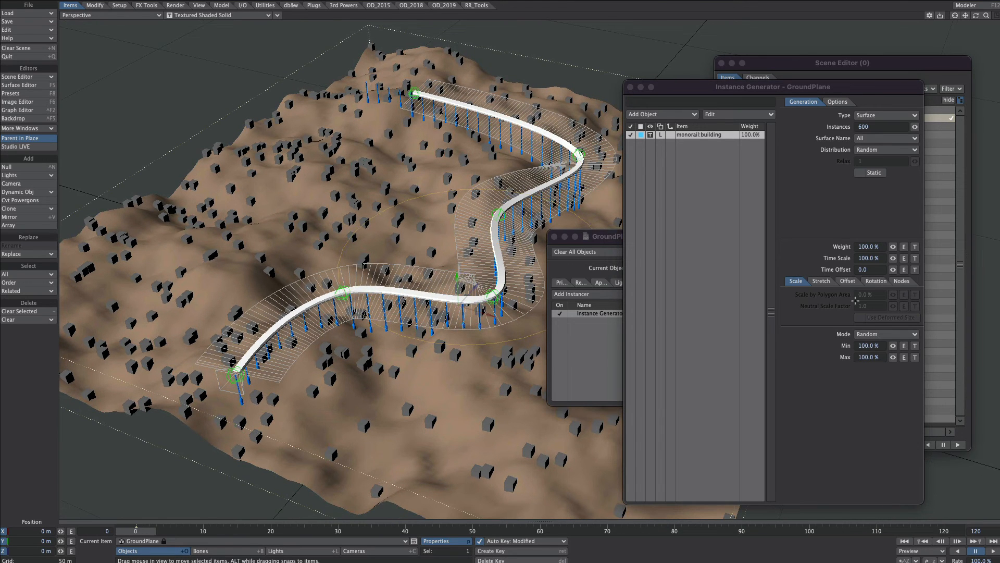
# Set the buildings' random scale to a minimum of 150% and a maximum of 300%
pyautogui.click(877, 346)
pyautogui.write('150')
pyautogui.press('Return')
pyautogui.write('30')
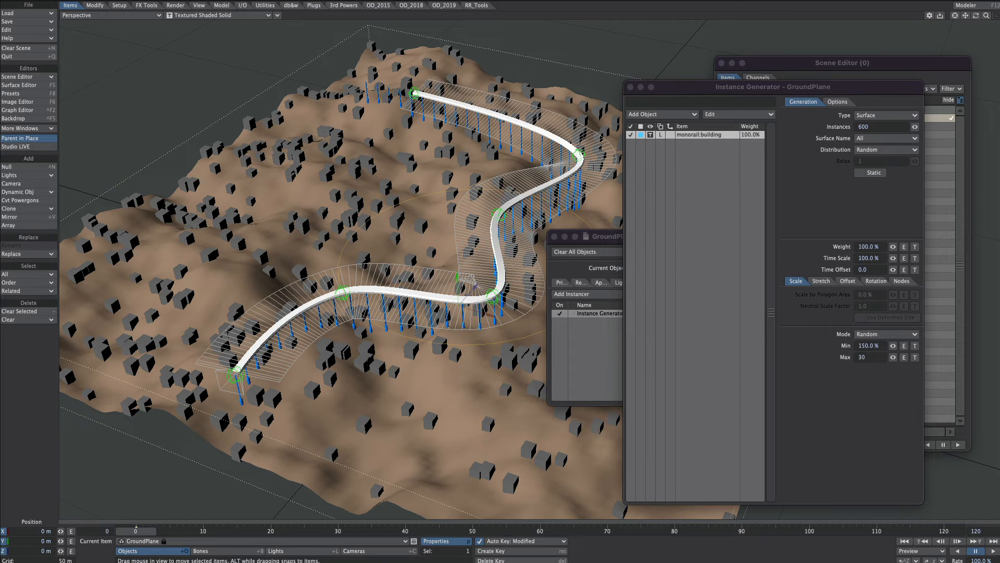
pyautogui.write('0')
pyautogui.press('Return')
pyautogui.keyDown('alt'); pyautogui.moveTo(482, 283); pyautogui.dragTo(456, 270); pyautogui.keyUp('alt')
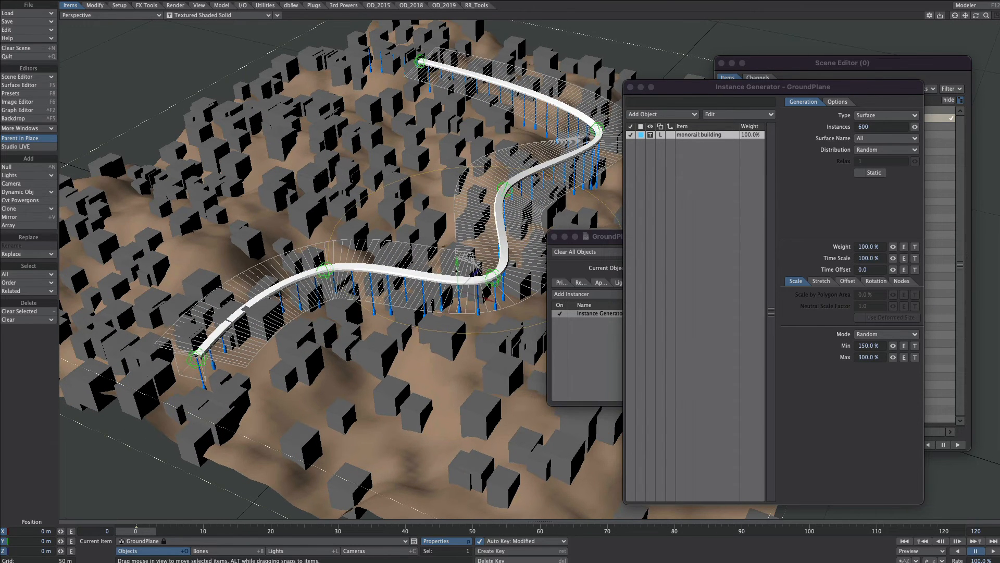
# Change the building distribution to Uniform with a Relax value of 40
pyautogui.click(876, 151)
pyautogui.click(880, 159)
pyautogui.moveTo(915, 162); pyautogui.dragTo(947, 161)
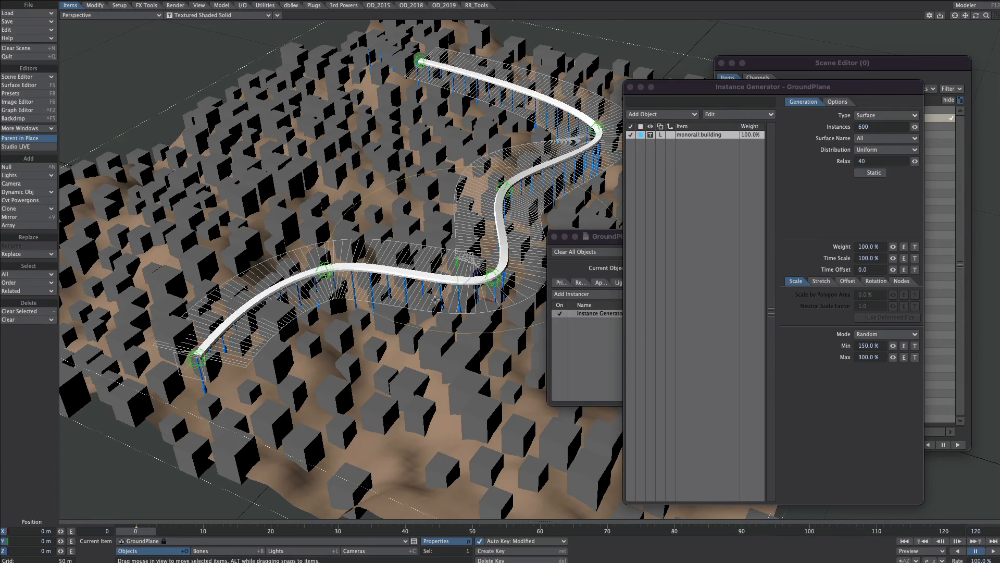
pyautogui.keyDown('alt'); pyautogui.moveTo(435, 299); pyautogui.dragTo(552, 333); pyautogui.keyUp('alt')
# Set the buildings' random stretch to a maximum Y of 400%
pyautogui.click(820, 281)
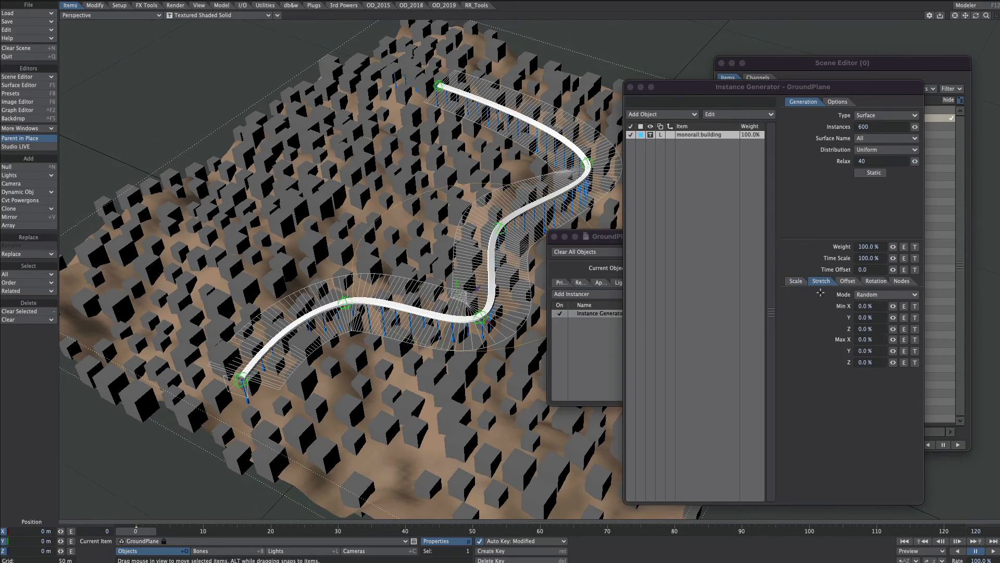
pyautogui.click(871, 351)
pyautogui.write('200')
pyautogui.press('Tab')
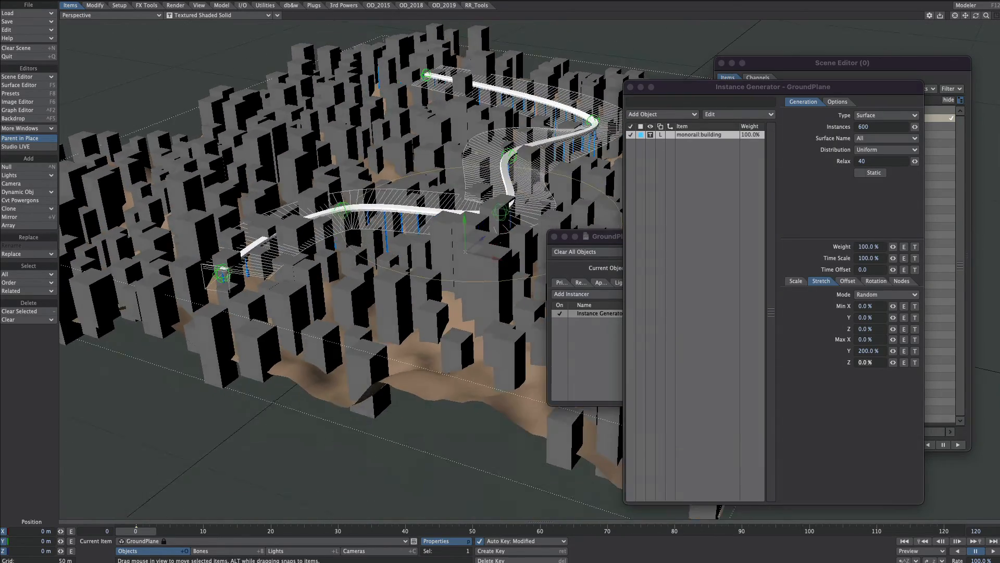
pyautogui.keyDown('alt'); pyautogui.moveTo(420, 268); pyautogui.dragTo(273, 413); pyautogui.keyUp('alt')
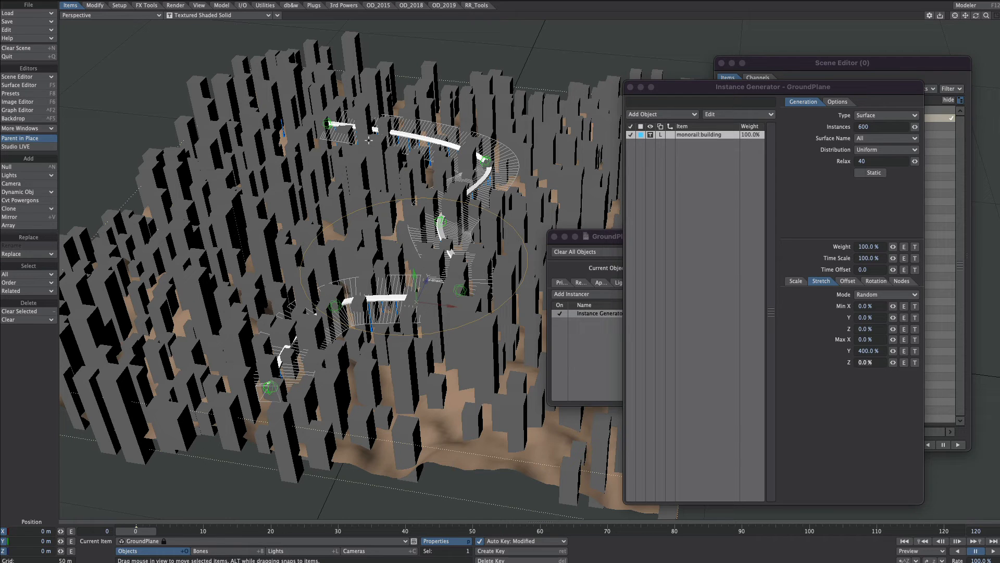
# Enable nodes for the building instances, add a Ray Cast Geometry node and connect Base Position to its Ray Origin
pyautogui.click(901, 281)
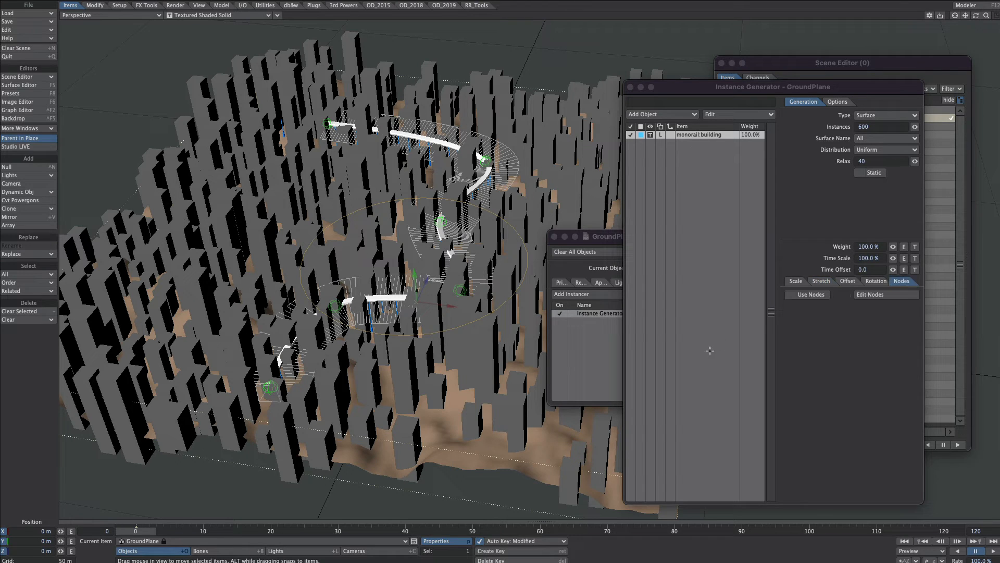
pyautogui.click(806, 295)
pyautogui.click(863, 295)
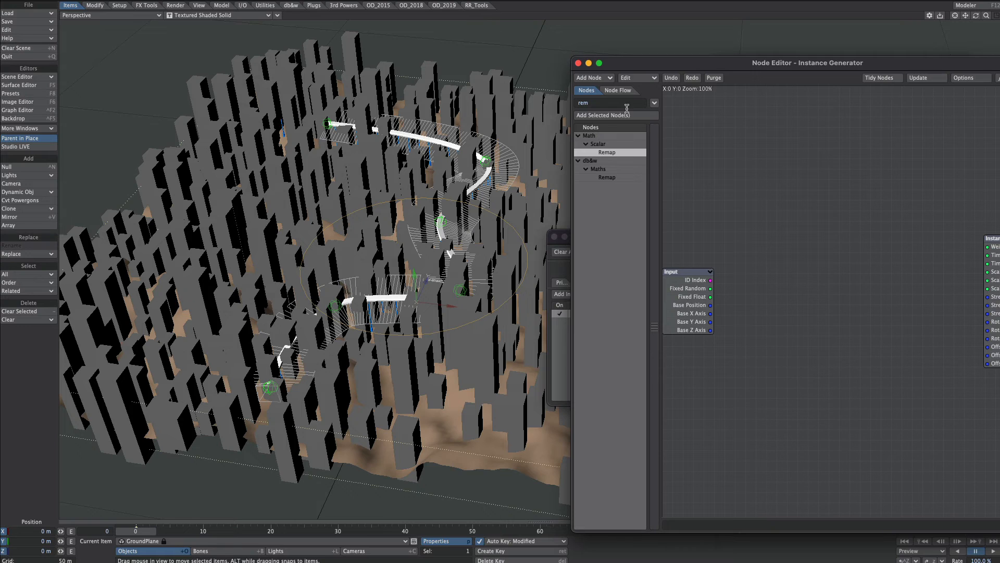
pyautogui.write('ray')
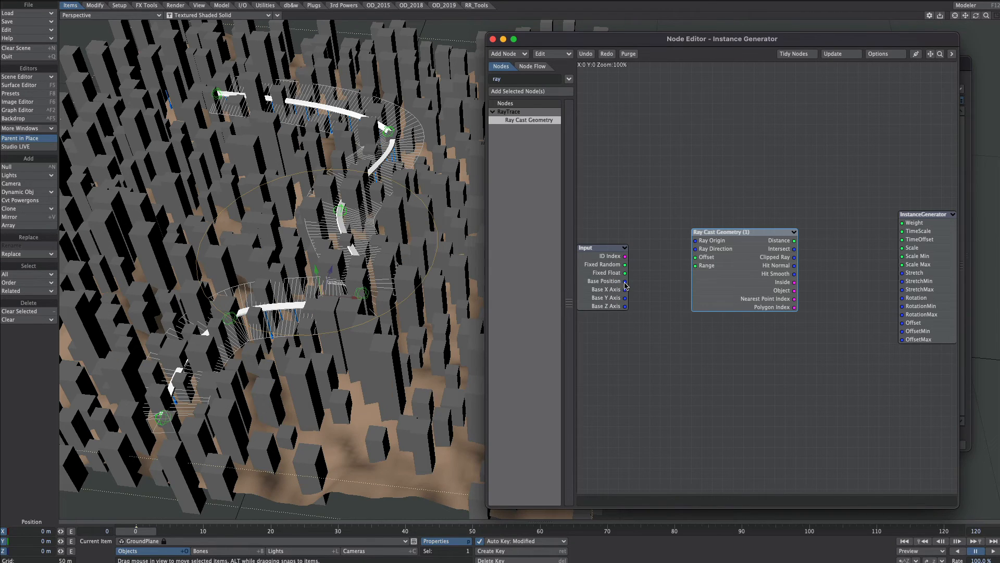
pyautogui.moveTo(625, 281); pyautogui.dragTo(708, 243)
# Activate monorail:matte as the Ray Cast Geometry target and set the Ray Direction Y to 1
pyautogui.click(303, 276)
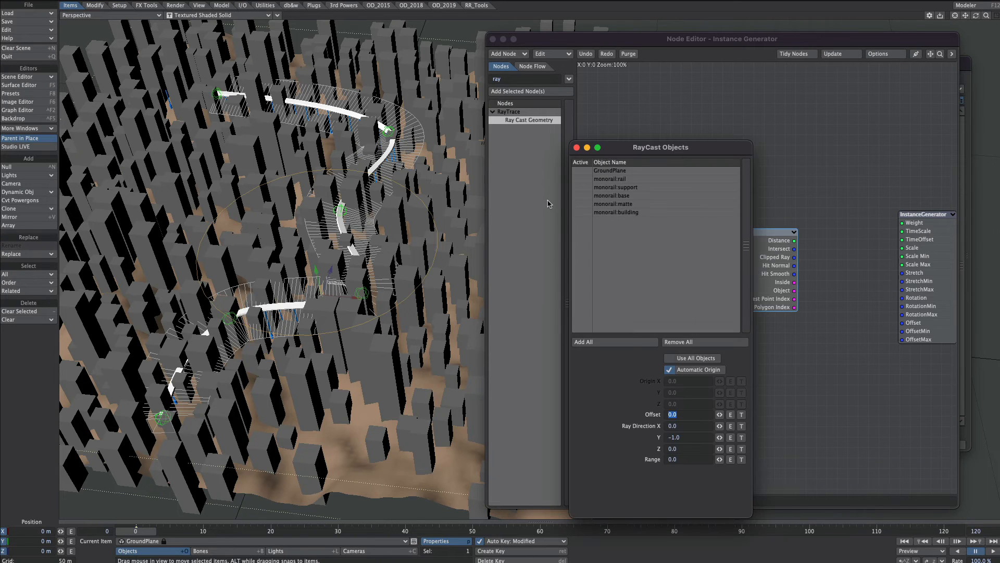
pyautogui.click(577, 203)
pyautogui.click(686, 437)
pyautogui.write('1')
pyautogui.press('Tab')
pyautogui.click(577, 147)
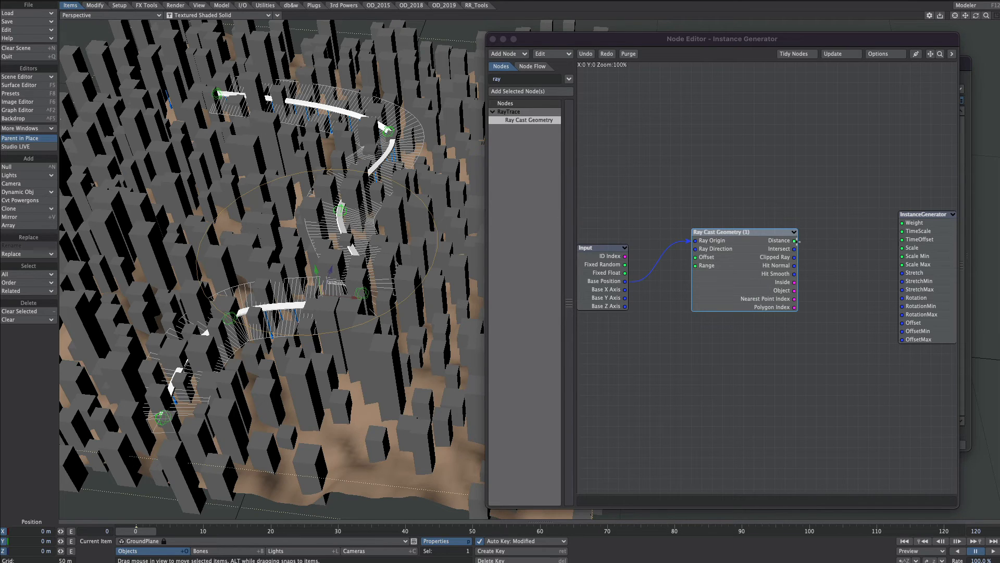
# Add an Invert node and route the Ray Cast Geometry Distance through it into the instance generator's Weight
pyautogui.moveTo(796, 241); pyautogui.dragTo(915, 223)
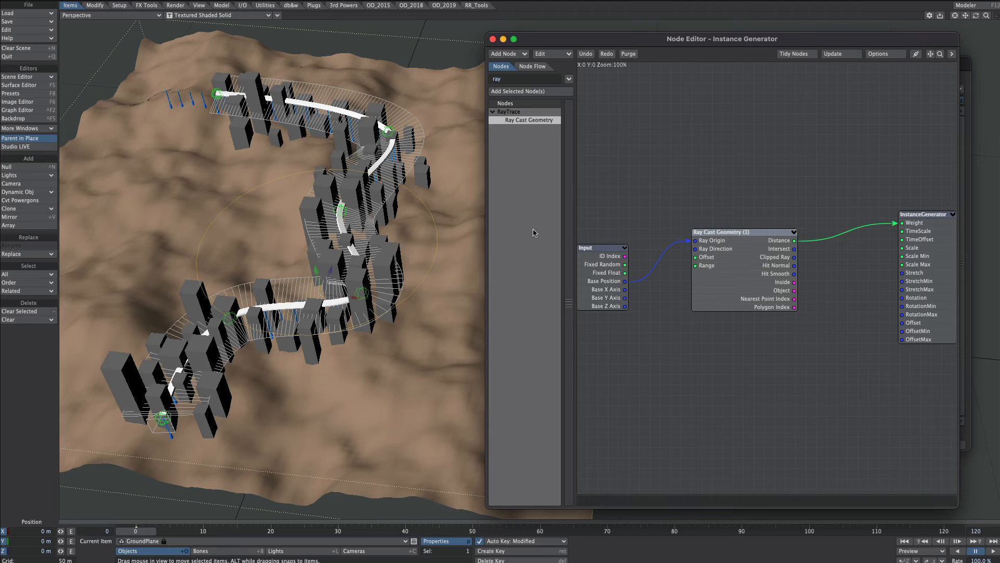
pyautogui.doubleClick(505, 79)
pyautogui.write('in')
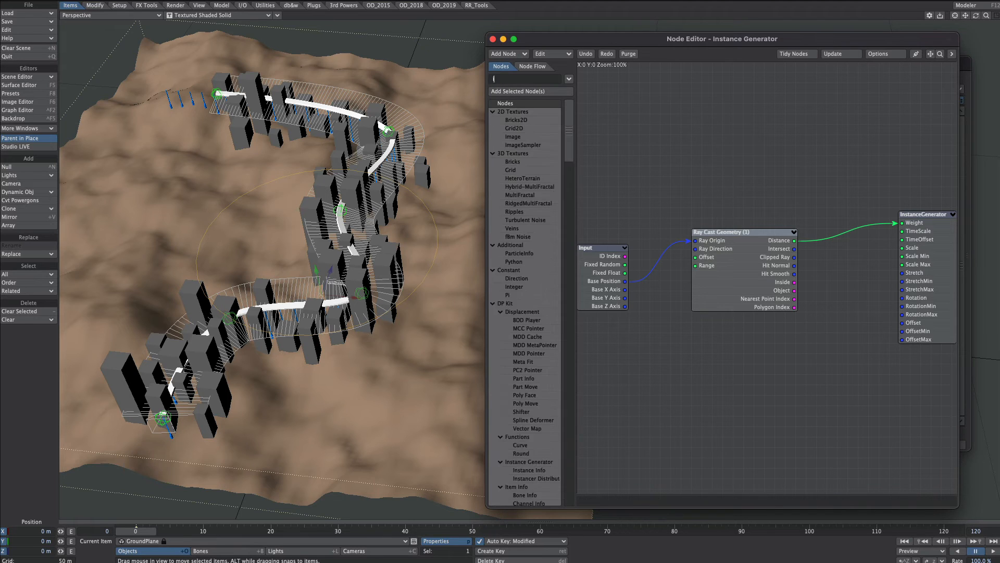
pyautogui.write('ve')
pyautogui.moveTo(521, 128); pyautogui.dragTo(818, 197)
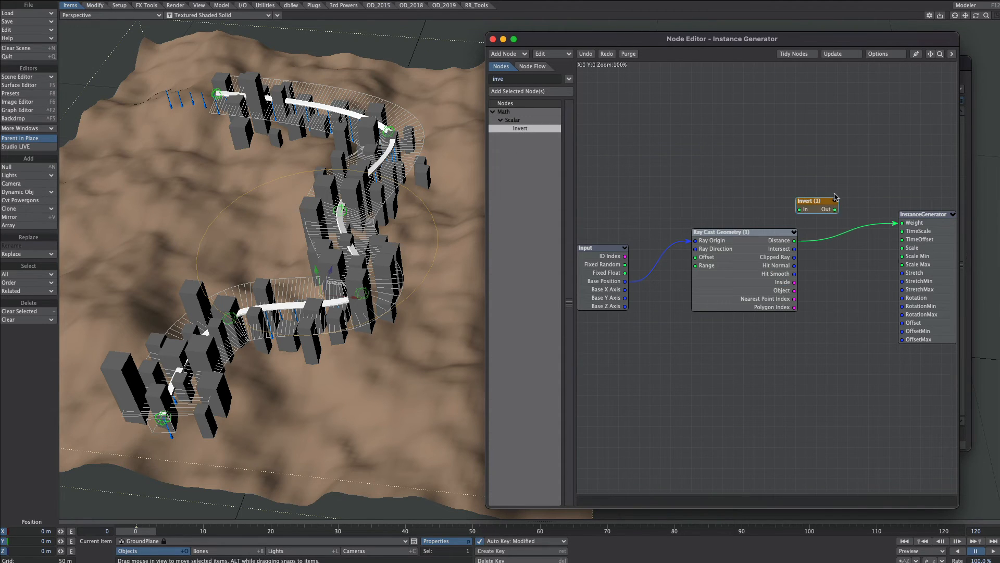
pyautogui.moveTo(794, 240); pyautogui.dragTo(902, 223)
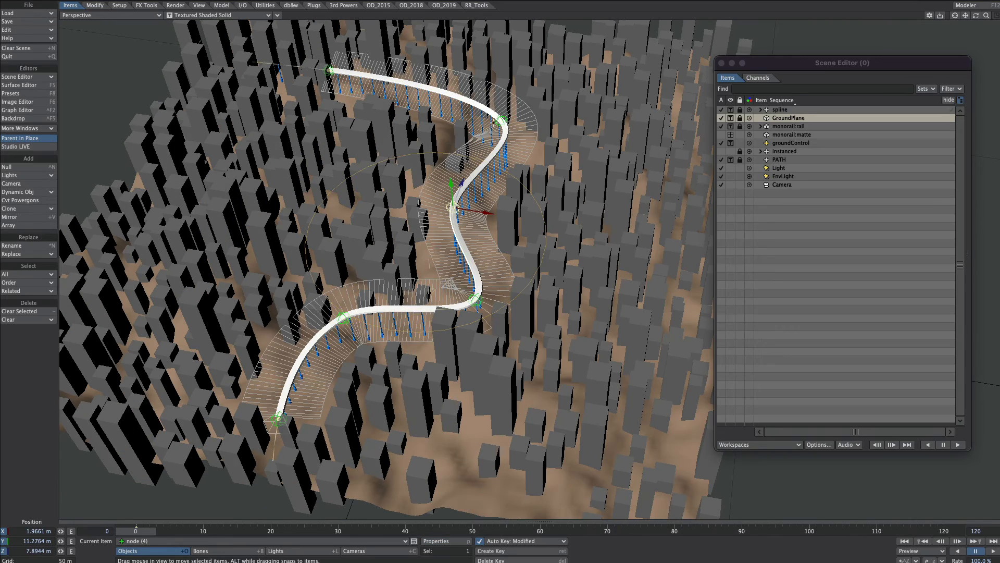
# Enable Studio LIVE and move several spline nodes to reroute the monorail across the terrain
pyautogui.moveTo(537, 104); pyautogui.dragTo(483, 94)
pyautogui.click(32, 149)
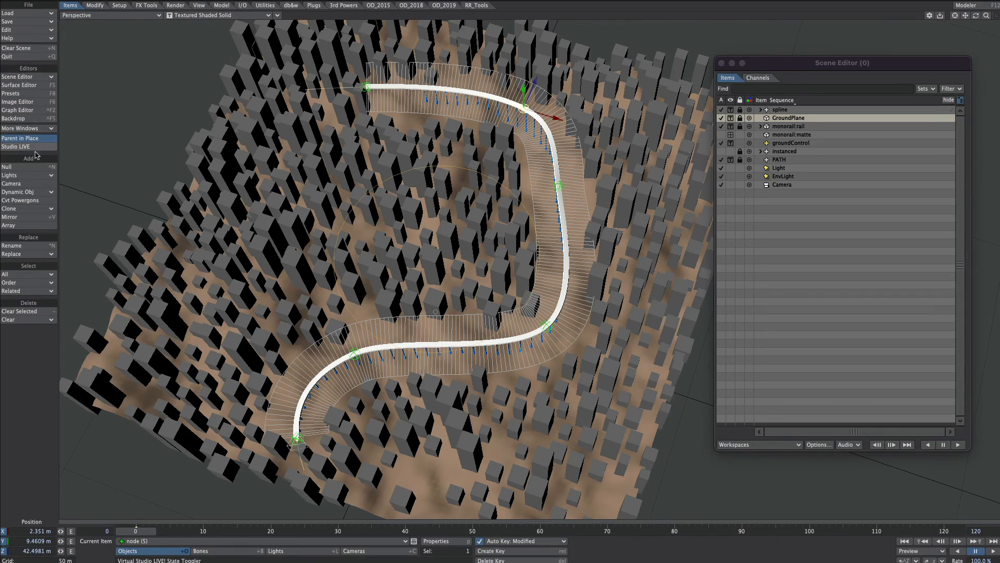
pyautogui.moveTo(548, 98); pyautogui.dragTo(470, 140)
pyautogui.click(559, 186)
pyautogui.moveTo(575, 174); pyautogui.dragTo(474, 221)
pyautogui.click(548, 326)
pyautogui.moveTo(587, 297); pyautogui.dragTo(415, 208)
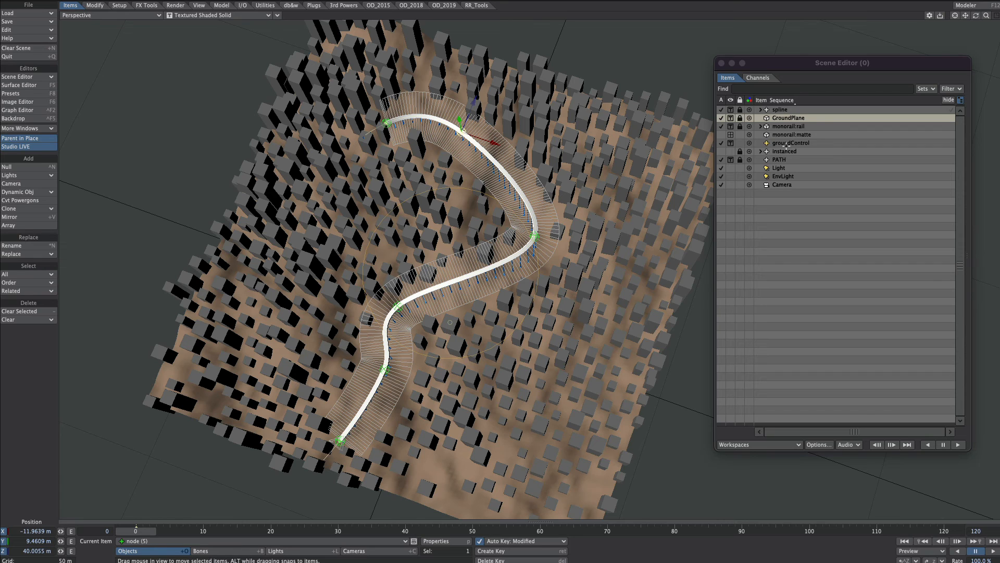
# Adjust the width morph of monorail:matte in the Morph Mixer
pyautogui.click(788, 134)
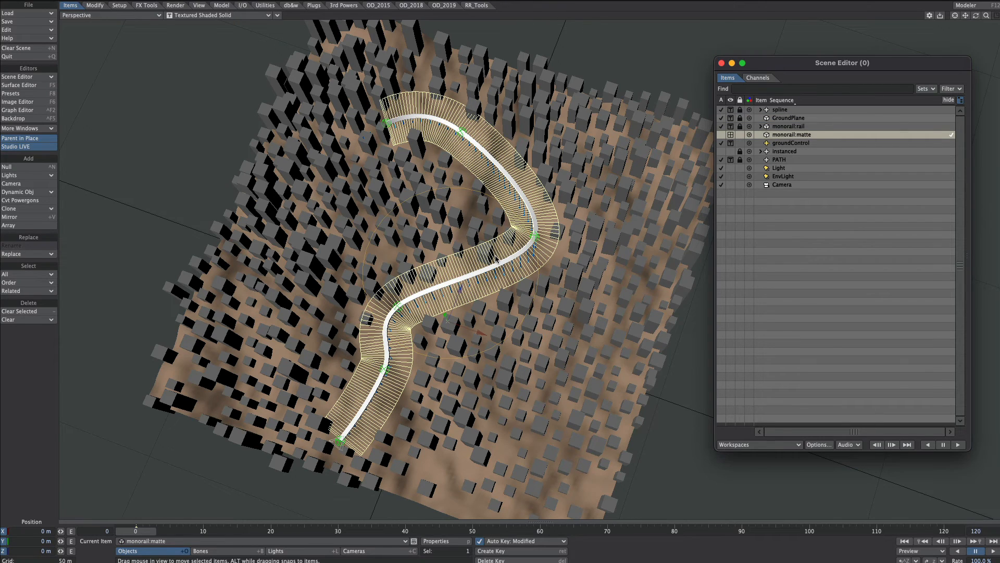
pyautogui.press('p')
pyautogui.click(561, 282)
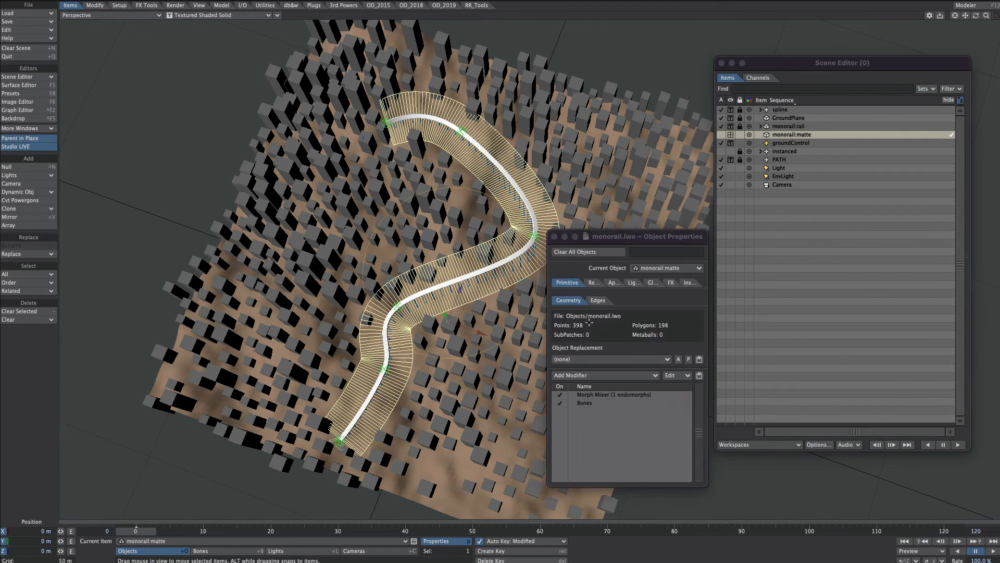
pyautogui.doubleClick(612, 391)
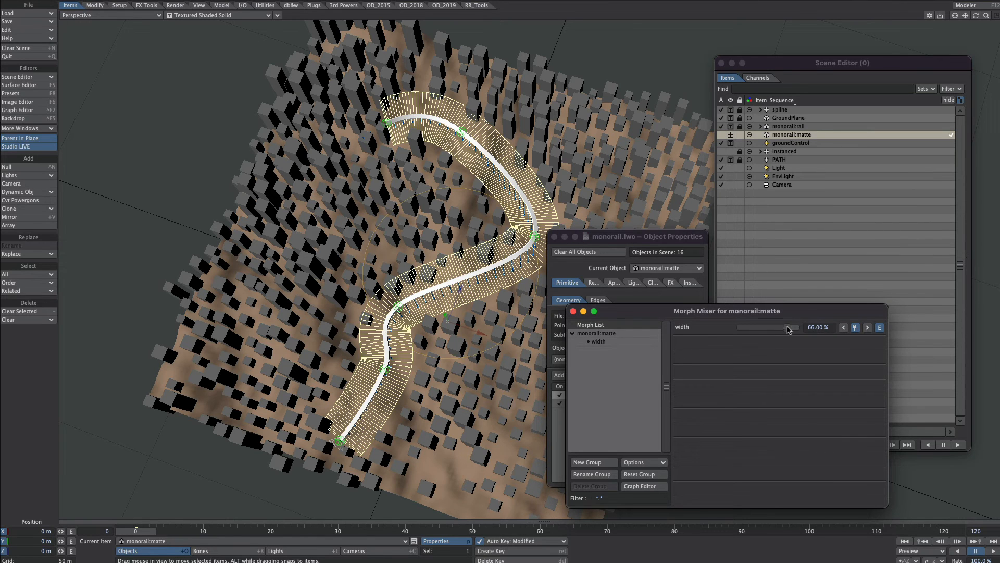
pyautogui.moveTo(788, 331)
pyautogui.mouseDown()
pyautogui.moveTo(778, 331)
pyautogui.moveTo(790, 331)
pyautogui.mouseUp()
pyautogui.moveTo(799, 332)
pyautogui.mouseDown()
pyautogui.moveTo(776, 333)
pyautogui.moveTo(787, 333)
pyautogui.mouseUp()
pyautogui.click(573, 312)
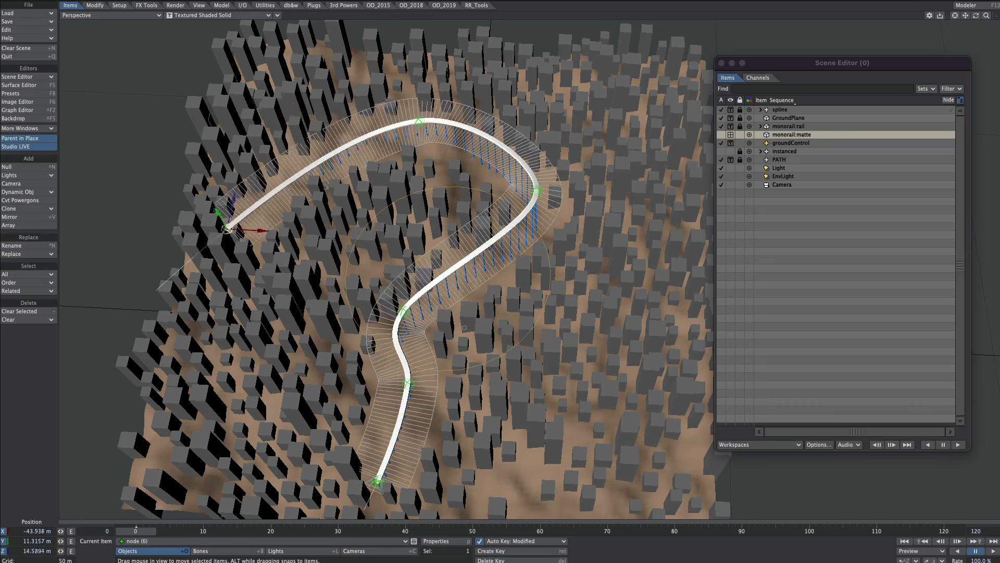
# Move the spline's end node (6) to about X -40.5 m, Z 16.3 m
pyautogui.moveTo(227, 230); pyautogui.dragTo(251, 208)
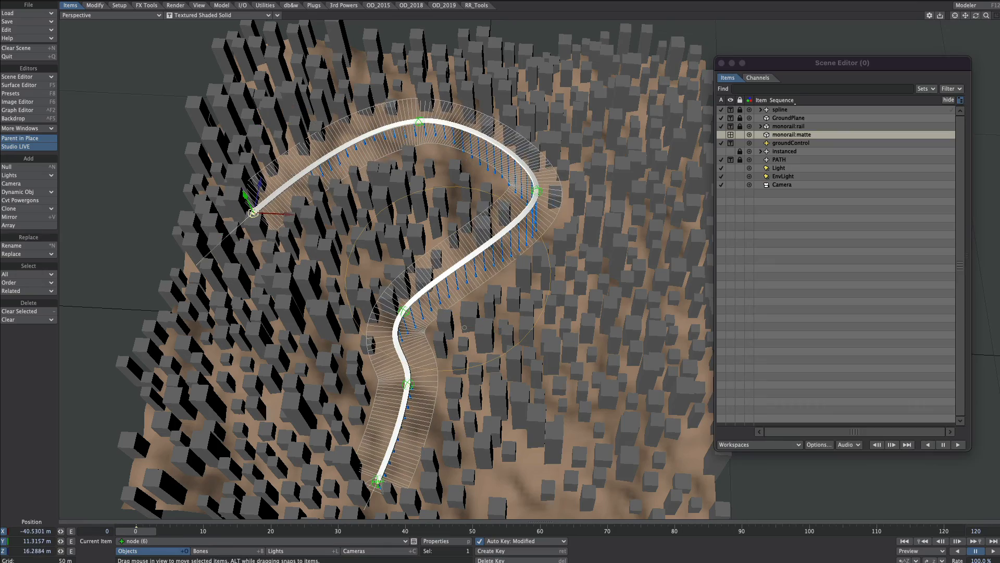
pyautogui.moveTo(385, 442); pyautogui.dragTo(364, 443)
pyautogui.moveTo(410, 287); pyautogui.dragTo(561, 290)
pyautogui.keyDown('ctrl'); pyautogui.keyDown('alt'); pyautogui.moveTo(464, 315); pyautogui.dragTo(526, 250); pyautogui.keyUp('alt'); pyautogui.keyUp('ctrl')
pyautogui.click(524, 96)
pyautogui.moveTo(526, 74); pyautogui.dragTo(525, 26)
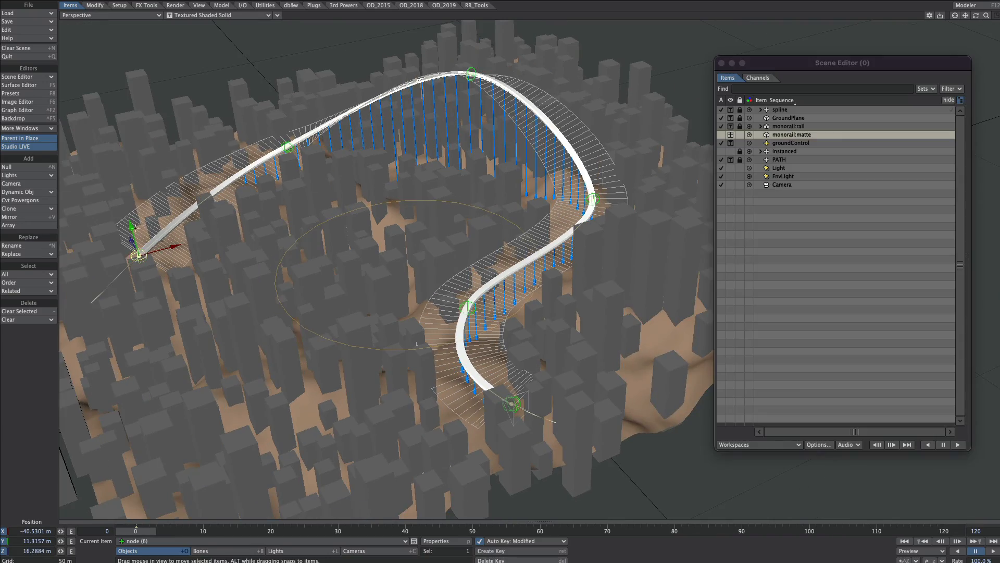
pyautogui.moveTo(380, 307); pyautogui.dragTo(448, 229)
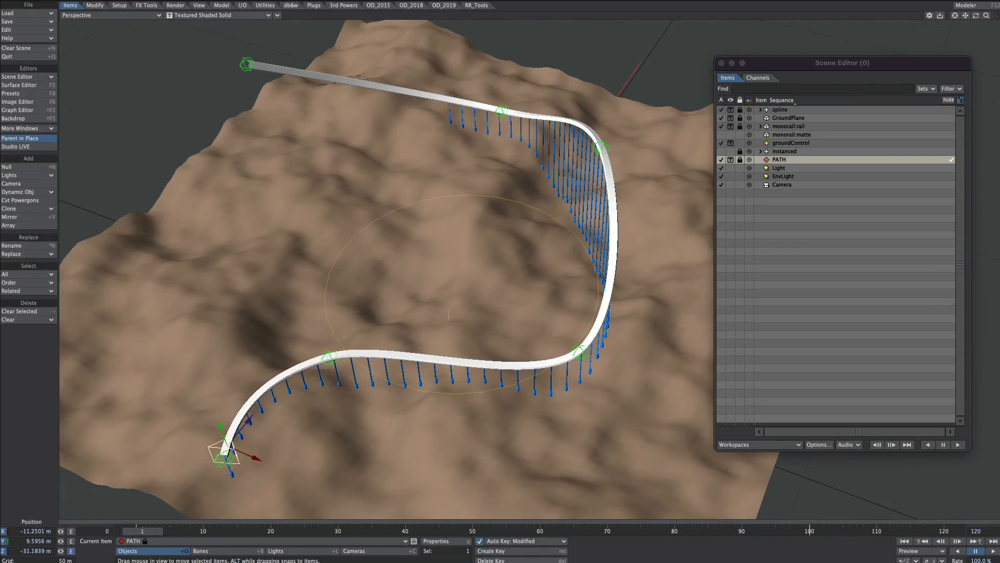
# Raise the frame 100 key of PATH's Position Z to about 155.3 m in the Graph Editor to reach the rail's end
pyautogui.moveTo(139, 532); pyautogui.dragTo(112, 536)
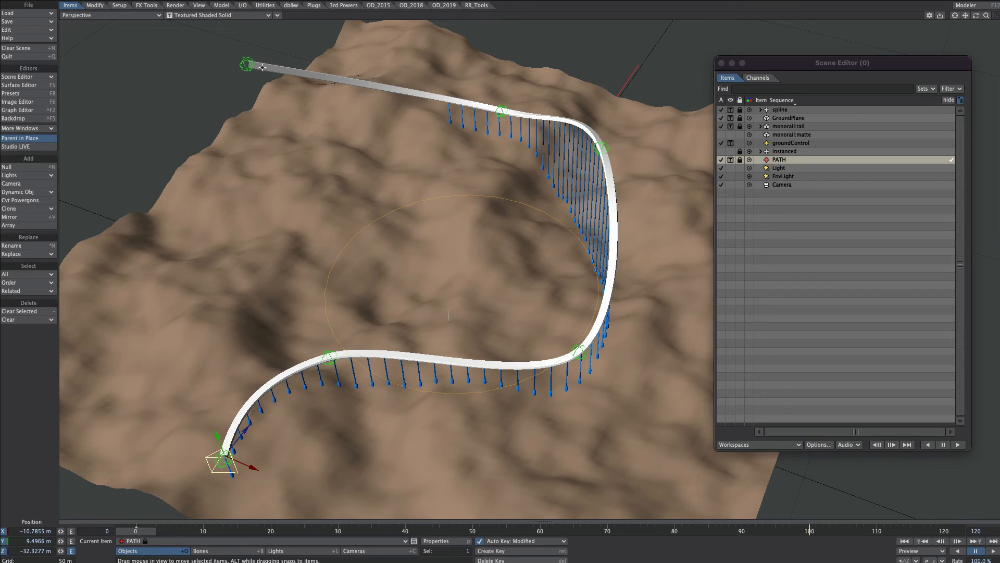
pyautogui.click(812, 527)
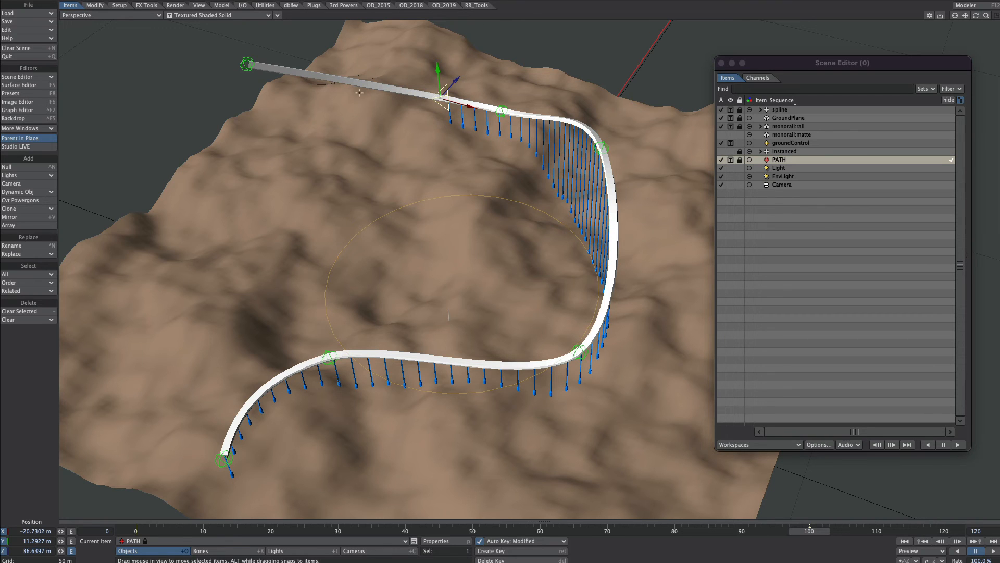
pyautogui.moveTo(457, 79); pyautogui.dragTo(413, 112)
pyautogui.hotkey('ctrl', 'F2')
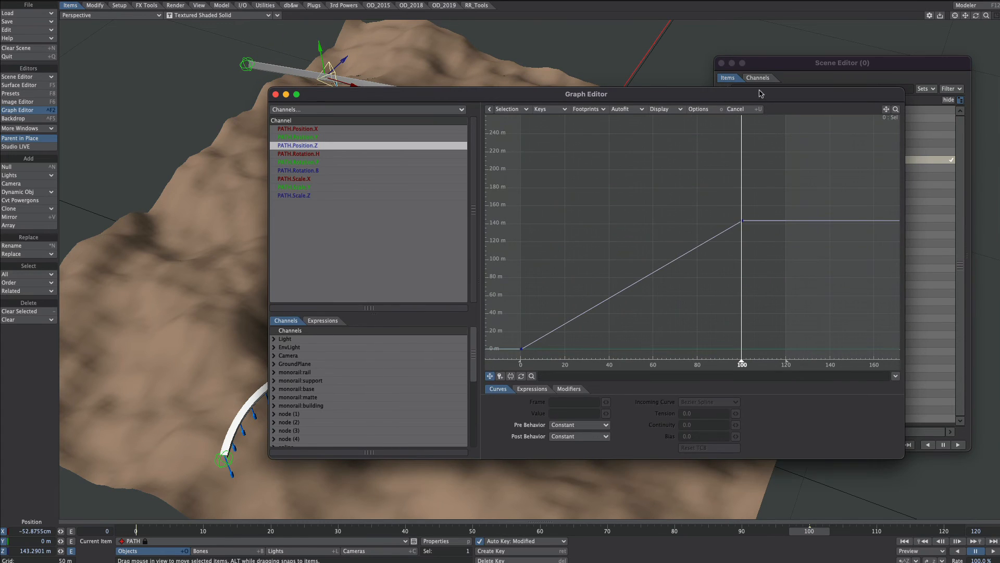
pyautogui.moveTo(762, 92); pyautogui.dragTo(884, 220)
pyautogui.moveTo(863, 356); pyautogui.dragTo(863, 331)
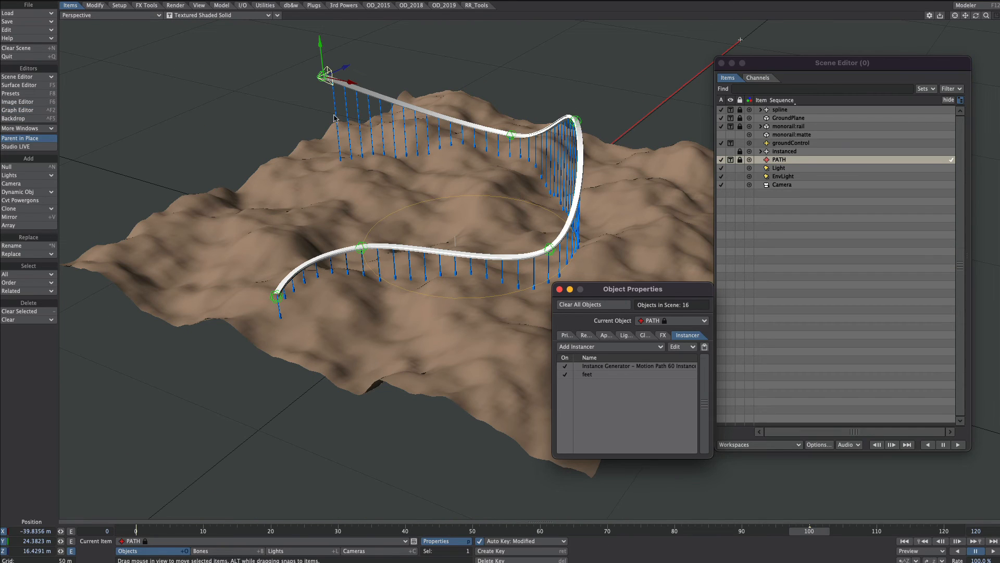
# Remove the Separation envelope from PATH's monorail:support instances and lower their instance count
pyautogui.doubleClick(600, 367)
pyautogui.click(915, 138)
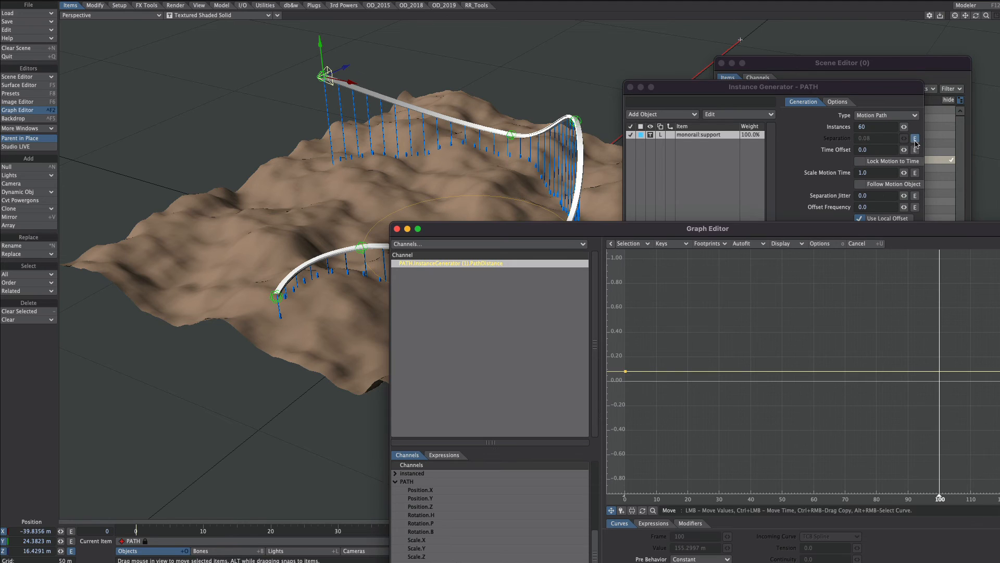
pyautogui.click(625, 371)
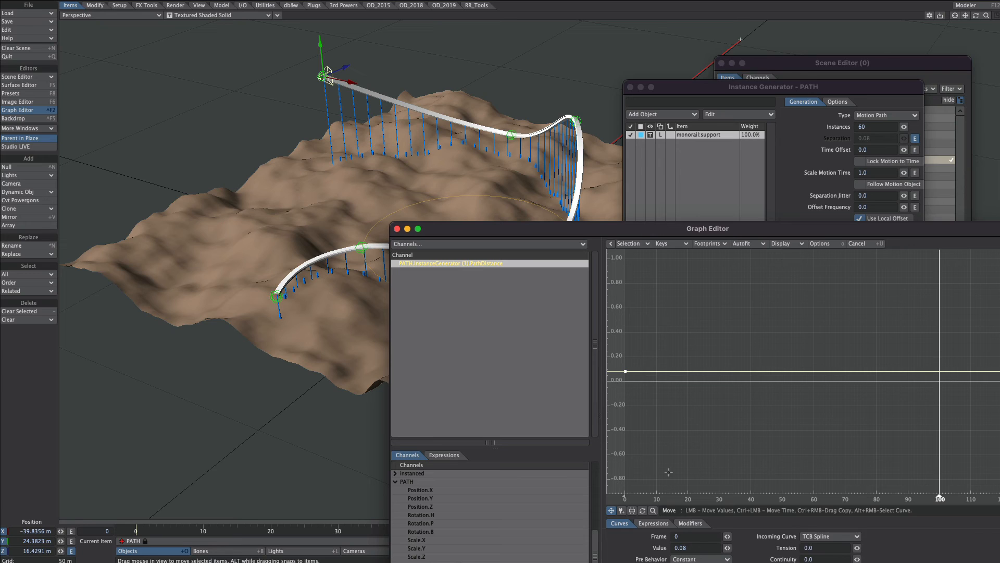
pyautogui.moveTo(469, 230); pyautogui.dragTo(450, 205)
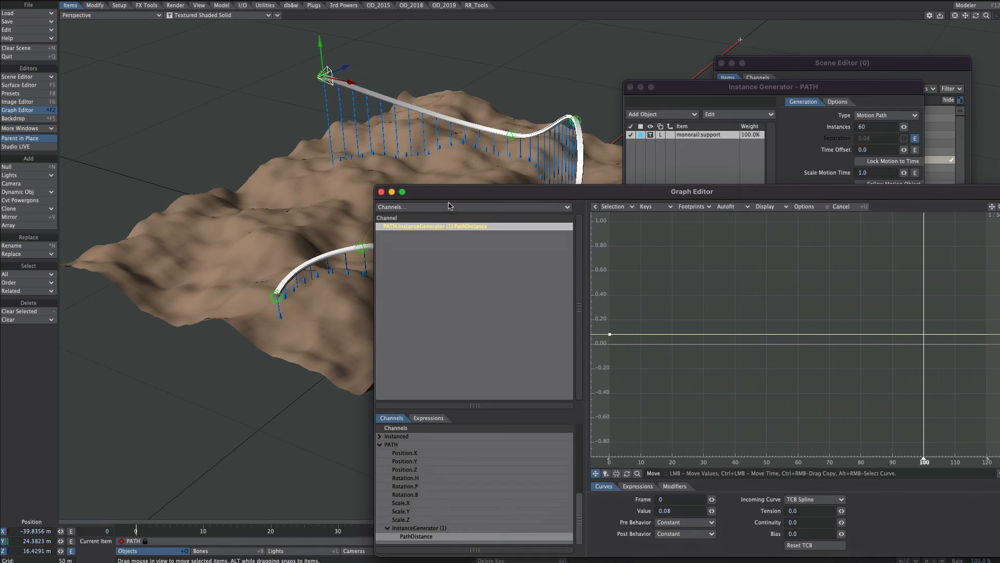
pyautogui.click(382, 192)
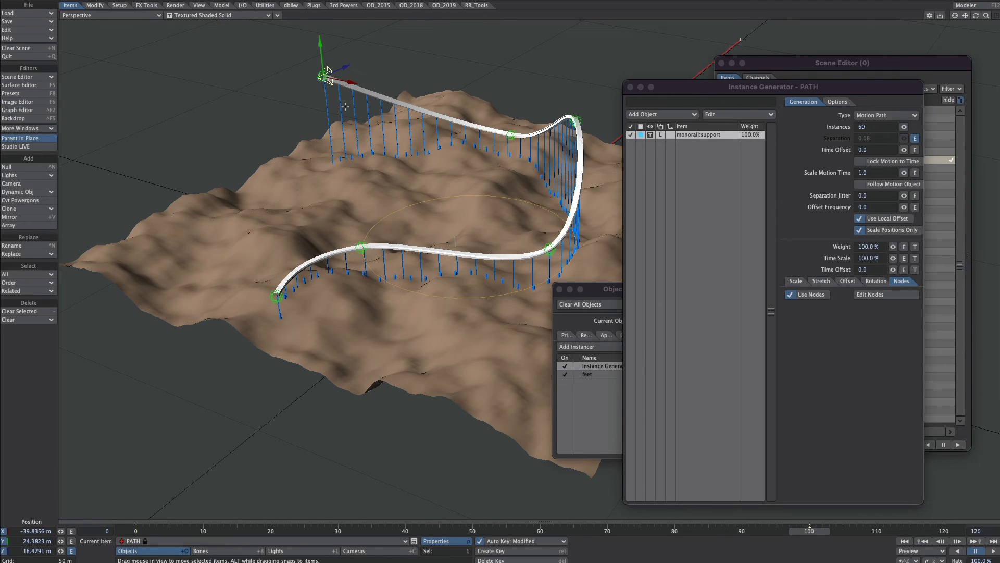
pyautogui.click(917, 141)
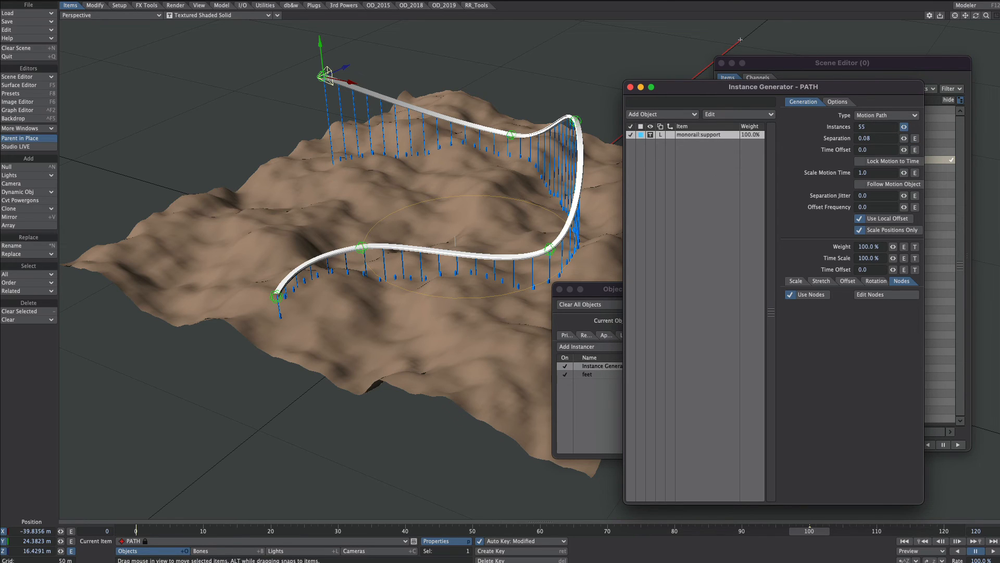
pyautogui.moveTo(904, 127); pyautogui.dragTo(856, 132)
# Set the feet generator's monorail:base to 46 instances with a separation of 0.08
pyautogui.click(588, 374)
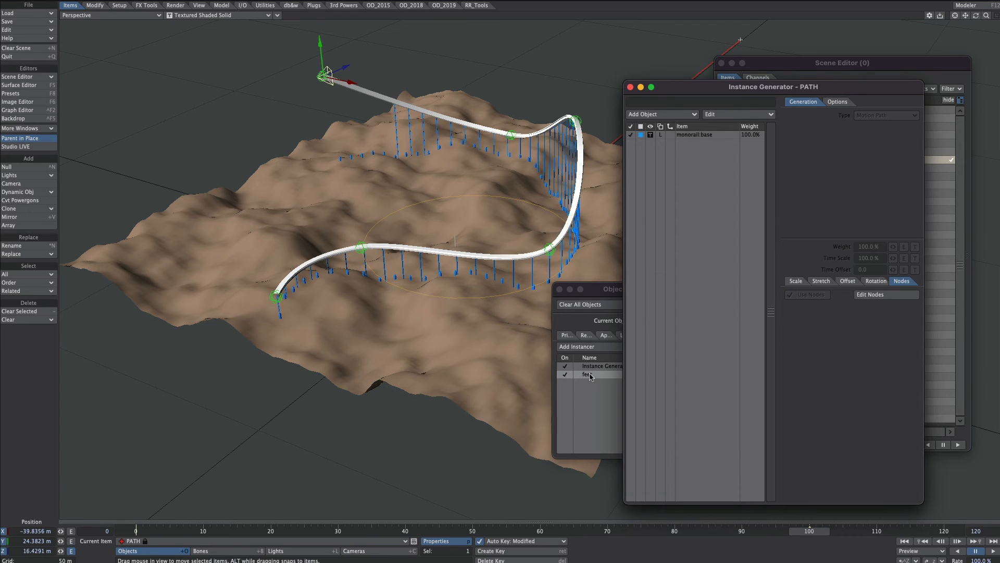
pyautogui.click(680, 135)
pyautogui.moveTo(873, 126); pyautogui.dragTo(842, 130)
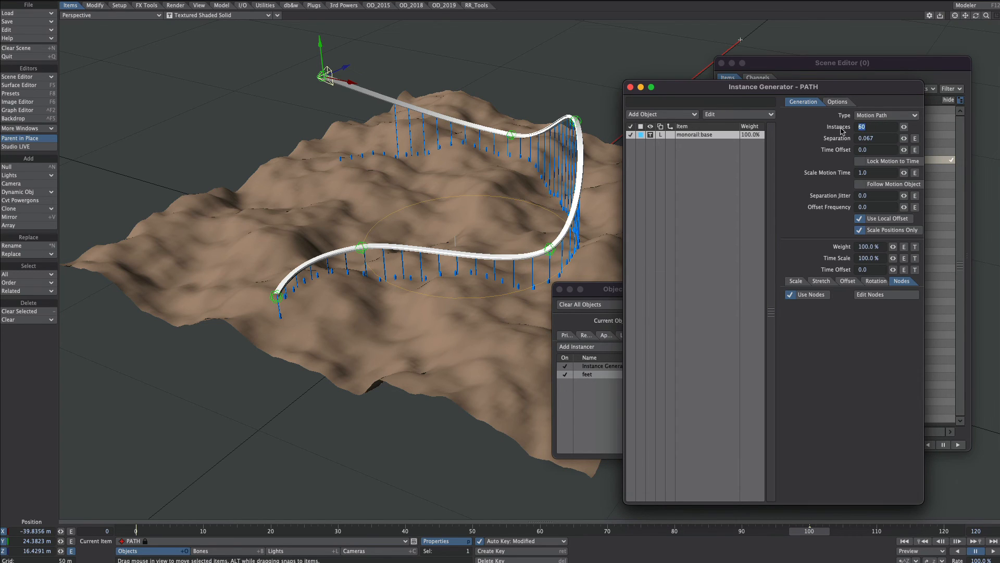
pyautogui.write('46')
pyautogui.press('Tab')
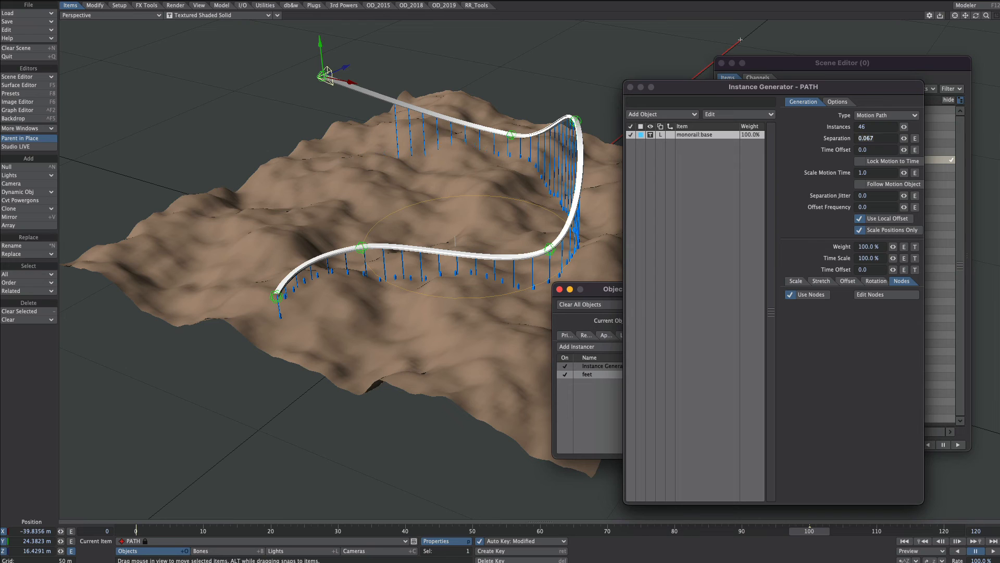
pyautogui.write('0.08')
pyautogui.press('Tab')
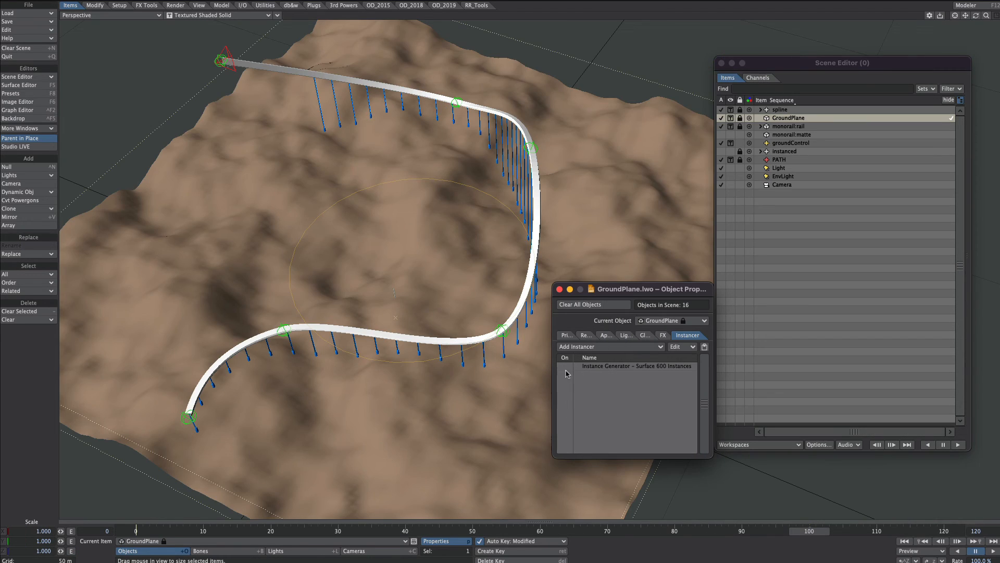
# Enable GroundPlane's building instance generator and copy its Ray Cast Geometry and Invert nodes
pyautogui.click(565, 367)
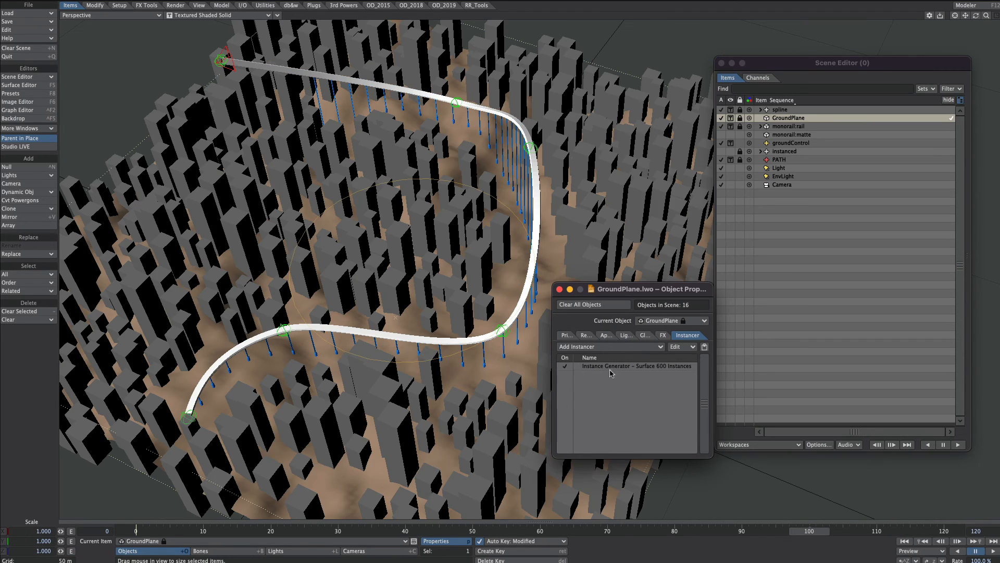
pyautogui.doubleClick(601, 366)
pyautogui.click(901, 281)
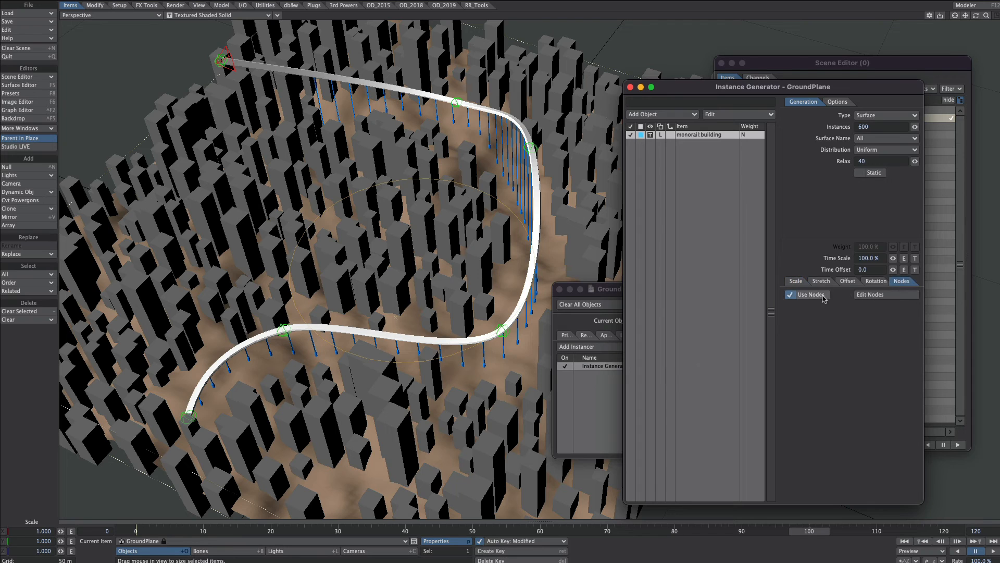
pyautogui.click(876, 297)
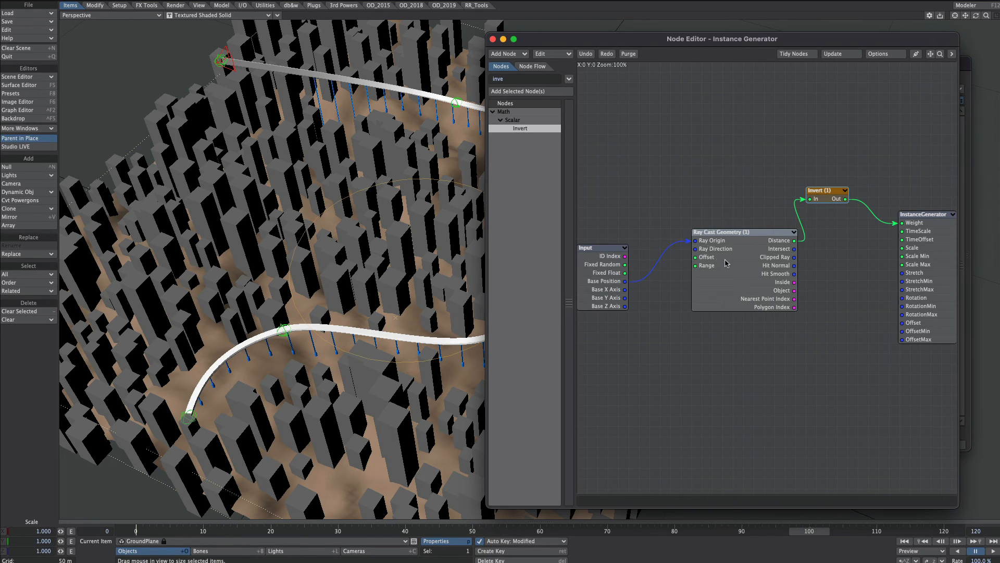
pyautogui.click(776, 276)
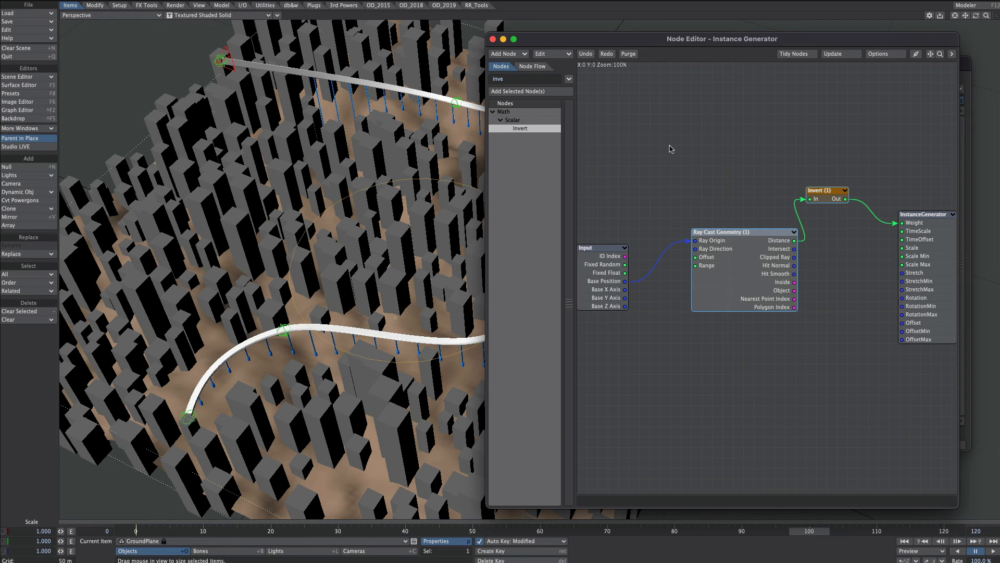
pyautogui.click(493, 40)
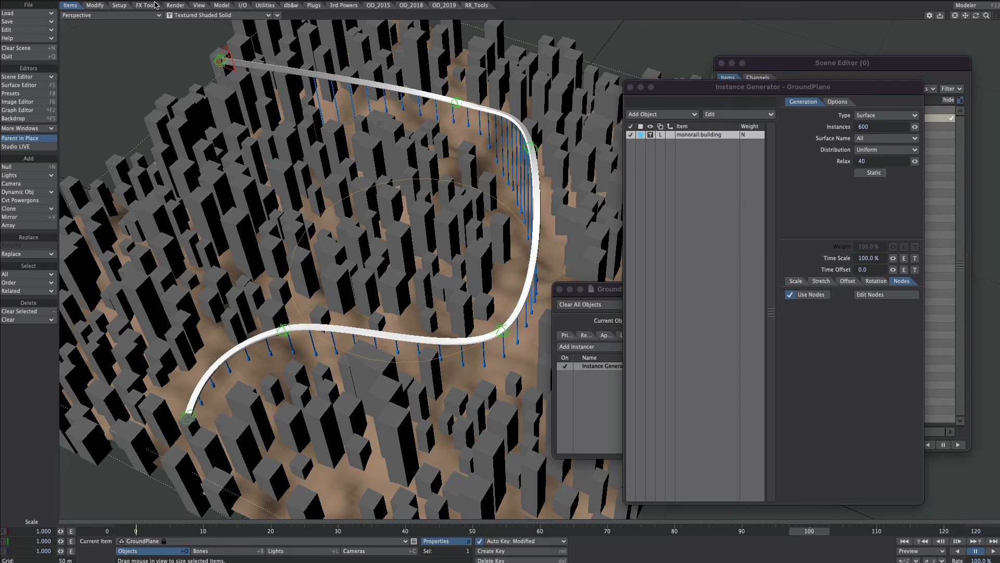
# Add a separate viewport with a VPR preview of the scene and disable the building instance generator
pyautogui.click(199, 5)
pyautogui.click(18, 201)
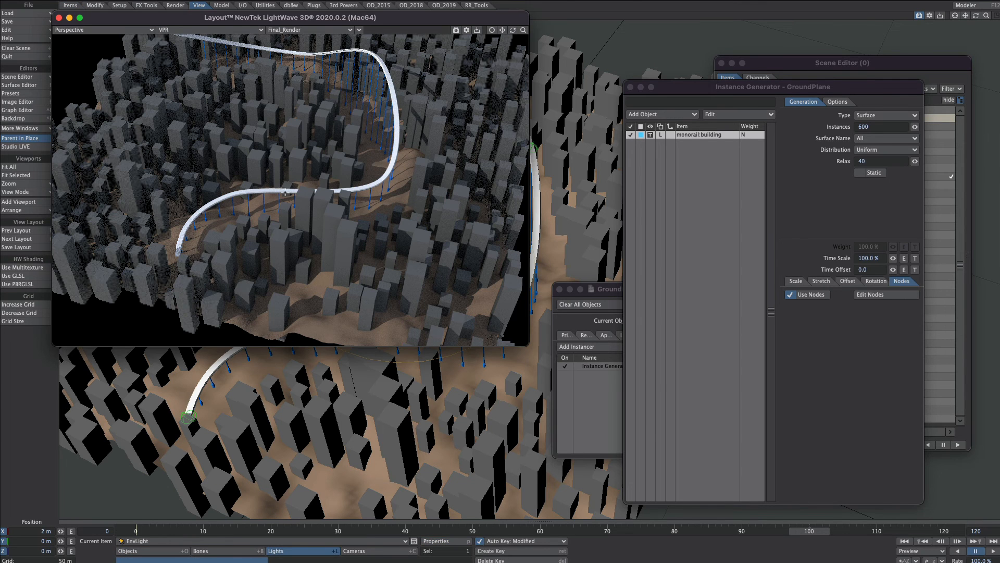
pyautogui.click(565, 365)
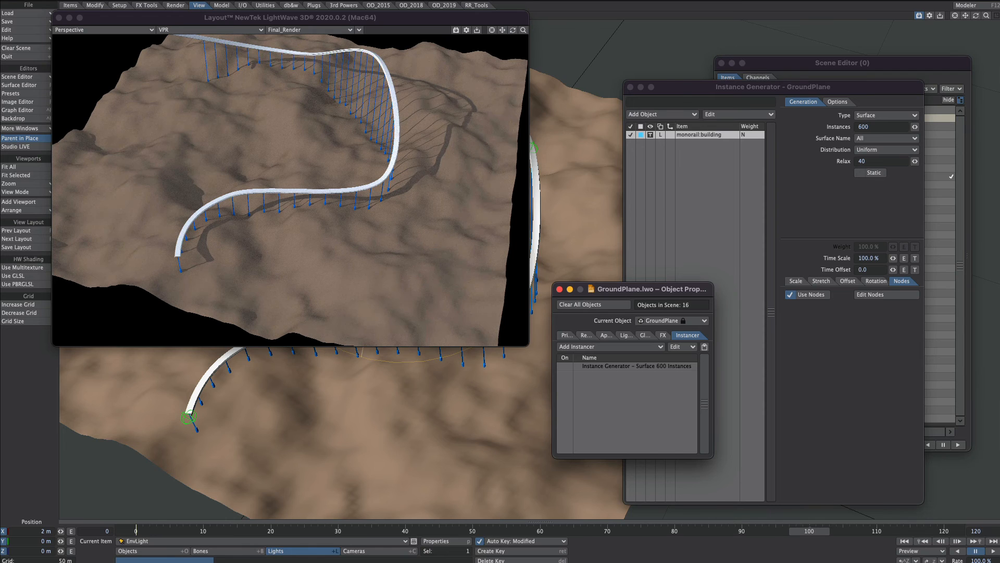
# Open the ground surface's node network and paste the Ray Cast Geometry and Invert nodes into it
pyautogui.press('F5')
pyautogui.click(536, 70)
pyautogui.rightClick(597, 143)
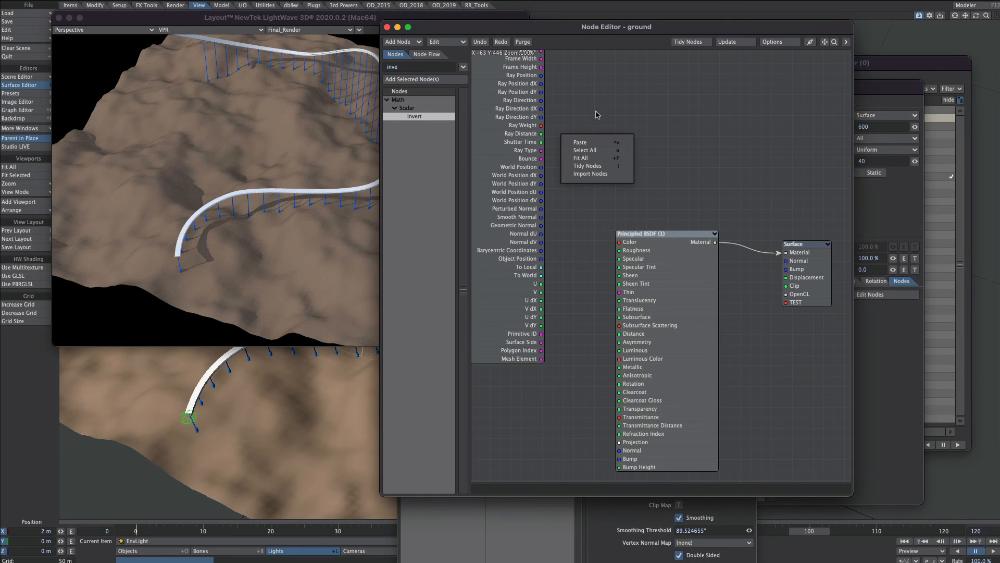
pyautogui.click(593, 141)
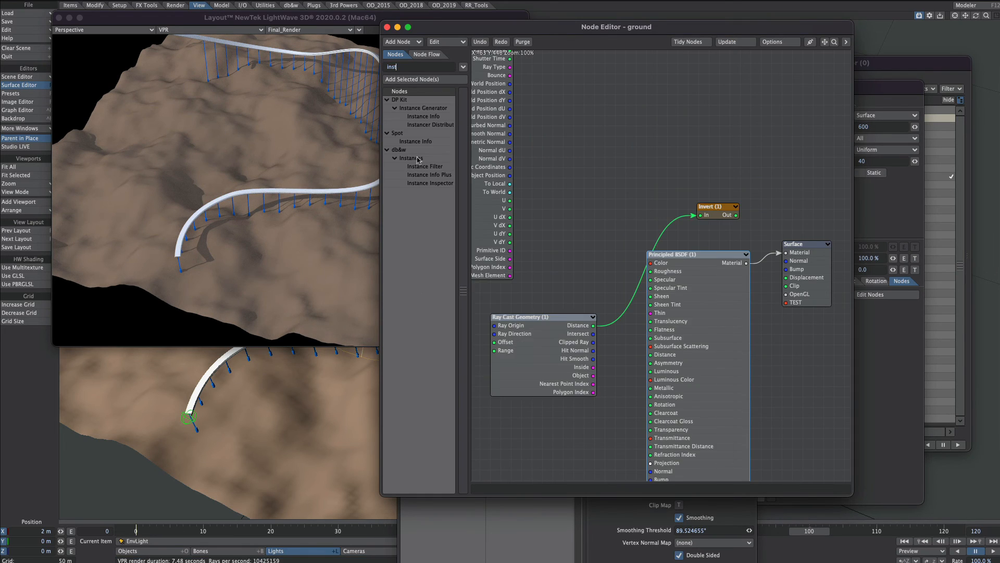
# Add Spot's Instance Info node to the ground network and feed its Position into the Ray Origin of Ray Cast Geometry
pyautogui.doubleClick(416, 141)
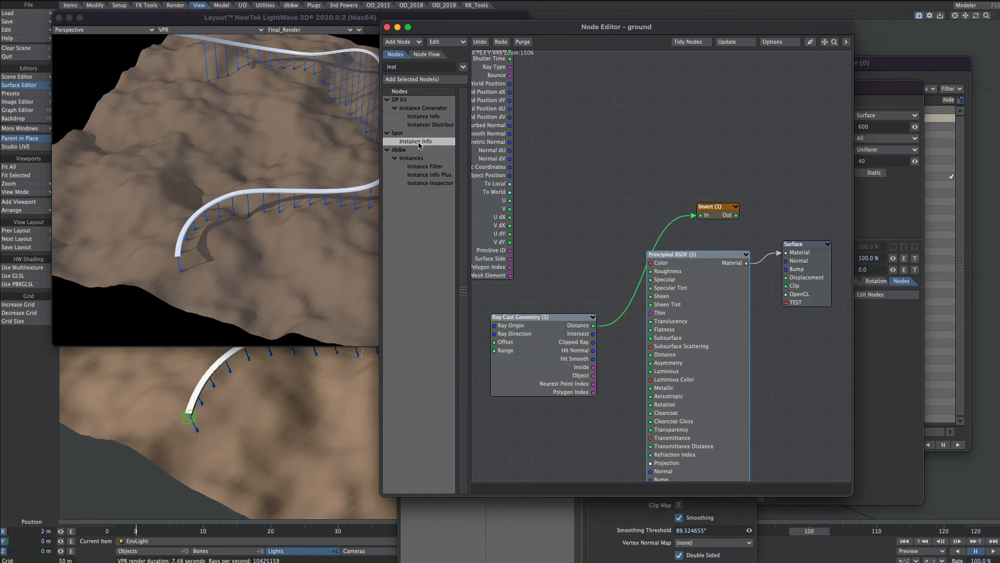
pyautogui.moveTo(650, 271); pyautogui.dragTo(547, 292)
pyautogui.moveTo(547, 352); pyautogui.dragTo(599, 381)
pyautogui.moveTo(582, 290); pyautogui.dragTo(546, 356)
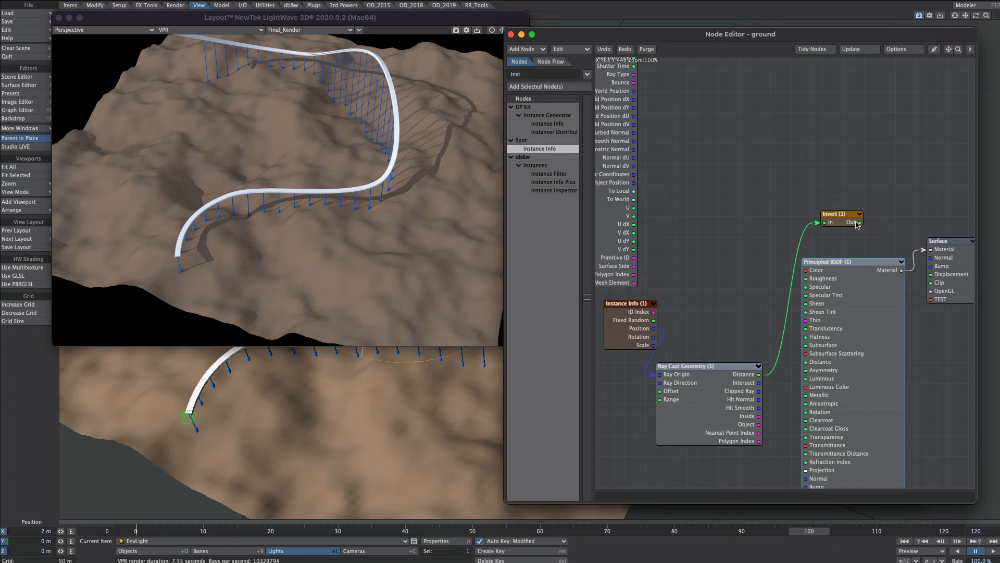
# Connect the Invert output to the surface's TEST buffer and show the TEST buffer in the VPR preview
pyautogui.moveTo(860, 223); pyautogui.dragTo(932, 300)
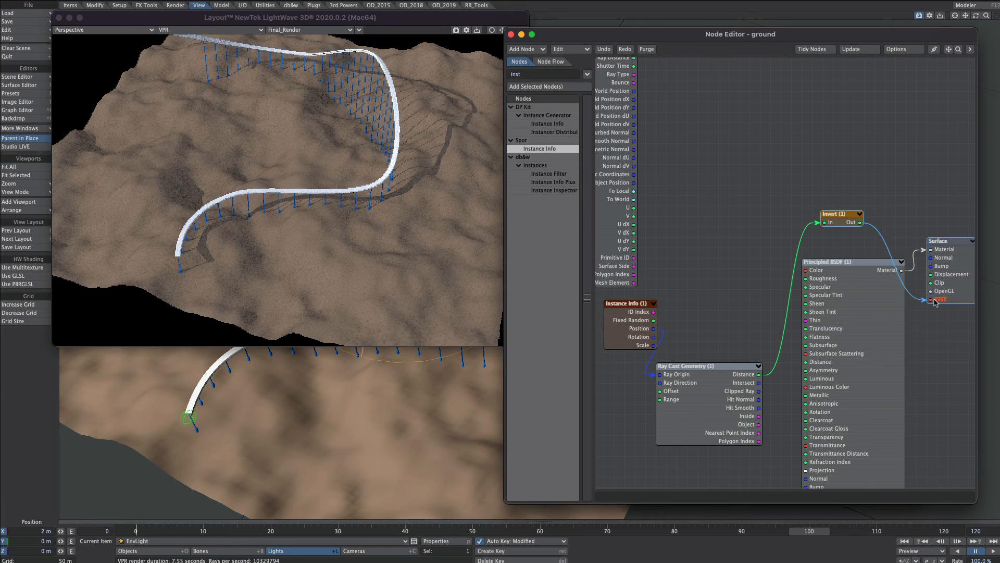
pyautogui.click(290, 30)
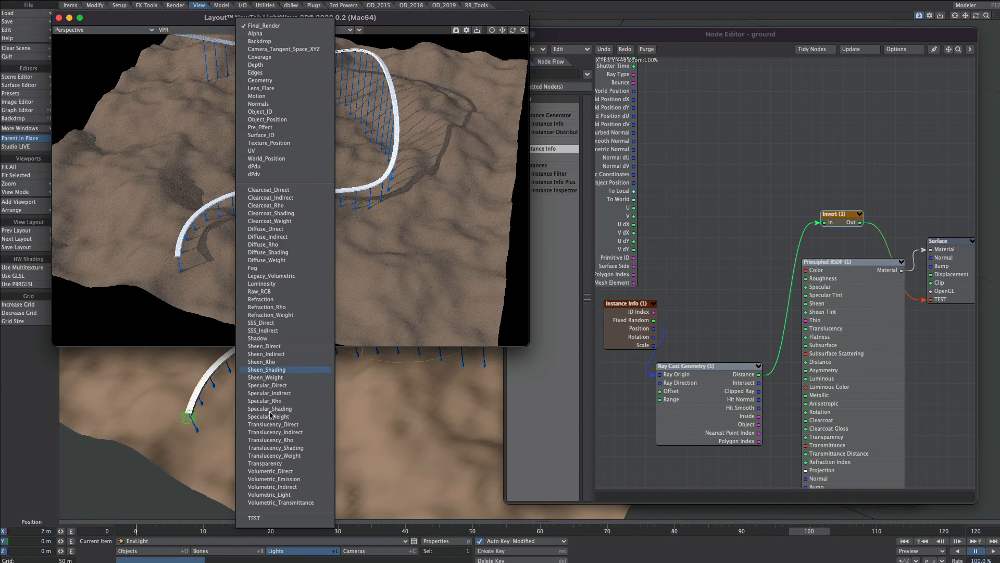
pyautogui.click(255, 518)
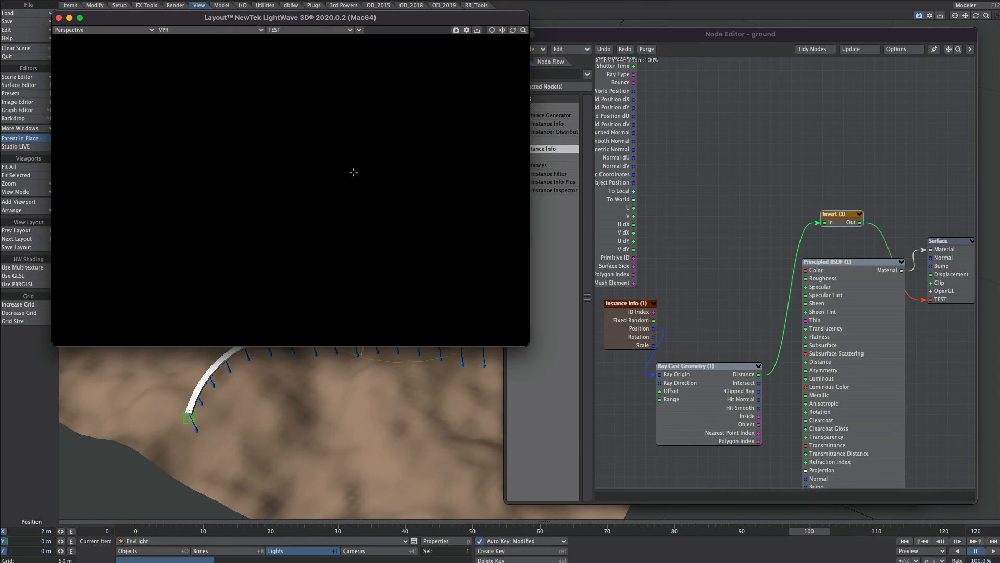
# Add a Gradient node driven by the ray cast Distance, feed its Color into the TEST buffer and open its settings
pyautogui.doubleClick(709, 392)
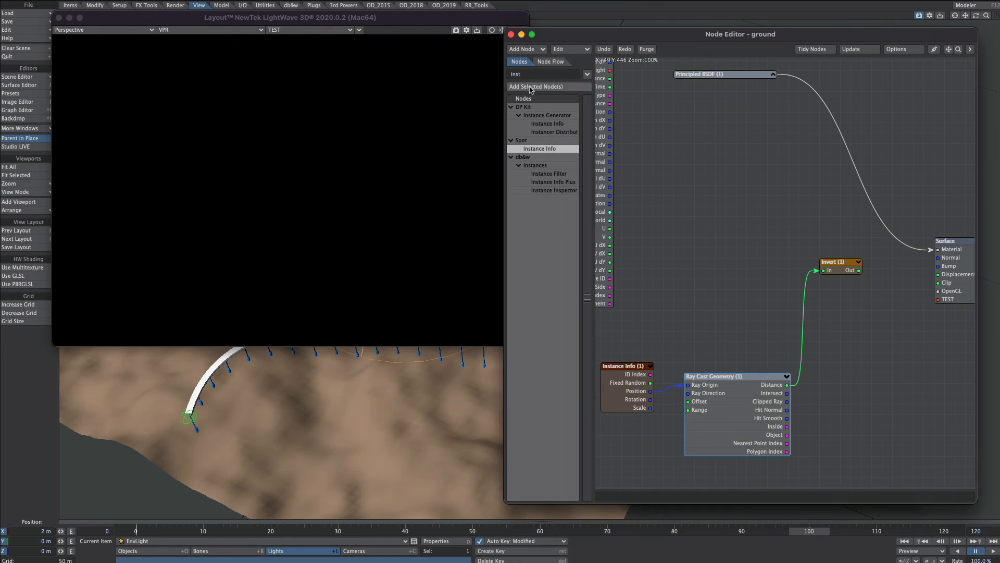
pyautogui.moveTo(528, 76); pyautogui.dragTo(504, 77)
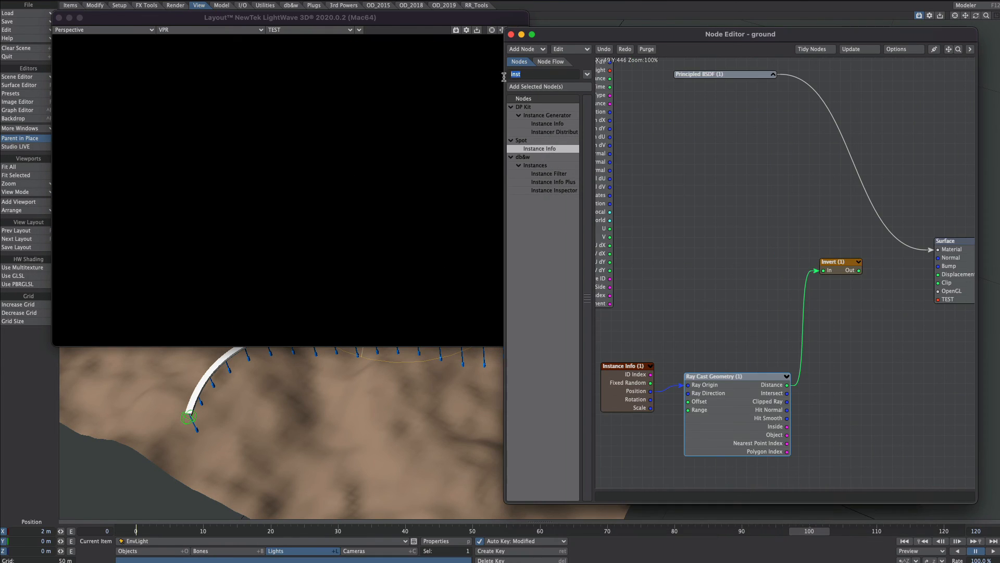
pyautogui.write('gra')
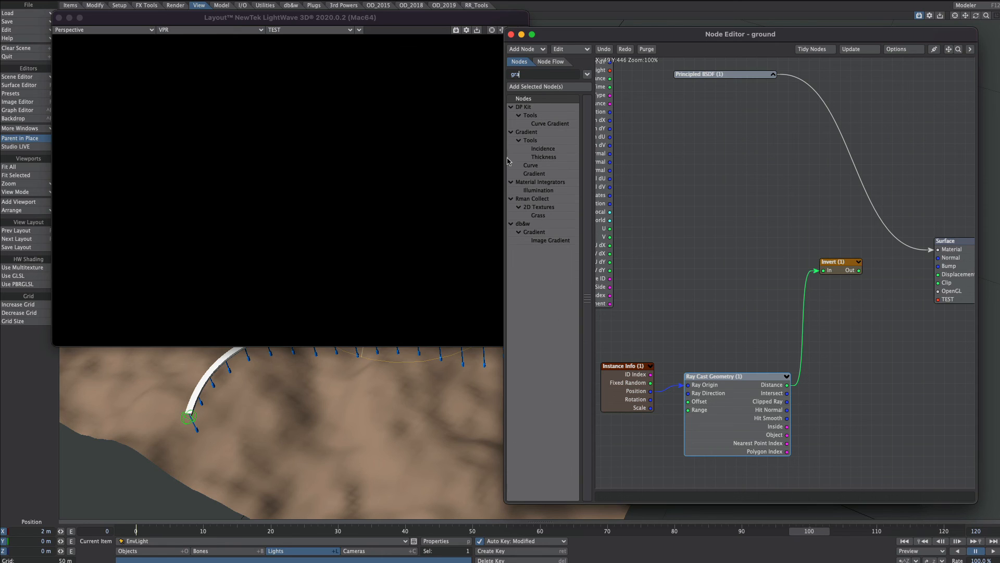
pyautogui.moveTo(538, 175); pyautogui.dragTo(940, 301)
pyautogui.doubleClick(866, 367)
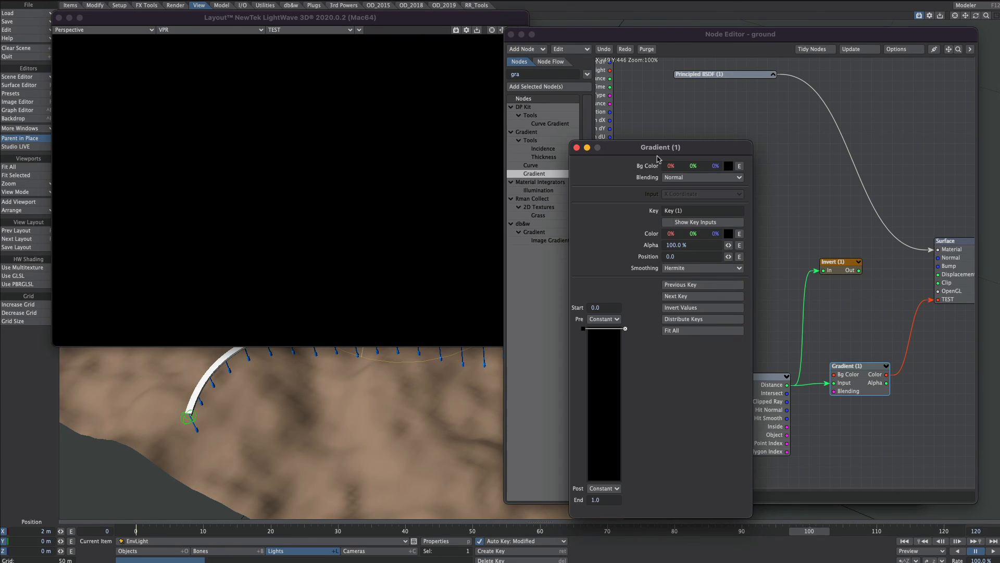
# Set the gradient's End to 10, add a white key below the black one, and move the black key to about 4.67
pyautogui.moveTo(660, 148); pyautogui.dragTo(720, 34)
pyautogui.moveTo(672, 390); pyautogui.dragTo(629, 391)
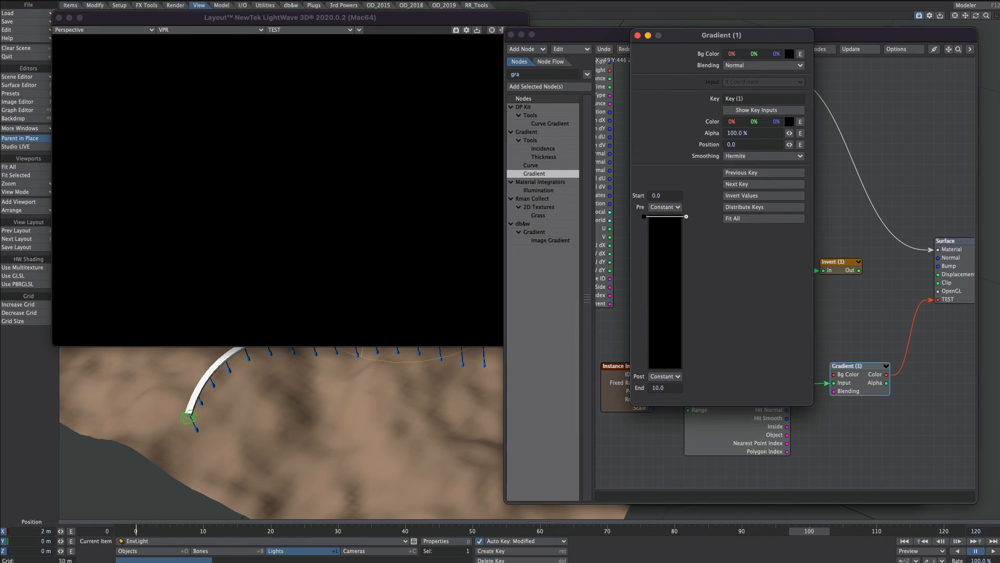
pyautogui.click(662, 330)
pyautogui.rightClick(775, 121)
pyautogui.moveTo(776, 121); pyautogui.dragTo(854, 123)
pyautogui.moveTo(656, 216); pyautogui.dragTo(658, 339)
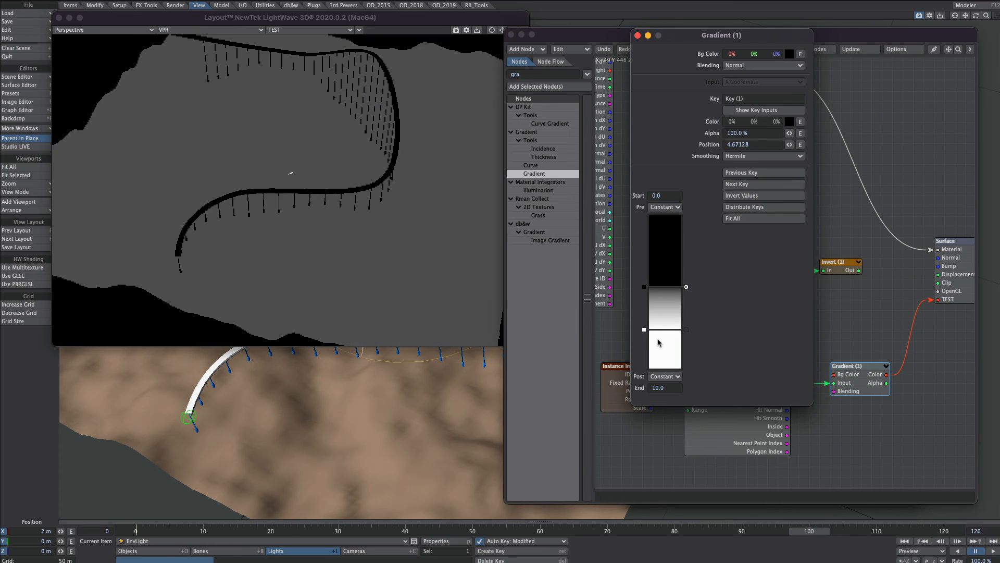
# Reposition the gradient's black and white keys and set the white key's smoothing to Step
pyautogui.moveTo(696, 39); pyautogui.dragTo(741, 0)
pyautogui.moveTo(697, 262); pyautogui.dragTo(697, 295)
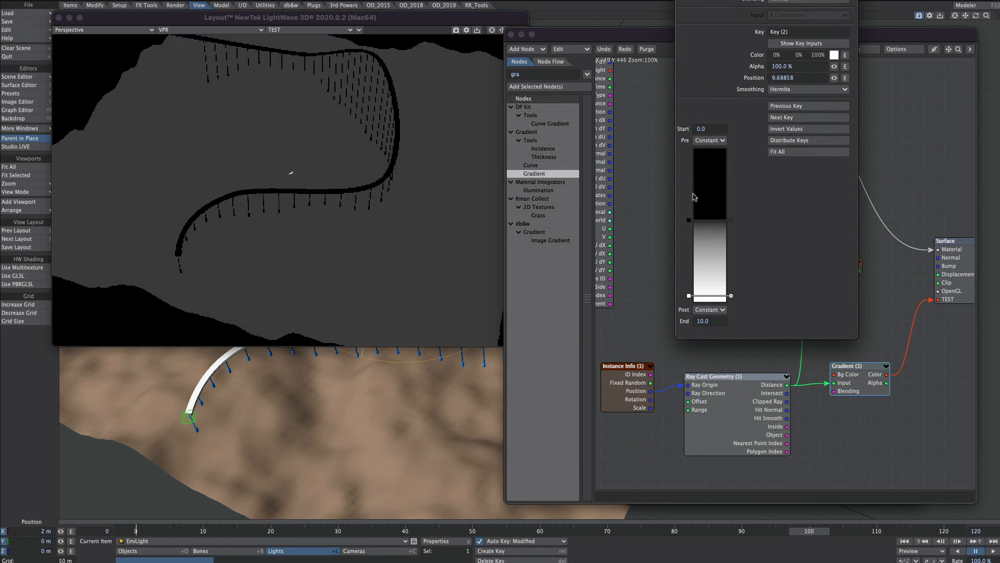
pyautogui.moveTo(689, 221); pyautogui.dragTo(689, 195)
pyautogui.click(784, 89)
pyautogui.moveTo(689, 296)
pyautogui.mouseDown()
pyautogui.moveTo(689, 256)
pyautogui.moveTo(689, 284)
pyautogui.mouseUp()
pyautogui.click(778, 106)
# Set the gradient's End to 30, place the black key at 0, and try the white key at low positions such as about 2.9
pyautogui.moveTo(711, 322); pyautogui.dragTo(676, 325)
pyautogui.write('30')
pyautogui.press('Return')
pyautogui.moveTo(689, 196); pyautogui.dragTo(688, 289)
pyautogui.moveTo(689, 165); pyautogui.dragTo(695, 157)
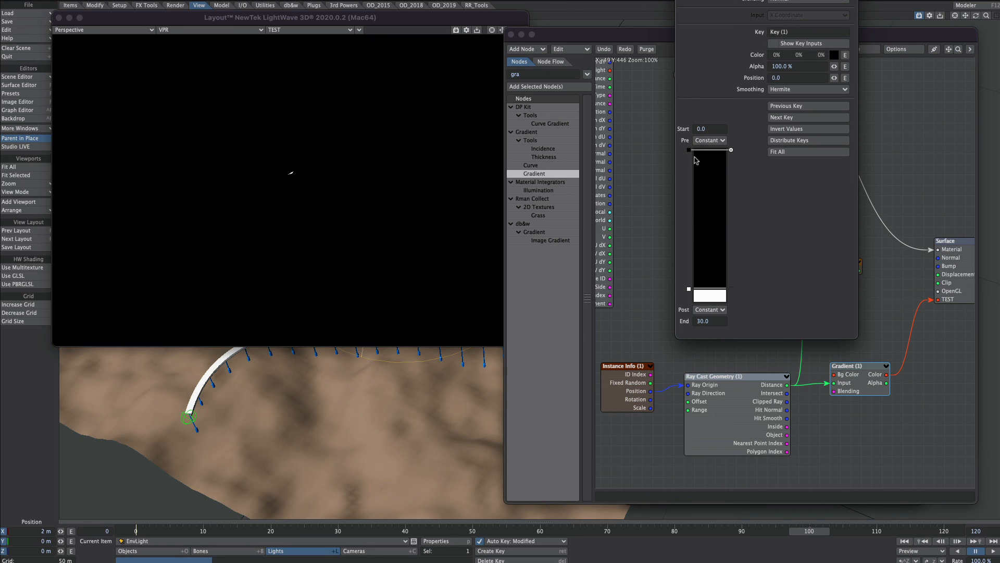
pyautogui.moveTo(689, 289); pyautogui.dragTo(689, 164)
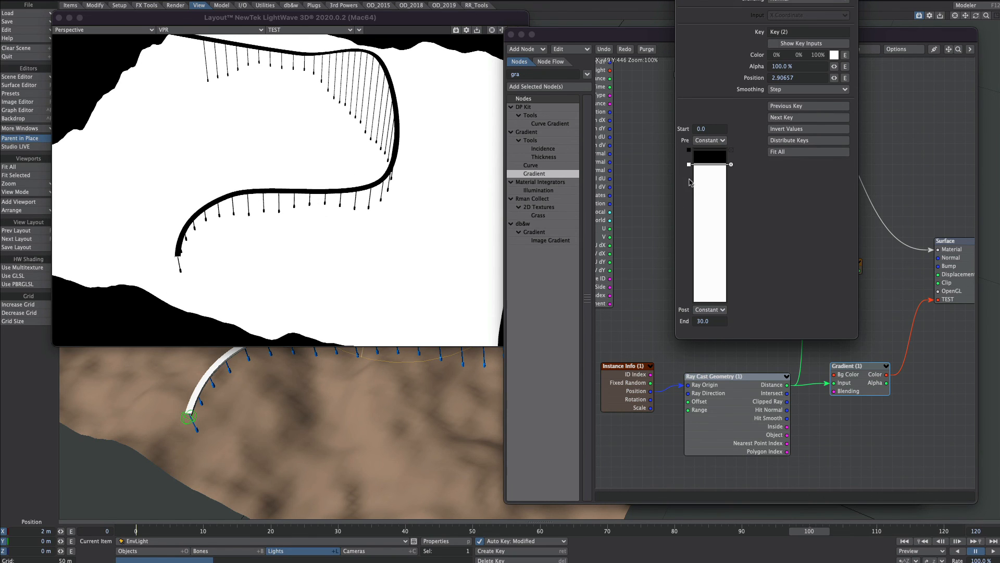
pyautogui.moveTo(689, 164); pyautogui.dragTo(689, 195)
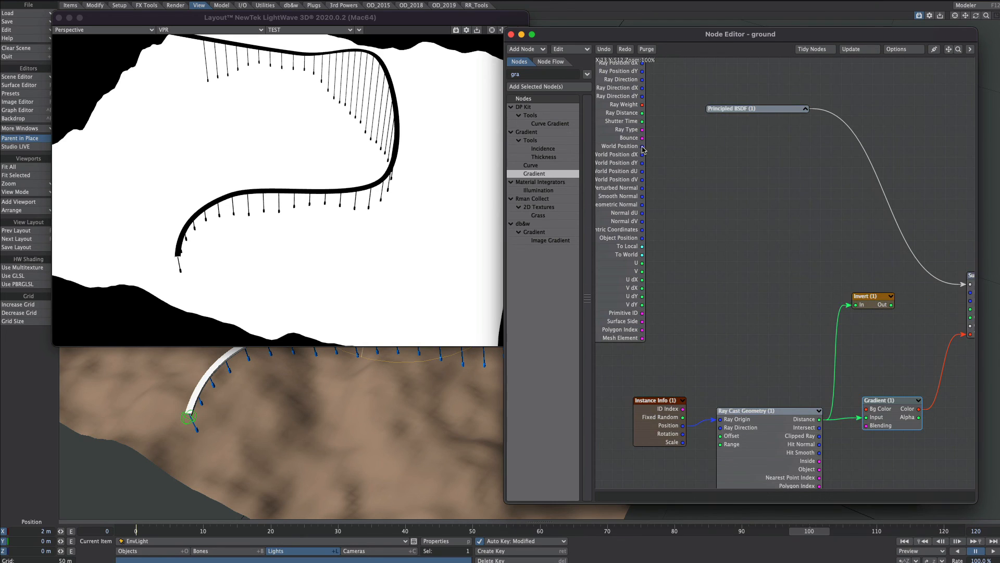
# Feed the Input node's World Position into the ray cast's Ray Origin and move the gradient's white key to about 23.1
pyautogui.moveTo(643, 150); pyautogui.dragTo(721, 419)
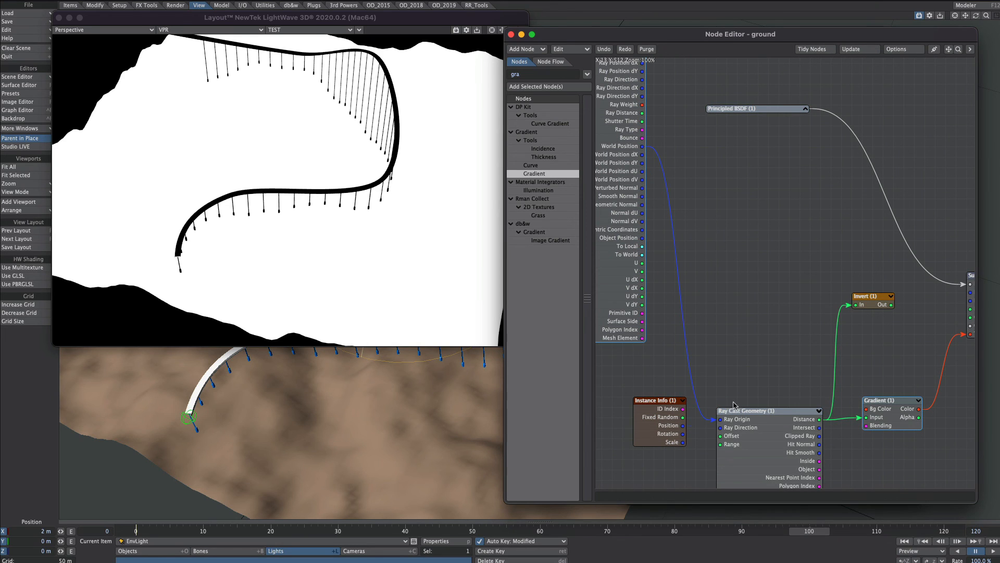
pyautogui.doubleClick(890, 413)
pyautogui.moveTo(689, 172); pyautogui.dragTo(689, 266)
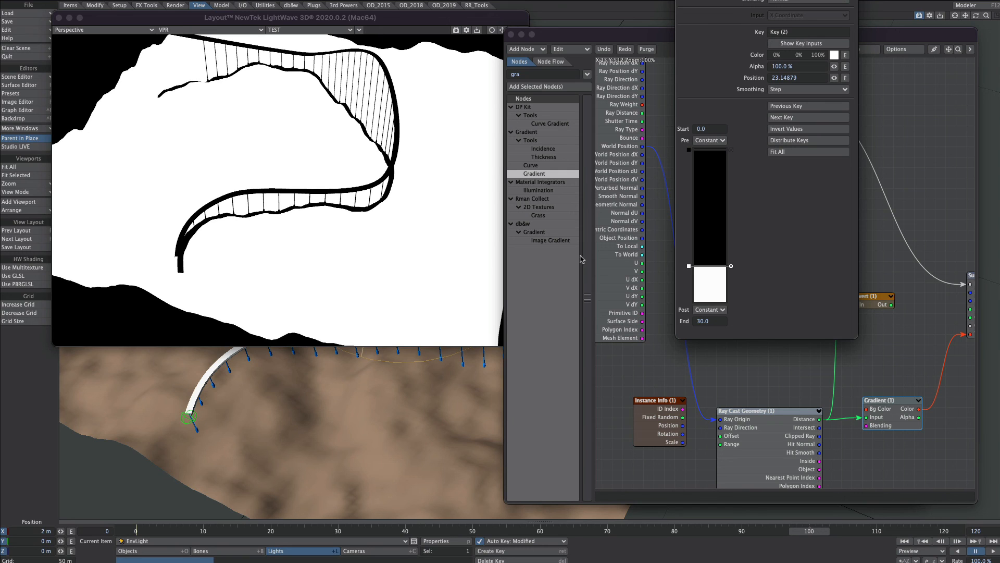
# Toggle monorail:matte off and on among the ray cast objects to compare the TEST preview, leaving it active
pyautogui.click(743, 437)
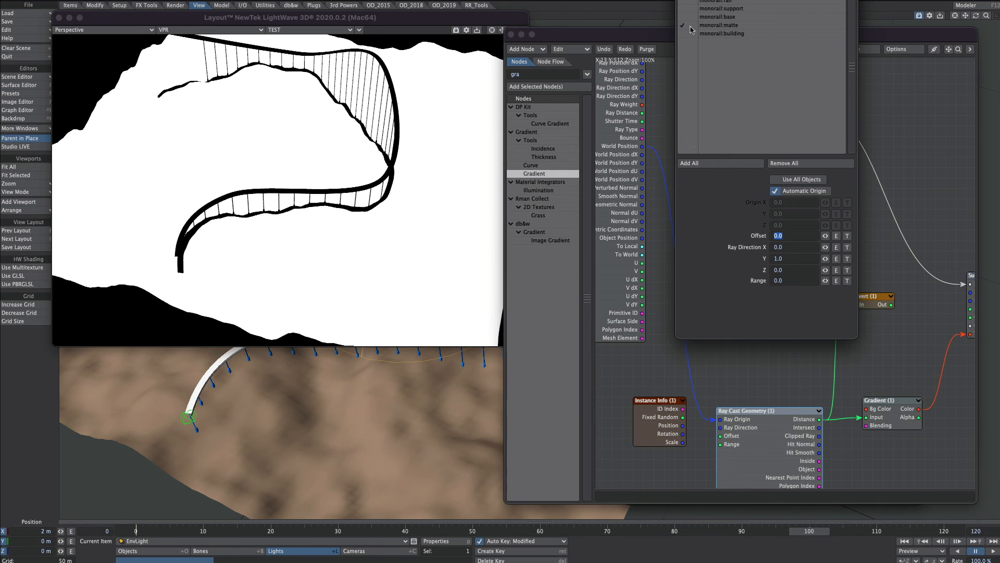
pyautogui.moveTo(724, 0); pyautogui.dragTo(682, 64)
pyautogui.click(641, 121)
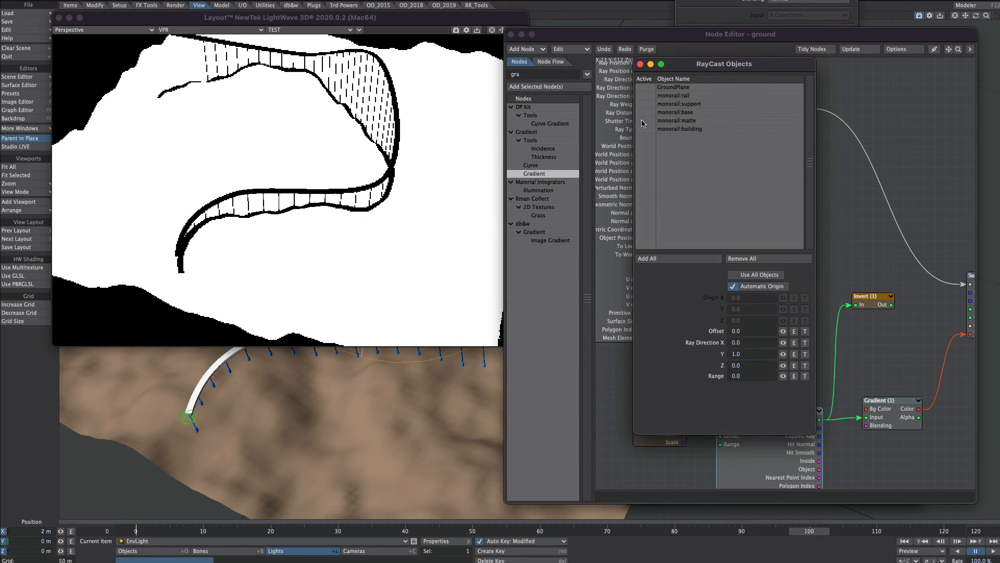
pyautogui.click(641, 120)
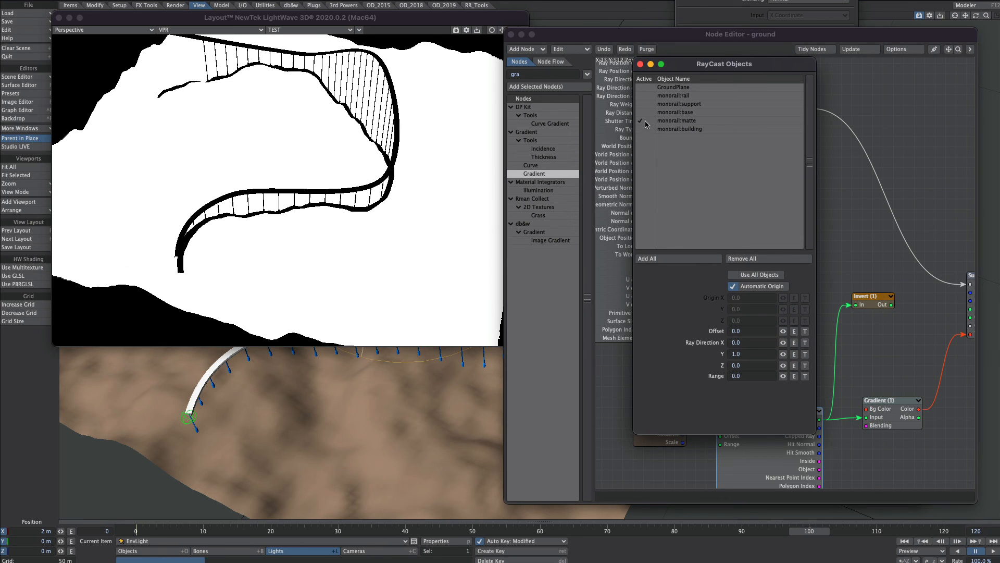
pyautogui.click(641, 121)
pyautogui.click(641, 121)
pyautogui.click(641, 121)
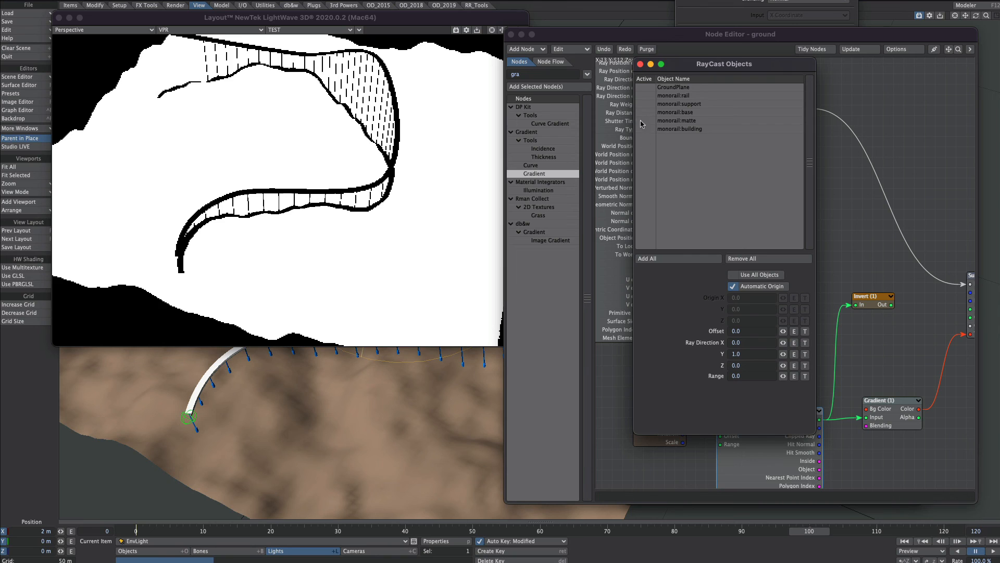
pyautogui.click(641, 121)
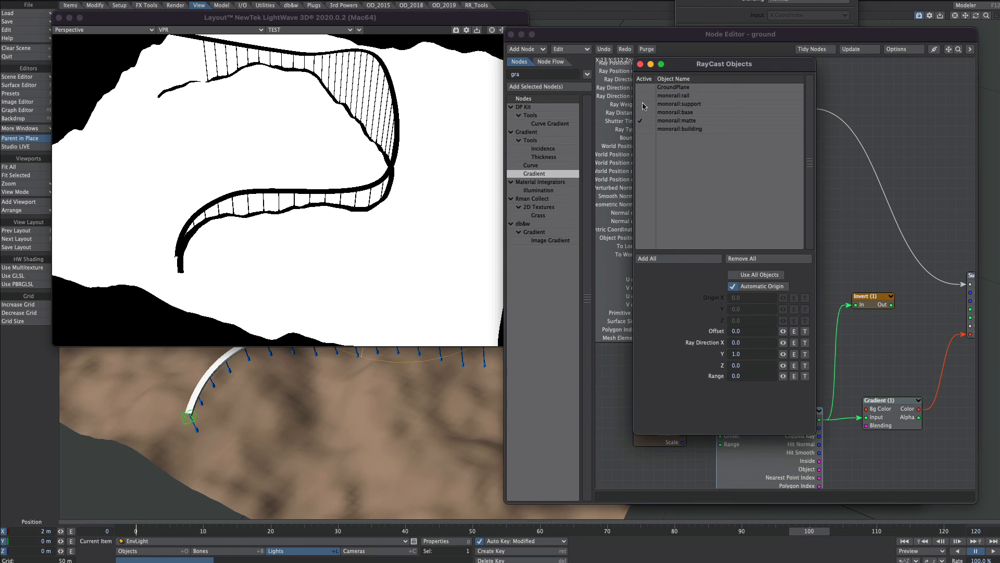
pyautogui.click(640, 64)
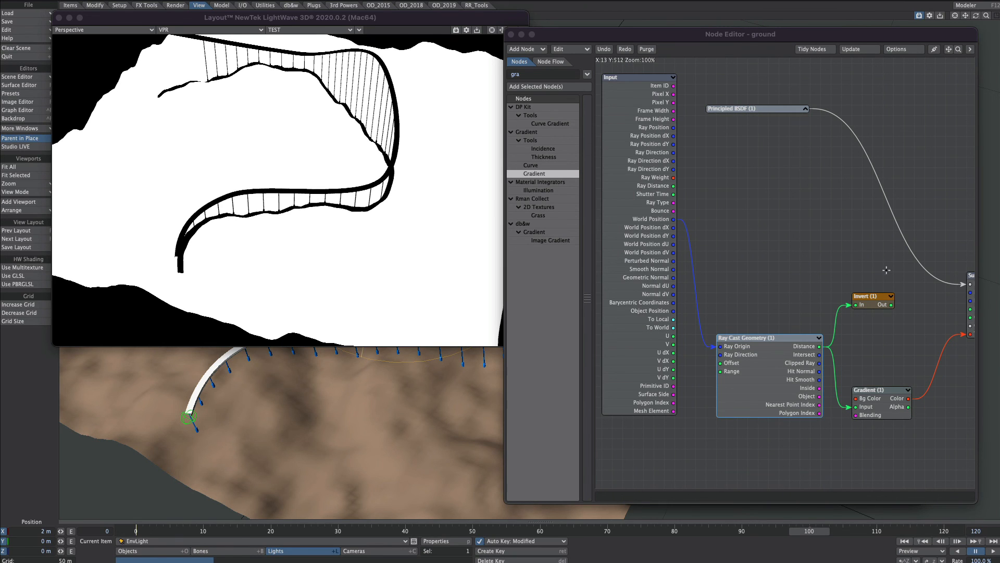
# Delete the Ray Cast Geometry, Invert and Gradient nodes from the ground surface's network
pyautogui.moveTo(719, 242); pyautogui.dragTo(879, 448)
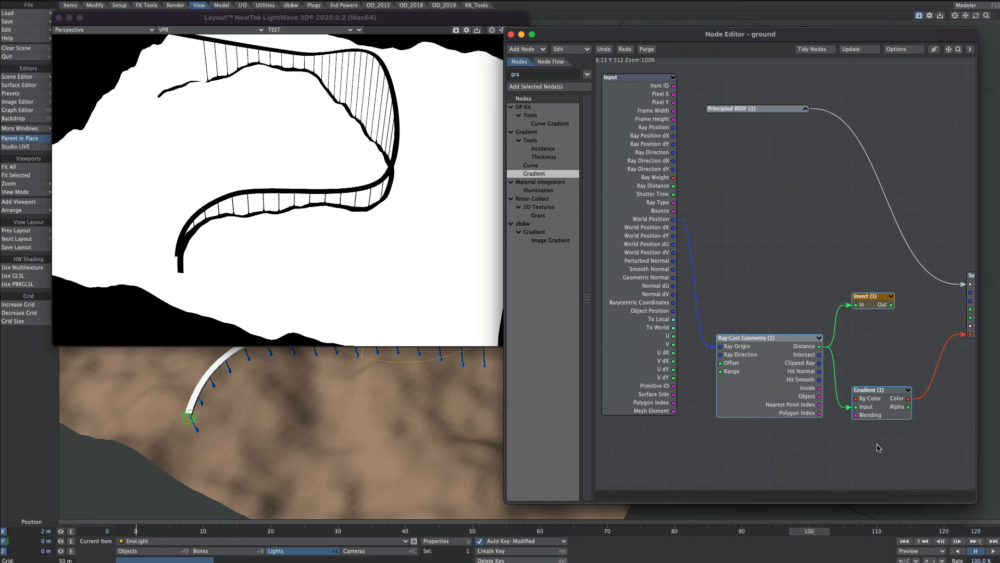
pyautogui.press('Delete')
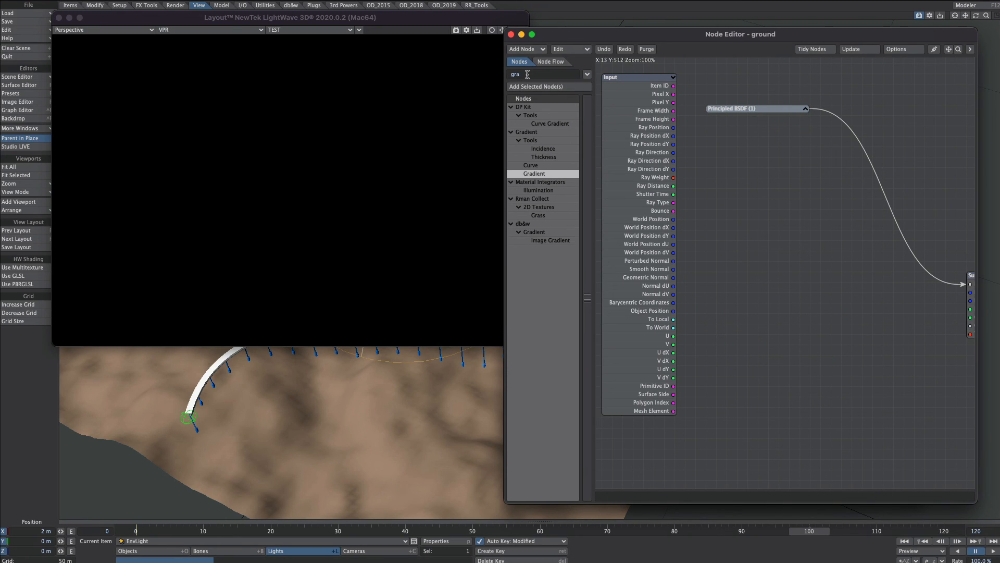